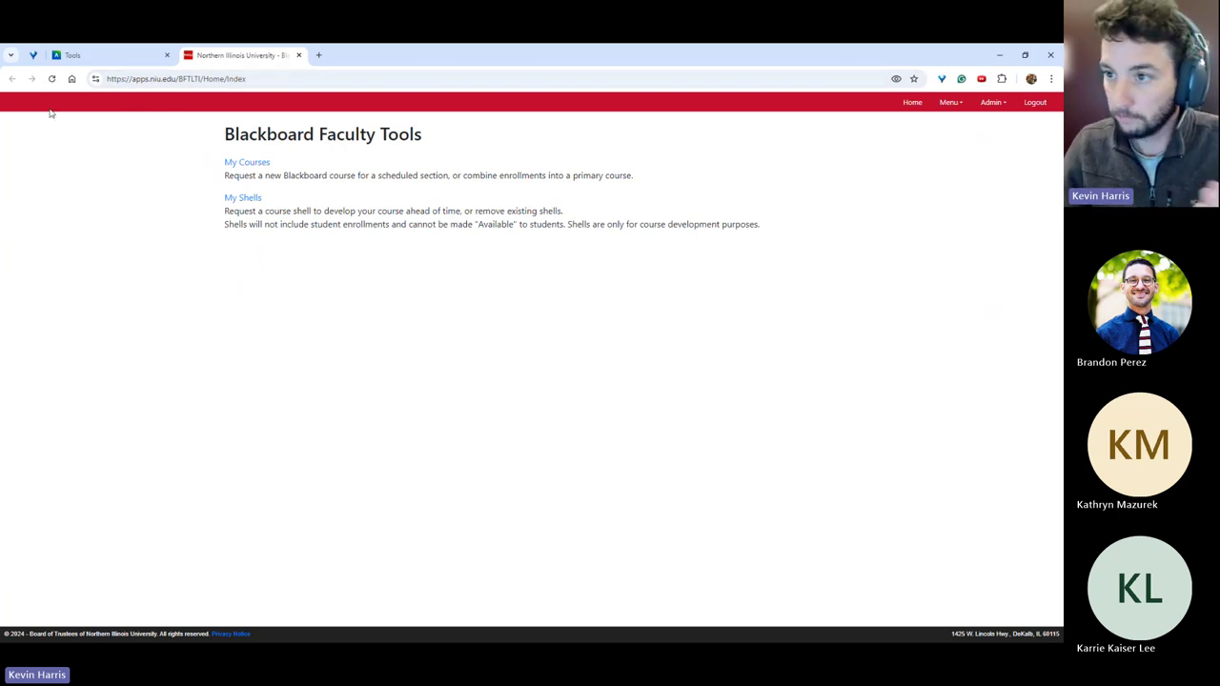
# Go to the Blackboard course list and open the Groups Workshop course.
pyautogui.click(155, 63)
pyautogui.click(55, 260)
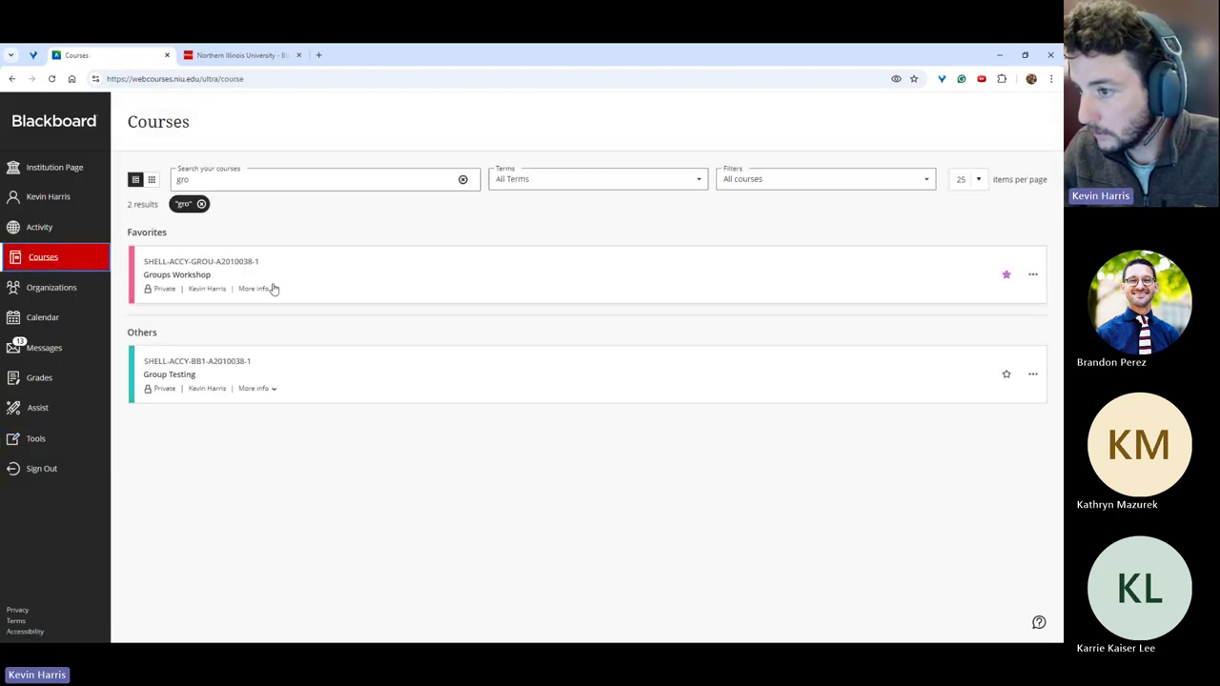
pyautogui.click(338, 279)
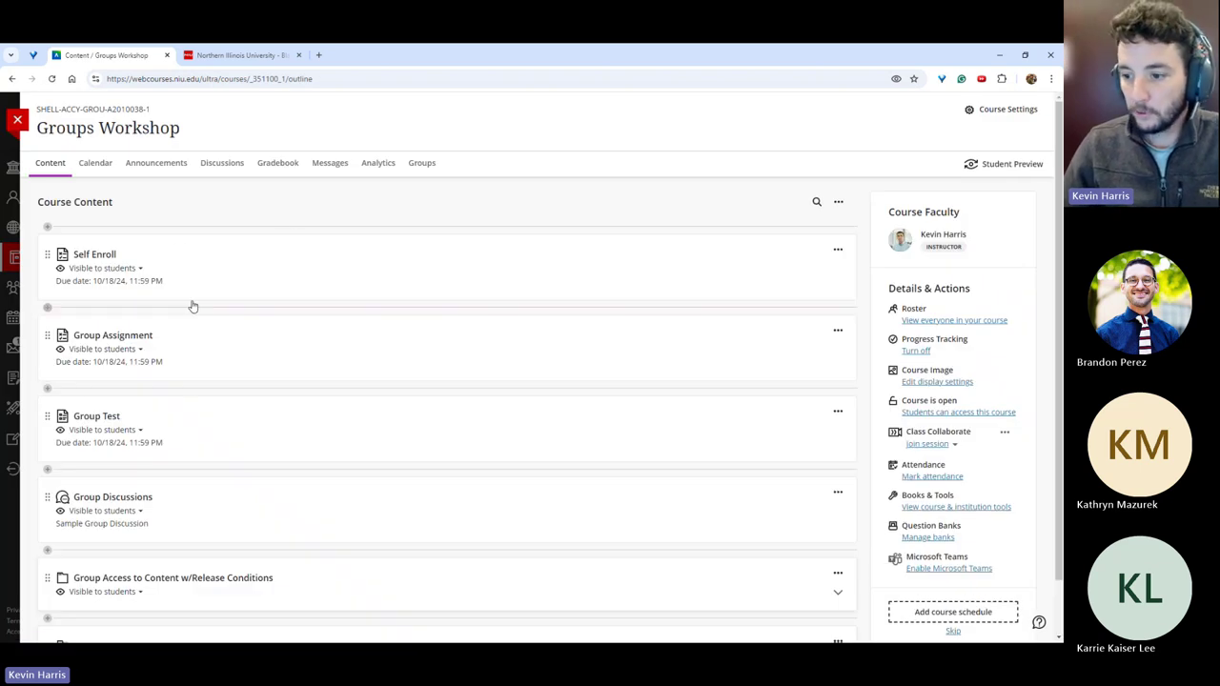
# Look over the course content and the Manage Groups page, and return to the course content.
pyautogui.scroll(-1, 183, 400)
pyautogui.scroll(1, 185, 399)
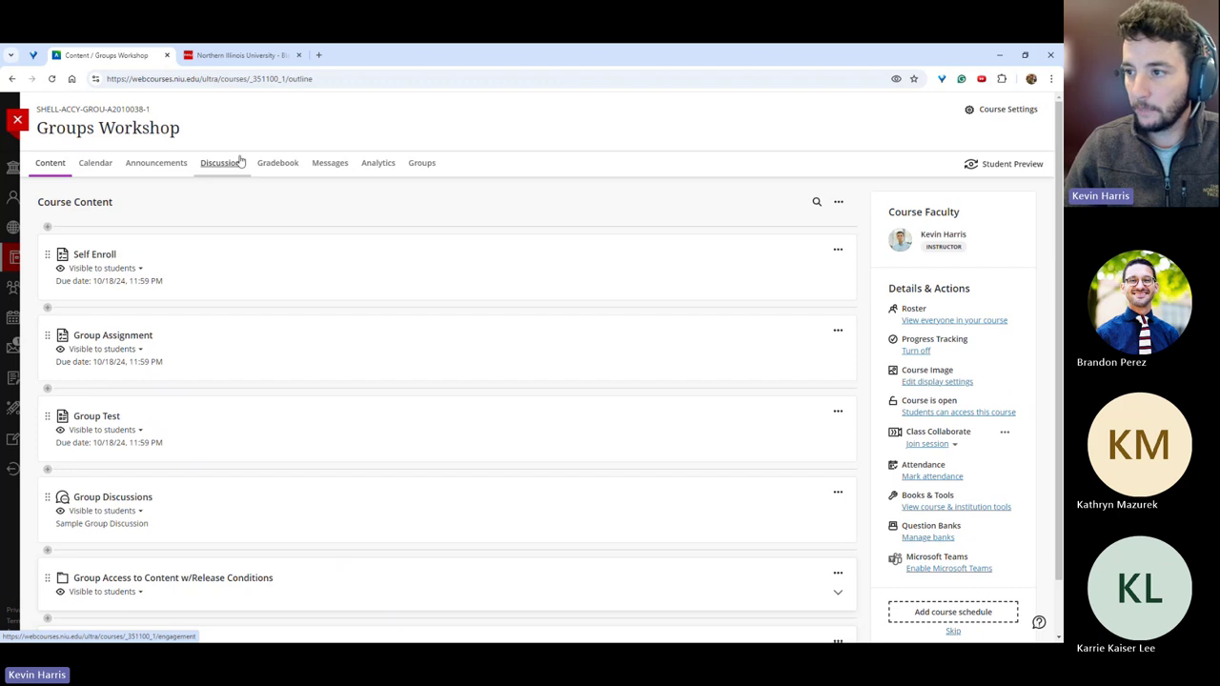
pyautogui.click(421, 167)
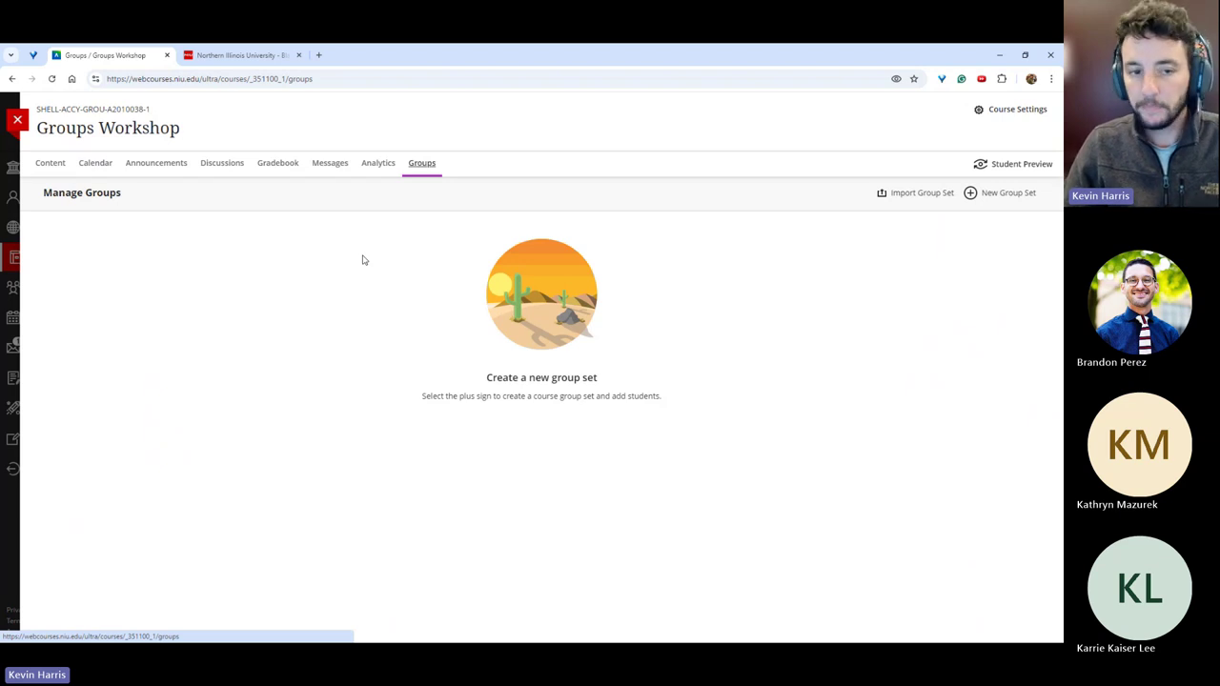
pyautogui.click(51, 166)
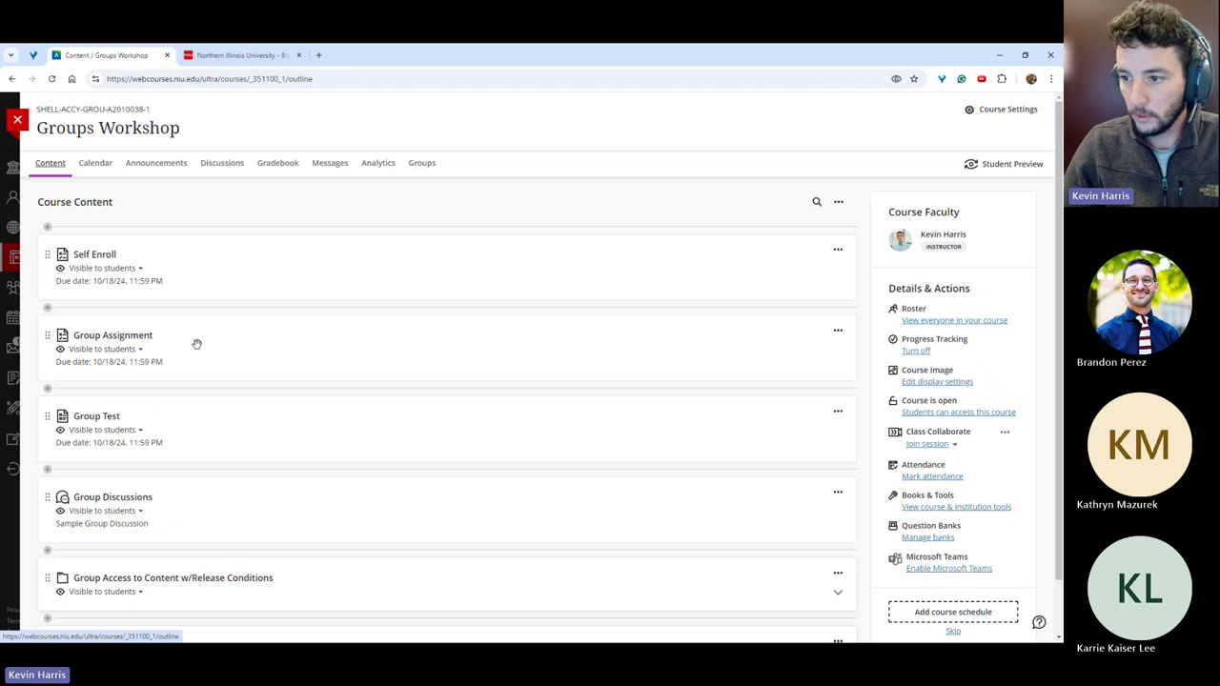
# Open the Self Enroll assignment's settings and assign it to groups with Self-enrollment as the grouping method.
pyautogui.click(838, 249)
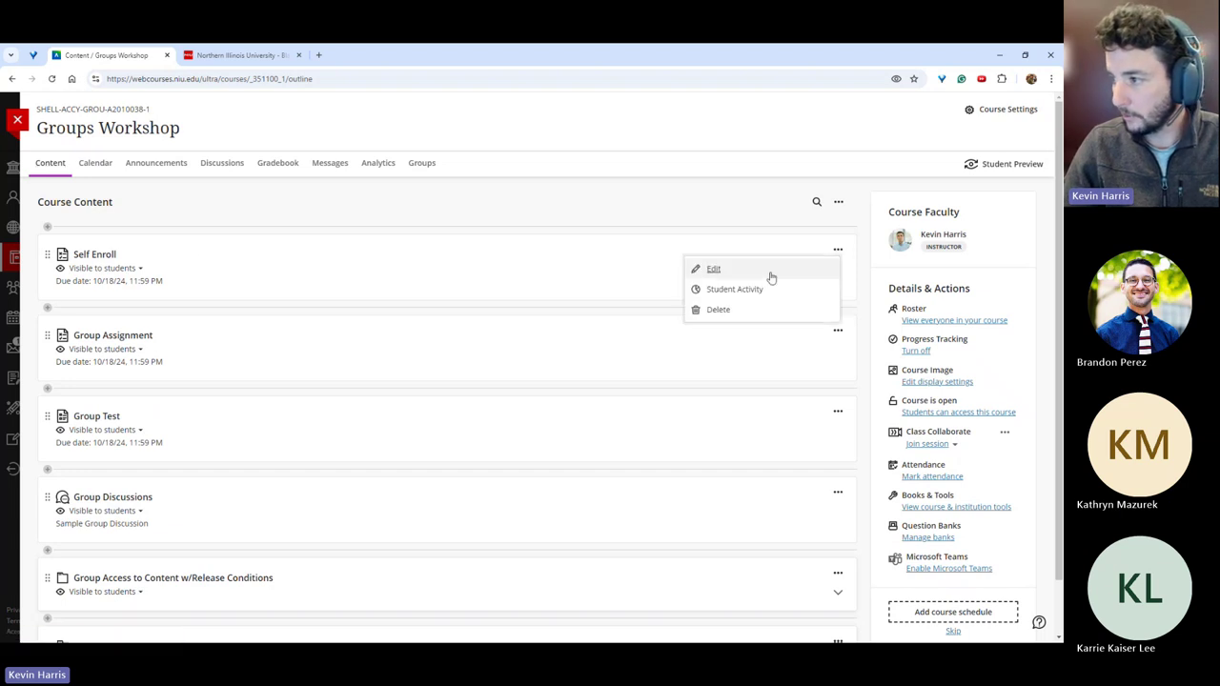
pyautogui.click(713, 270)
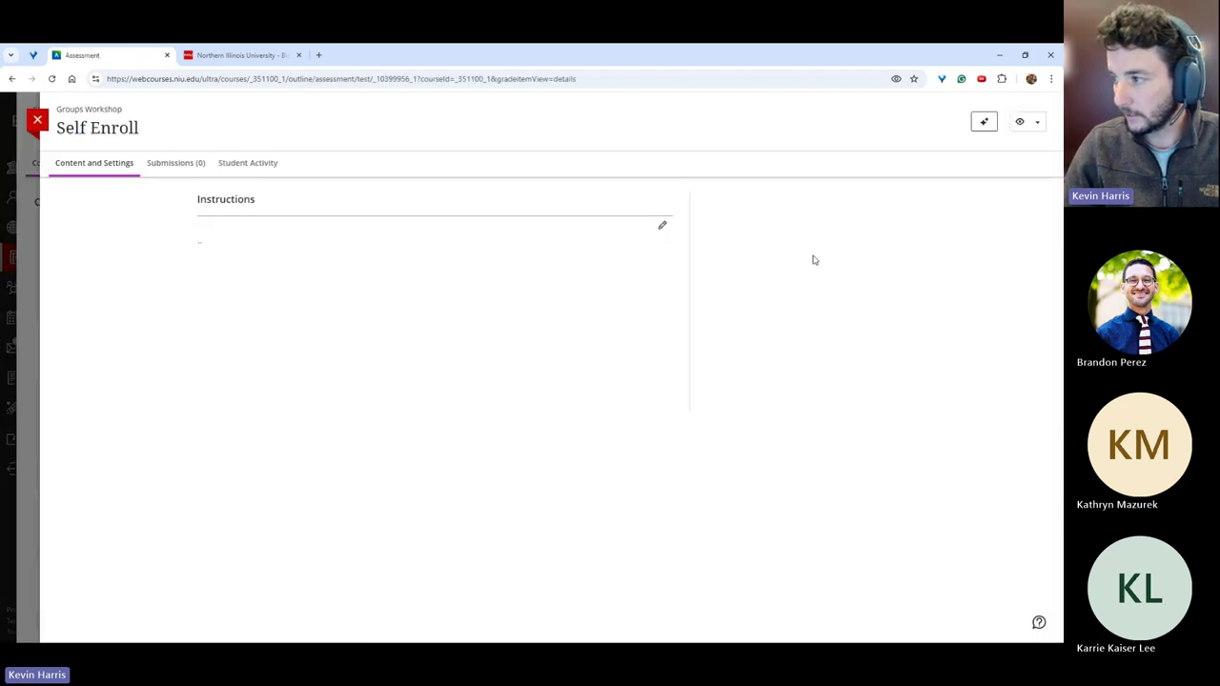
pyautogui.click(39, 122)
pyautogui.click(251, 266)
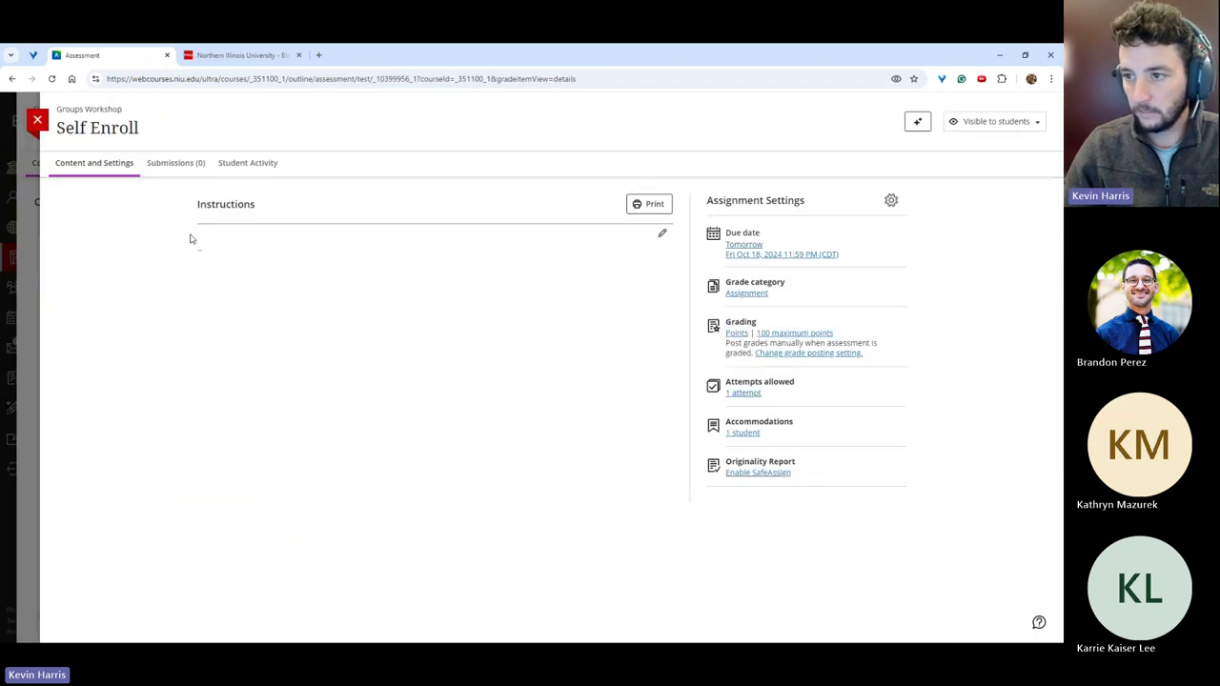
pyautogui.click(891, 202)
pyautogui.scroll(-8, 969, 267)
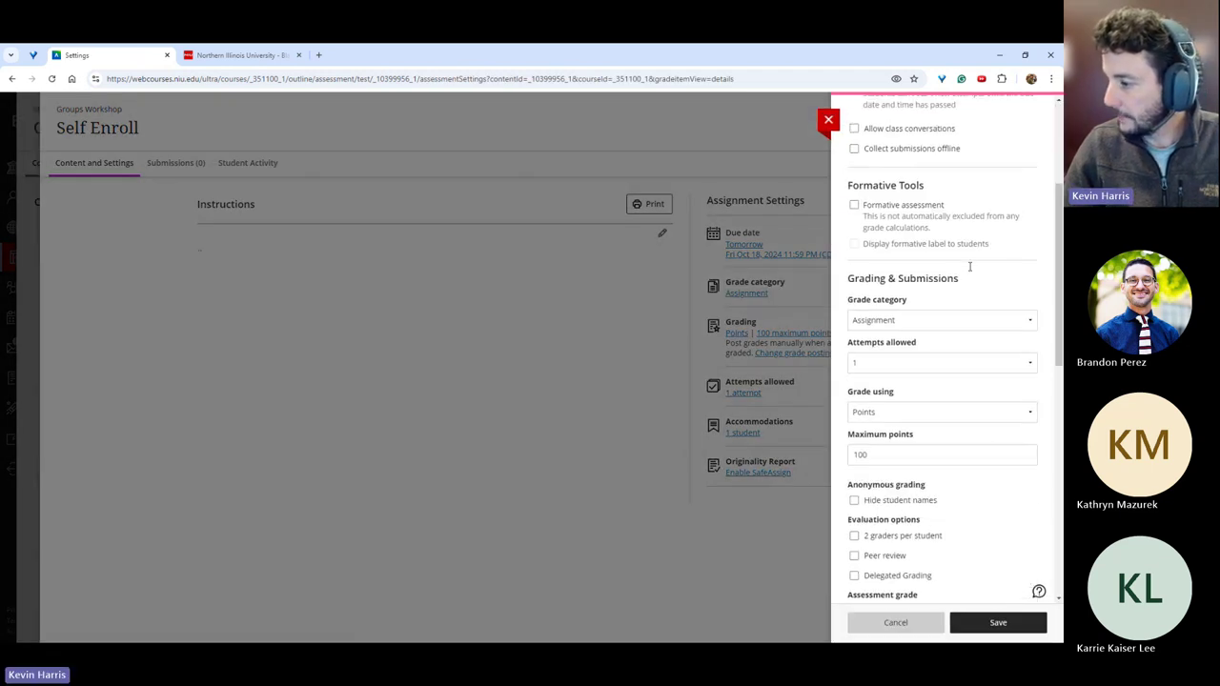
pyautogui.scroll(-3, 969, 267)
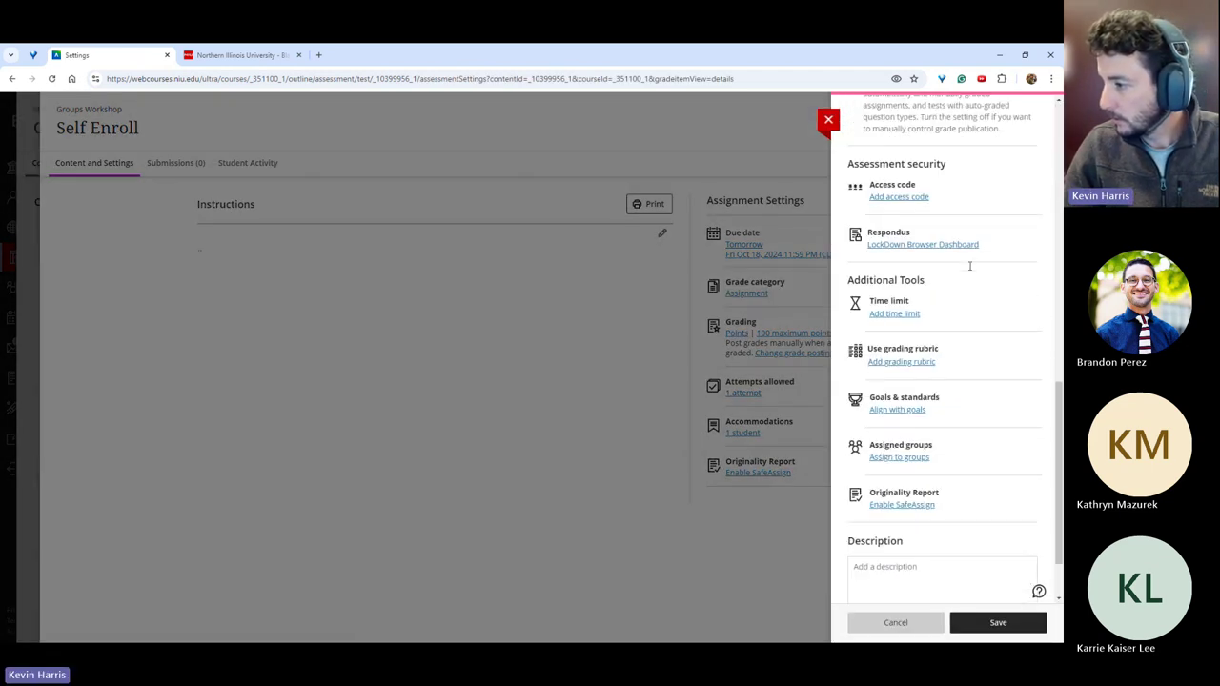
pyautogui.click(908, 459)
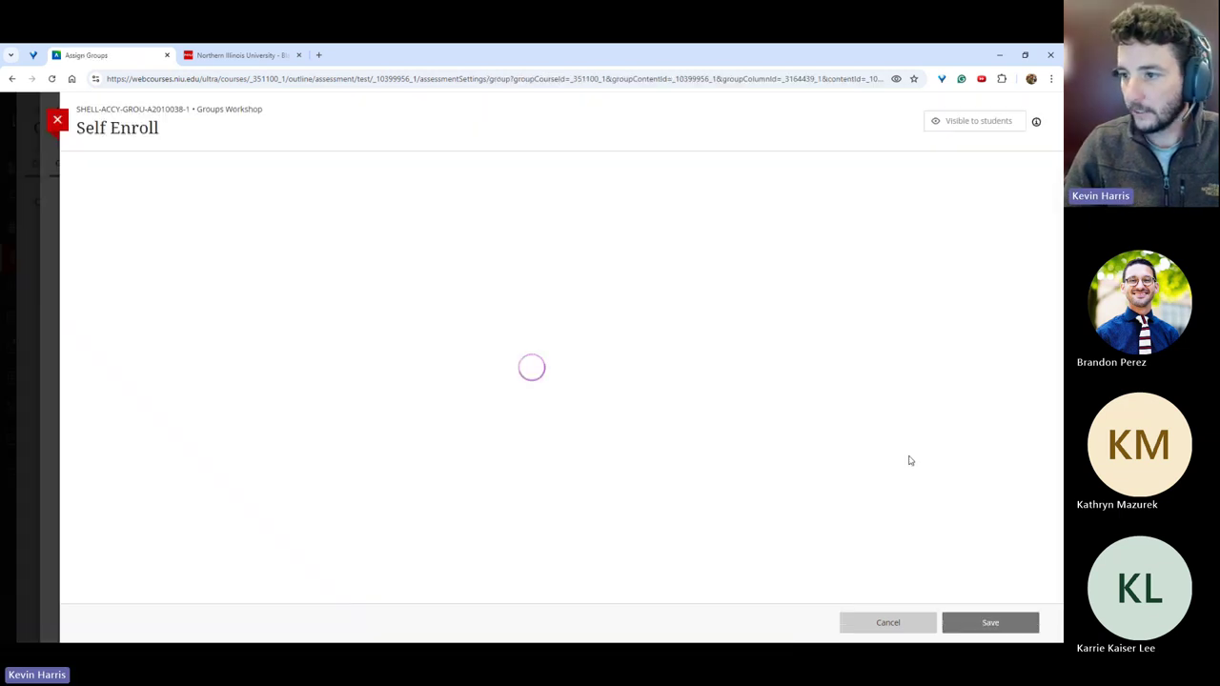
pyautogui.click(376, 171)
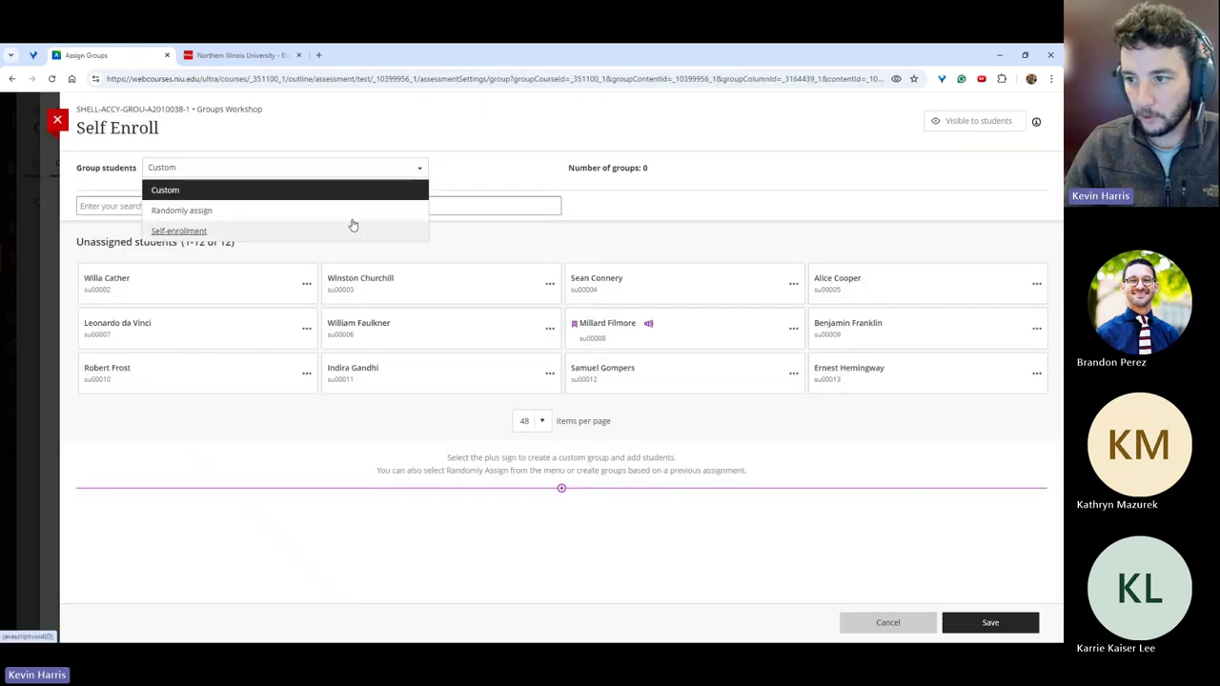
pyautogui.click(238, 234)
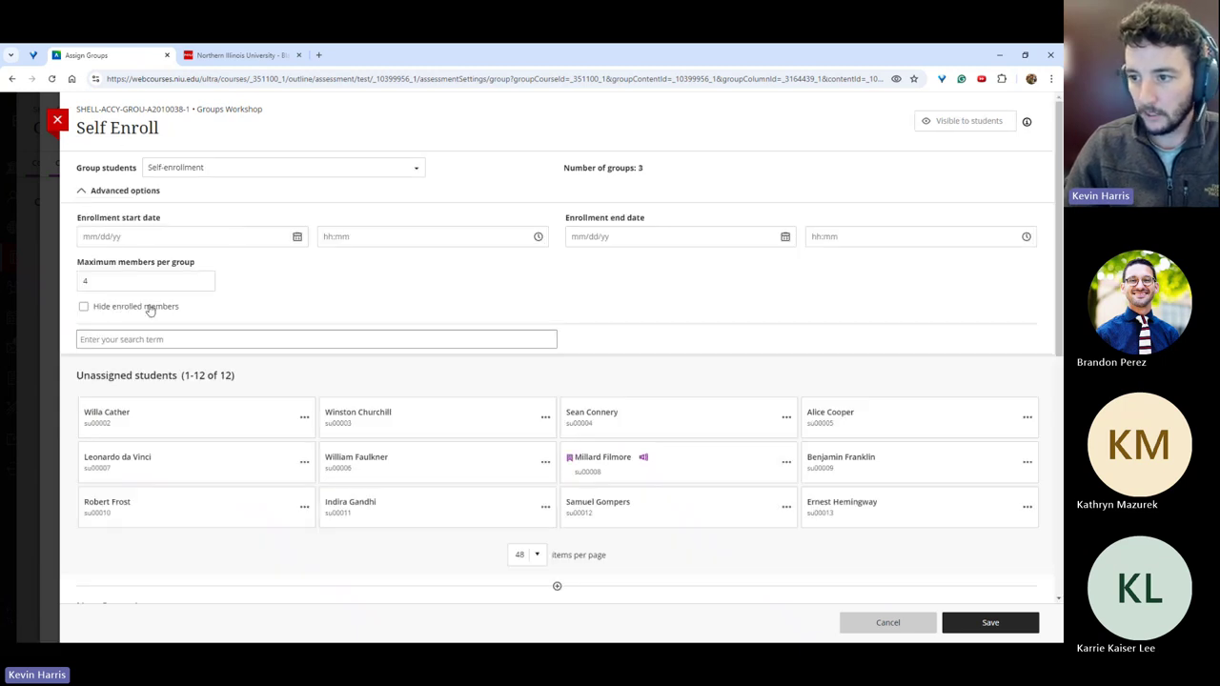
# Try a maximum of 5 members per group and set it back to 4.
pyautogui.doubleClick(112, 276)
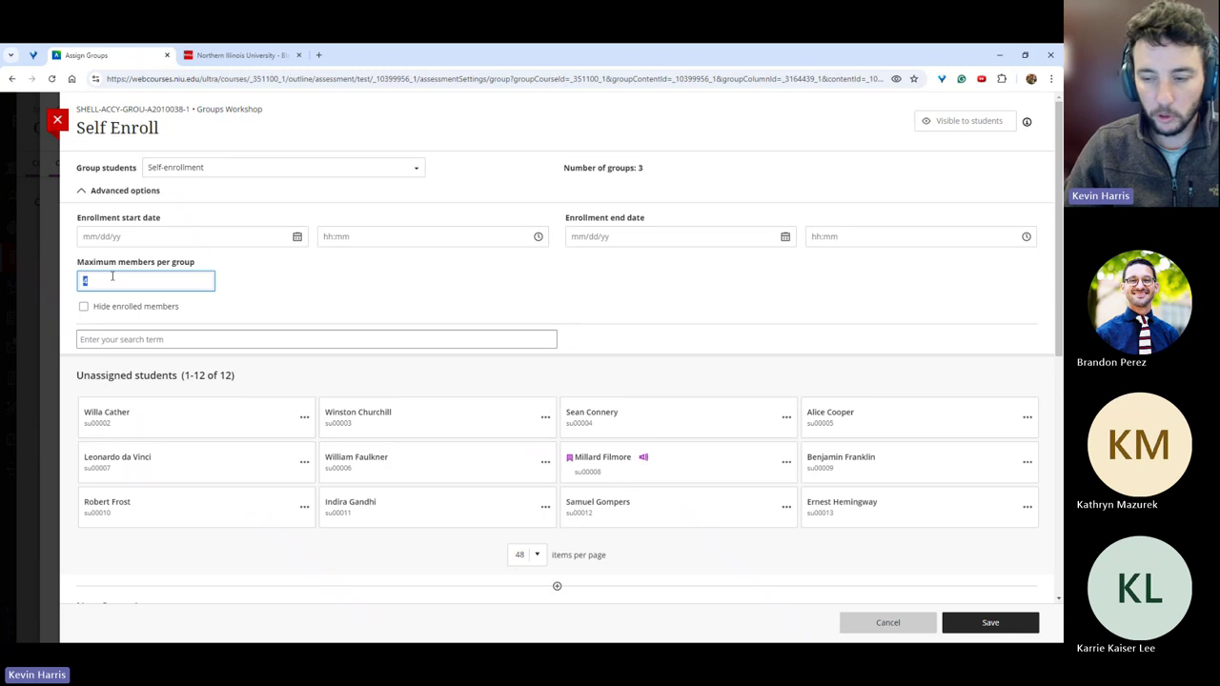
pyautogui.write('5')
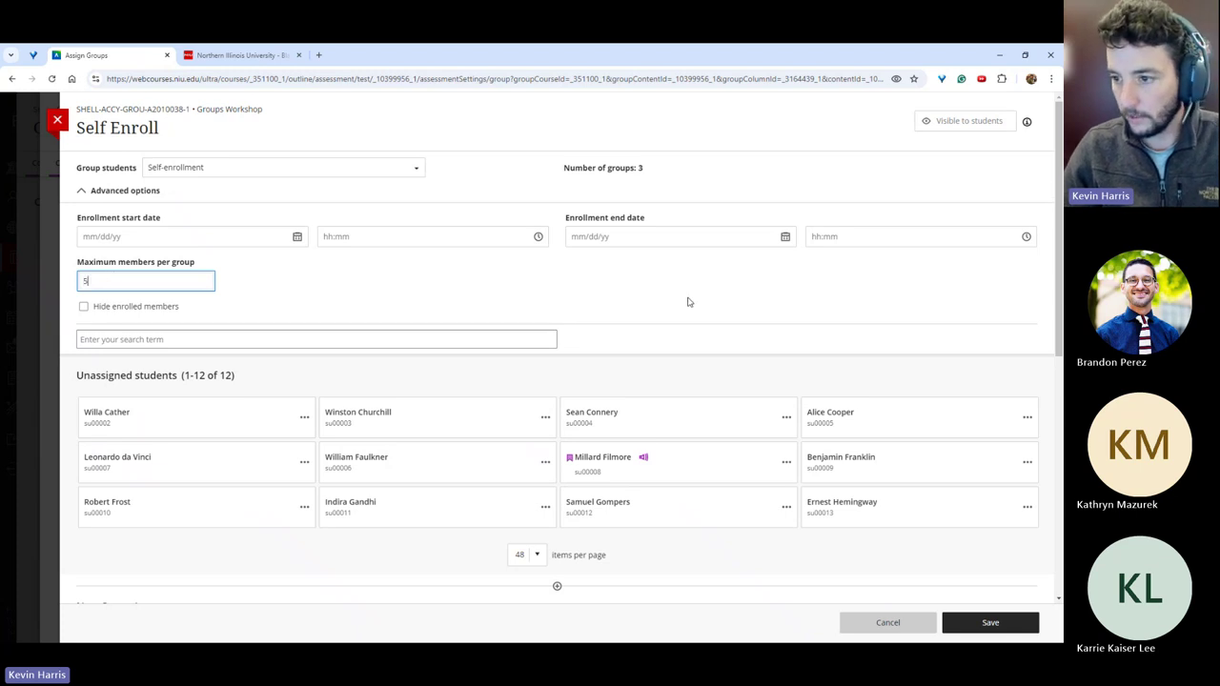
pyautogui.doubleClick(151, 284)
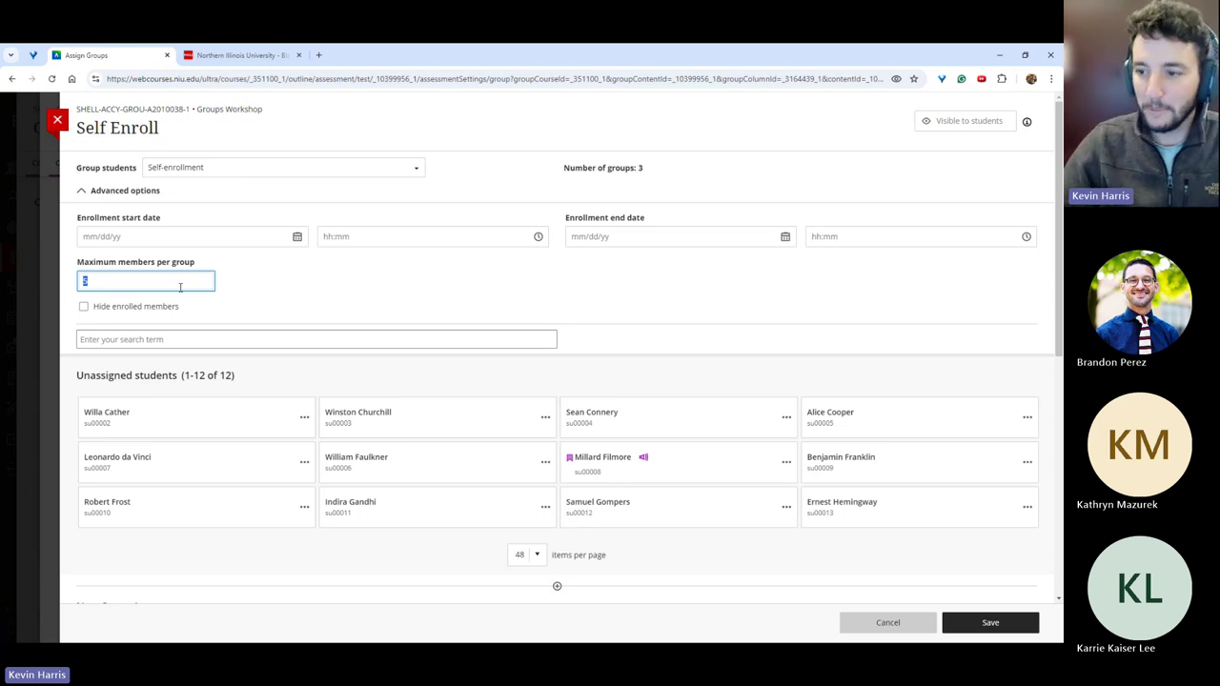
pyautogui.write('4')
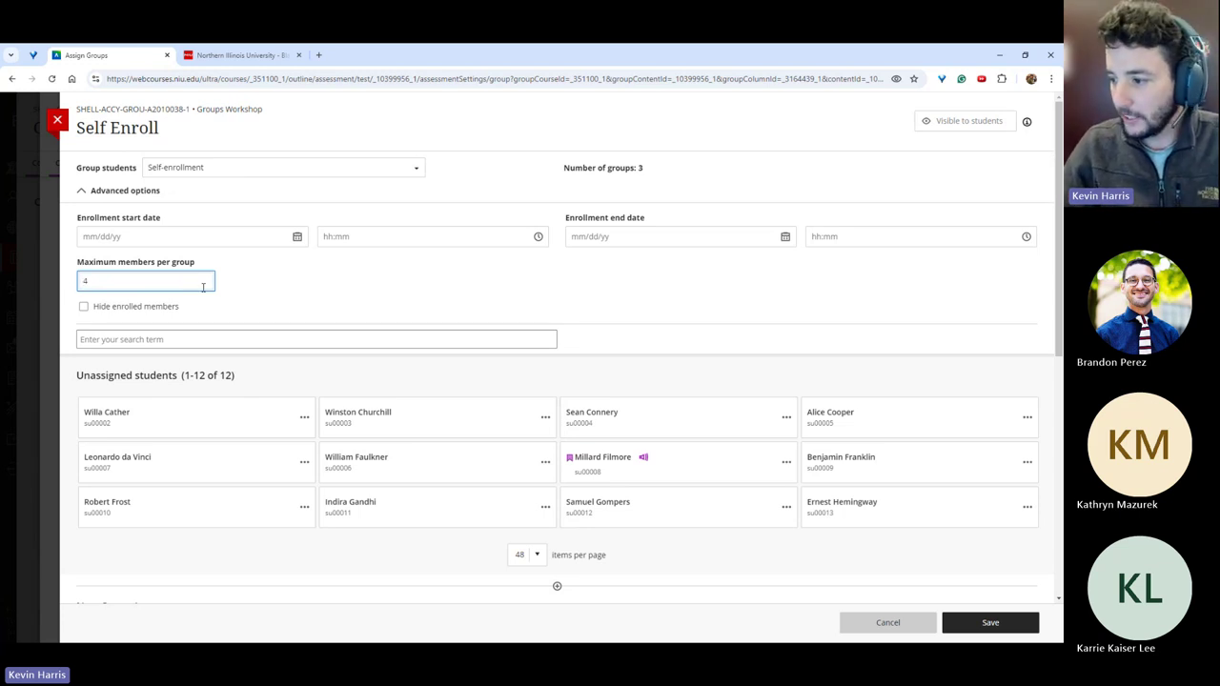
pyautogui.scroll(-5, 339, 319)
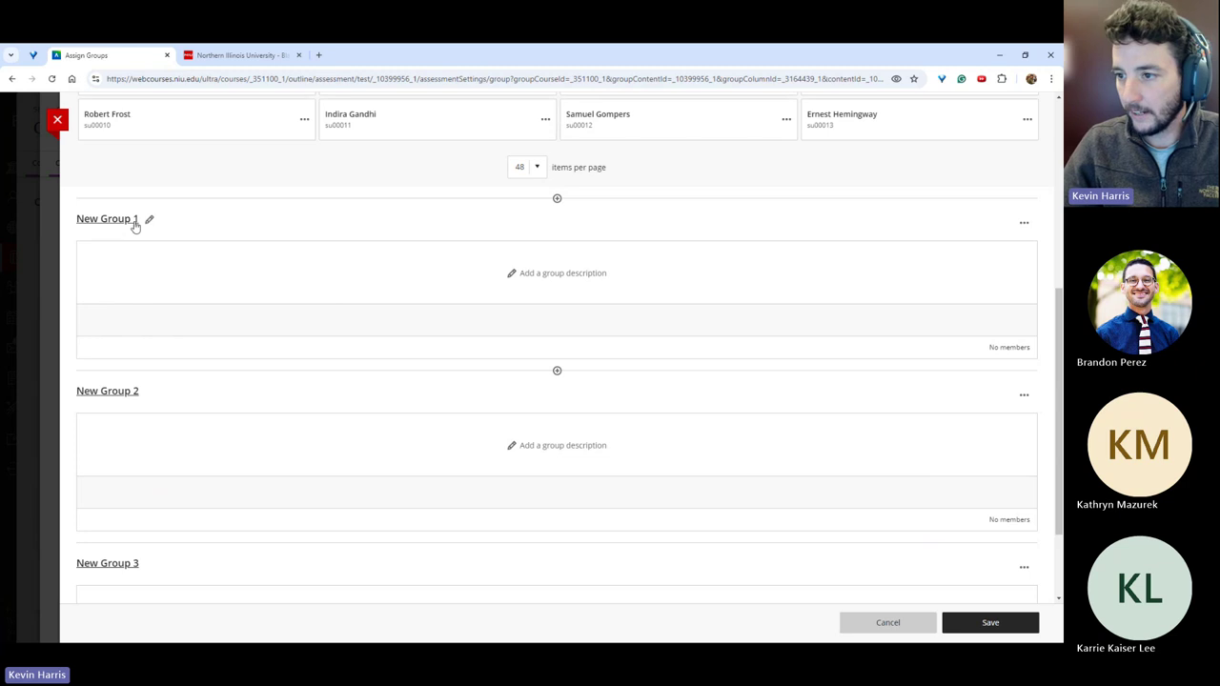
pyautogui.click(148, 219)
pyautogui.scroll(-1, 501, 444)
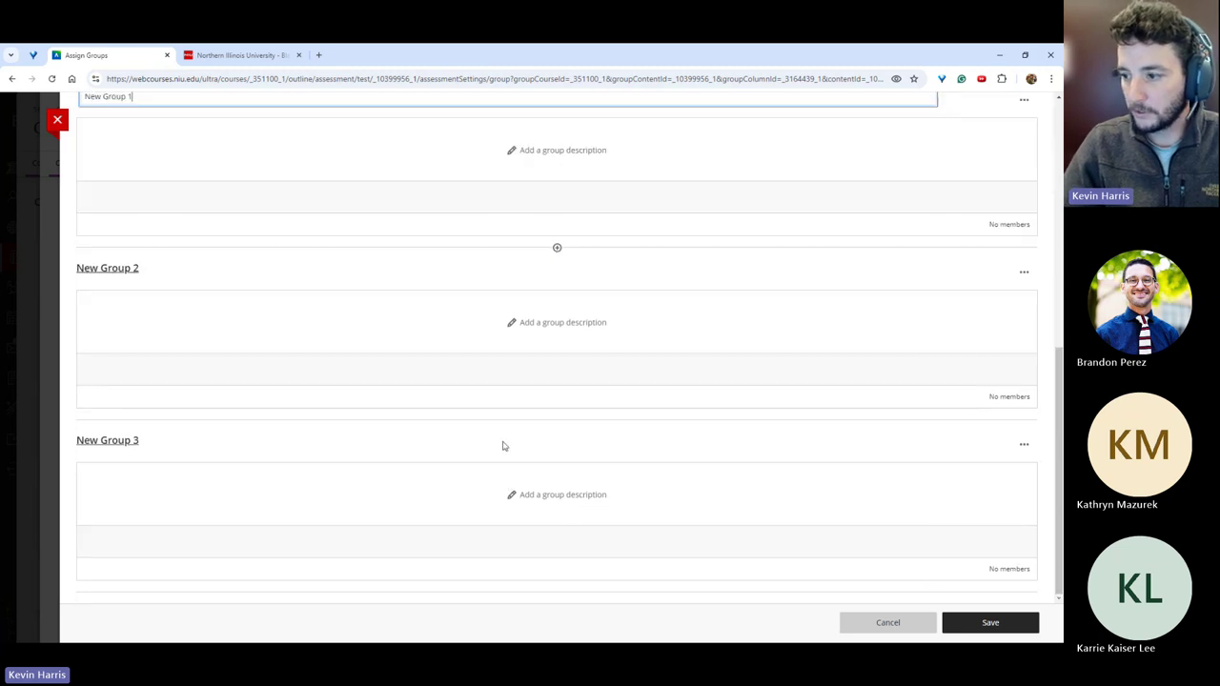
pyautogui.scroll(3, 544, 463)
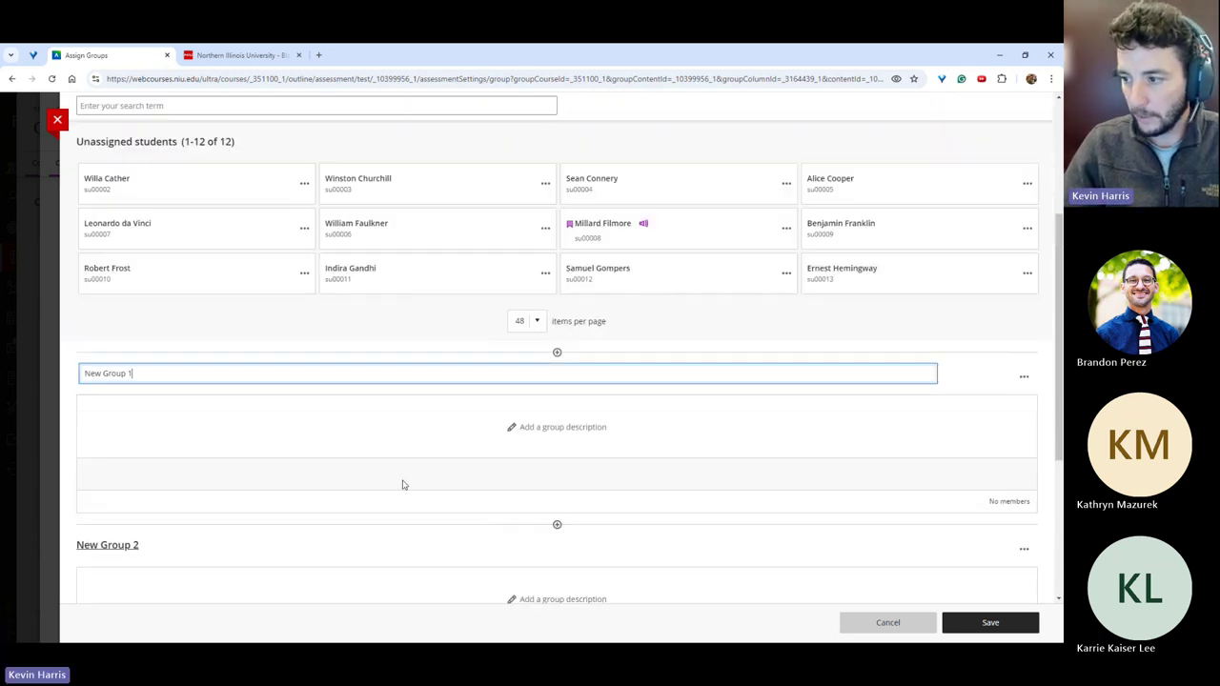
pyautogui.click(362, 483)
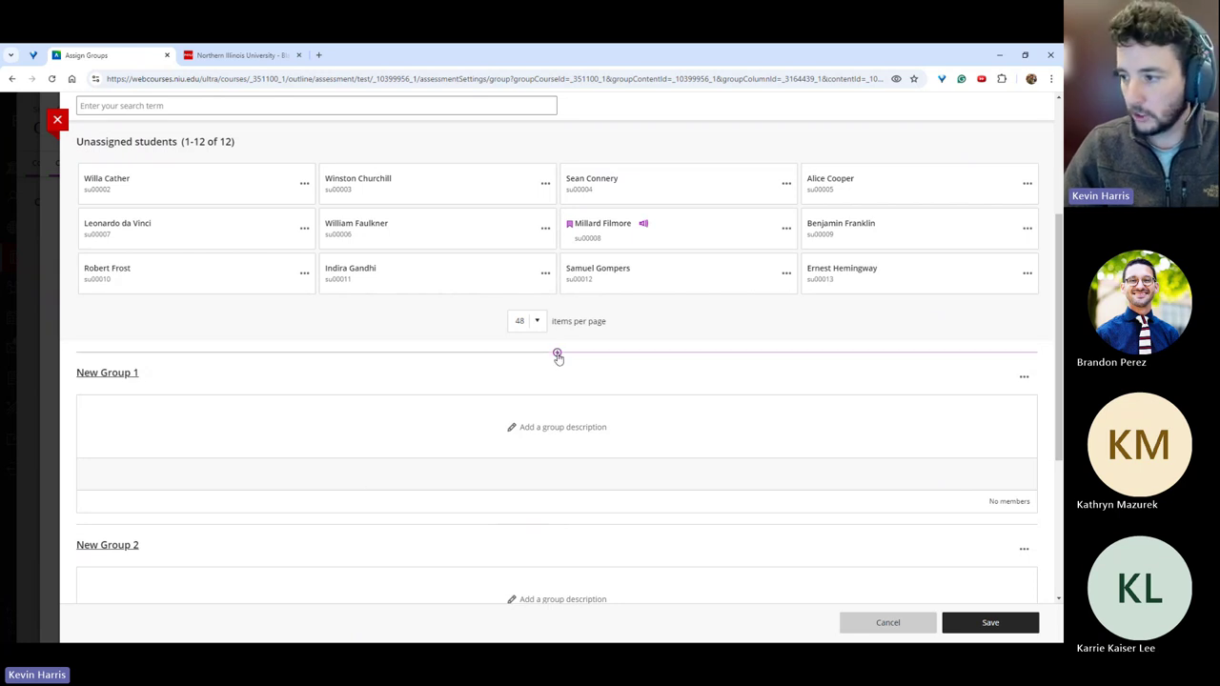
# Add two more groups above New Group 1, leaving their default names.
pyautogui.click(557, 353)
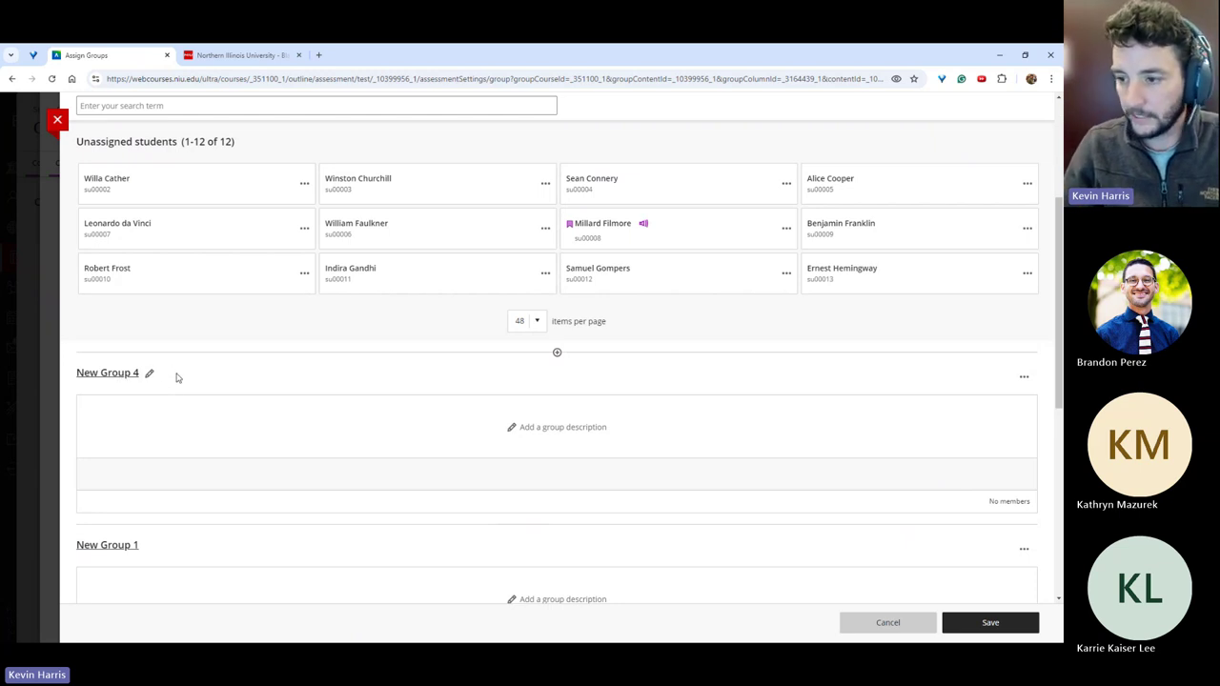
pyautogui.click(150, 375)
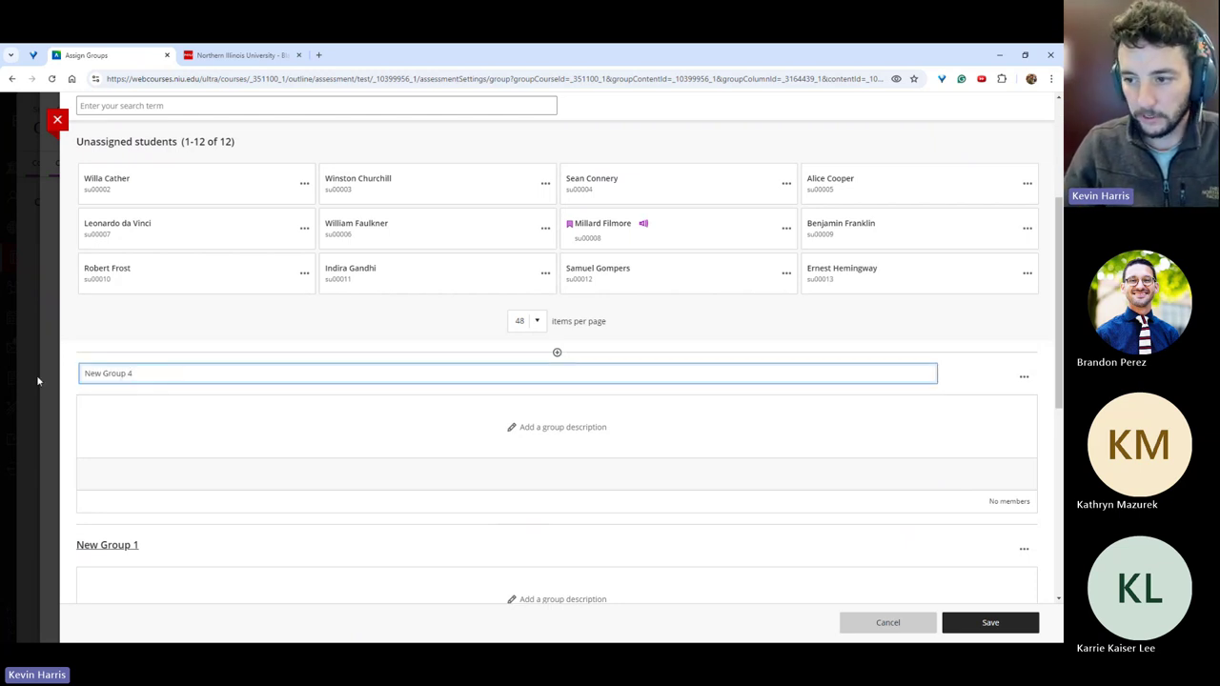
pyautogui.click(185, 354)
pyautogui.scroll(3, 330, 356)
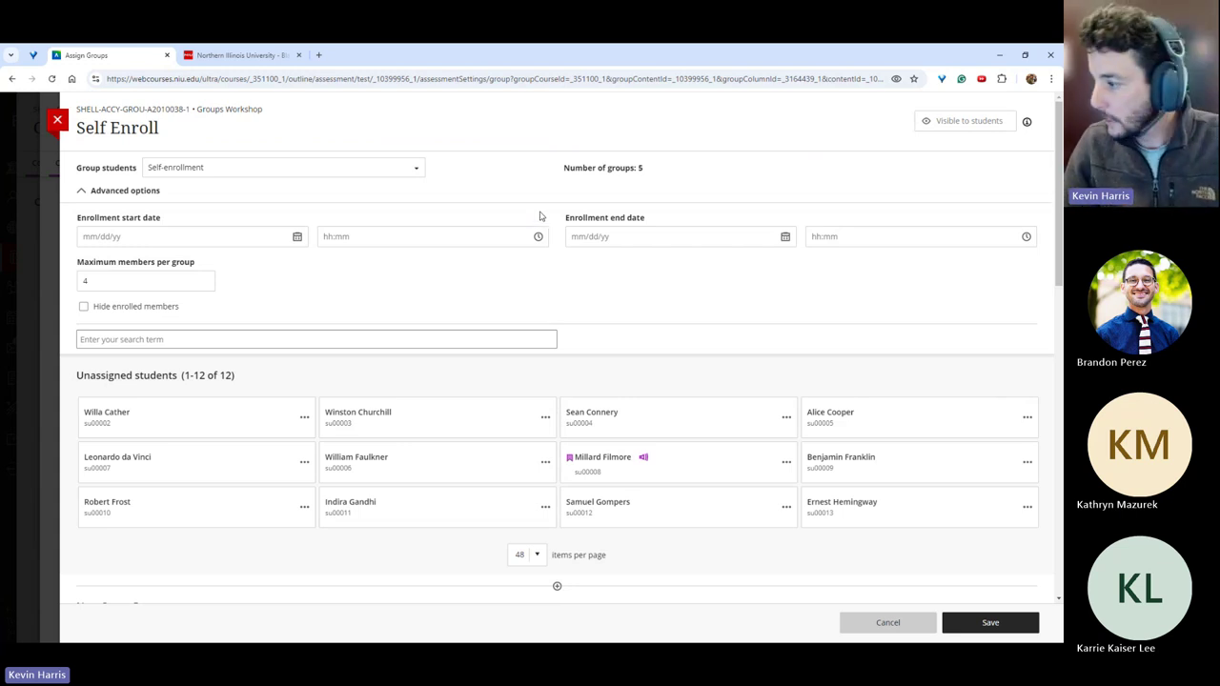
# Save the group assignment and the Self Enroll assignment settings, and return to the course content.
pyautogui.click(984, 621)
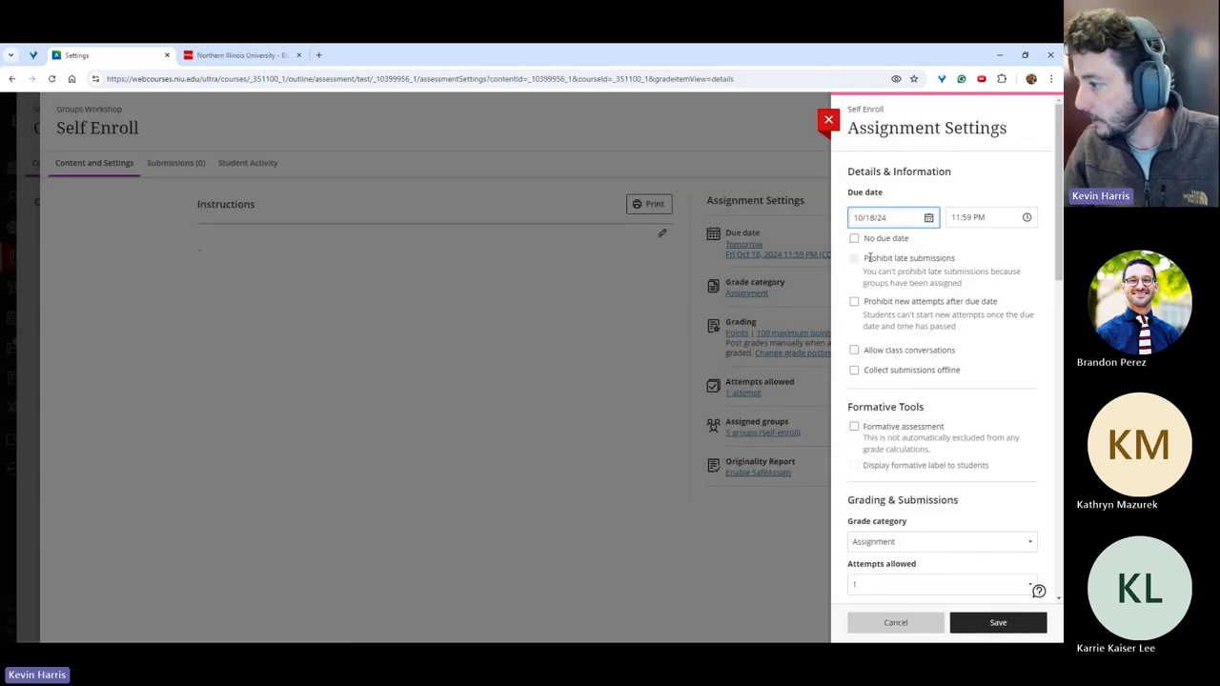
pyautogui.click(998, 622)
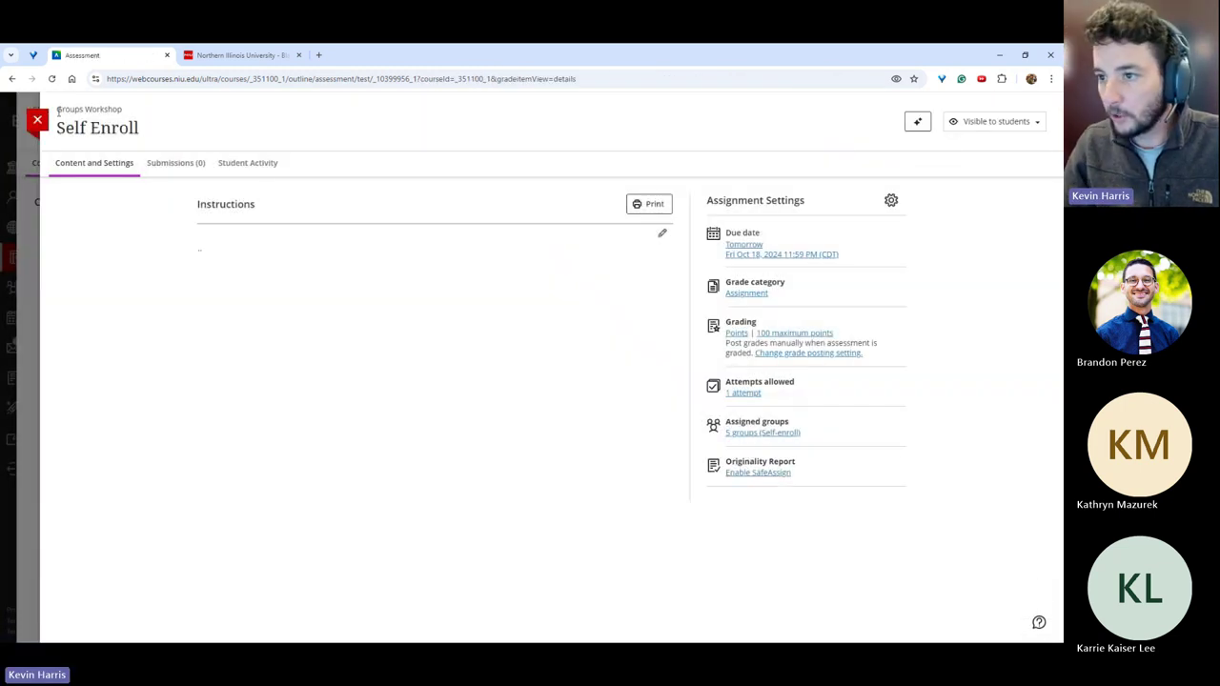
pyautogui.click(37, 119)
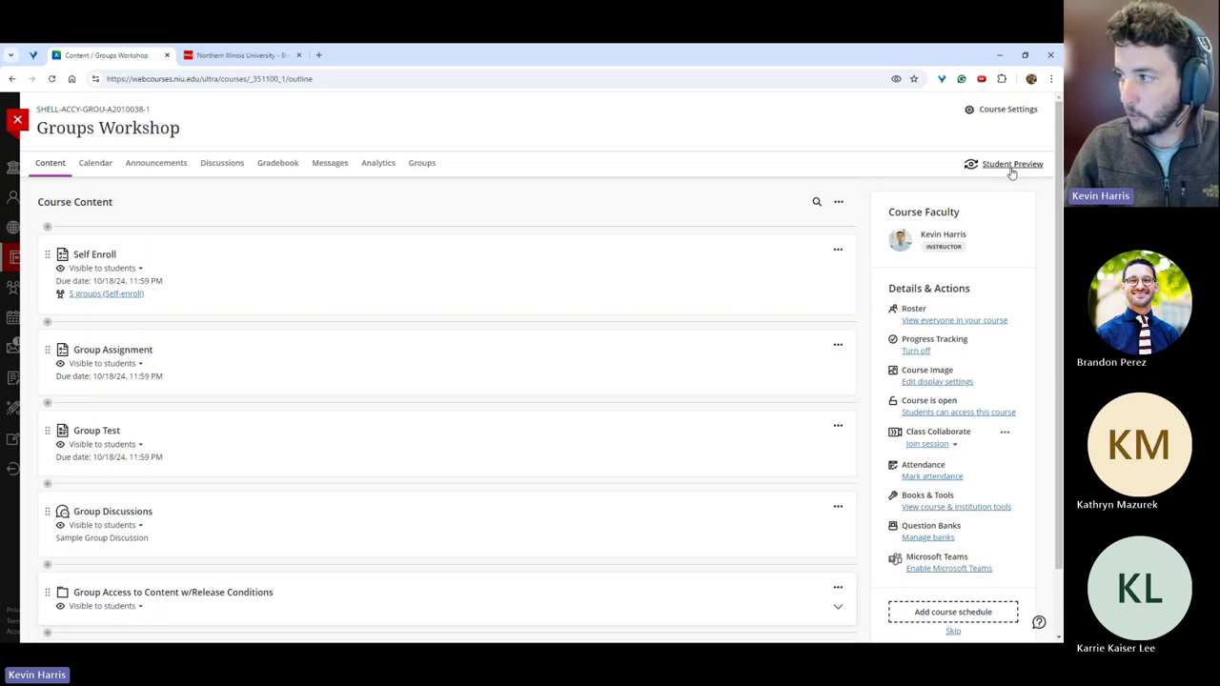
# Preview the course as a student and join New Group 3 for the Self Enroll assignment.
pyautogui.click(1004, 166)
pyautogui.click(613, 274)
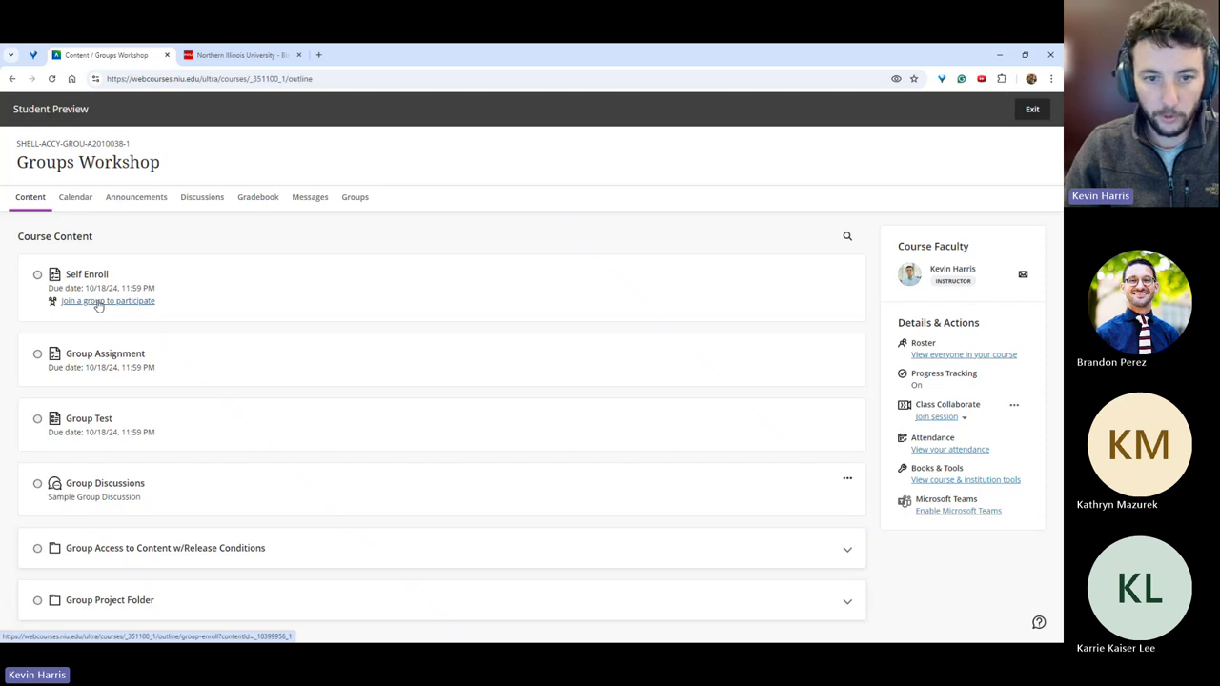
pyautogui.click(107, 274)
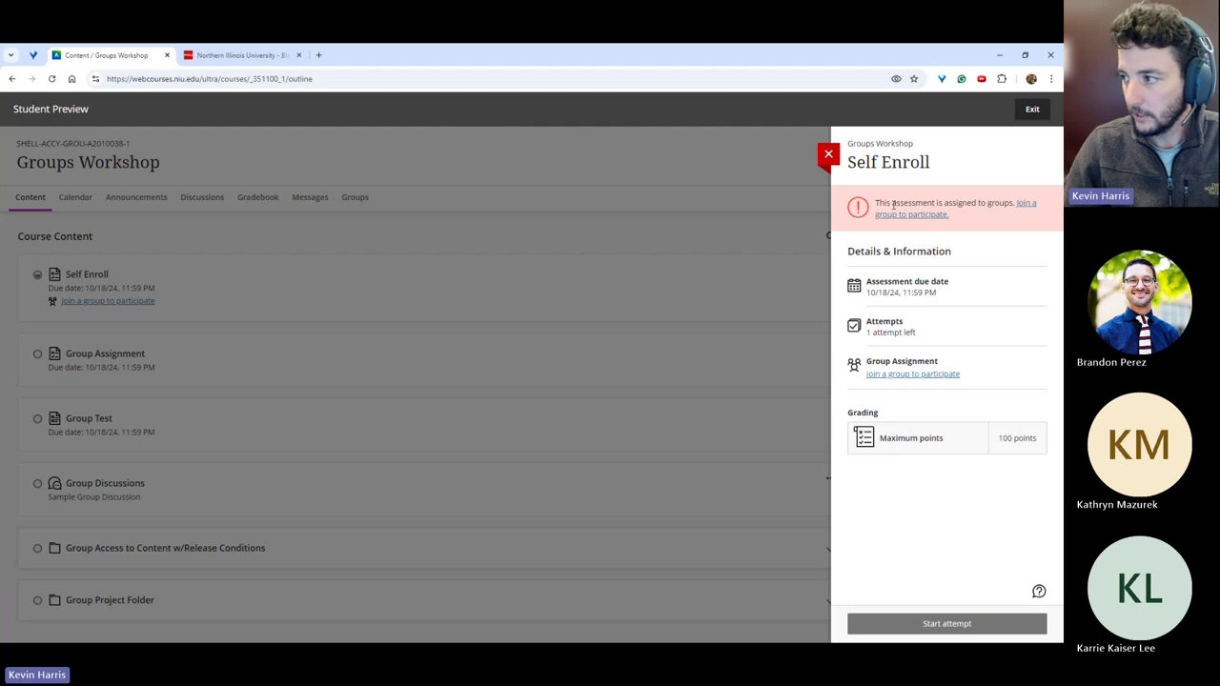
pyautogui.click(1027, 206)
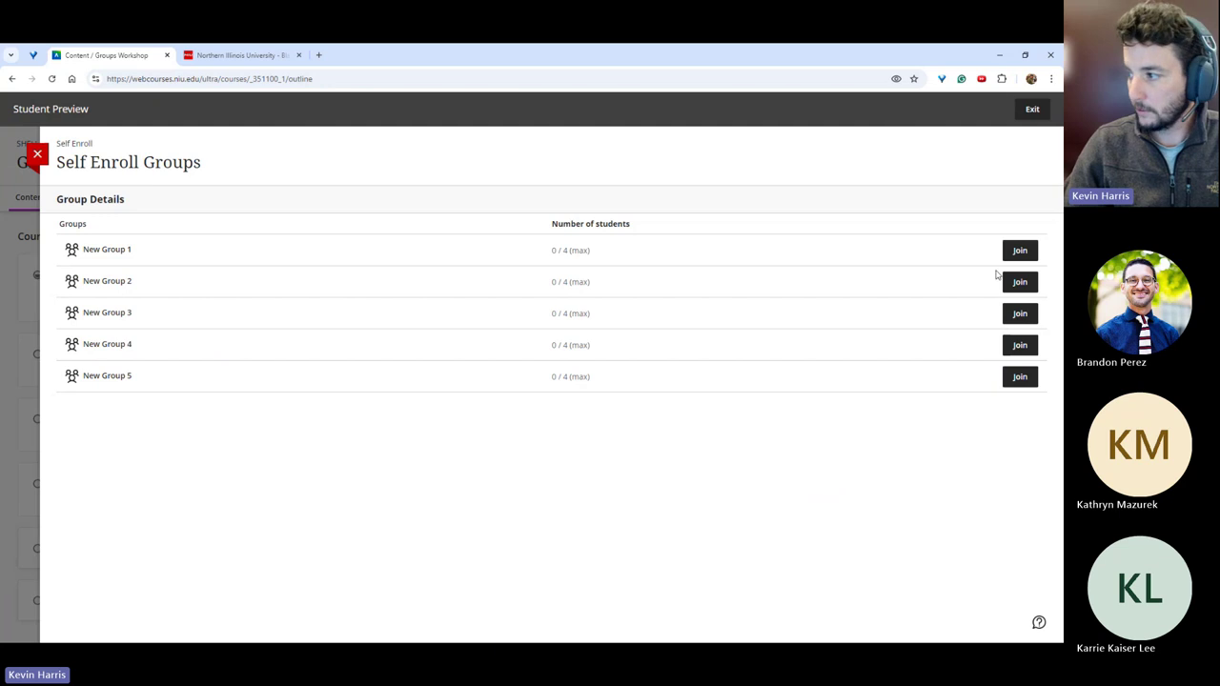
pyautogui.click(1020, 313)
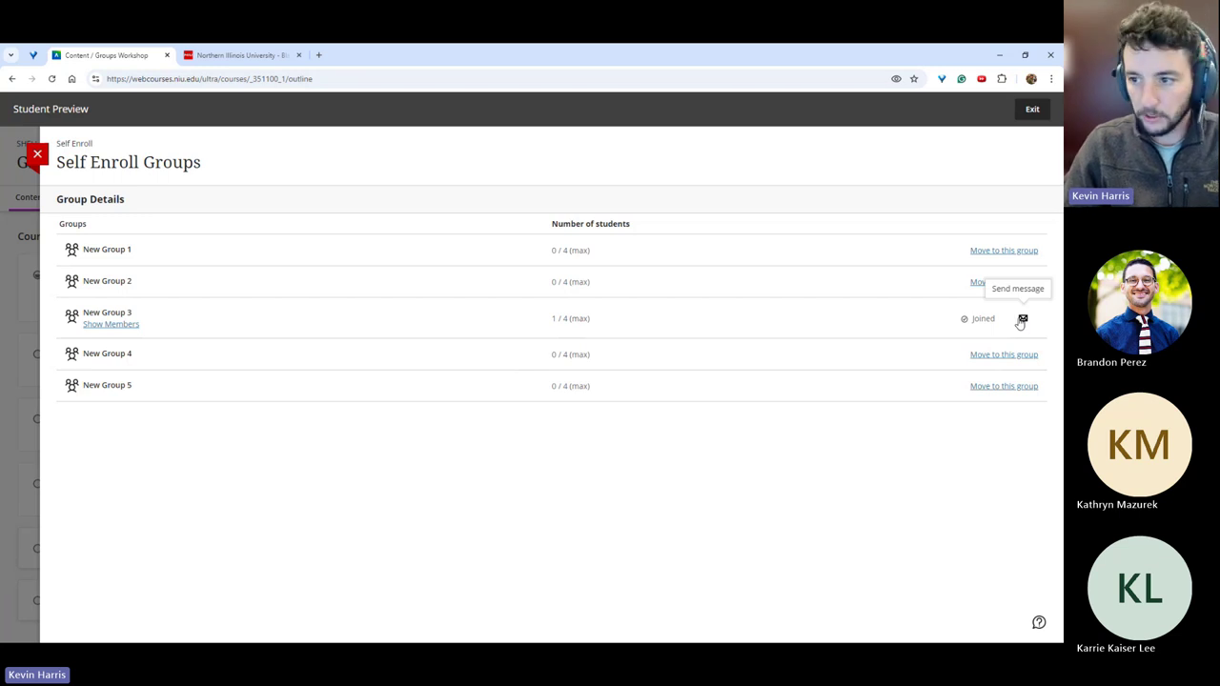
# Examine the members and the content of New Group 3, and return to the Self Enroll group list.
pyautogui.click(120, 326)
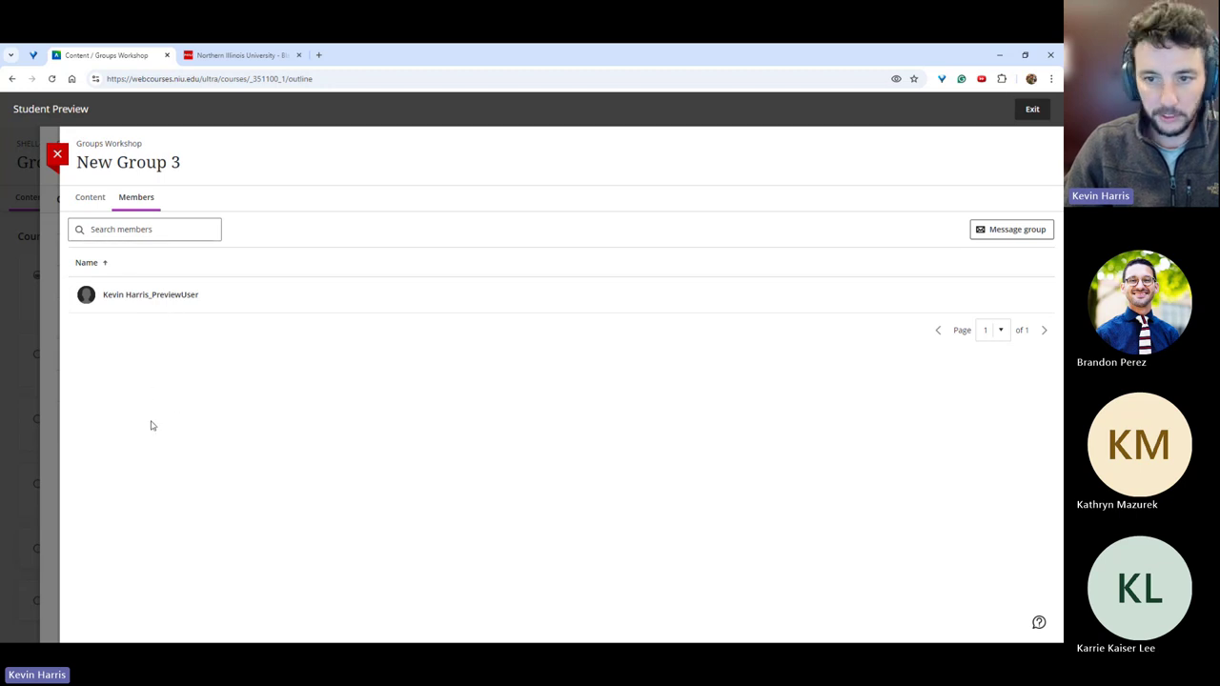
pyautogui.click(91, 198)
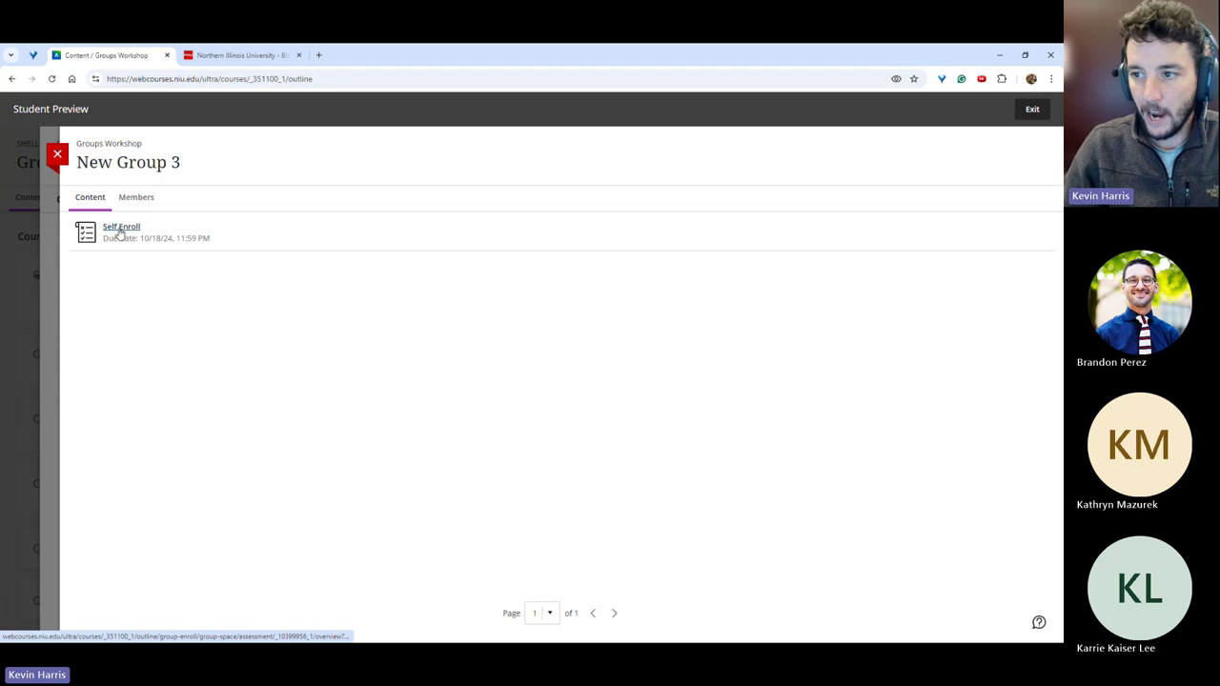
pyautogui.moveTo(98, 163); pyautogui.dragTo(172, 163)
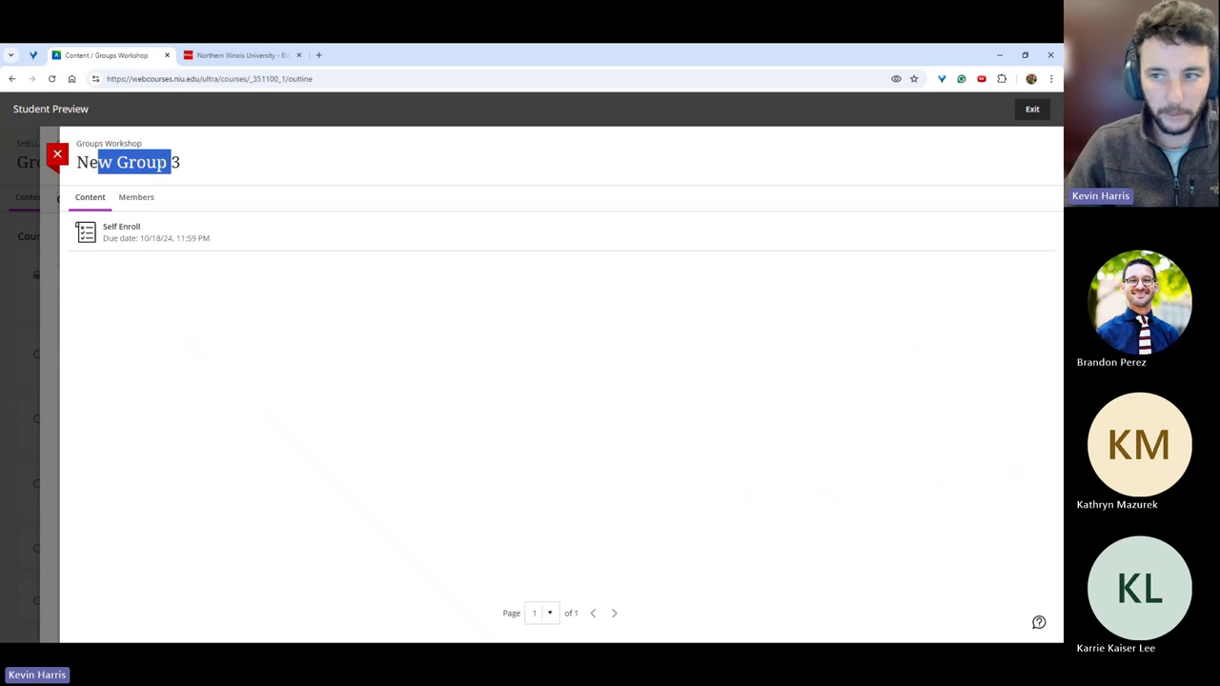
pyautogui.click(57, 154)
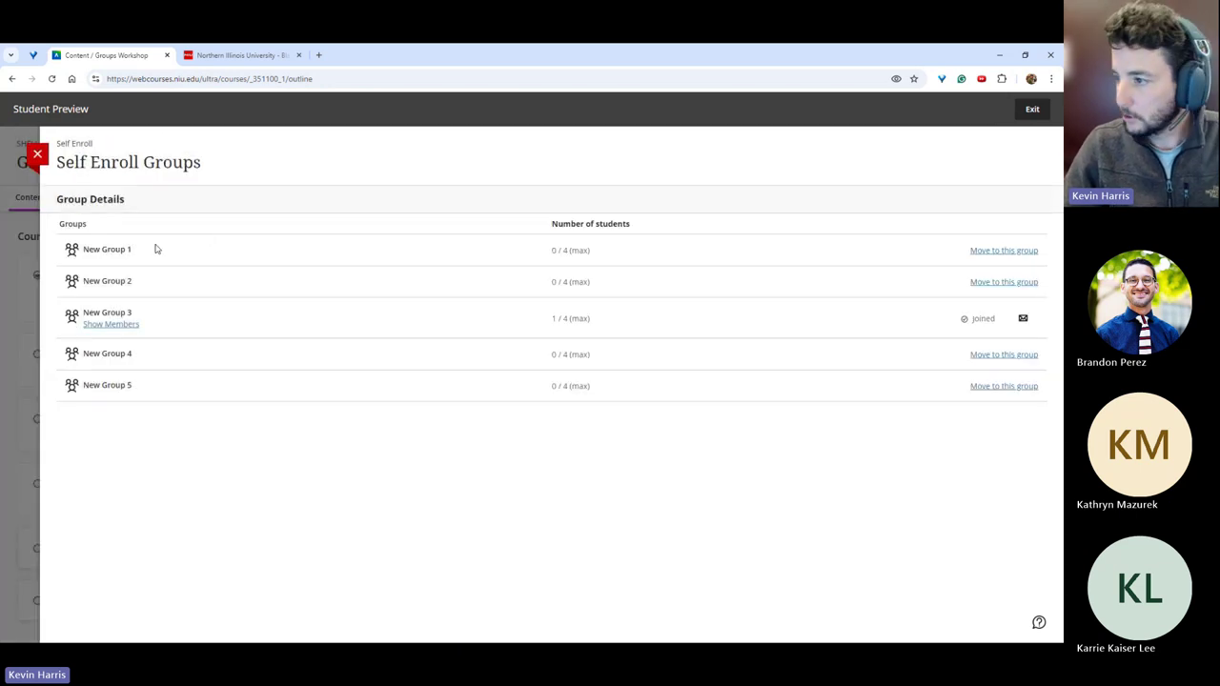
# Return to the course content and exit the student preview, saving the preview user.
pyautogui.click(37, 155)
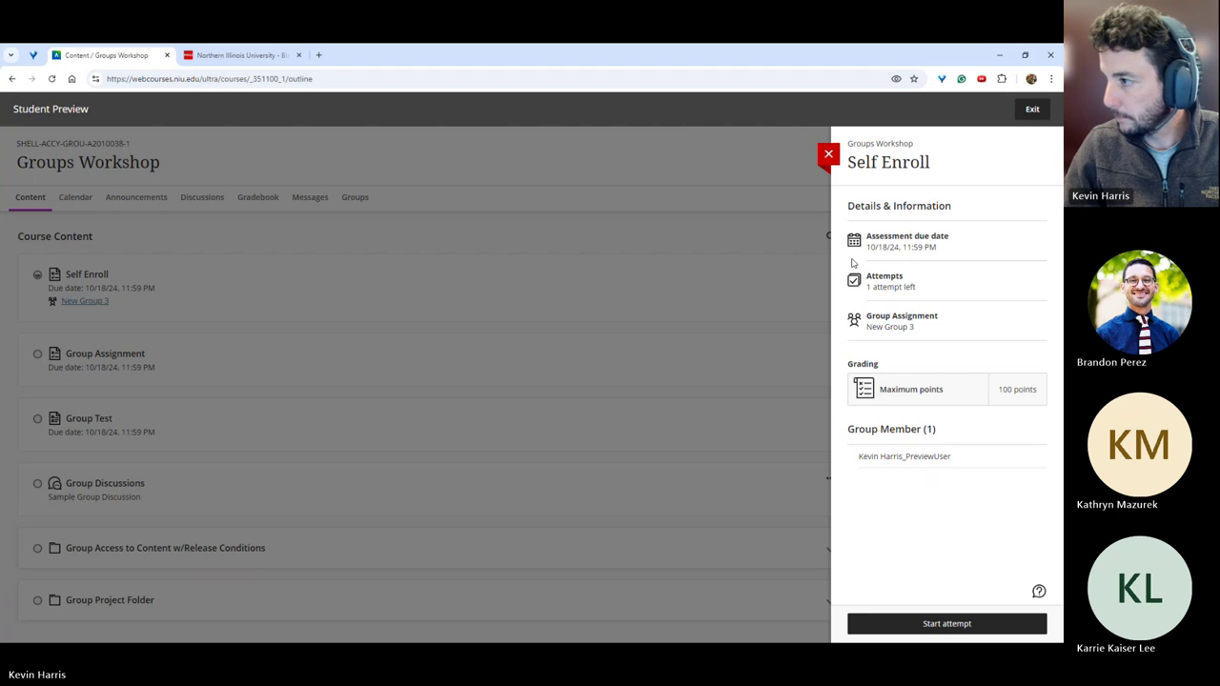
pyautogui.click(828, 158)
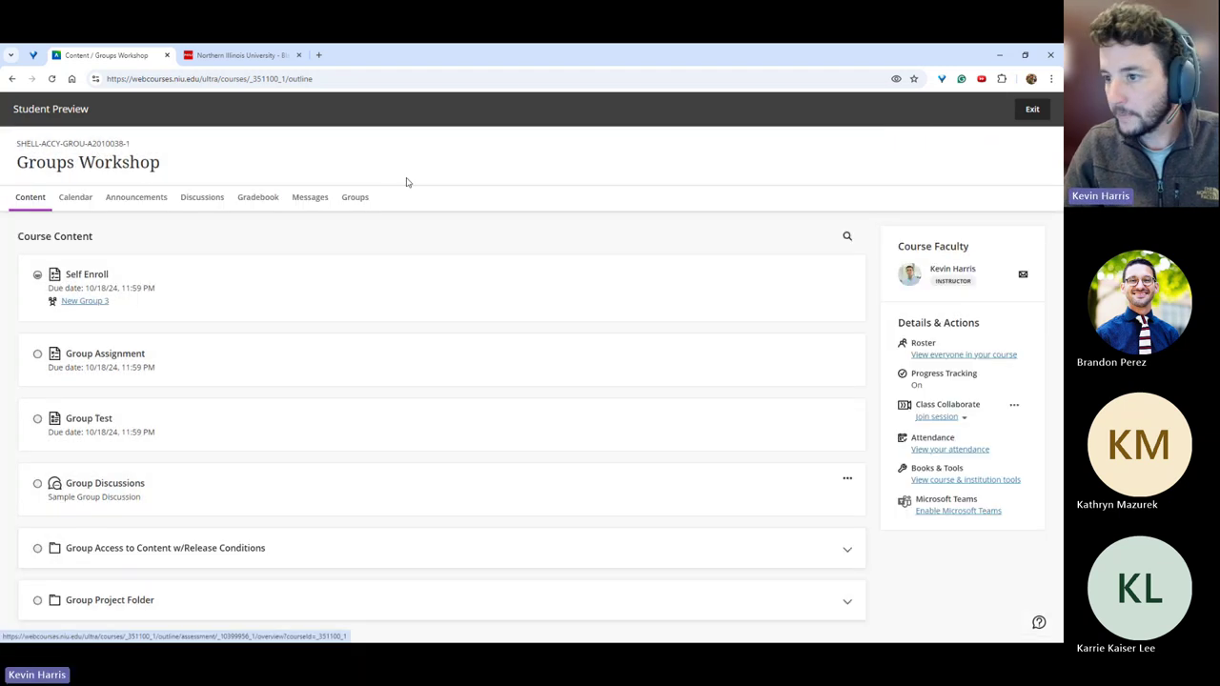
pyautogui.click(1032, 110)
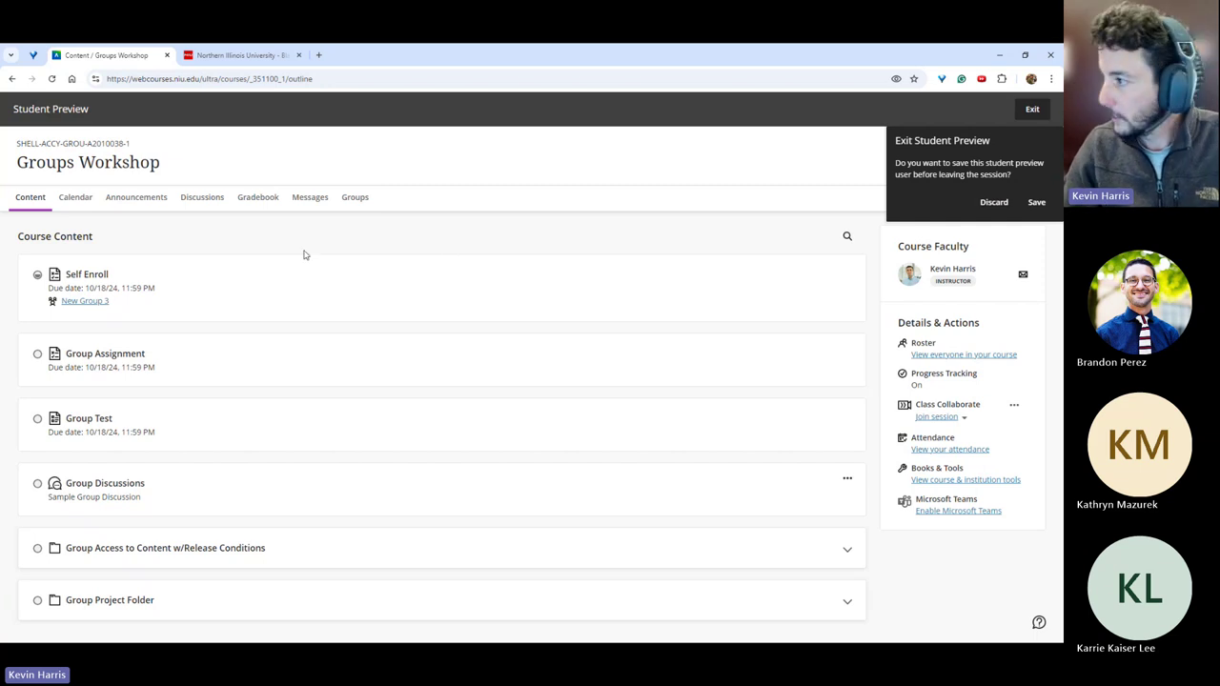
pyautogui.click(1035, 203)
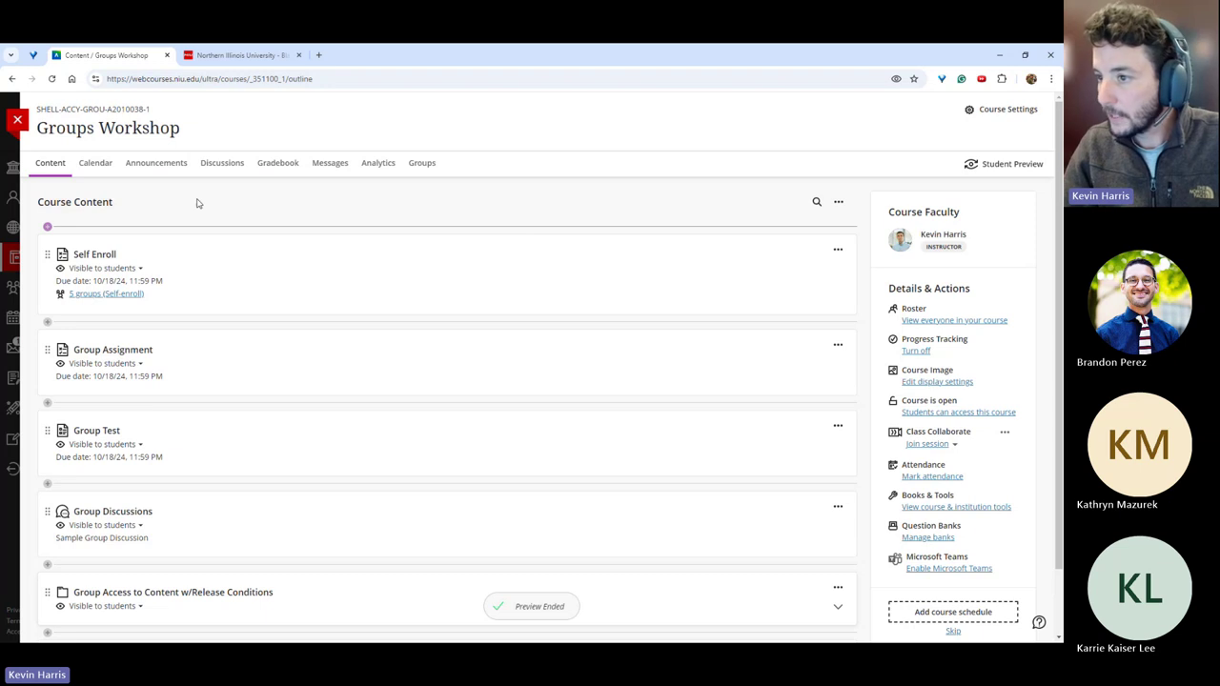
# Create a new course group set with its default name and set it to randomly assign the students.
pyautogui.click(423, 164)
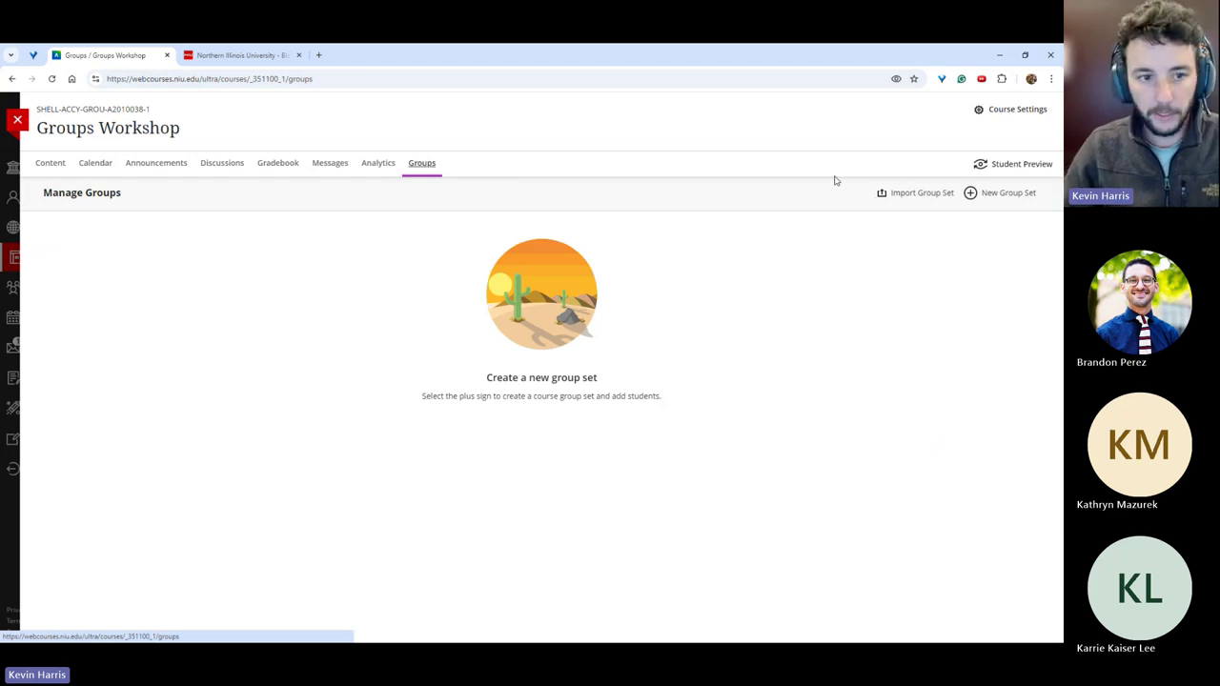
pyautogui.click(989, 196)
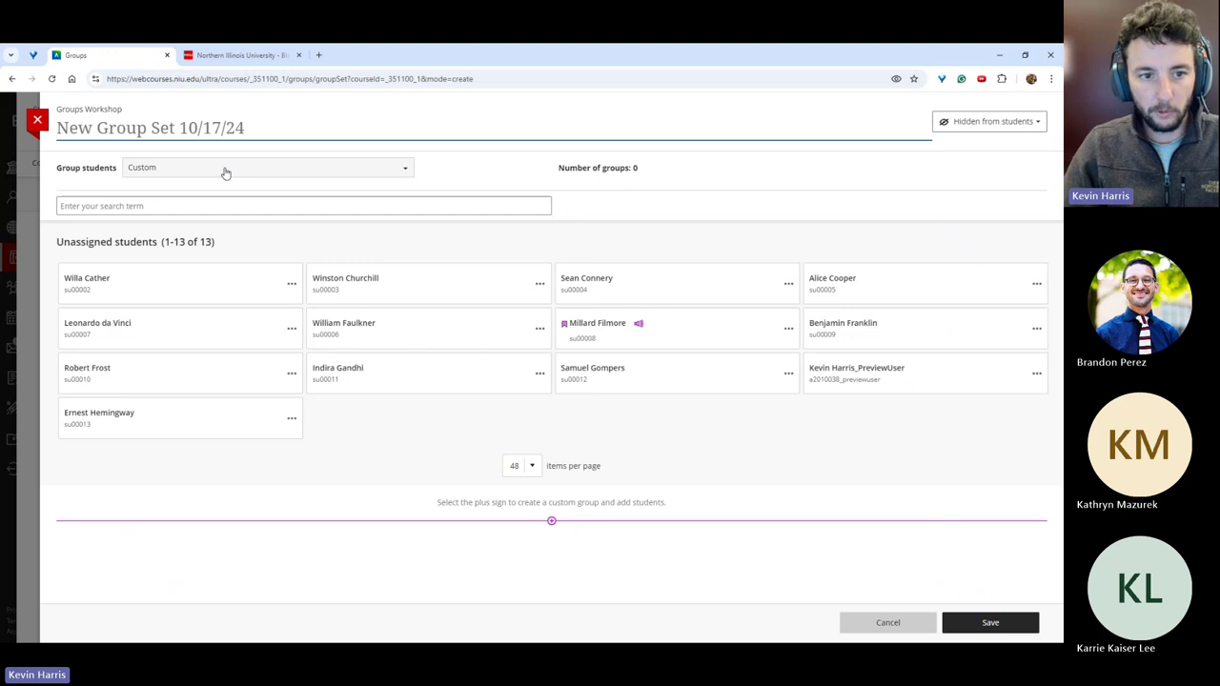
pyautogui.click(225, 173)
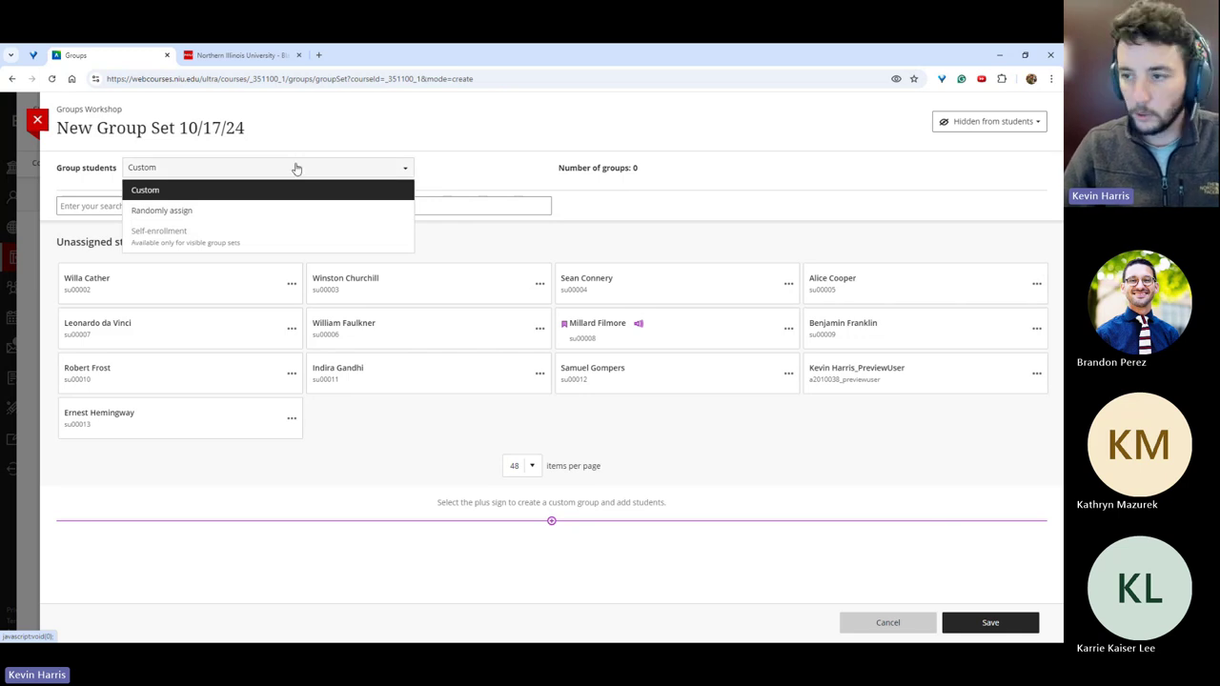
pyautogui.click(192, 210)
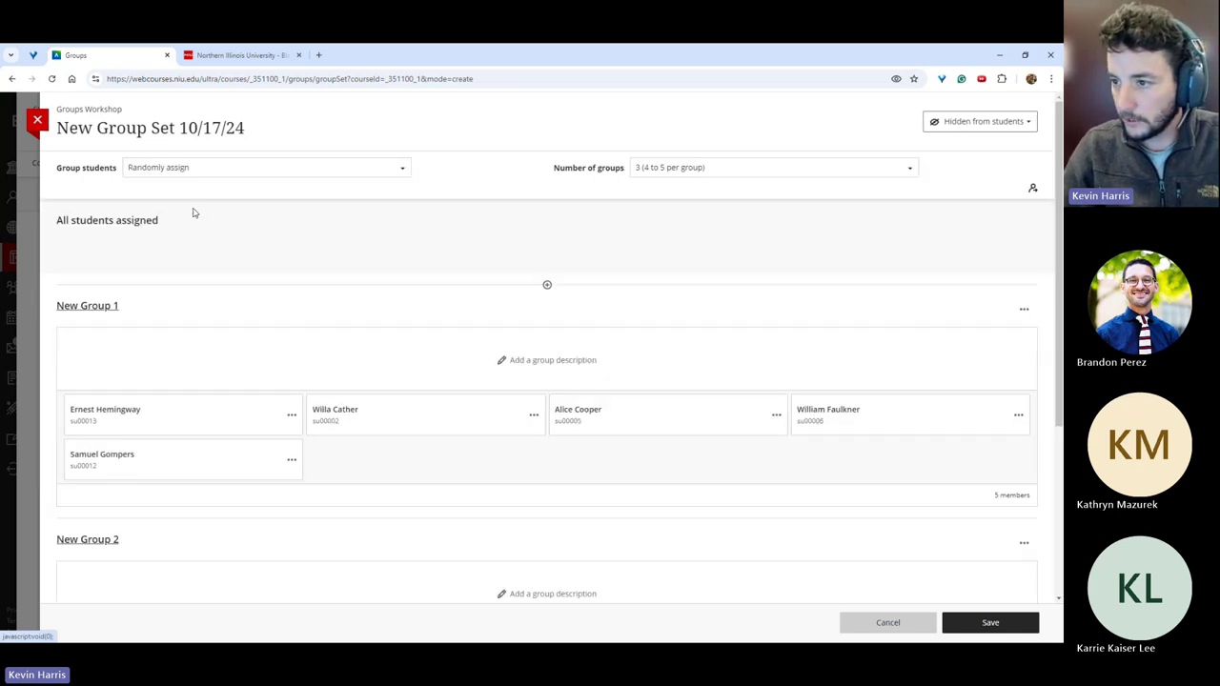
# Review the members assigned to New Group 1, 2 and 3, and save the group set.
pyautogui.scroll(-3, 150, 257)
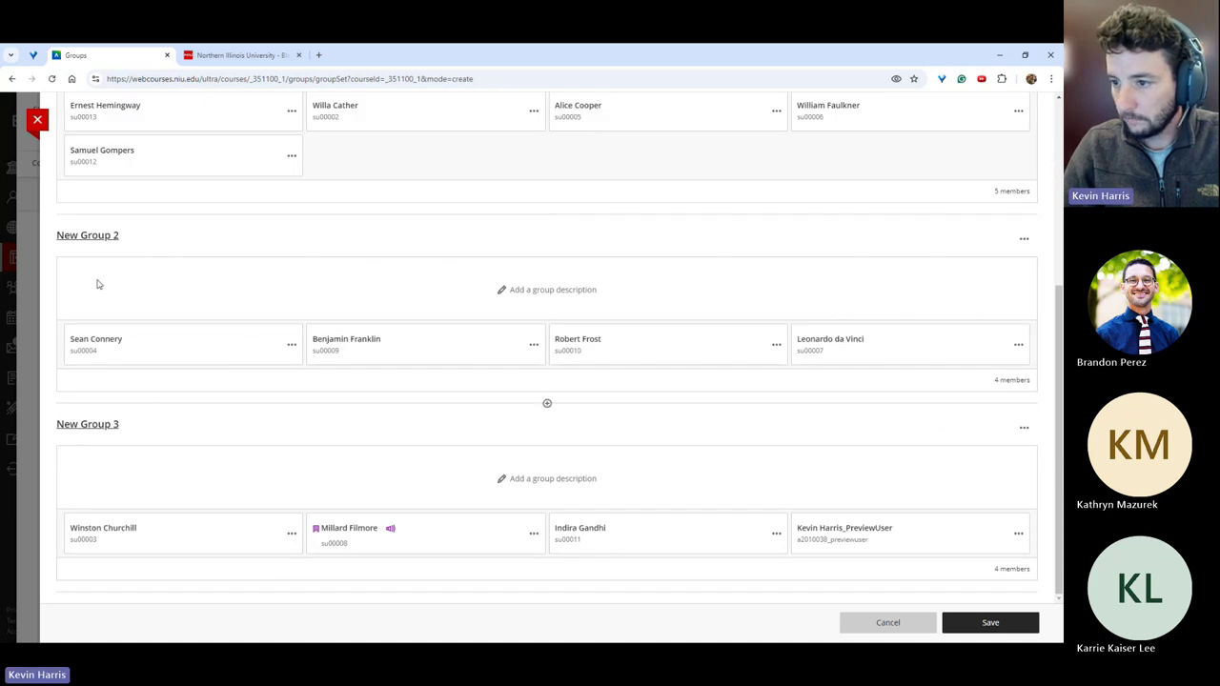
pyautogui.scroll(2, 114, 267)
pyautogui.scroll(-1, 96, 243)
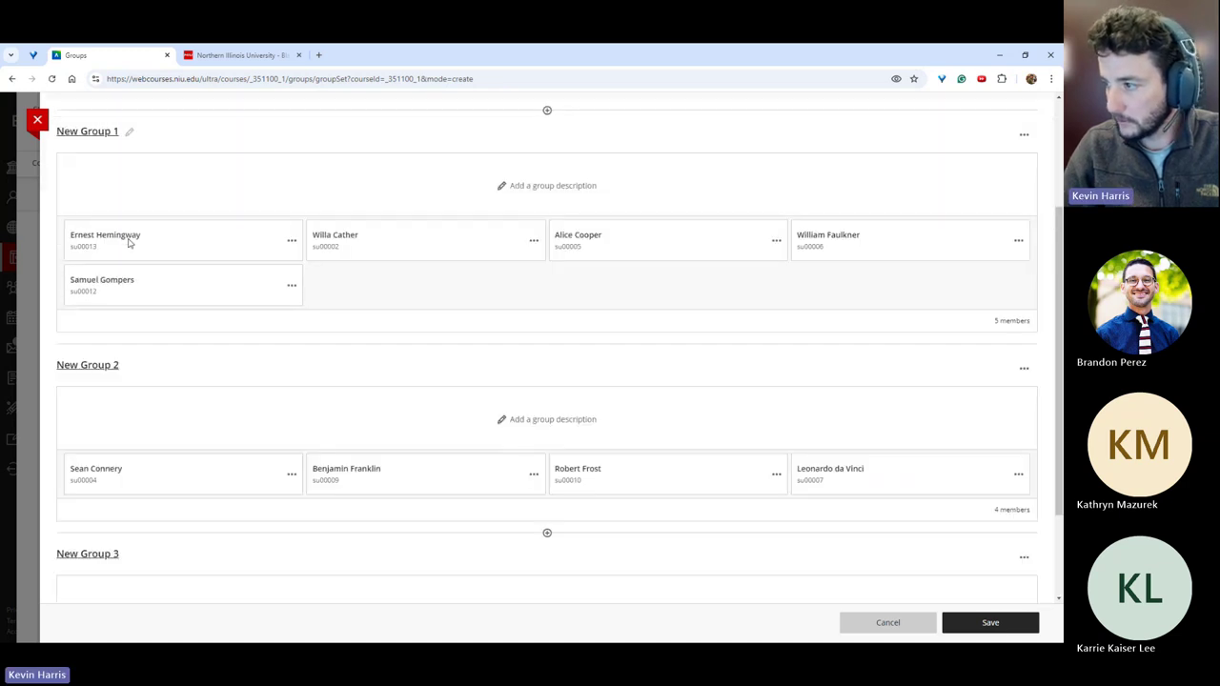
pyautogui.scroll(-2, 207, 333)
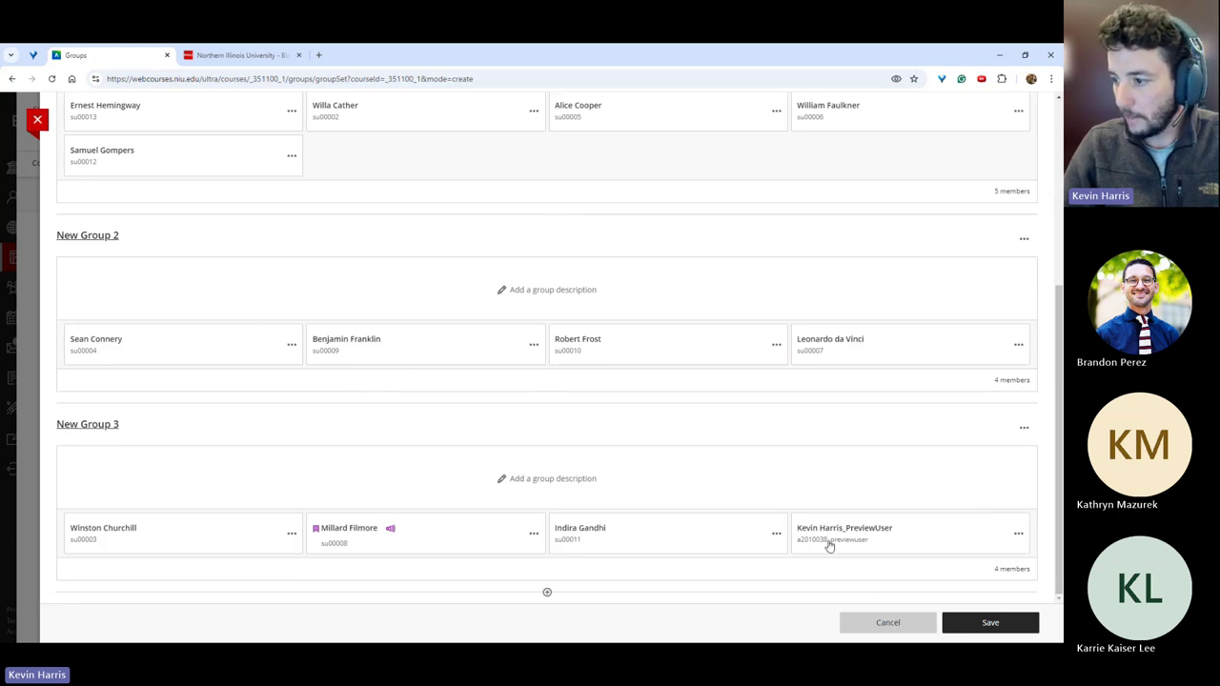
pyautogui.scroll(3, 458, 416)
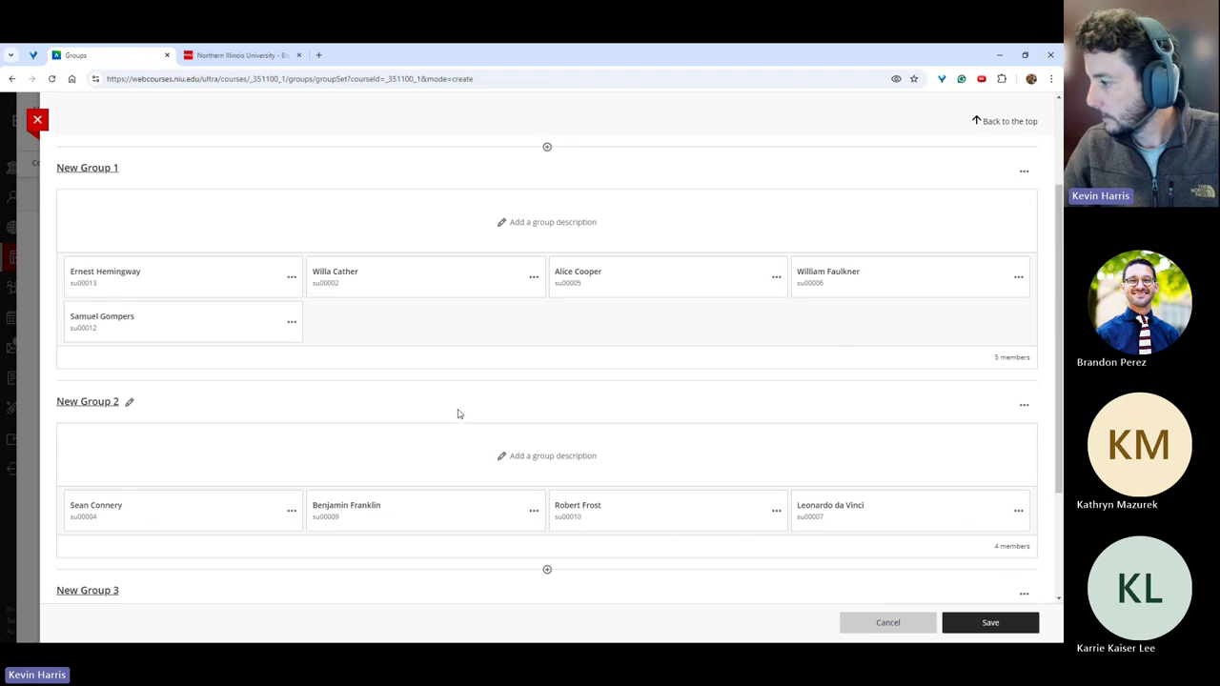
pyautogui.scroll(-3, 457, 413)
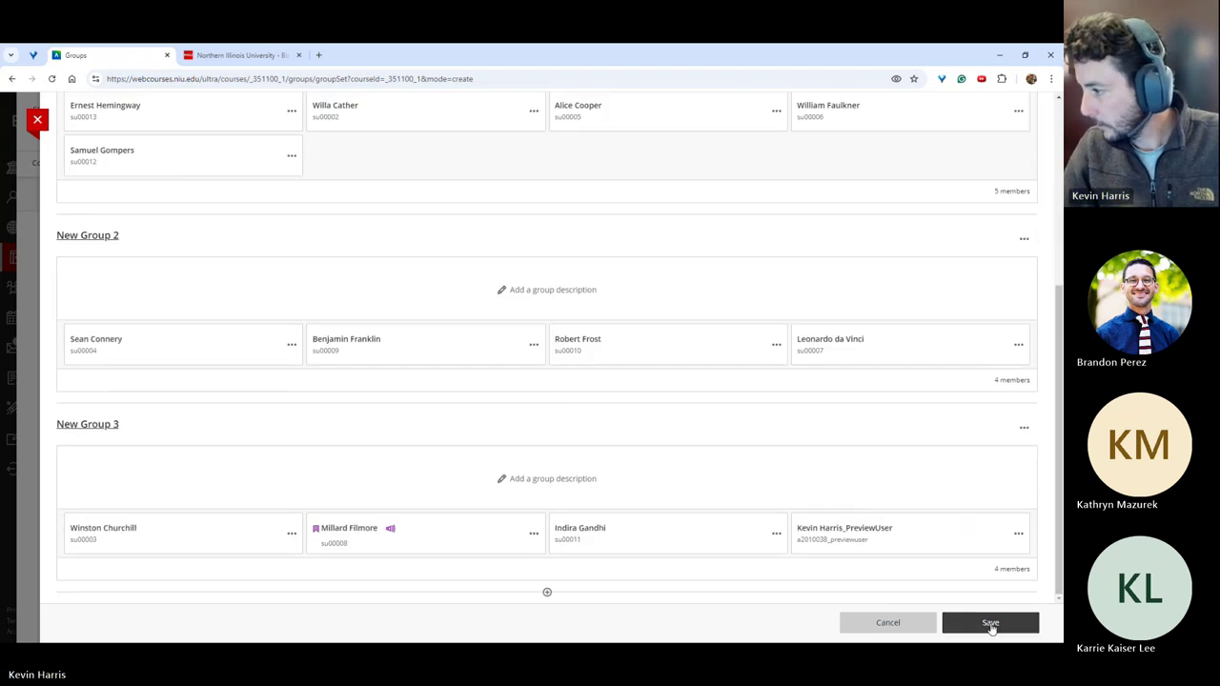
pyautogui.scroll(5, 721, 419)
pyautogui.scroll(-5, 700, 381)
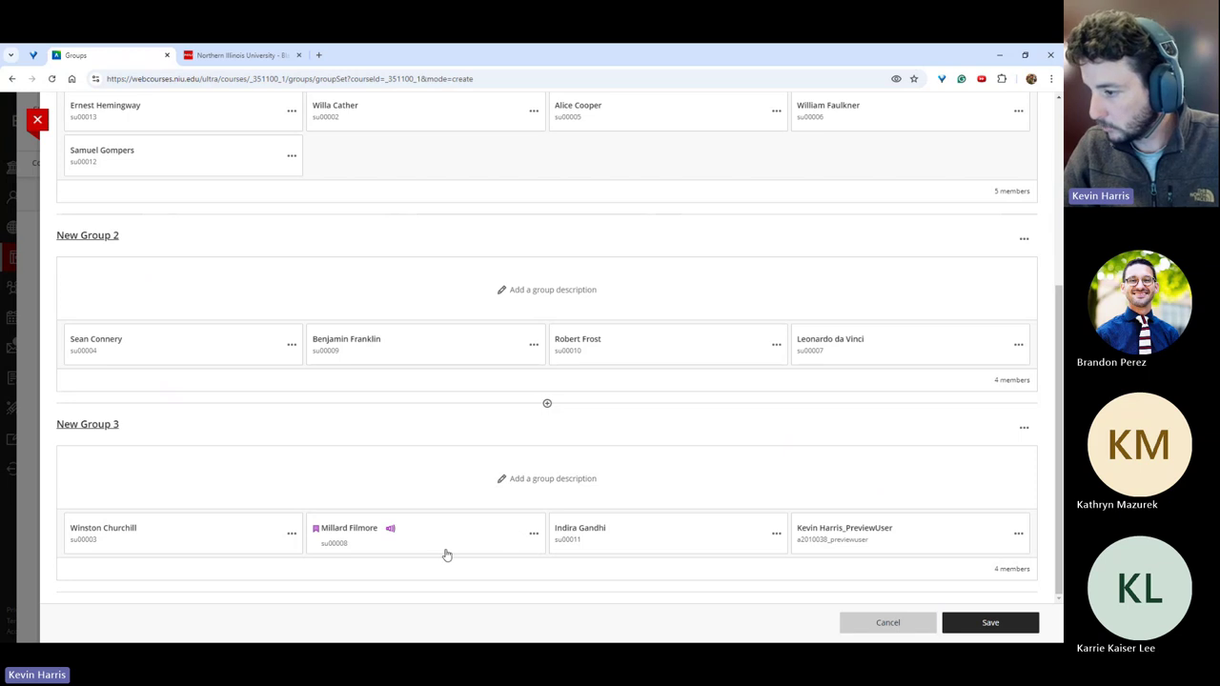
pyautogui.click(986, 622)
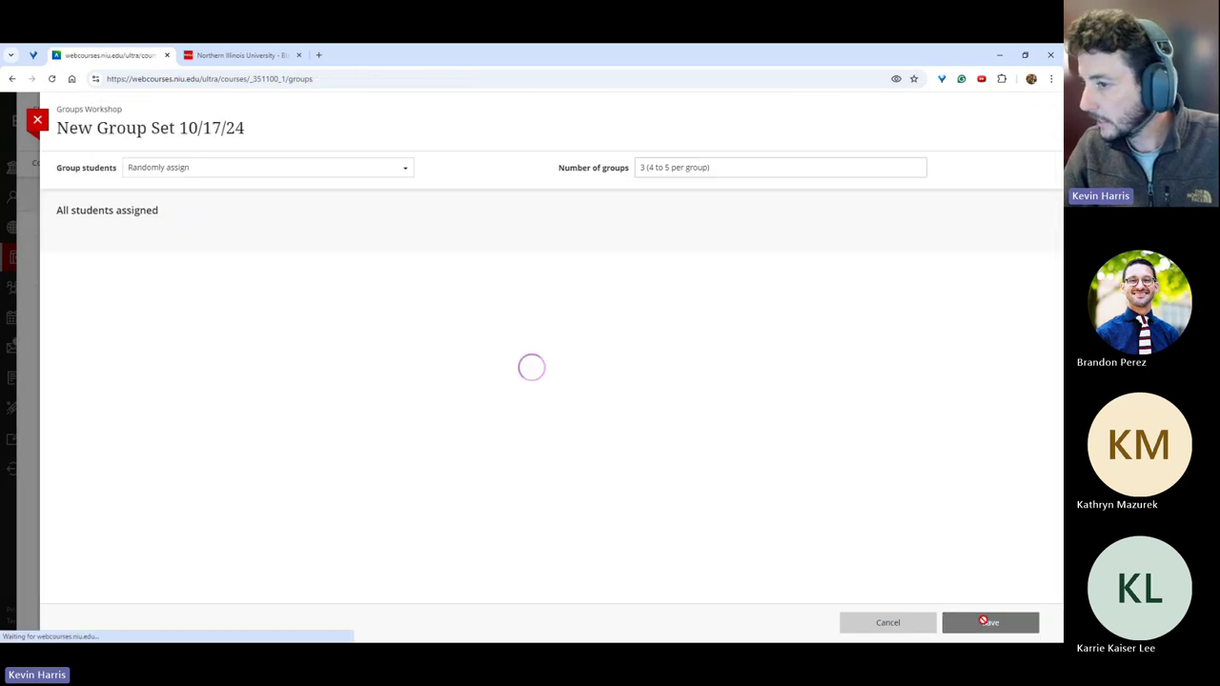
# Make New Group Set 10/17/24 visible to students and expand it to list its groups.
pyautogui.click(160, 269)
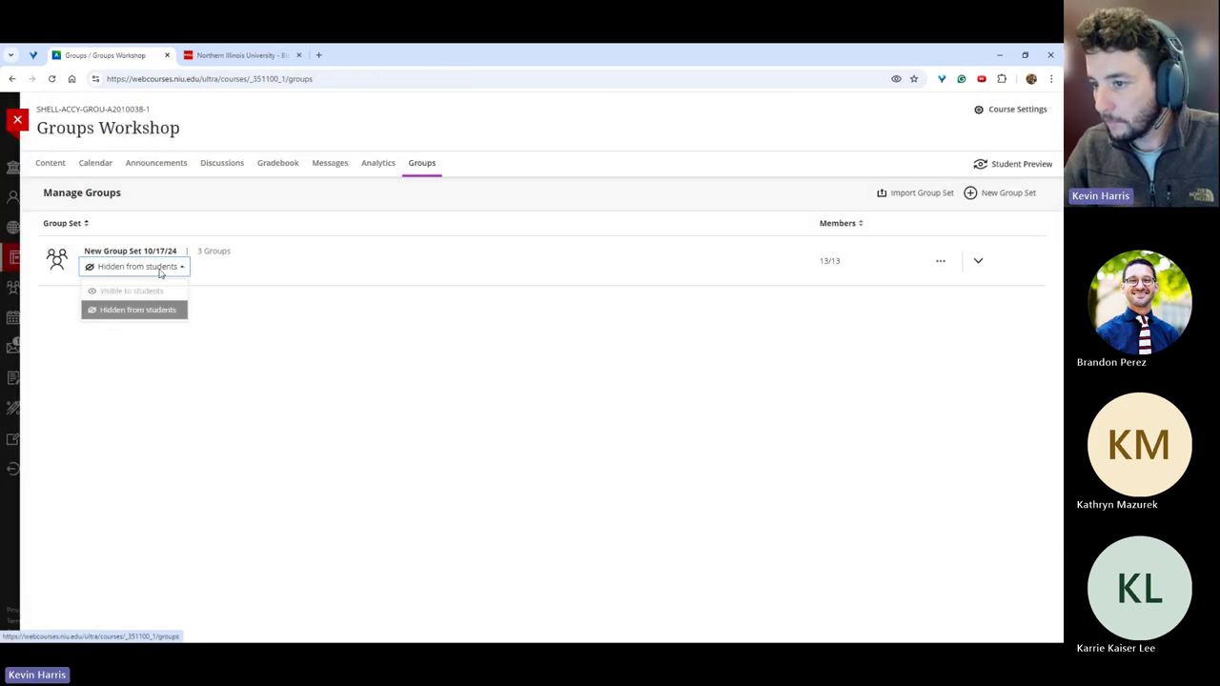
pyautogui.click(149, 291)
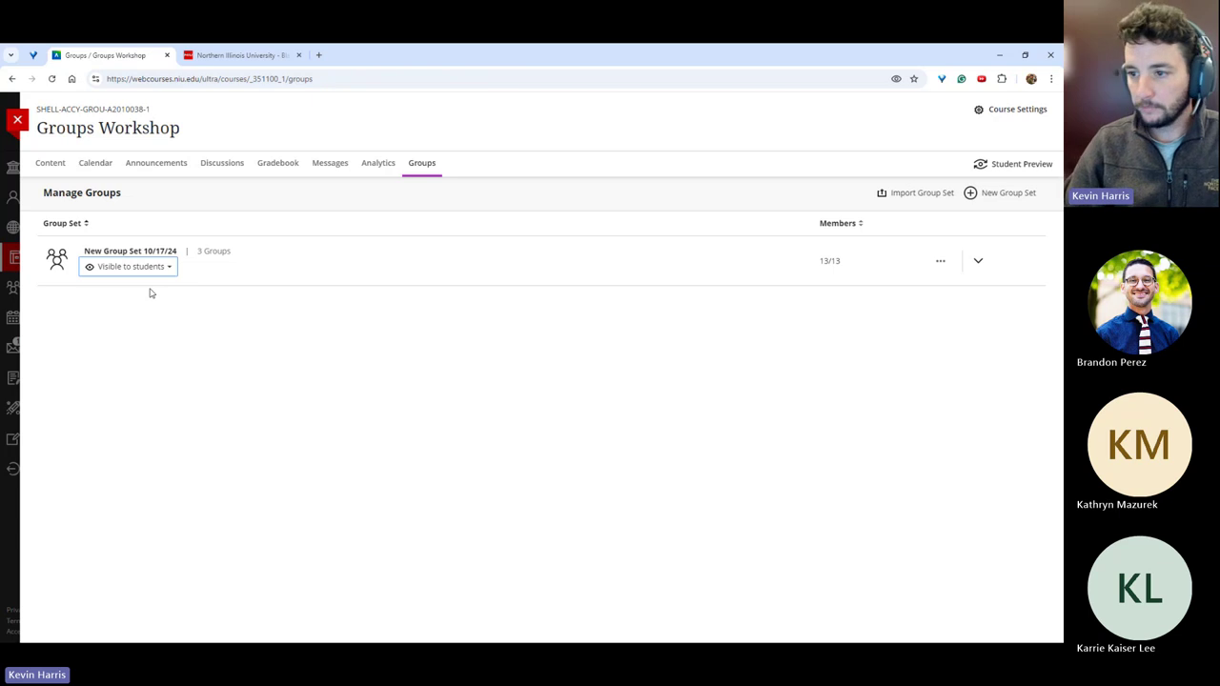
pyautogui.click(143, 268)
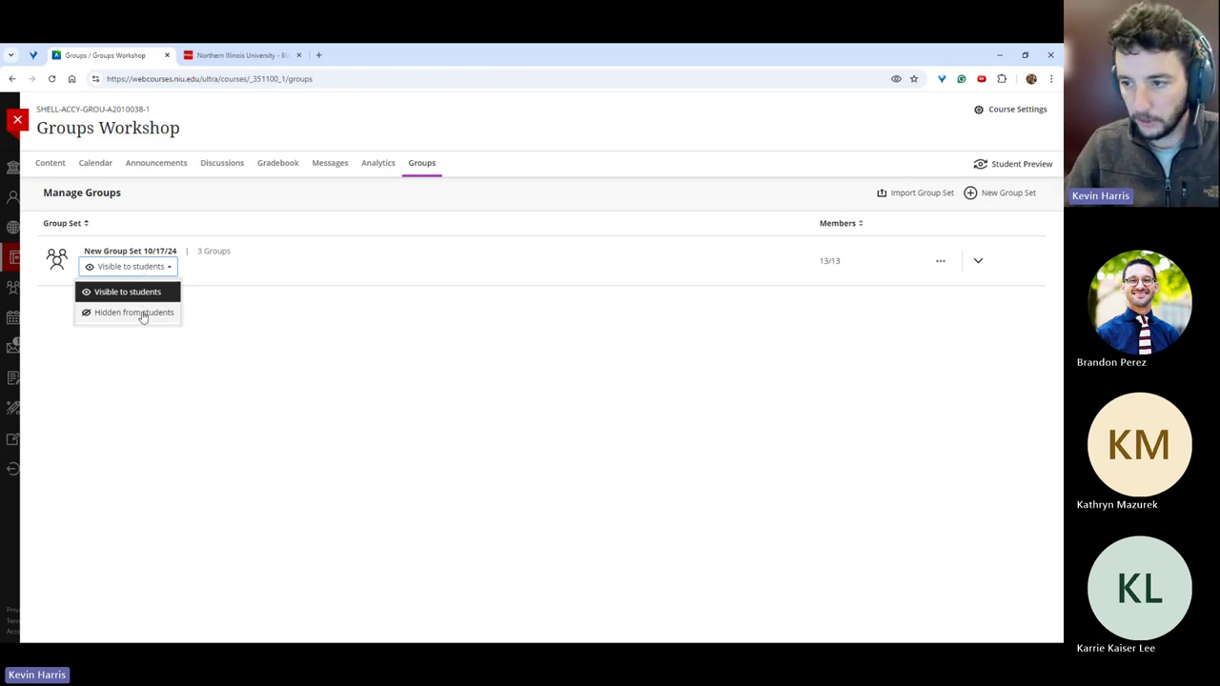
pyautogui.click(370, 403)
pyautogui.click(978, 260)
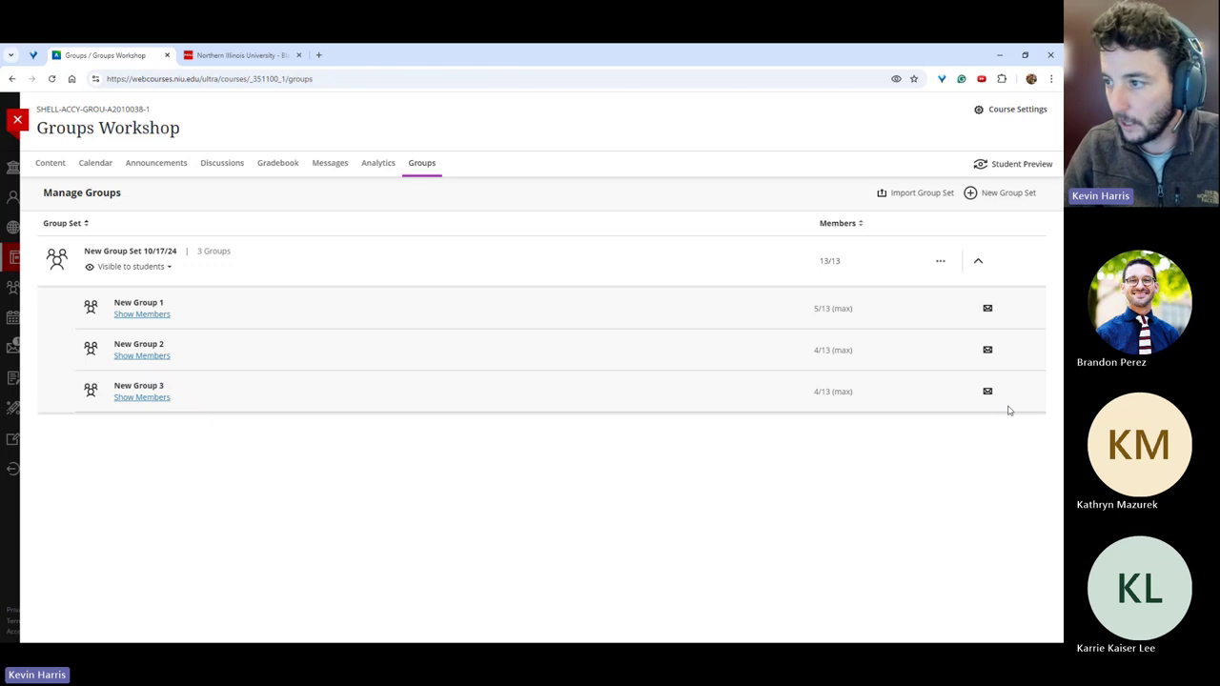
# Edit the group set and move the first member of New Group 1 to New Group 2.
pyautogui.click(940, 260)
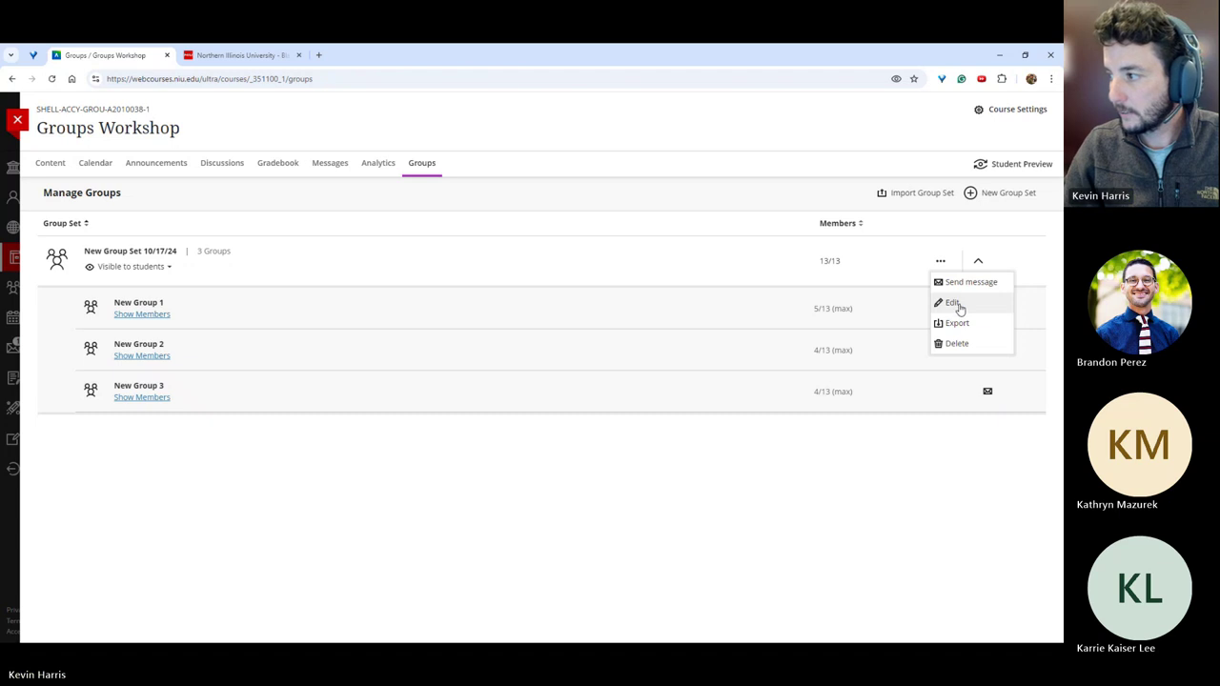
pyautogui.click(953, 303)
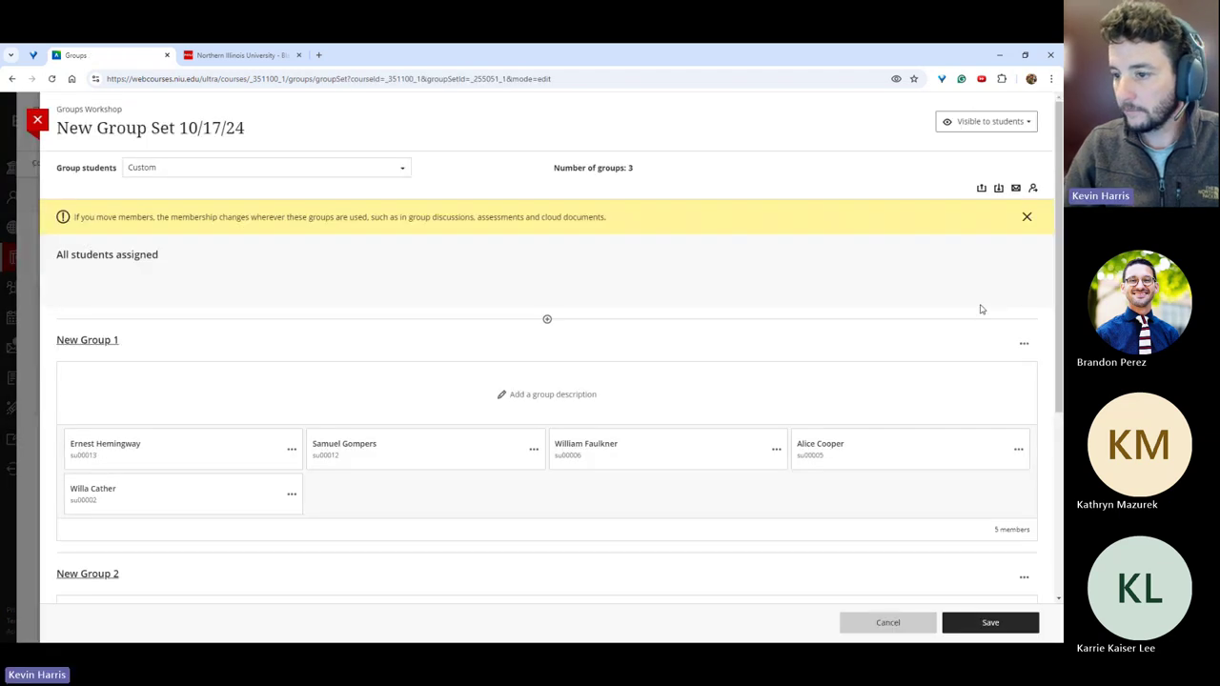
pyautogui.scroll(-1, 351, 286)
pyautogui.scroll(-2, 351, 286)
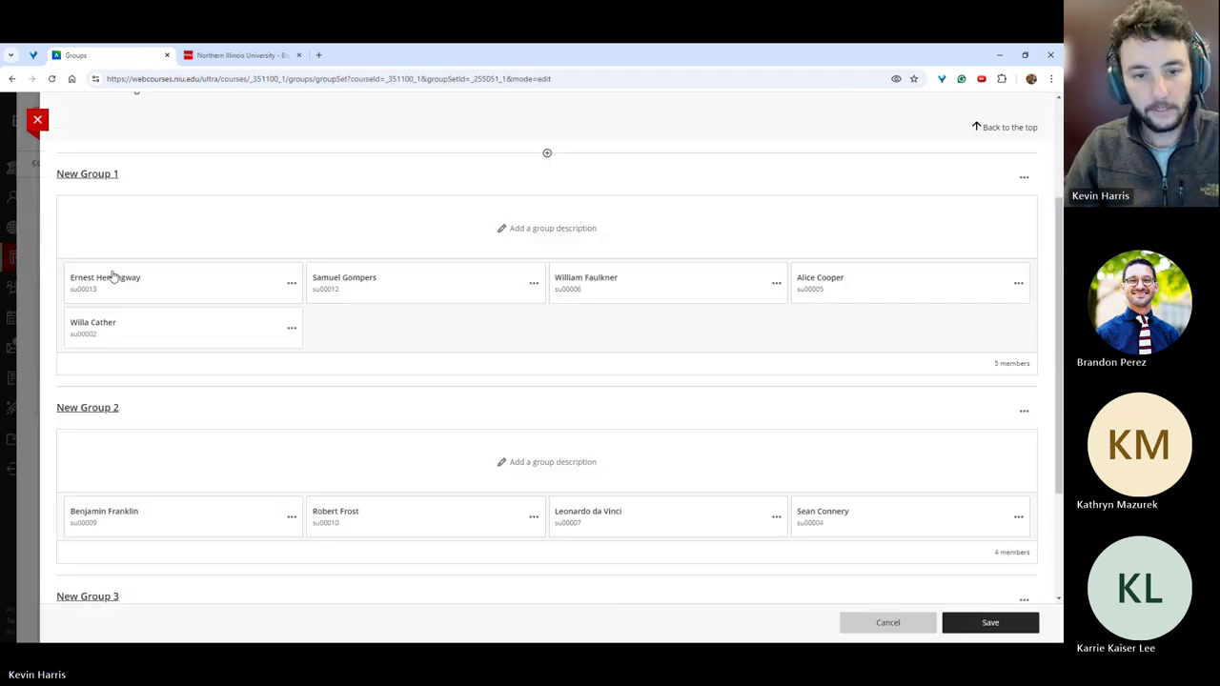
pyautogui.click(291, 284)
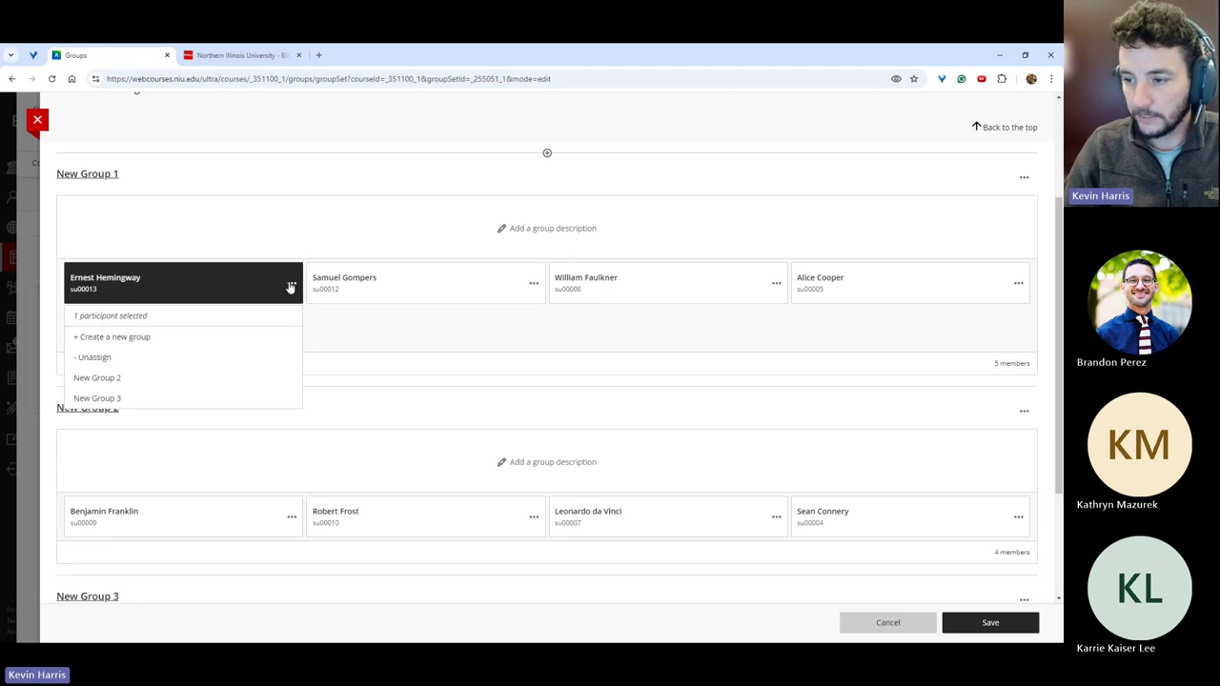
pyautogui.scroll(-2, 141, 338)
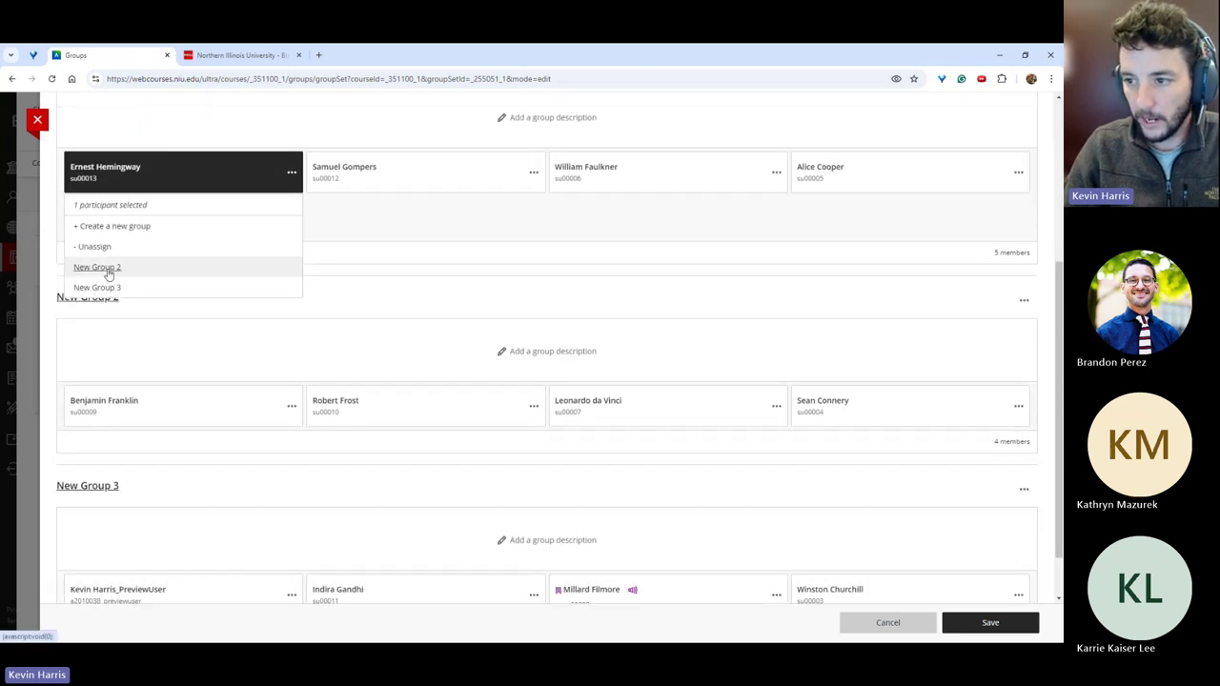
pyautogui.click(113, 268)
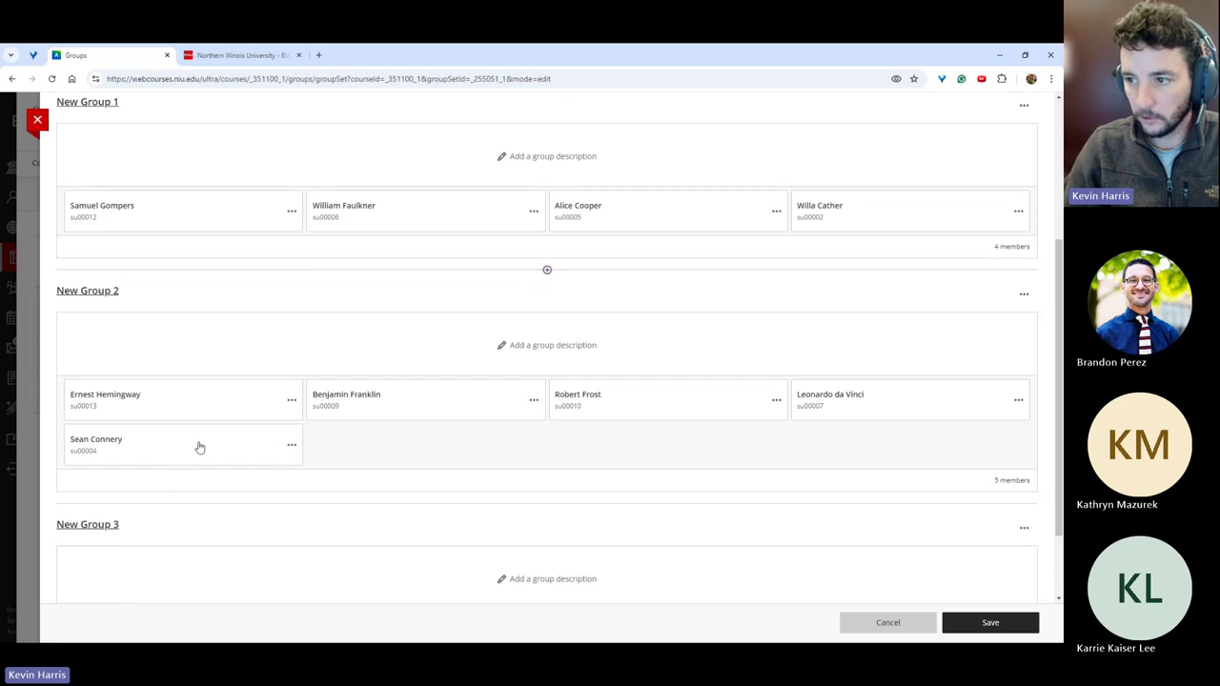
pyautogui.click(292, 212)
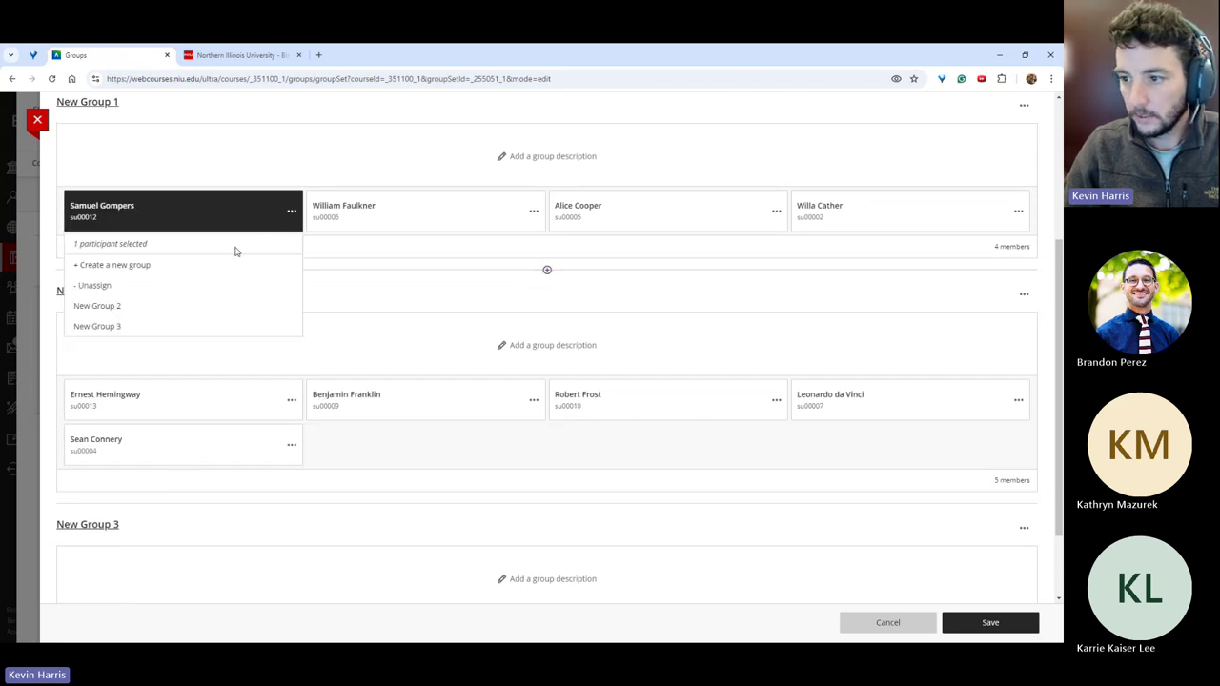
pyautogui.click(291, 214)
pyautogui.click(291, 213)
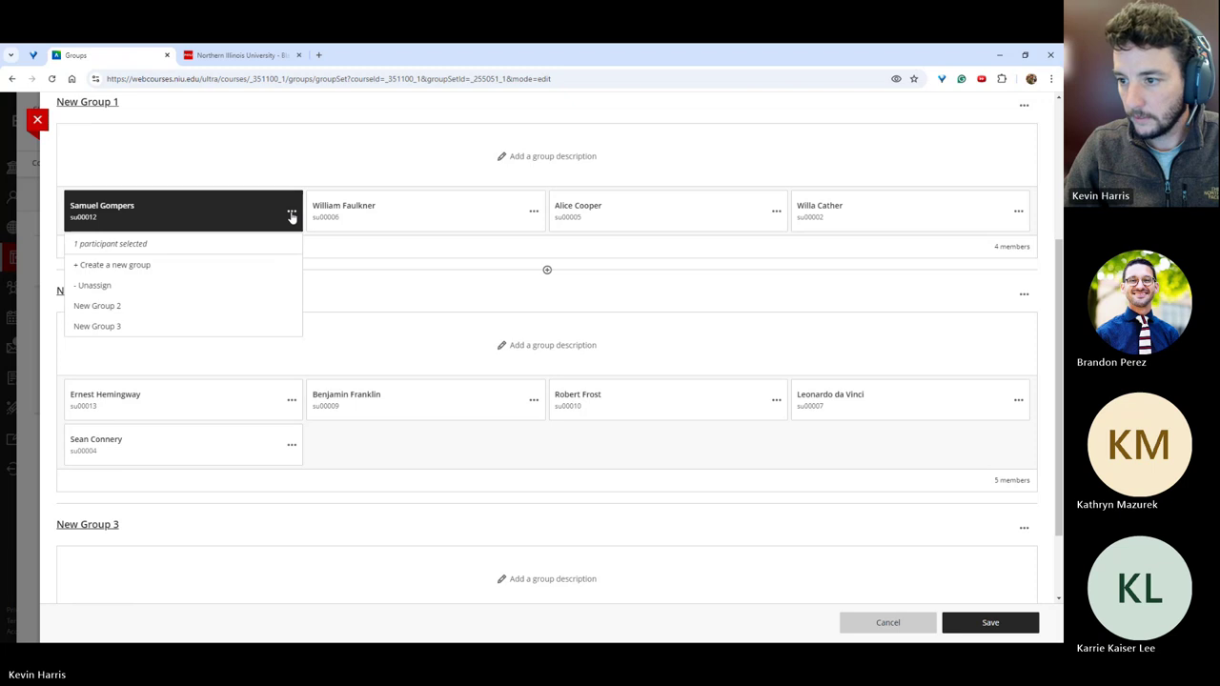
pyautogui.click(292, 213)
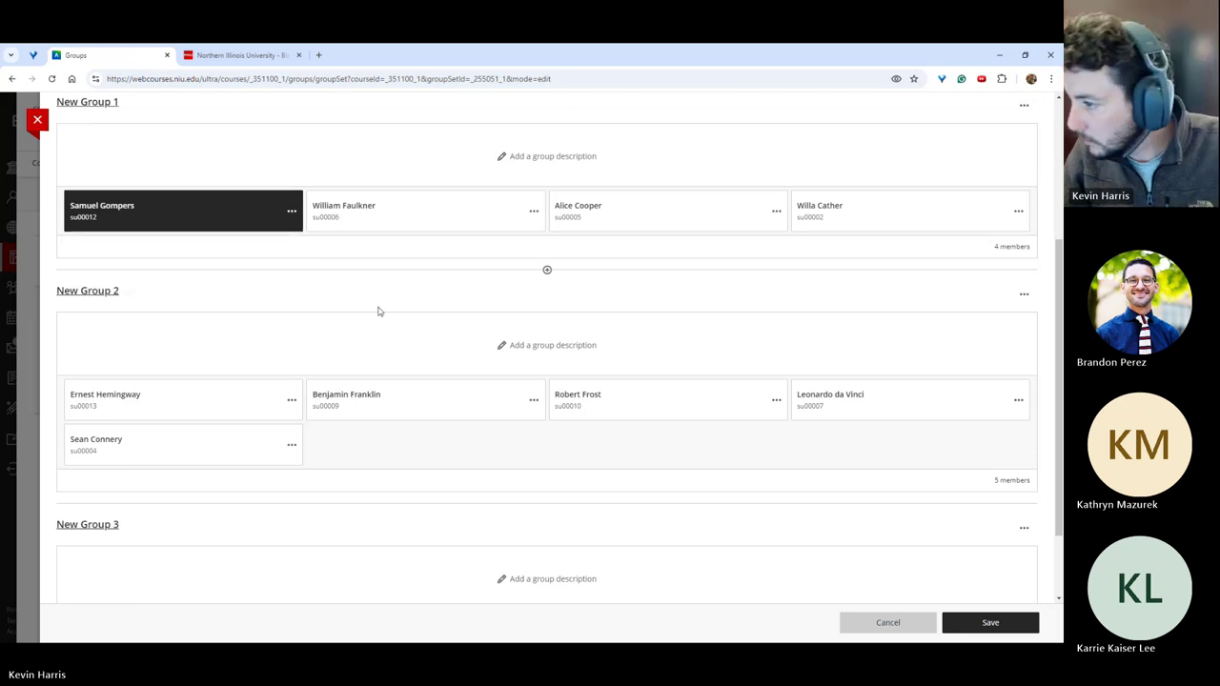
# Save the membership changes to New Group Set 10/17/24.
pyautogui.scroll(3, 429, 305)
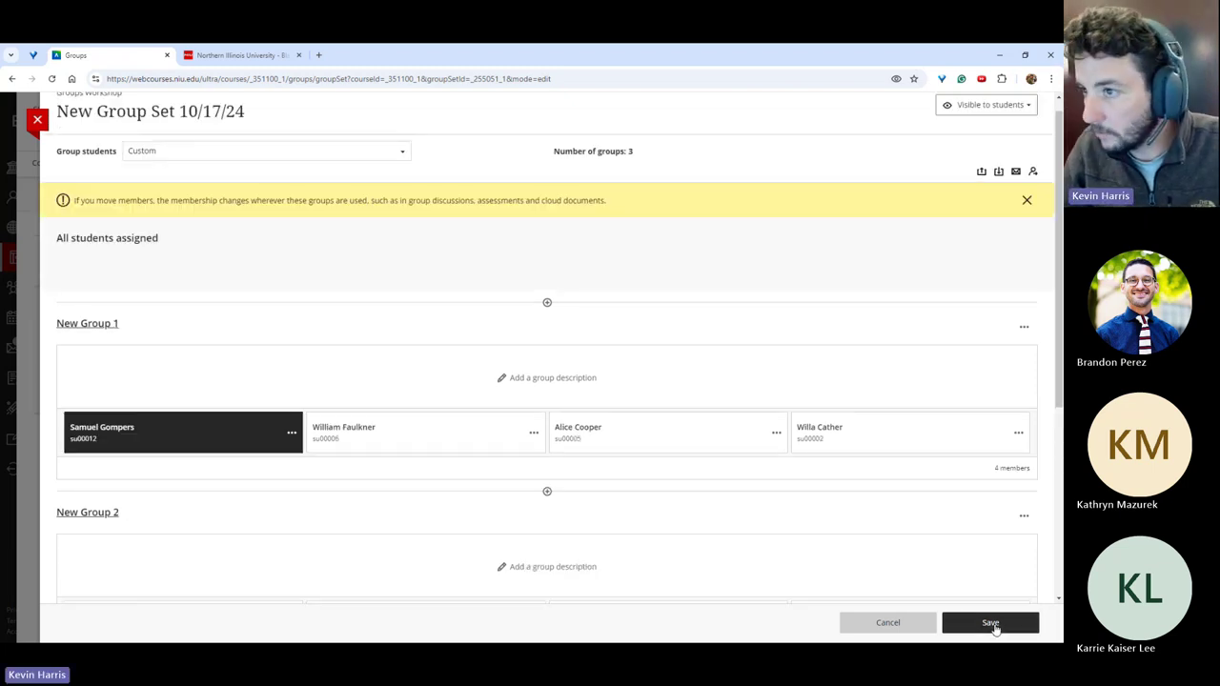
pyautogui.scroll(1, 612, 314)
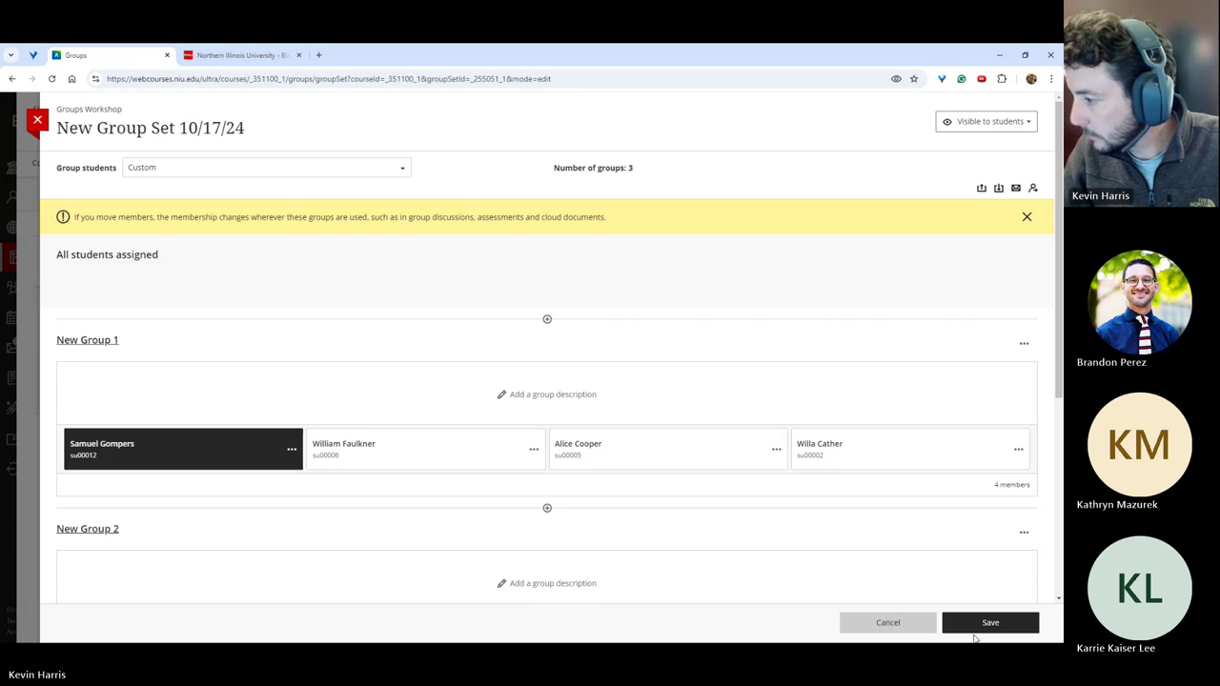
pyautogui.click(979, 621)
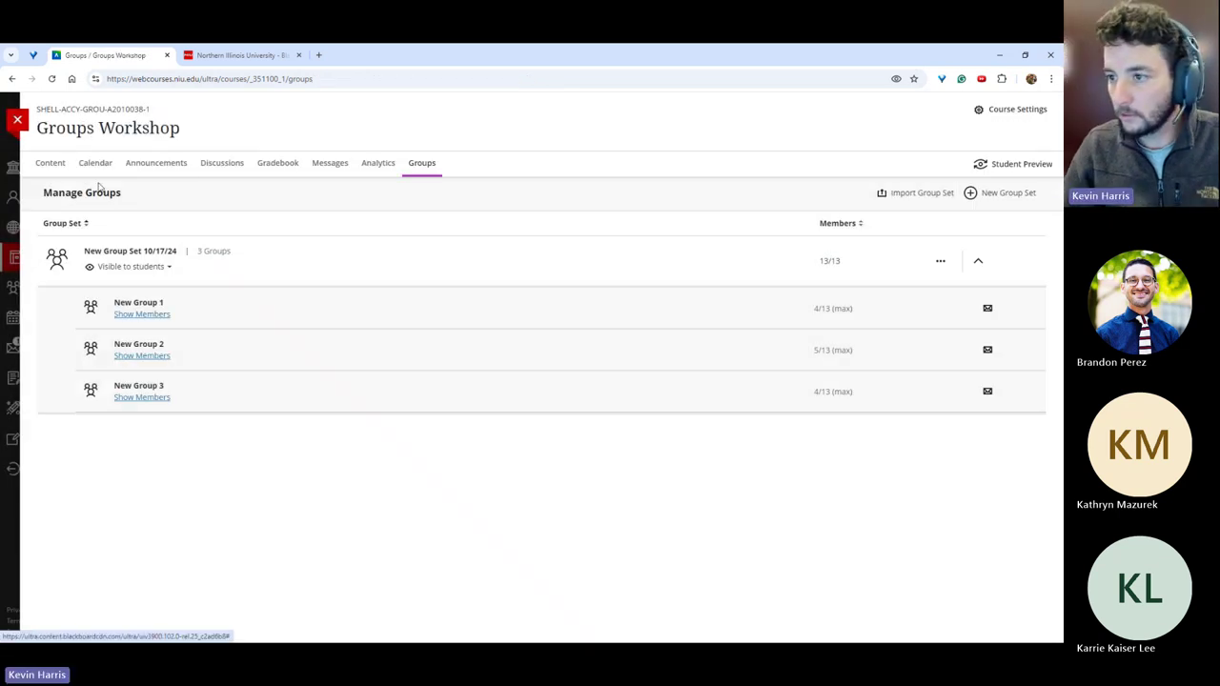
# Create another group set named "Custom Group" with custom grouping and add a first group to it.
pyautogui.click(974, 194)
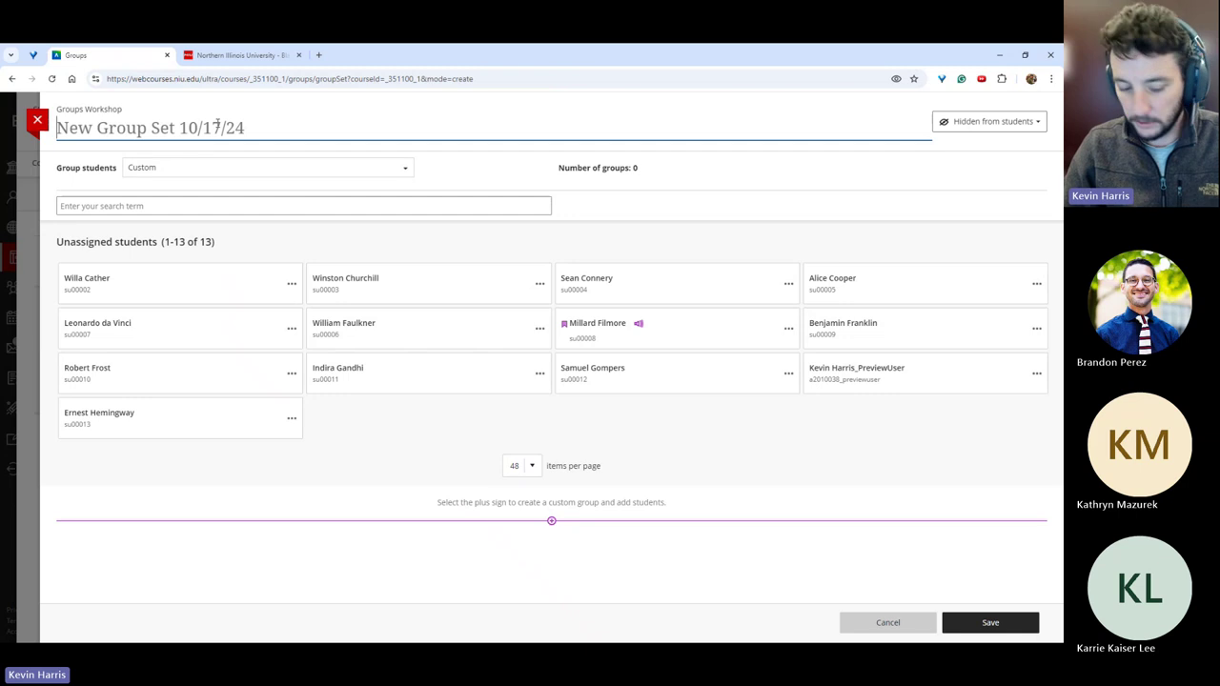
pyautogui.write('Cust')
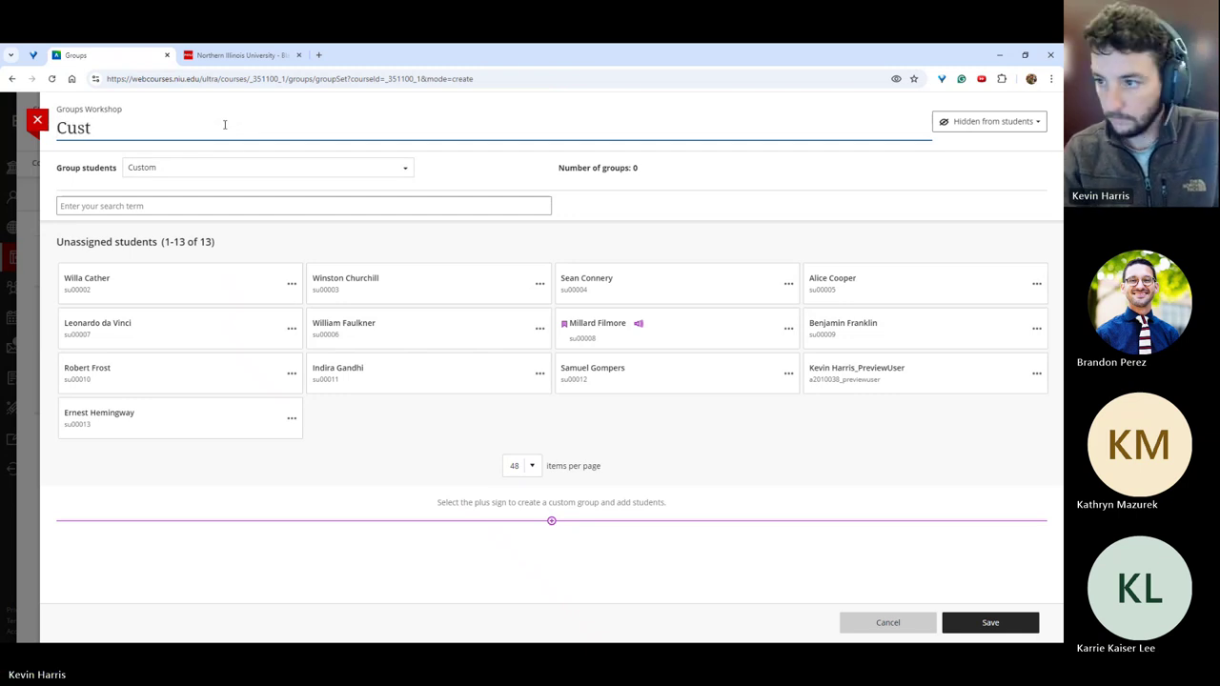
pyautogui.write('om Group')
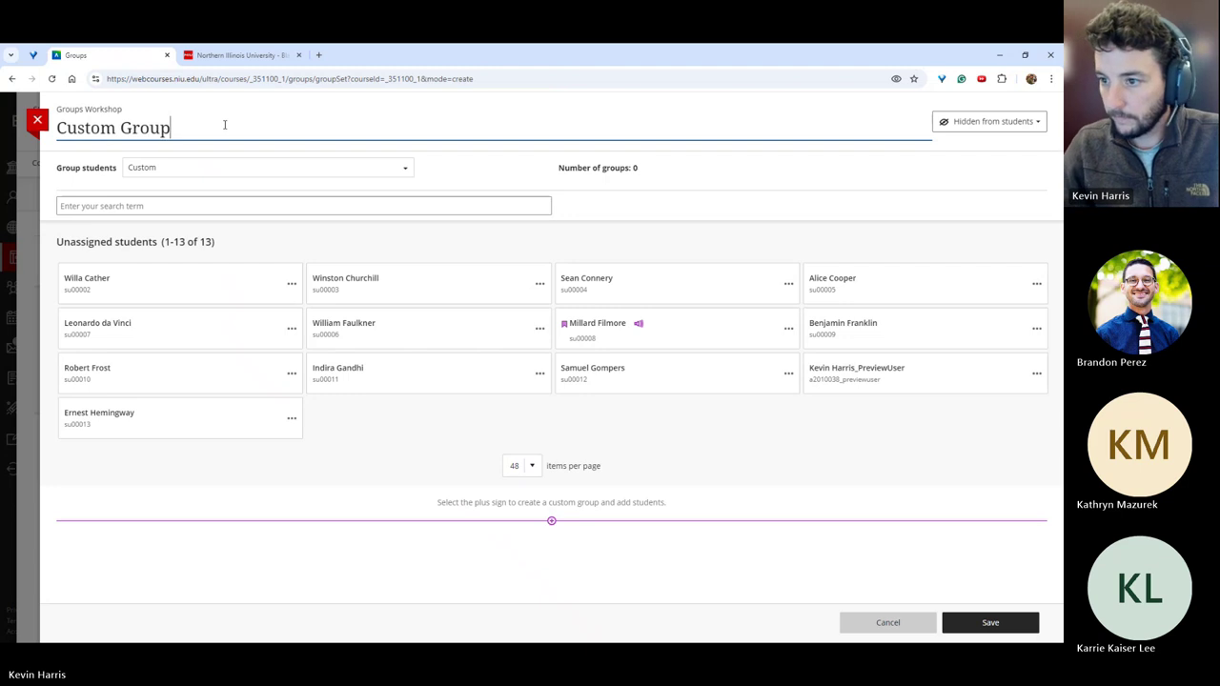
pyautogui.click(550, 520)
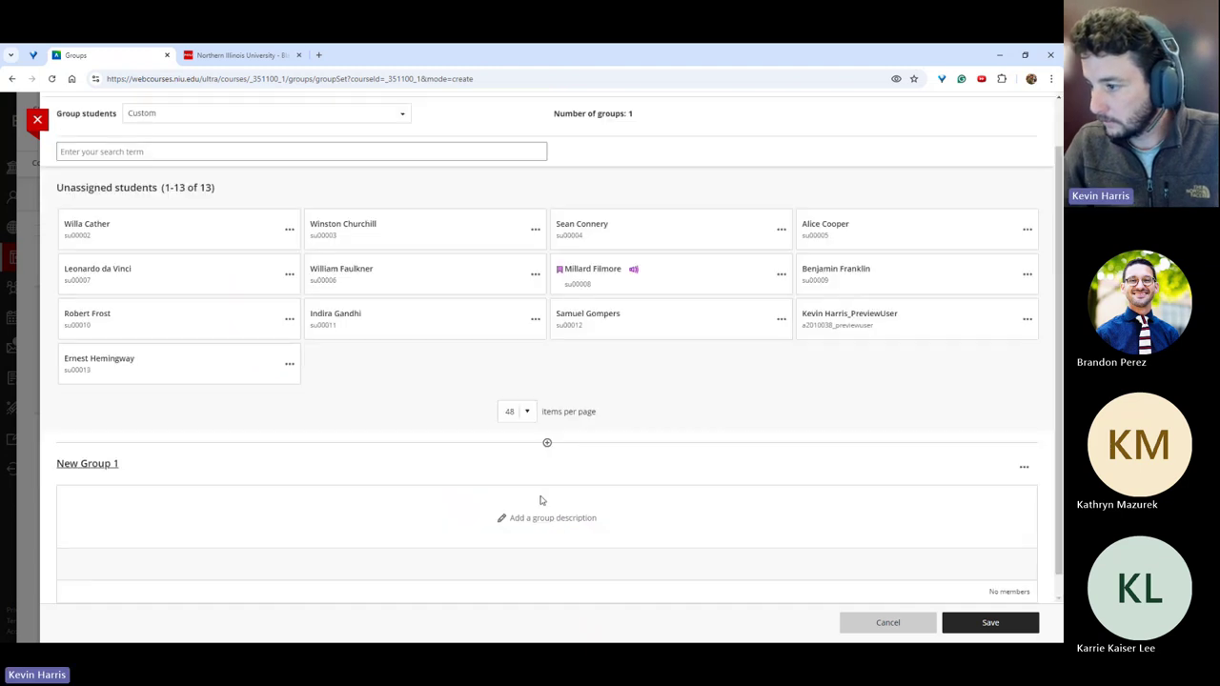
# Add a second group to the Custom Group set and rename it "Custom Group 2".
pyautogui.click(547, 421)
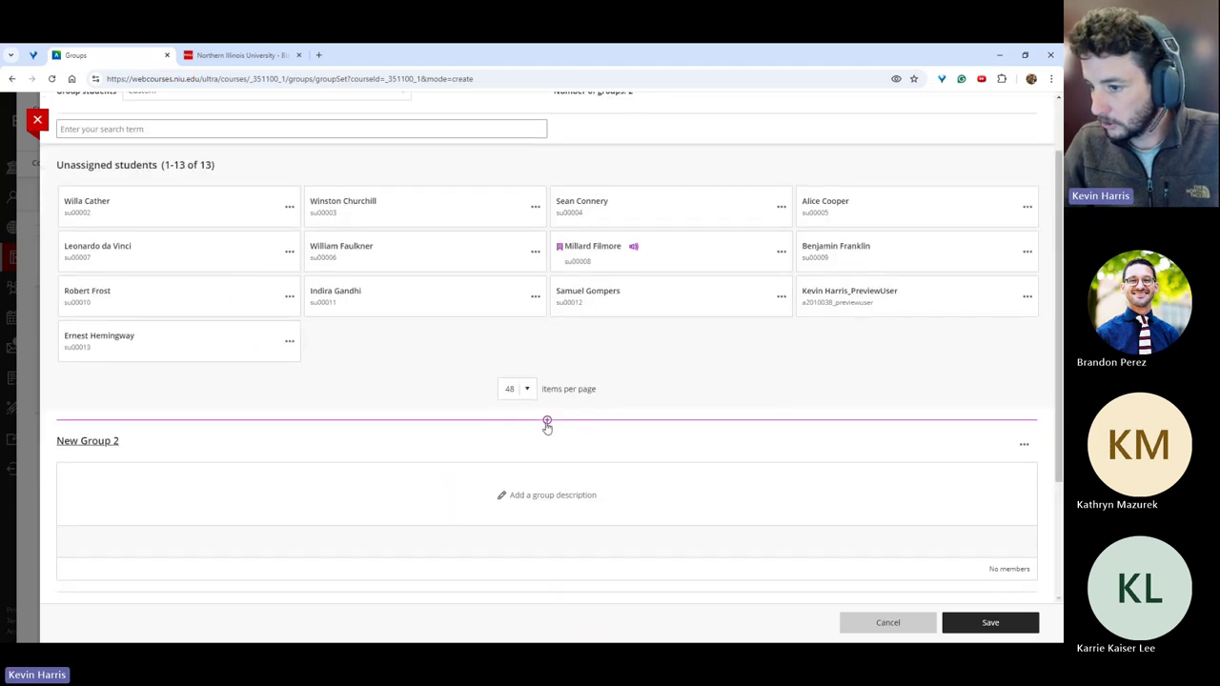
pyautogui.click(129, 441)
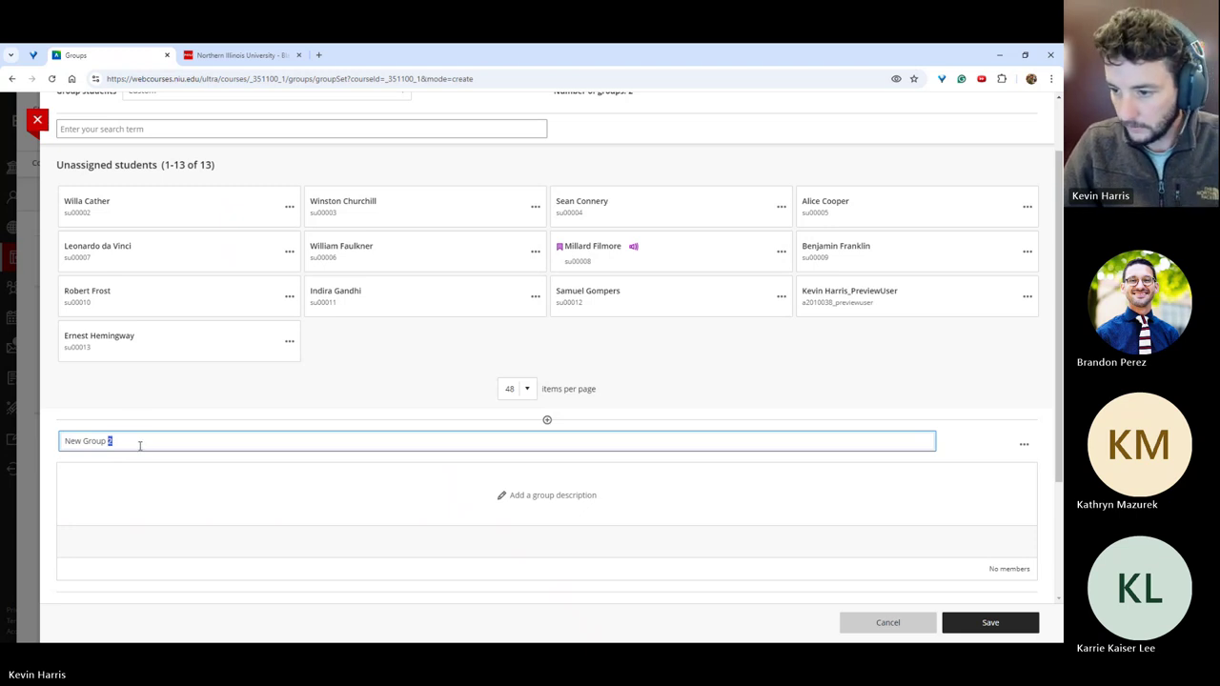
pyautogui.hotkey('ctrl', 'a')
pyautogui.write('Cus')
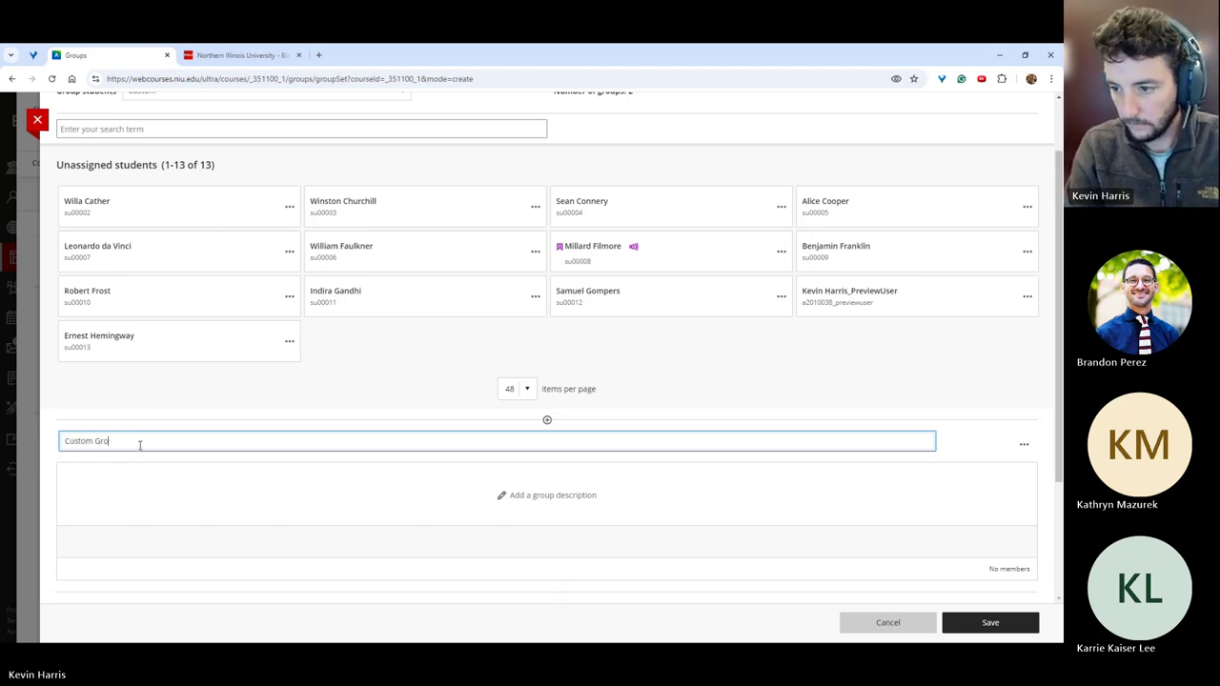
pyautogui.scroll(-2, 225, 502)
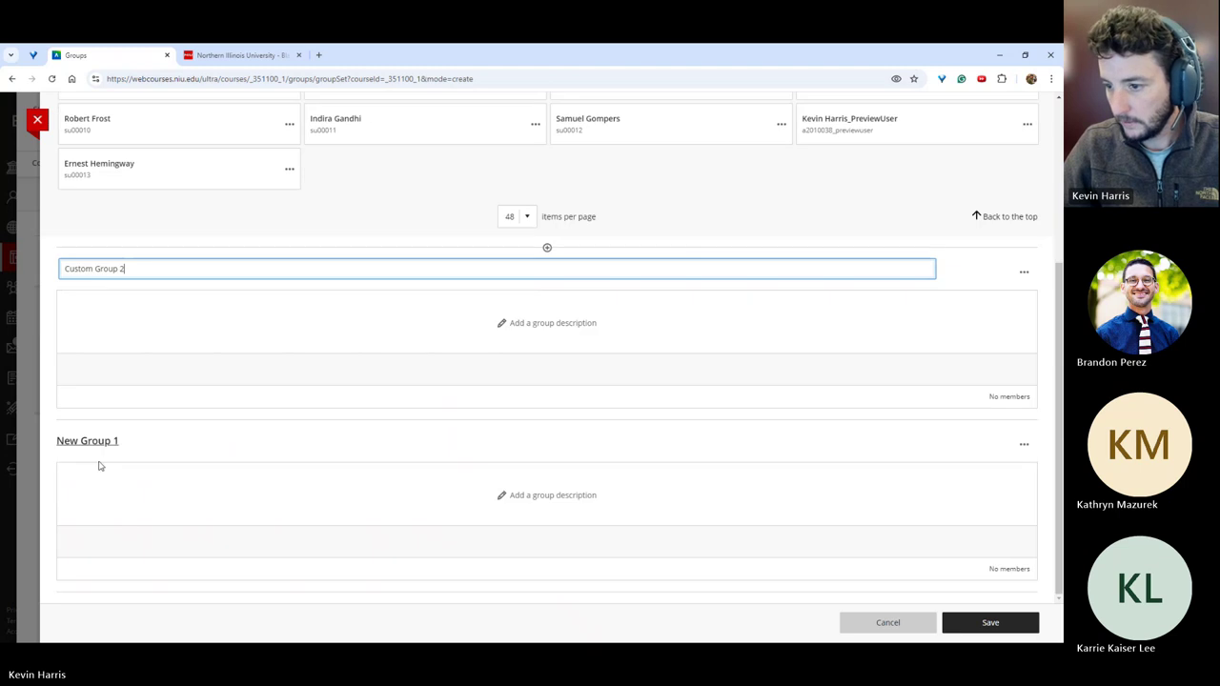
# Rename New Group 1 as "Custom Group 1".
pyautogui.click(125, 440)
pyautogui.moveTo(125, 440); pyautogui.dragTo(40, 440)
pyautogui.write('Custom Group 1')
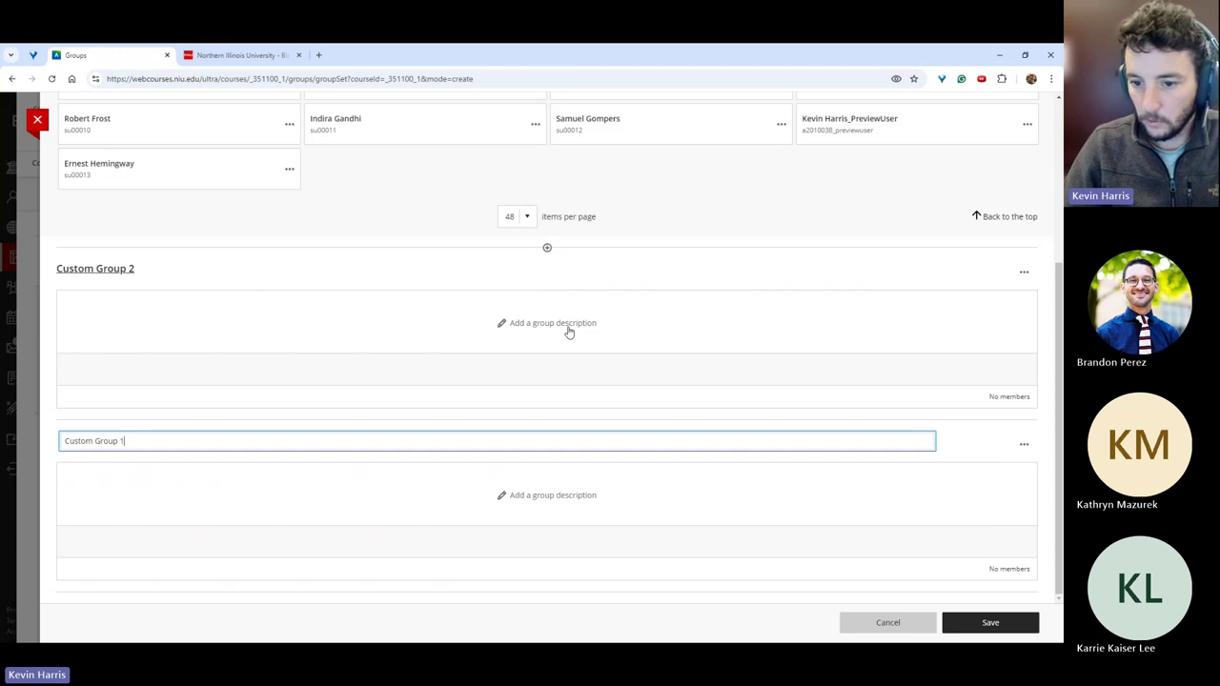
pyautogui.click(586, 266)
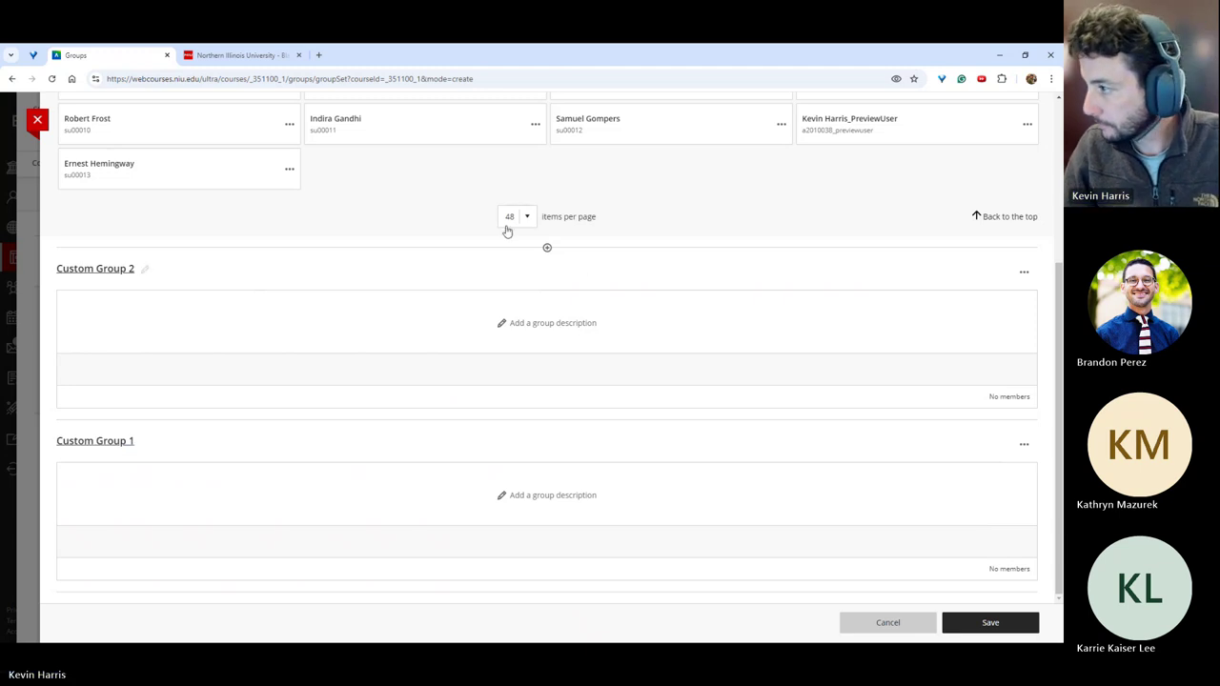
pyautogui.scroll(2, 504, 232)
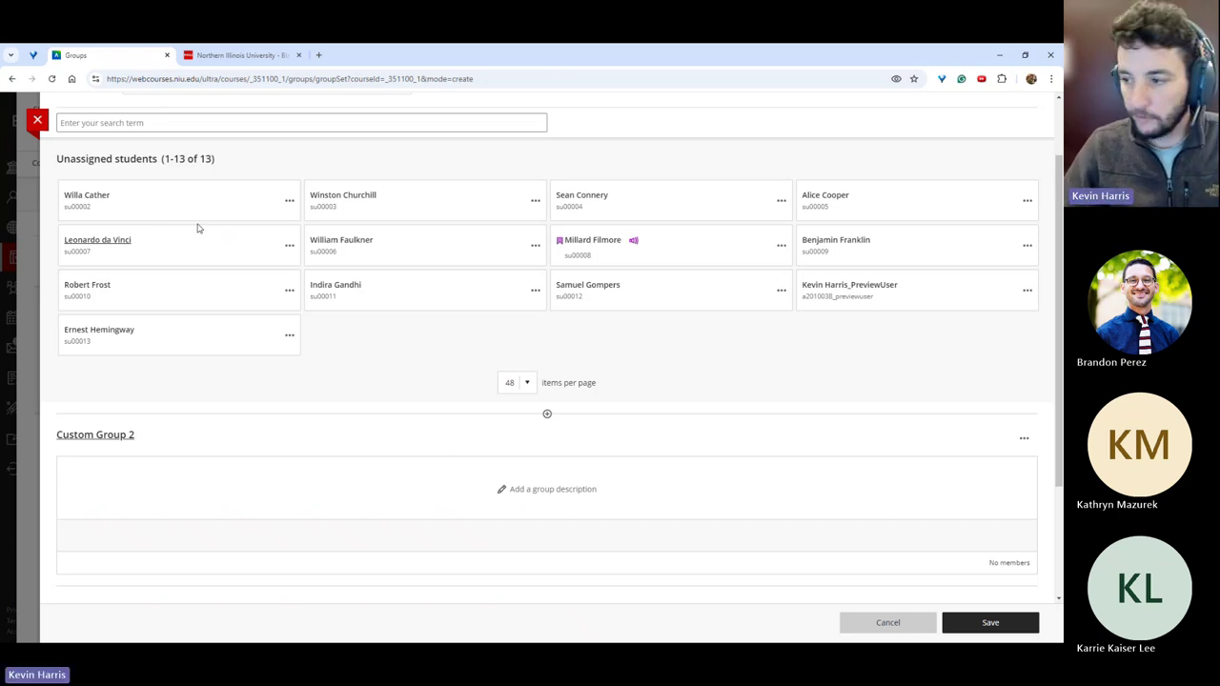
pyautogui.click(526, 383)
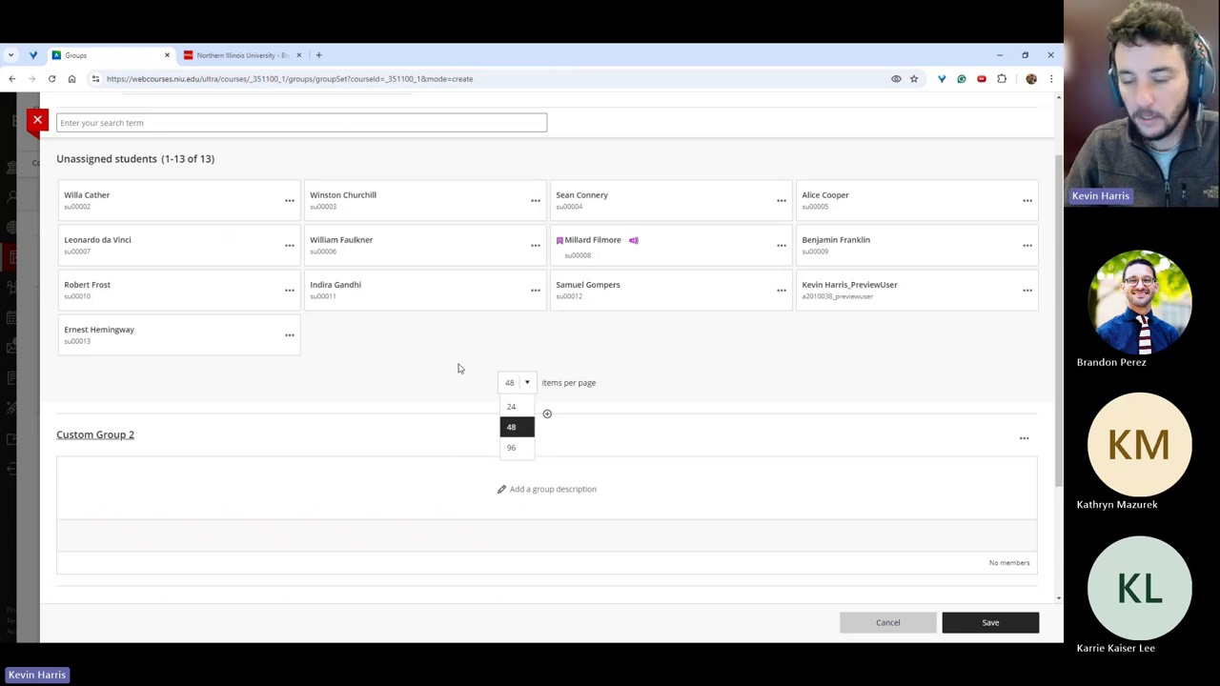
pyautogui.click(158, 332)
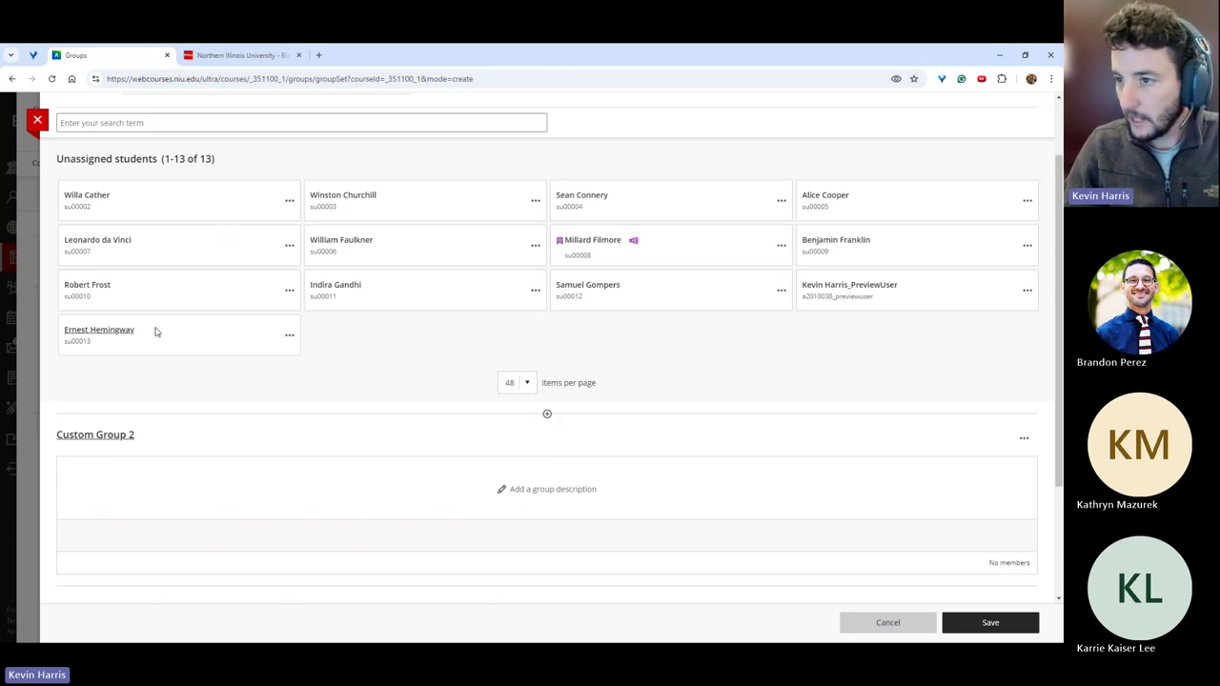
pyautogui.moveTo(69, 159); pyautogui.dragTo(163, 159)
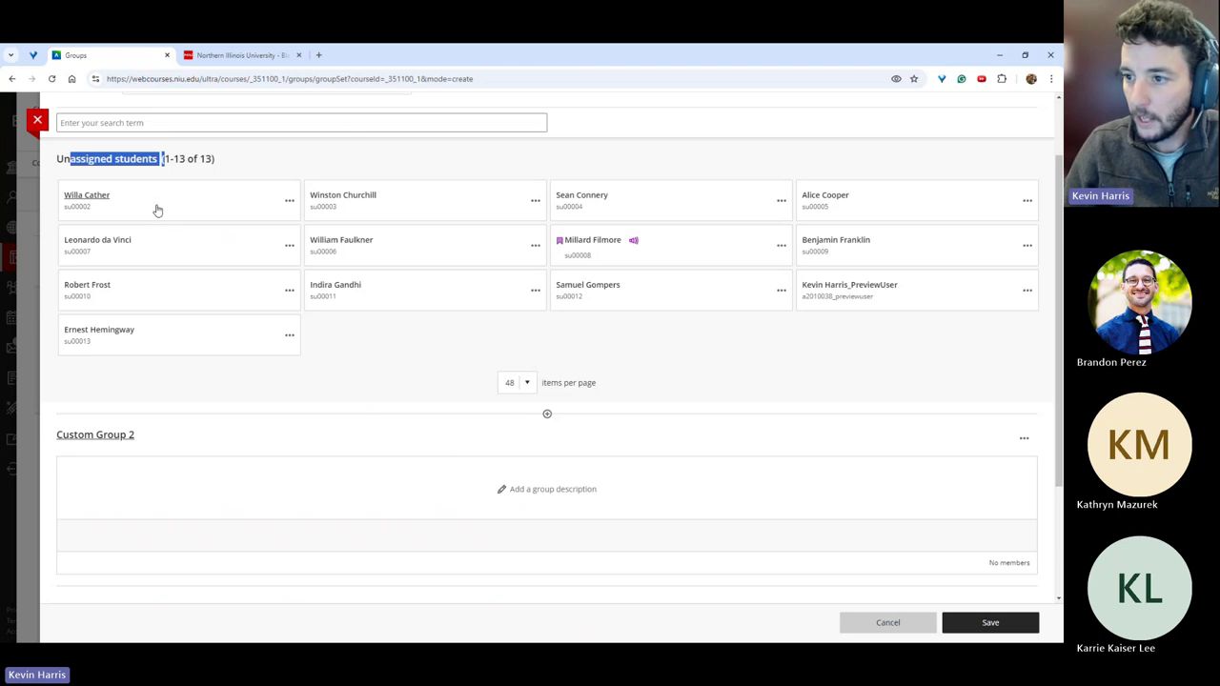
pyautogui.click(275, 173)
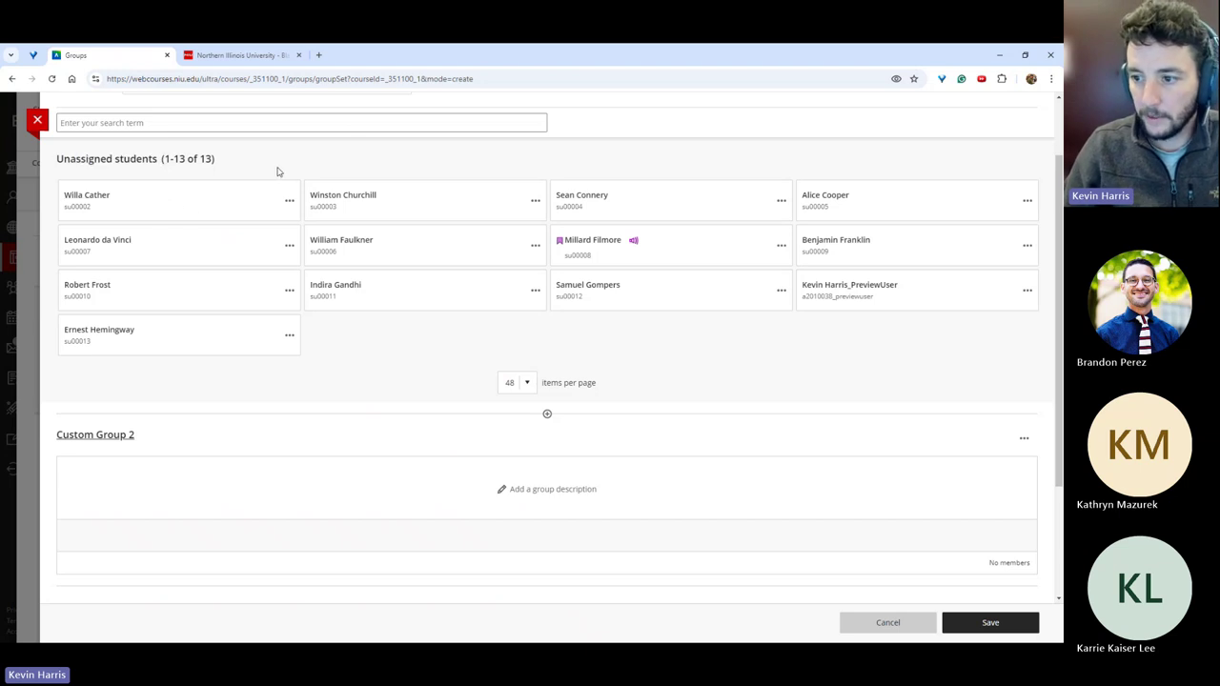
# Assign the first unassigned student to Custom Group 1.
pyautogui.click(290, 202)
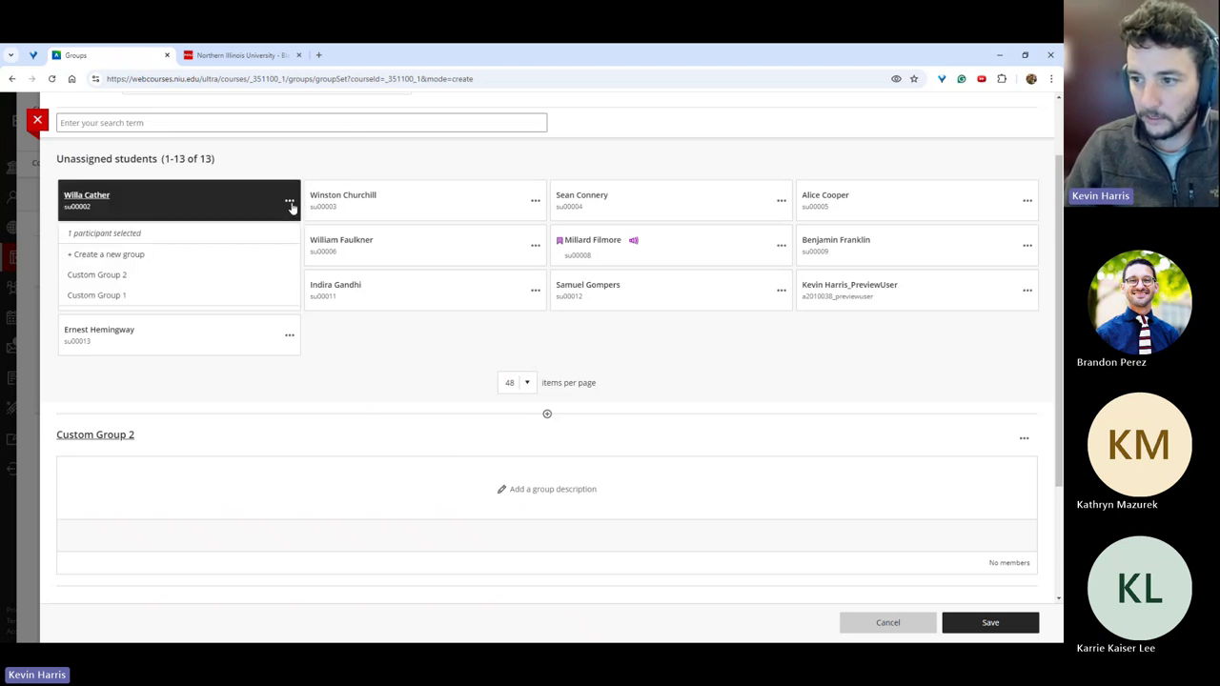
pyautogui.click(134, 297)
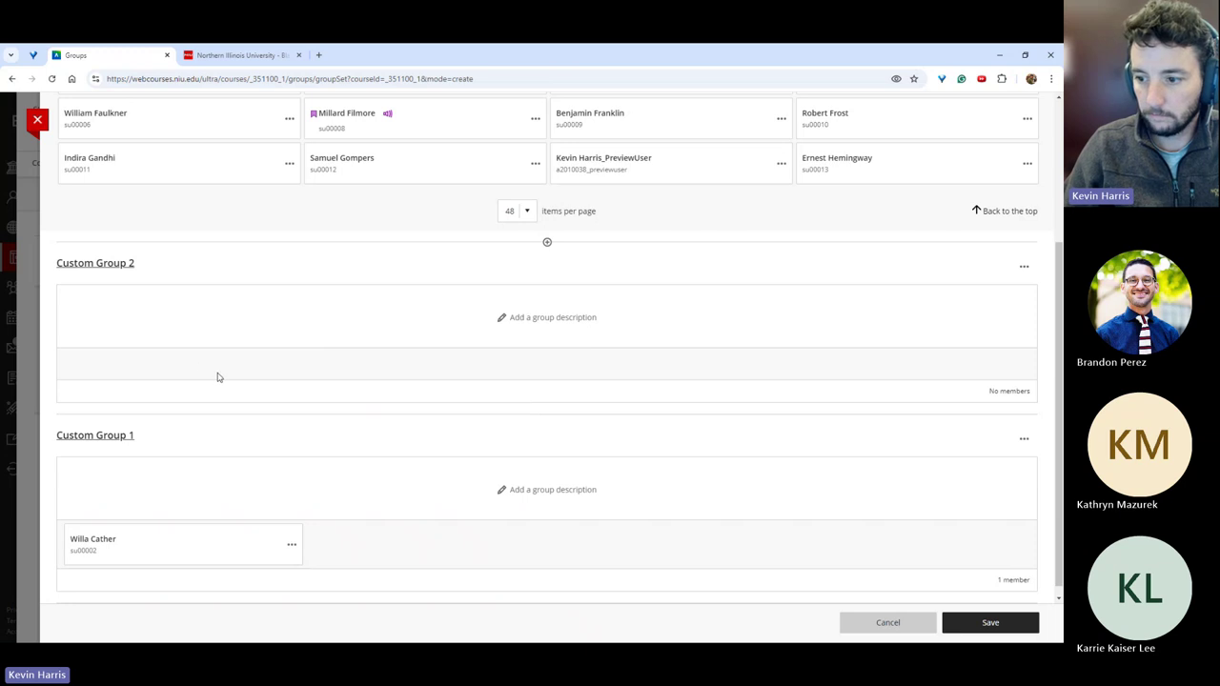
# Select the six unassigned students in the first two columns and assign them together to Custom Group 2.
pyautogui.scroll(3, 218, 473)
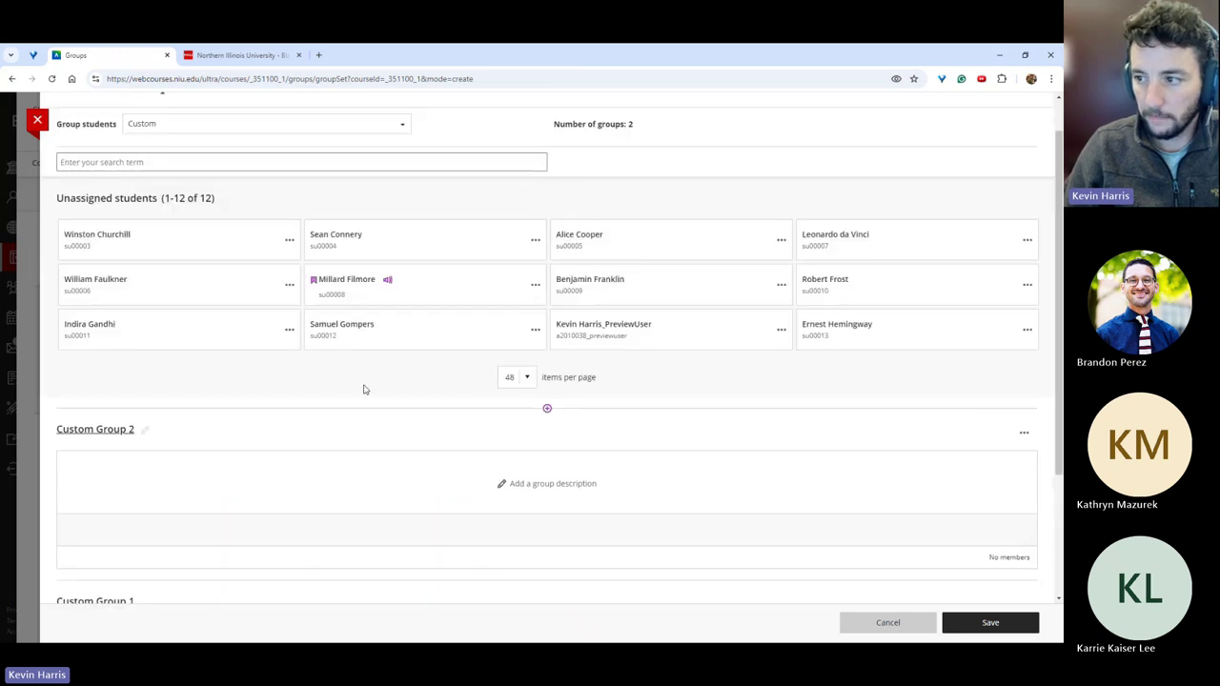
pyautogui.click(213, 238)
pyautogui.click(448, 252)
pyautogui.click(448, 283)
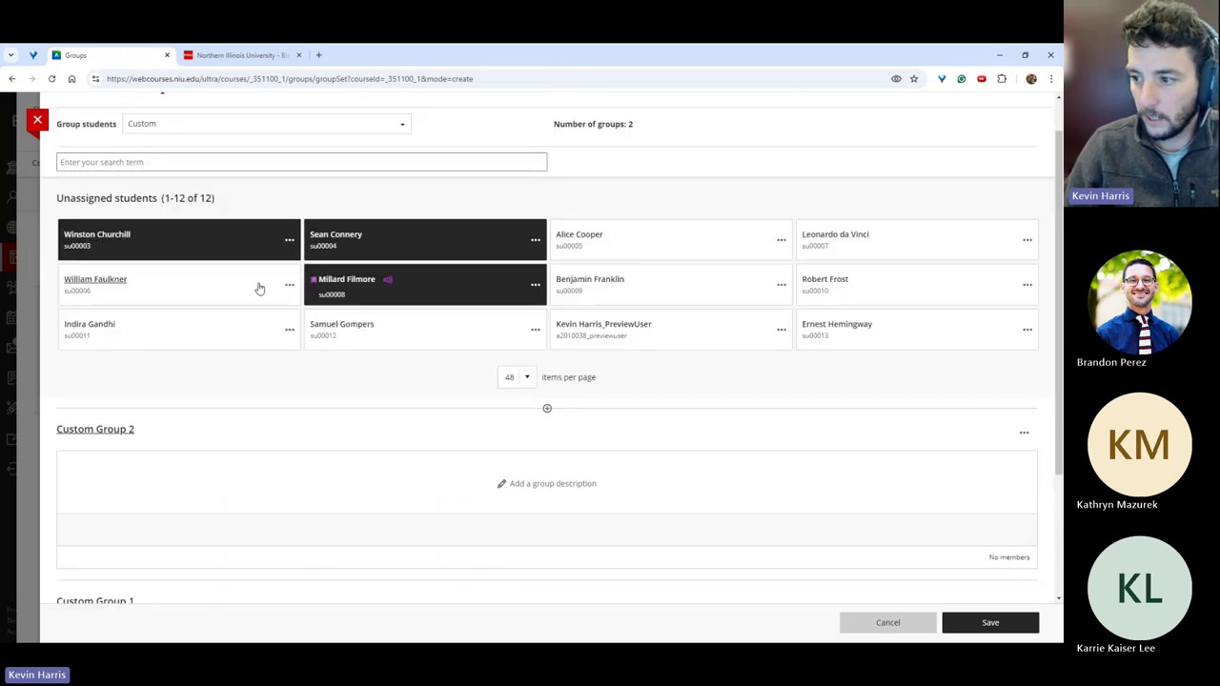
pyautogui.click(215, 288)
pyautogui.click(286, 332)
pyautogui.click(405, 332)
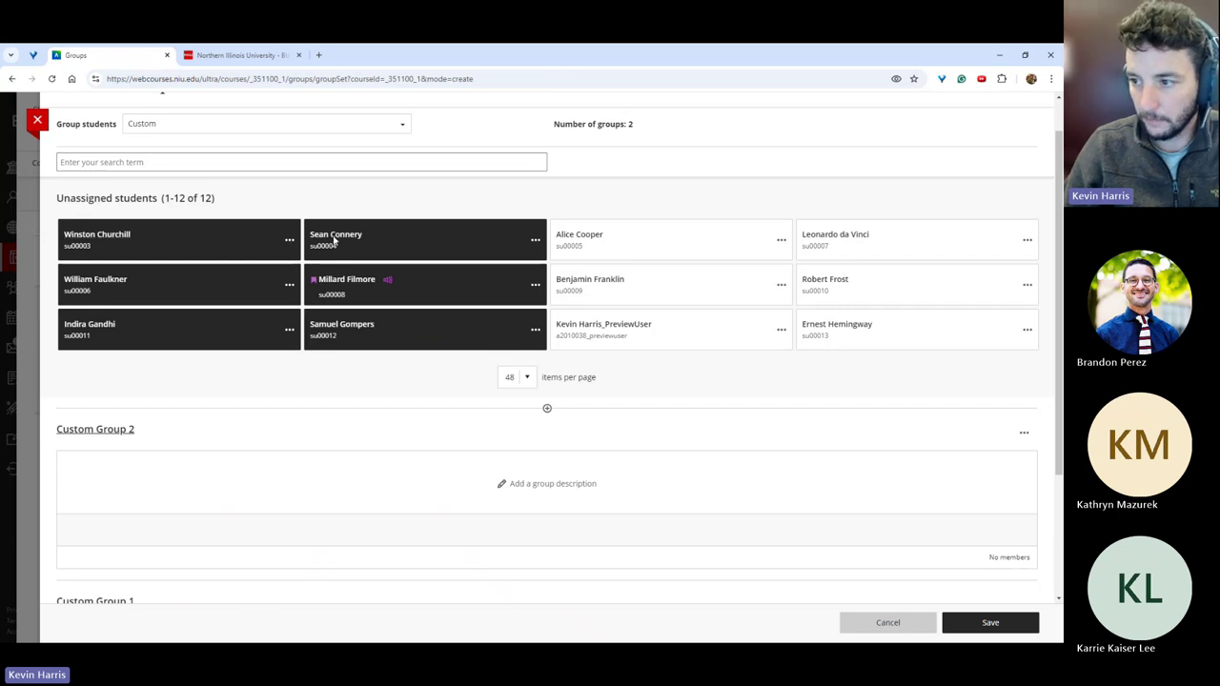
pyautogui.click(295, 244)
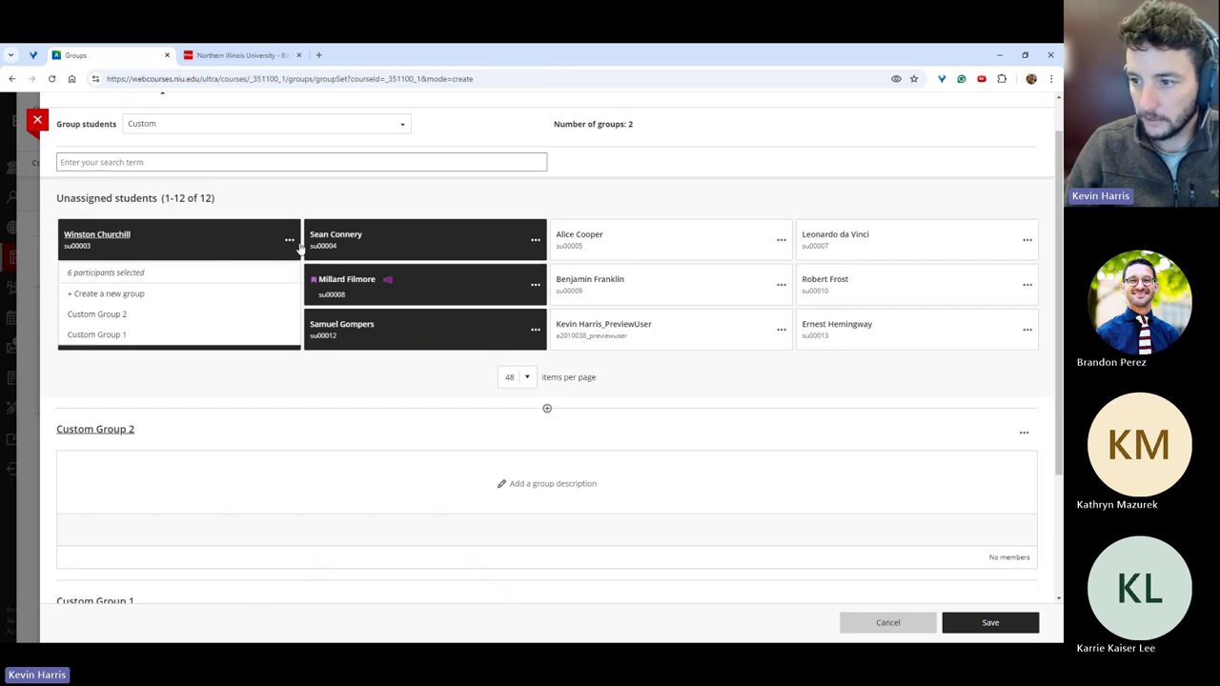
pyautogui.click(183, 316)
# Assign all six remaining unassigned students to Custom Group 1 and save the Custom Group set.
pyautogui.click(226, 239)
pyautogui.click(256, 303)
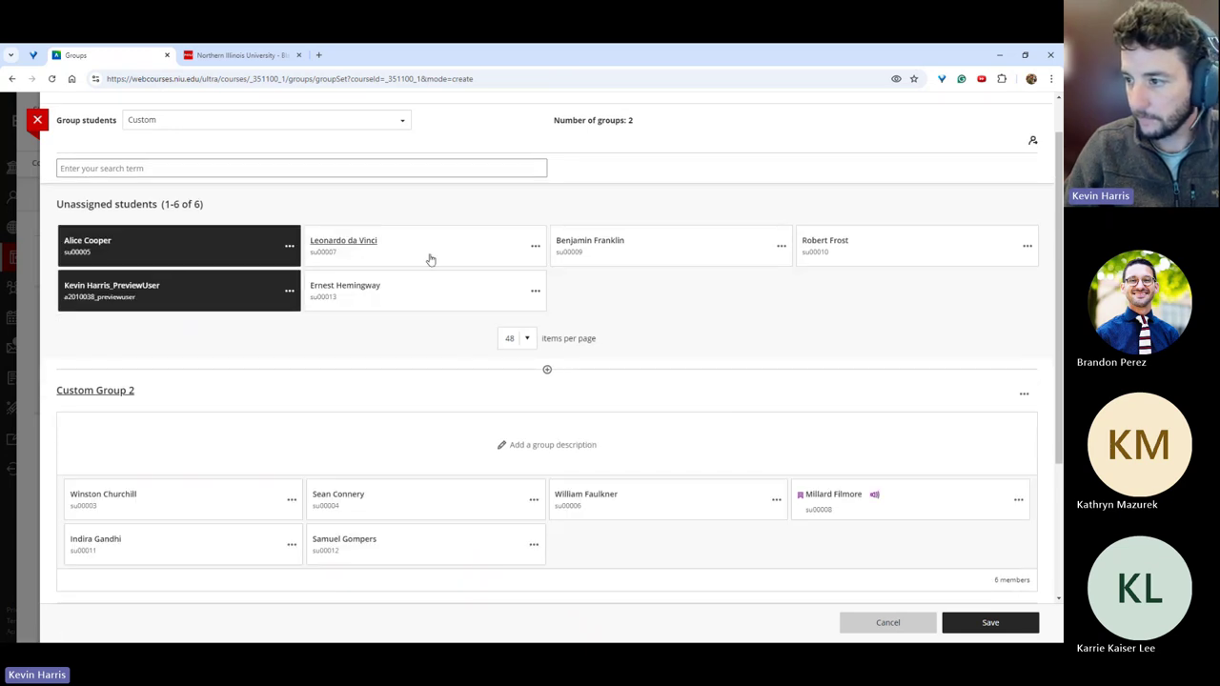
pyautogui.click(430, 259)
pyautogui.click(468, 298)
pyautogui.click(679, 258)
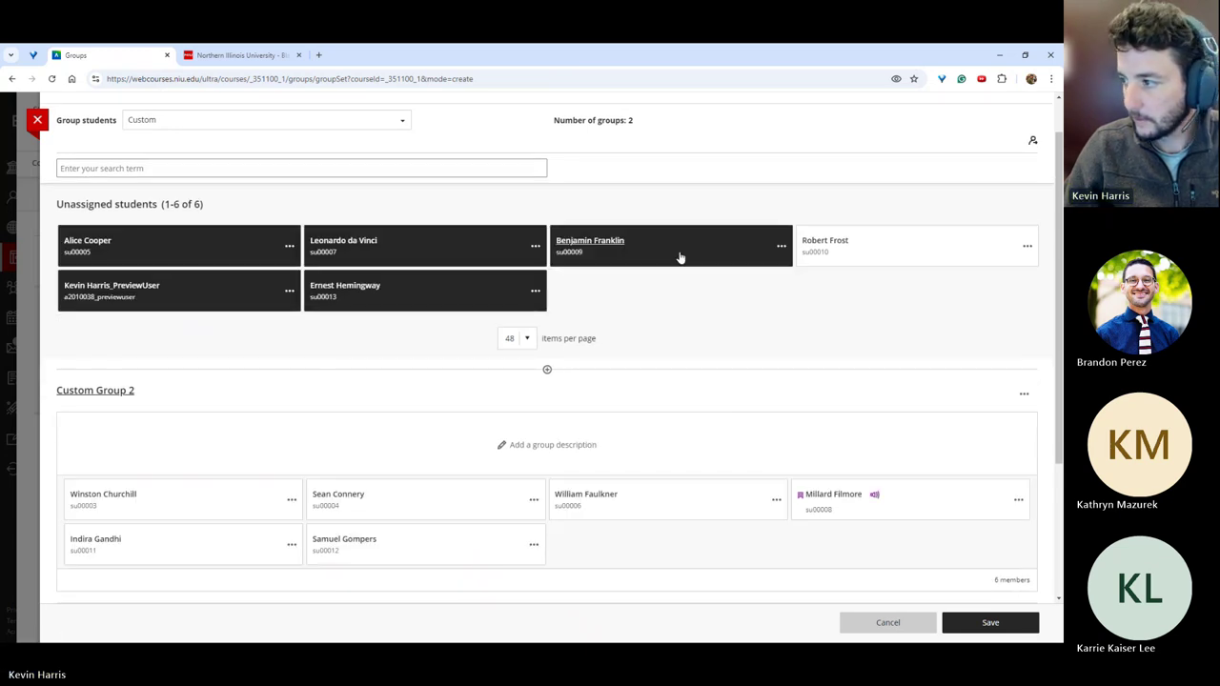
pyautogui.click(858, 251)
pyautogui.click(780, 246)
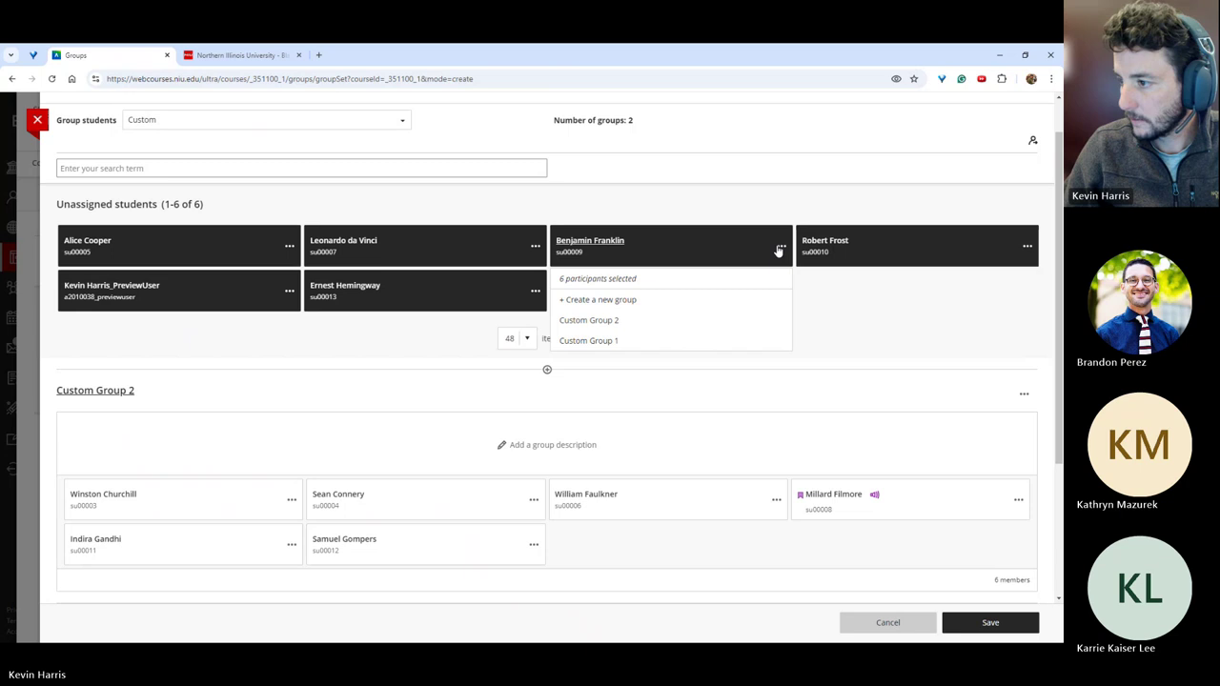
pyautogui.click(617, 342)
pyautogui.scroll(2, 420, 394)
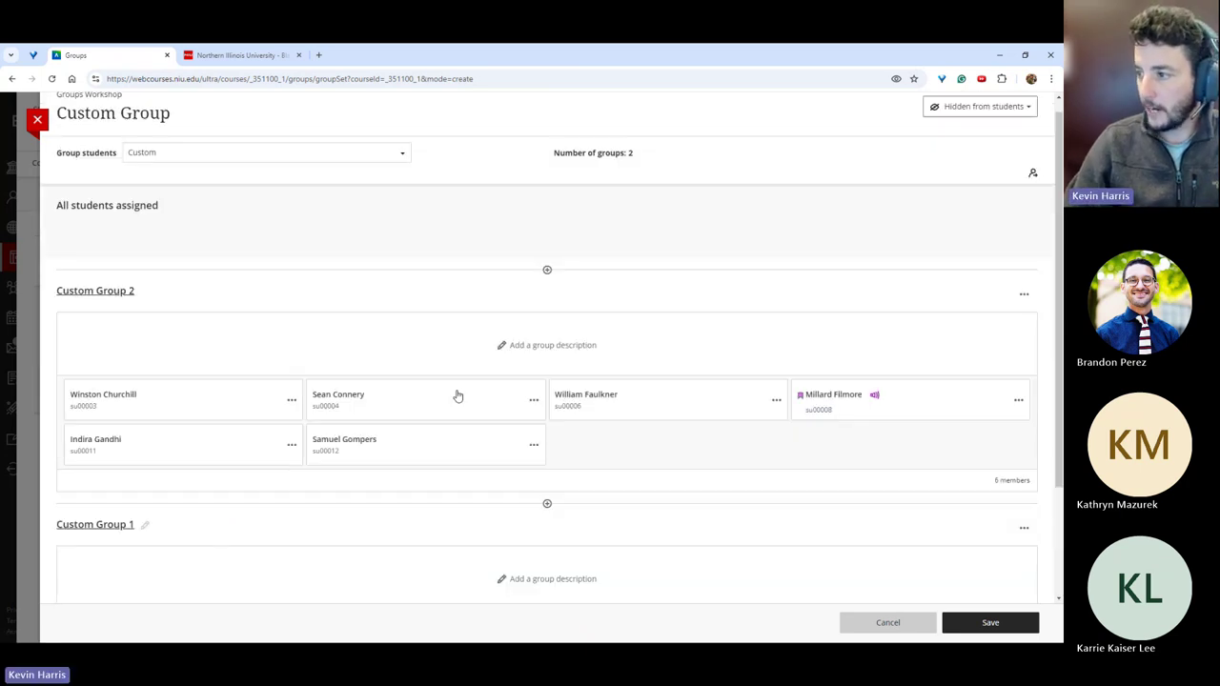
pyautogui.click(1008, 623)
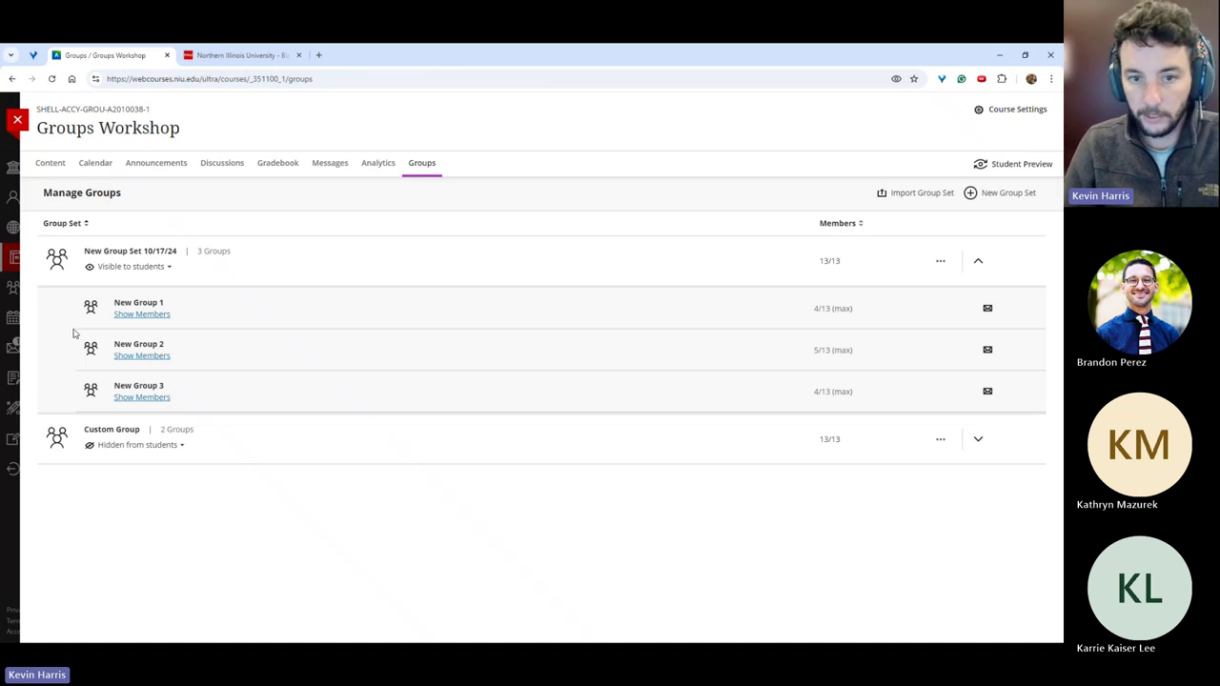
pyautogui.click(57, 163)
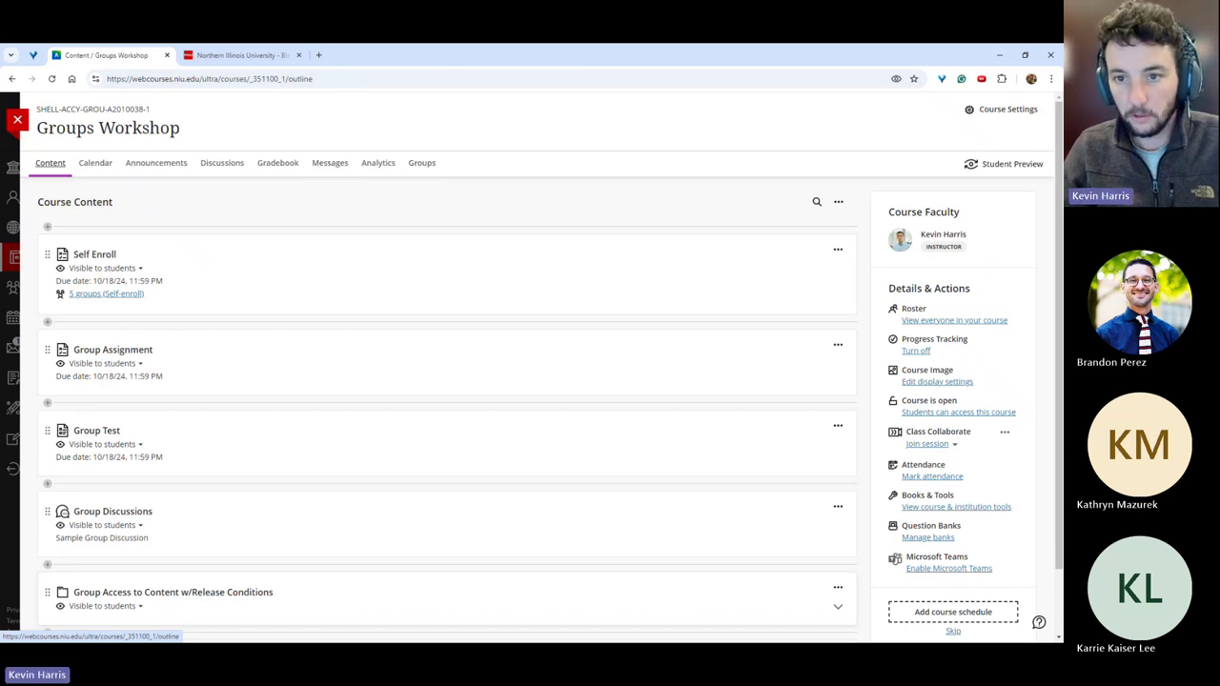
pyautogui.click(425, 171)
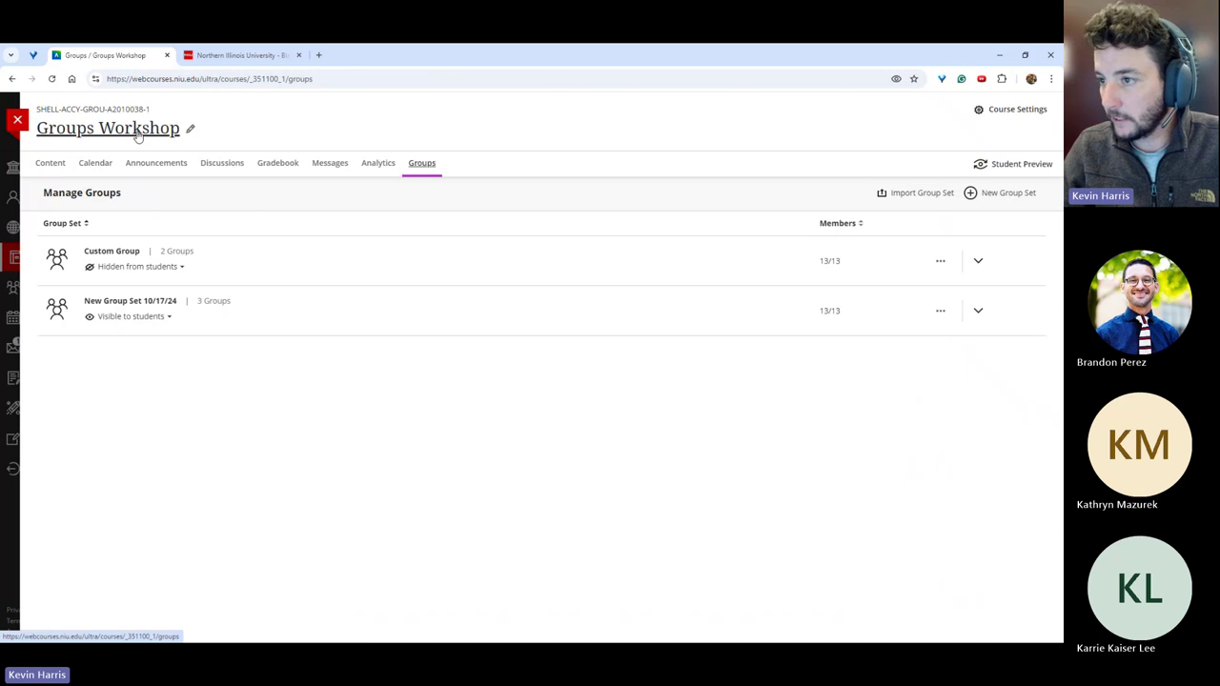
pyautogui.click(940, 262)
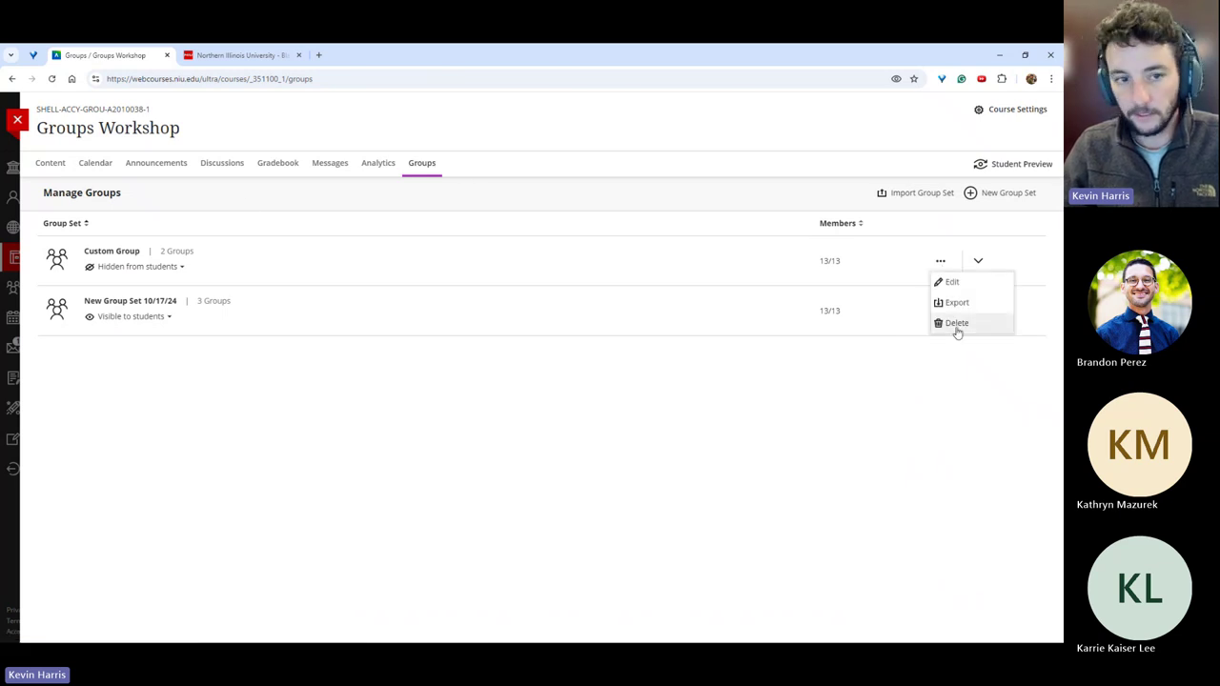
pyautogui.click(681, 438)
# Open the Group Assignment from the course content and, from its settings, start assigning it to groups.
pyautogui.click(55, 165)
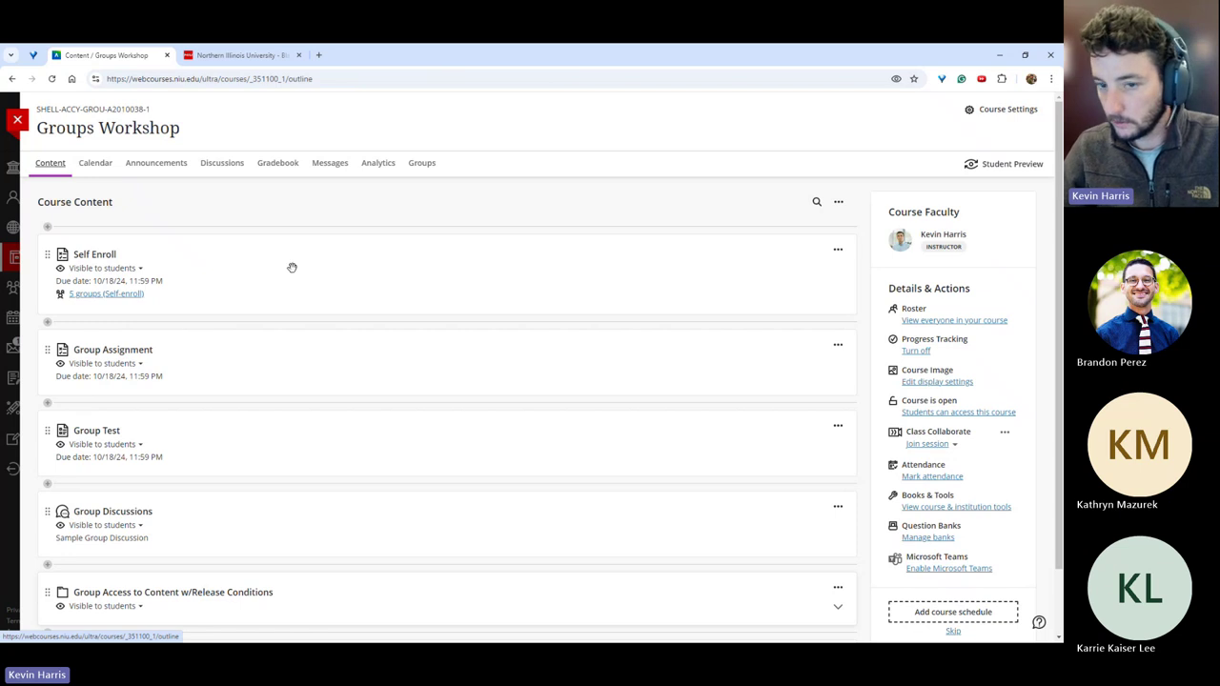
pyautogui.click(241, 372)
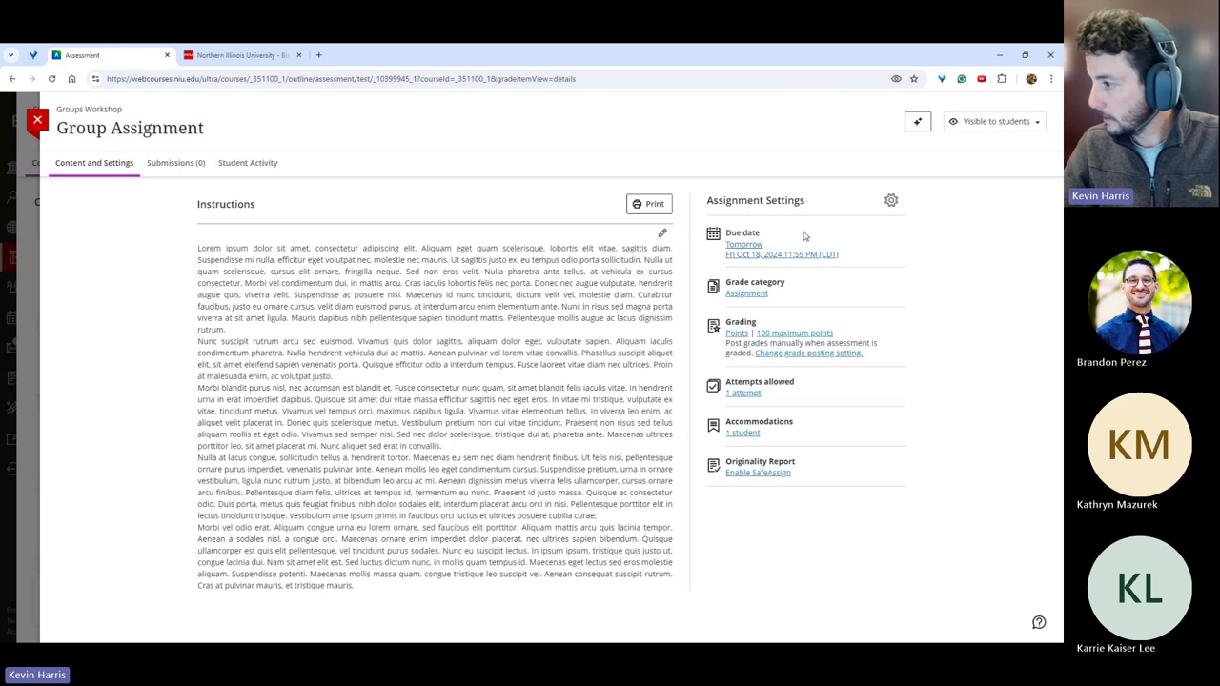
pyautogui.click(890, 200)
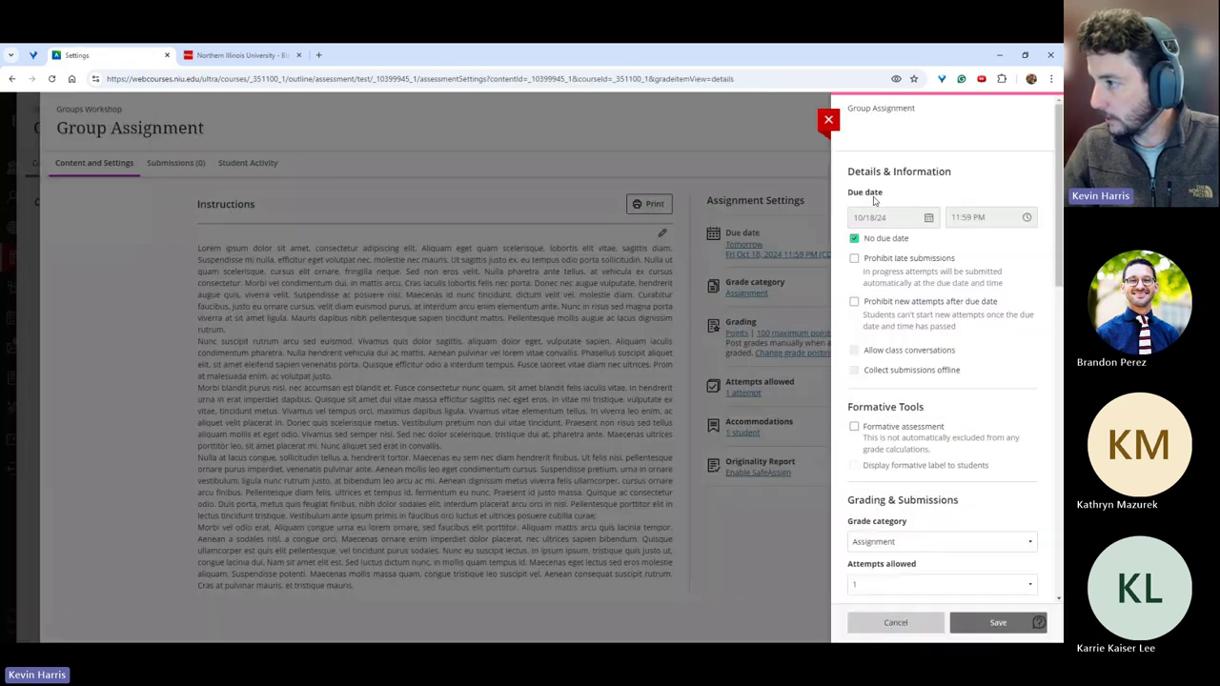
pyautogui.scroll(-10, 946, 336)
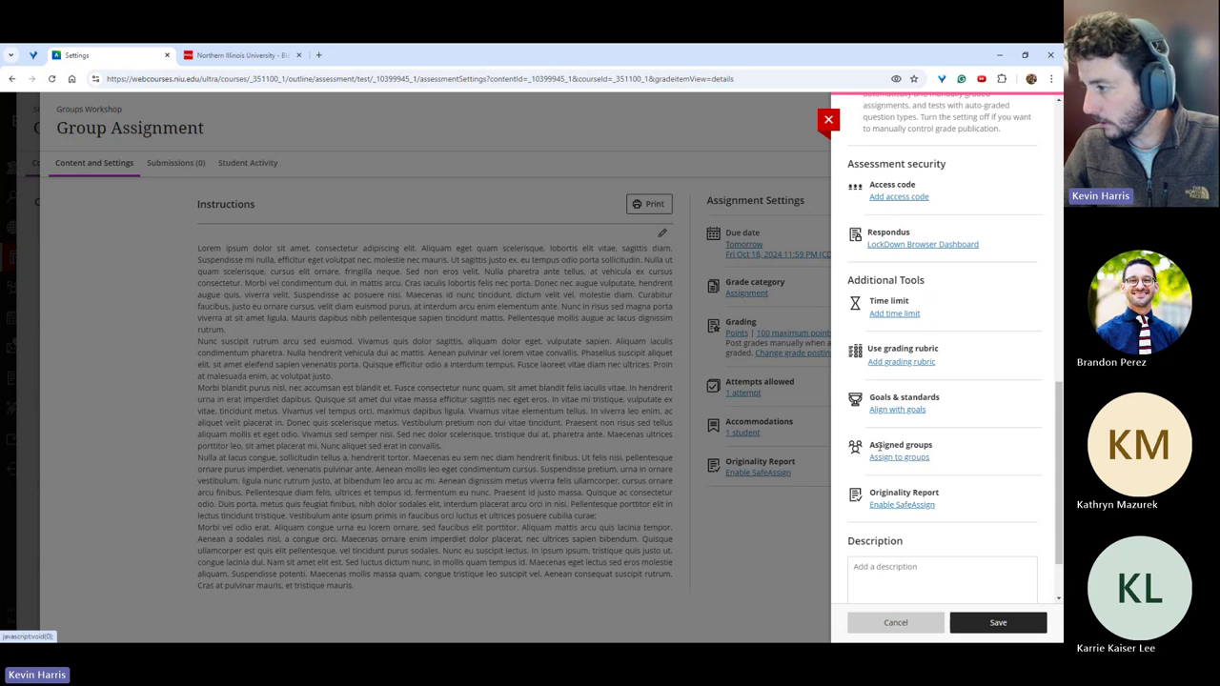
pyautogui.scroll(1, 894, 398)
pyautogui.moveTo(861, 219); pyautogui.dragTo(932, 221)
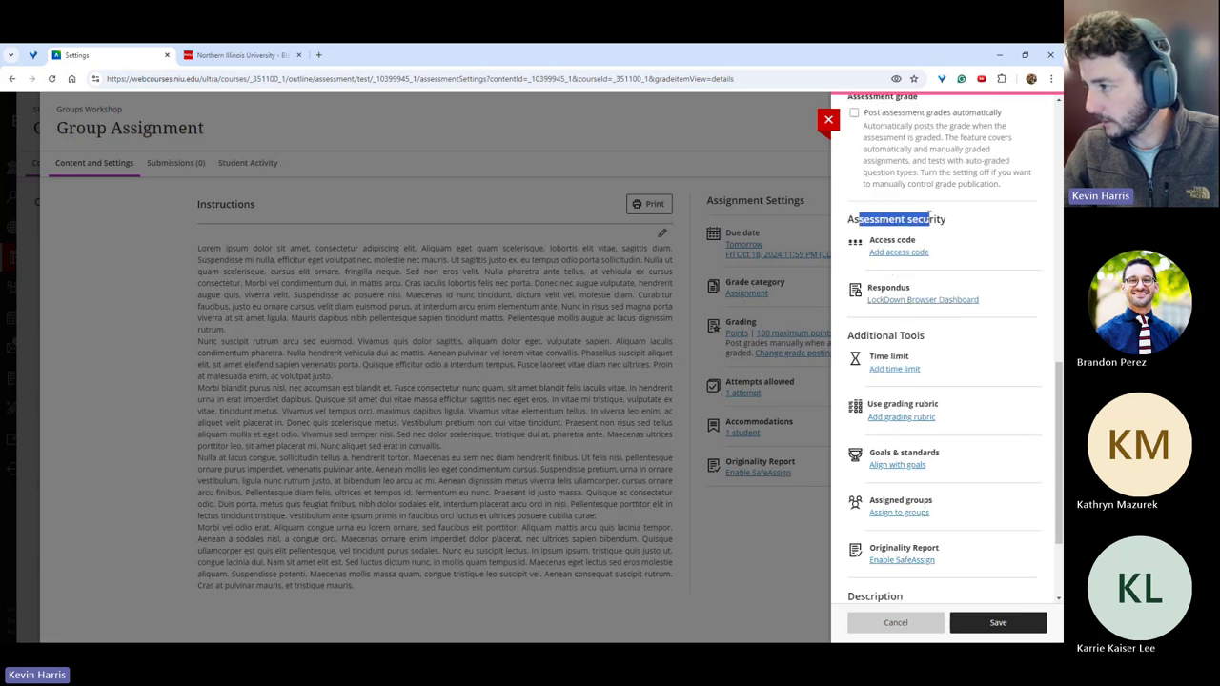
pyautogui.scroll(-2, 930, 246)
pyautogui.click(896, 401)
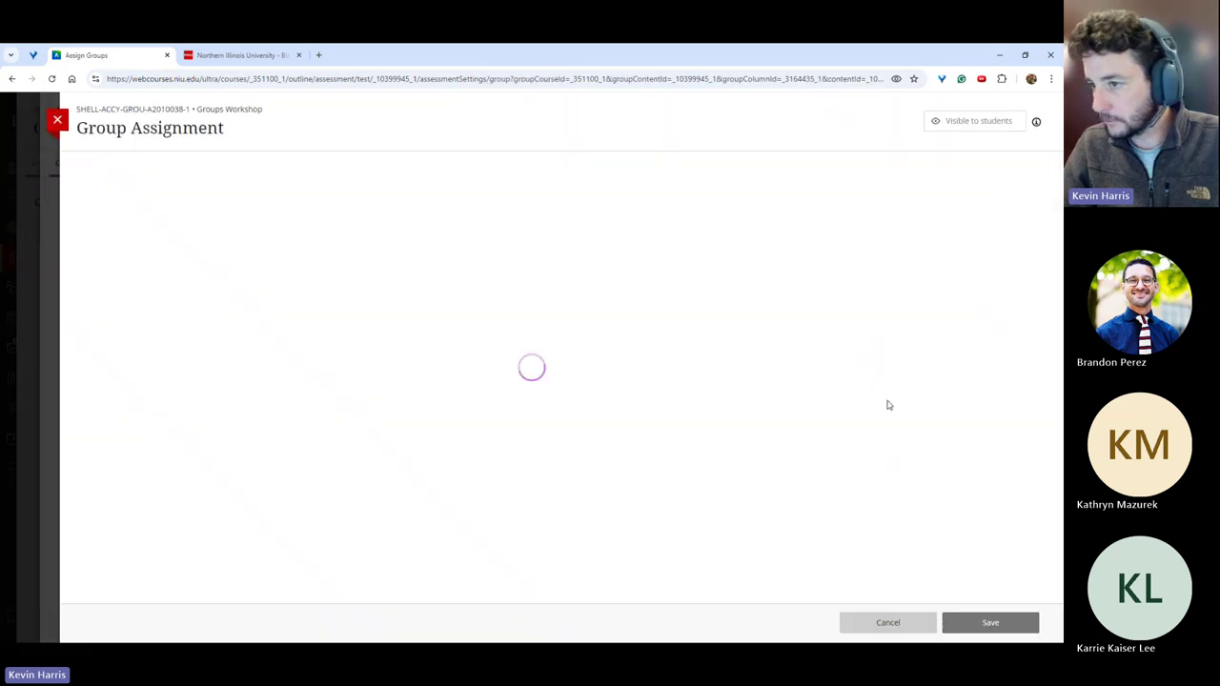
# Group the students for the Group Assignment by random assignment and save the groups.
pyautogui.click(265, 173)
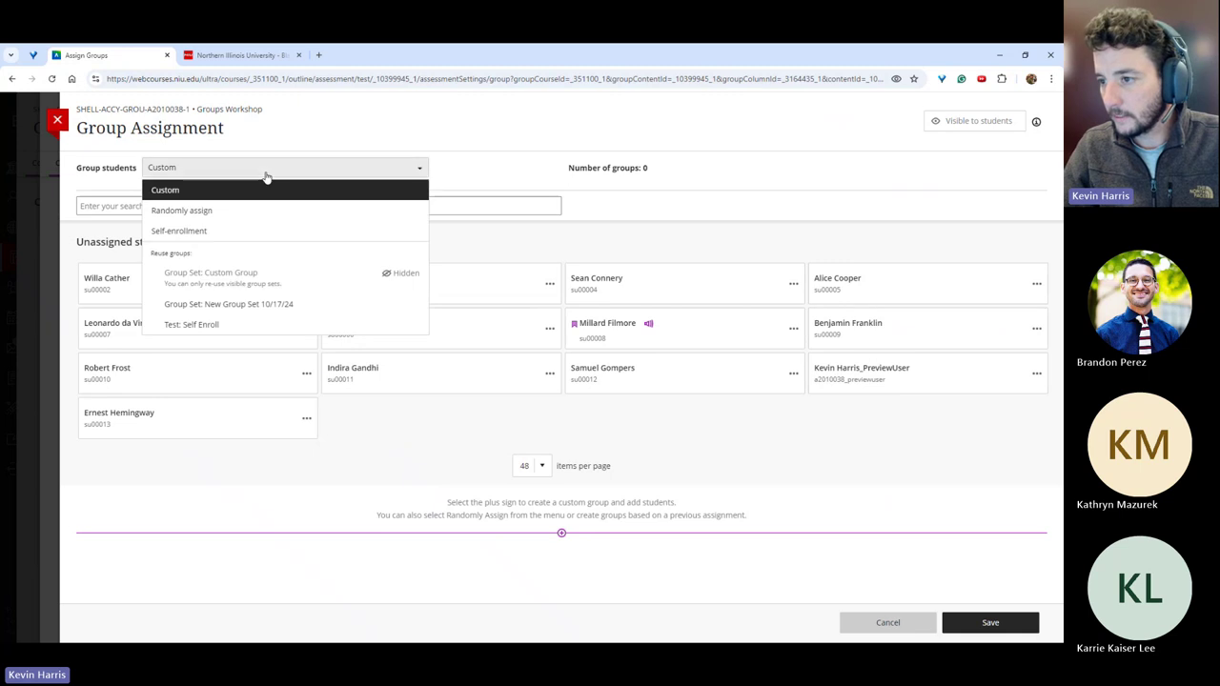
pyautogui.click(238, 215)
pyautogui.scroll(-2, 267, 233)
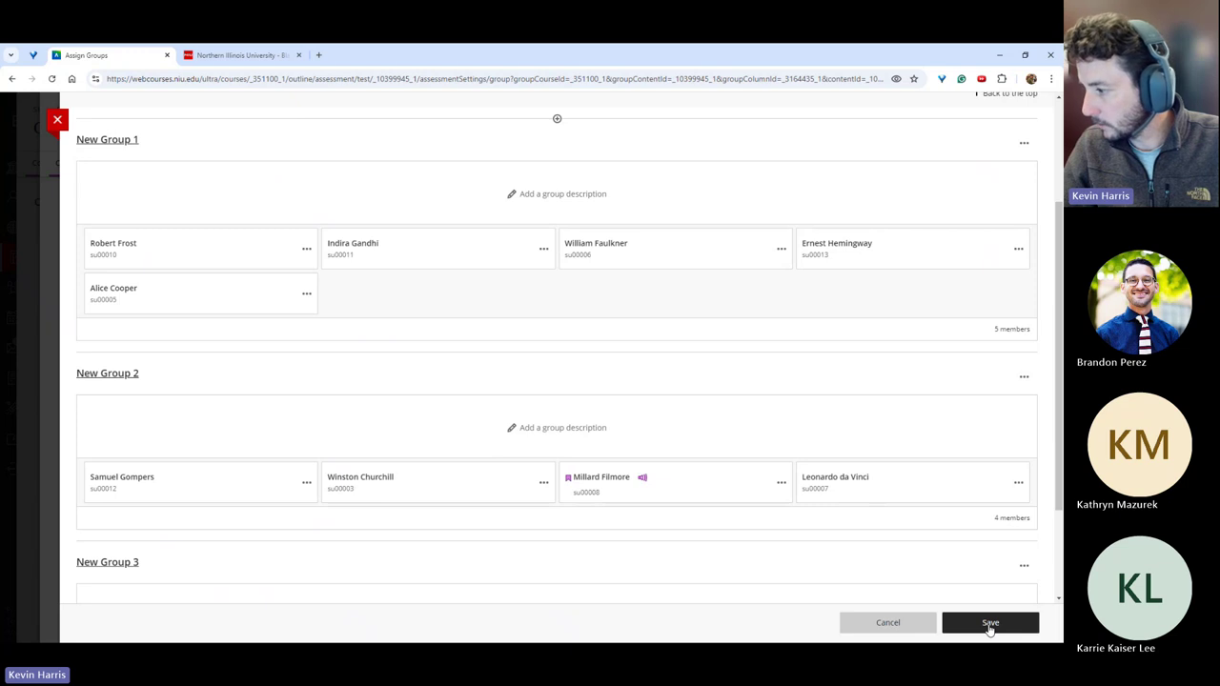
pyautogui.click(990, 624)
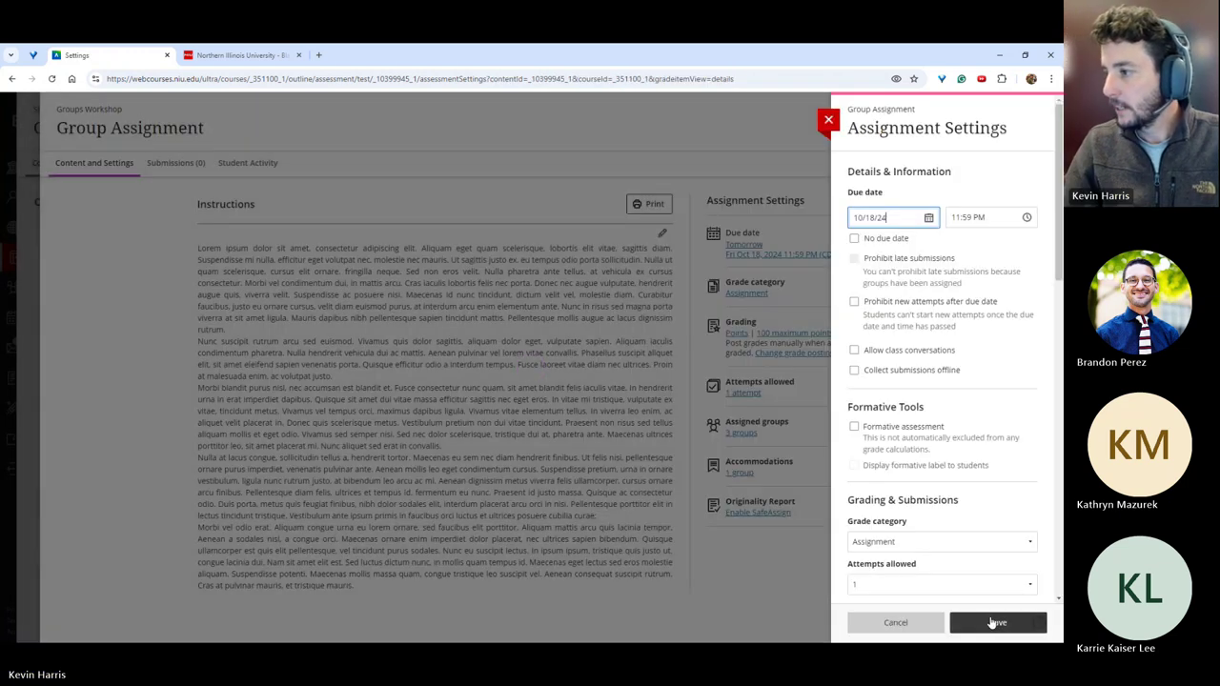
pyautogui.scroll(-2, 934, 490)
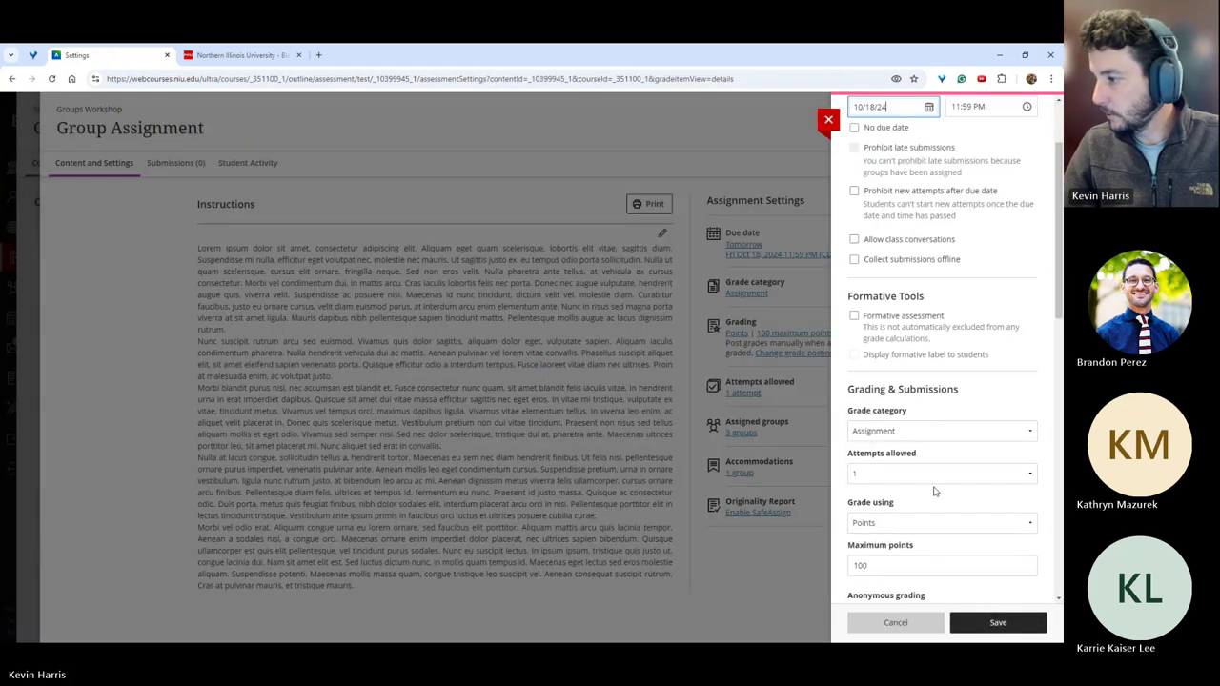
# Review the Group Assignment's grading and submission settings, save them, and return to the course content.
pyautogui.scroll(-2, 934, 490)
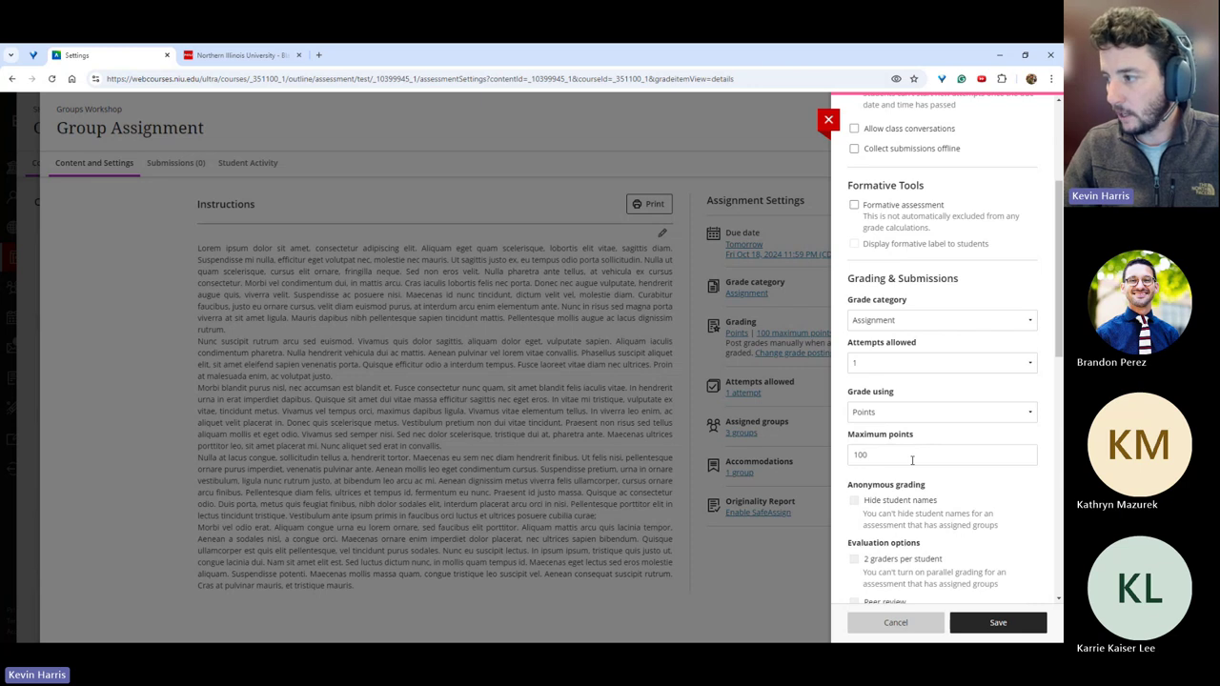
pyautogui.scroll(-1, 929, 374)
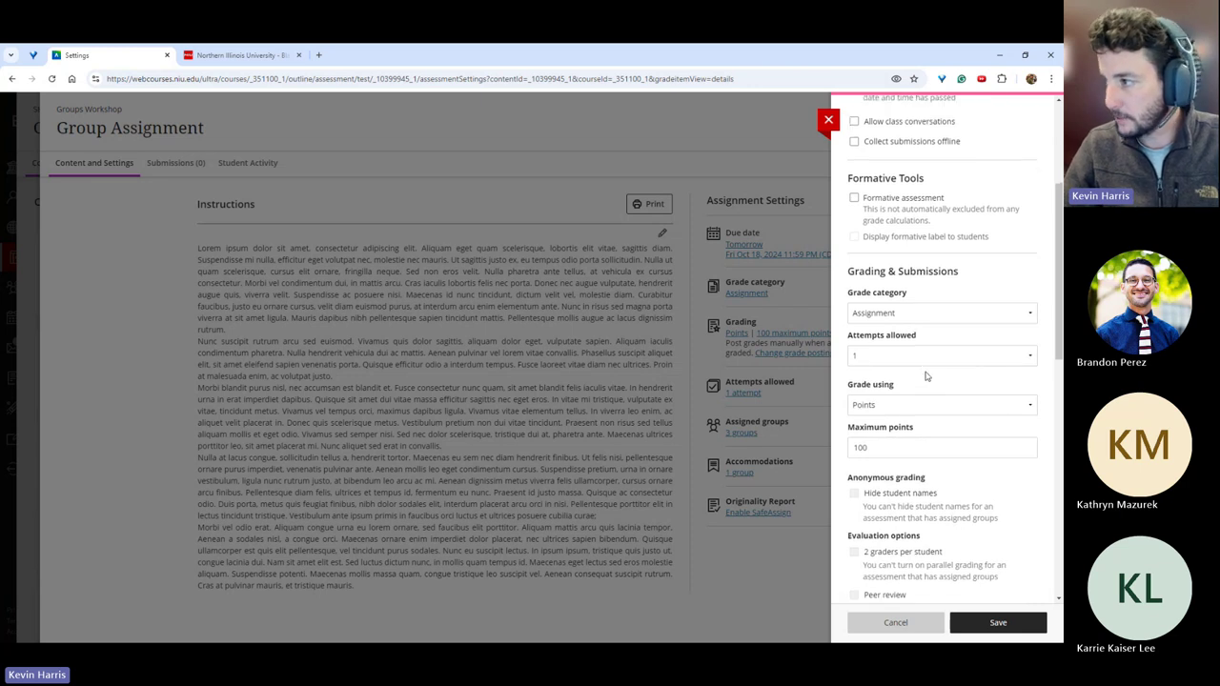
pyautogui.click(995, 624)
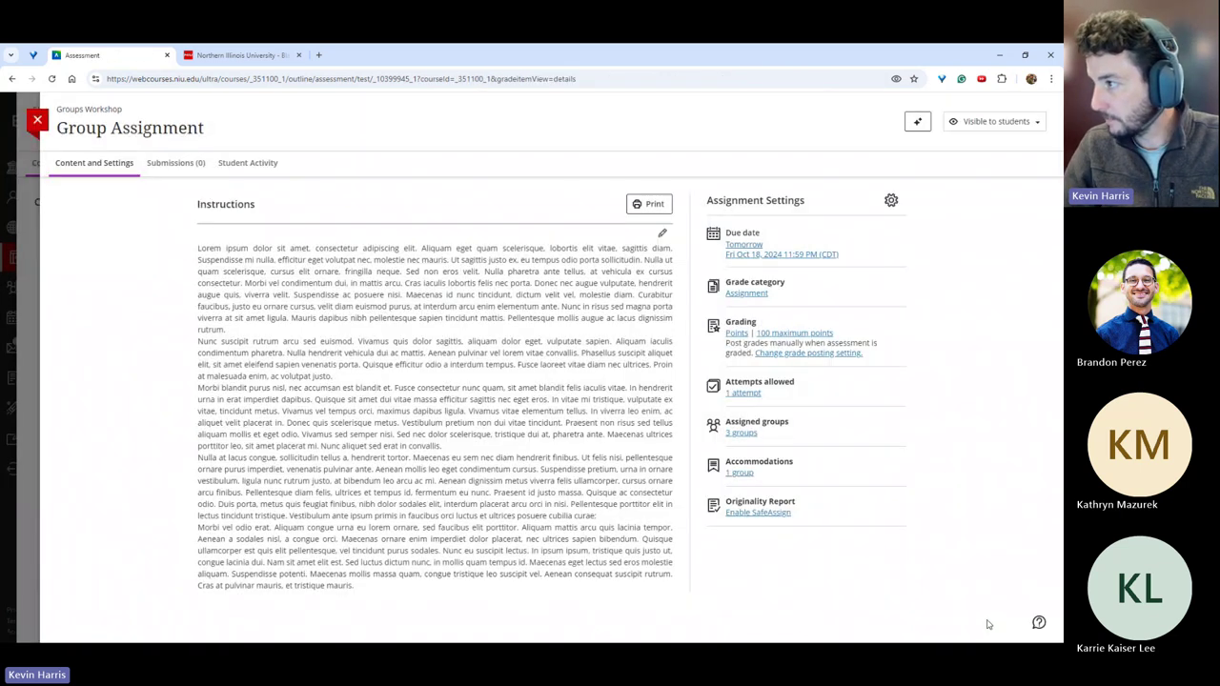
pyautogui.click(39, 121)
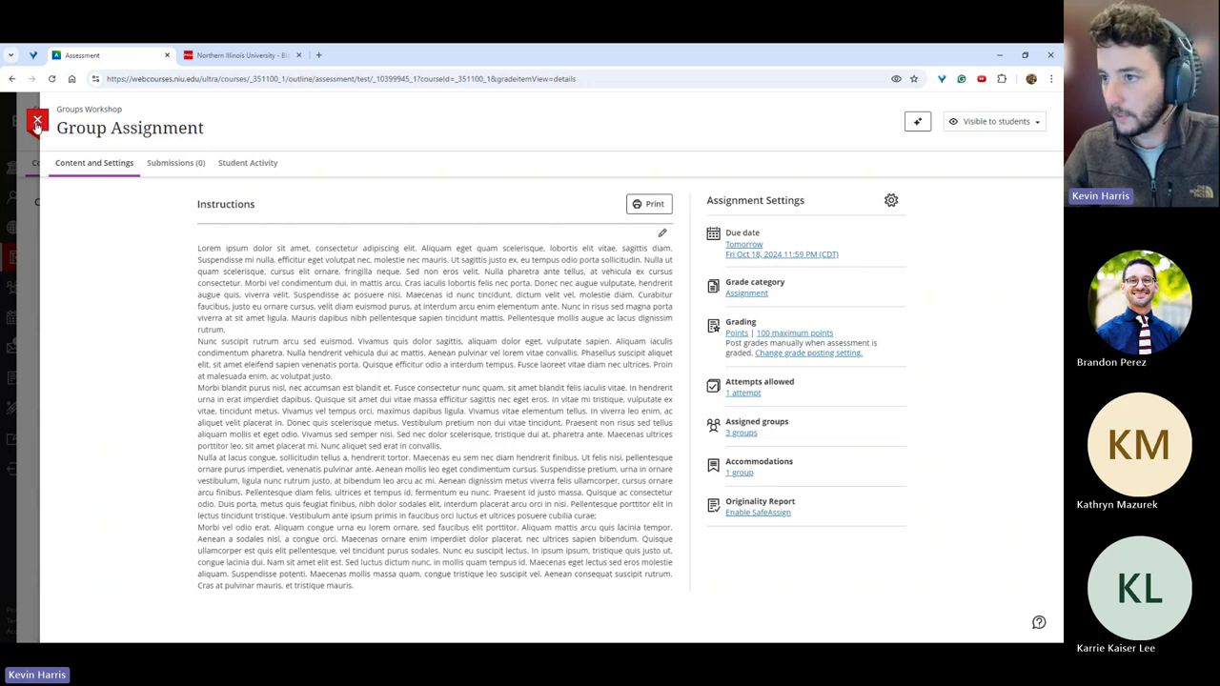
# Start a student preview of the course and expand New Group Set 10/17/24 in the course groups.
pyautogui.click(995, 163)
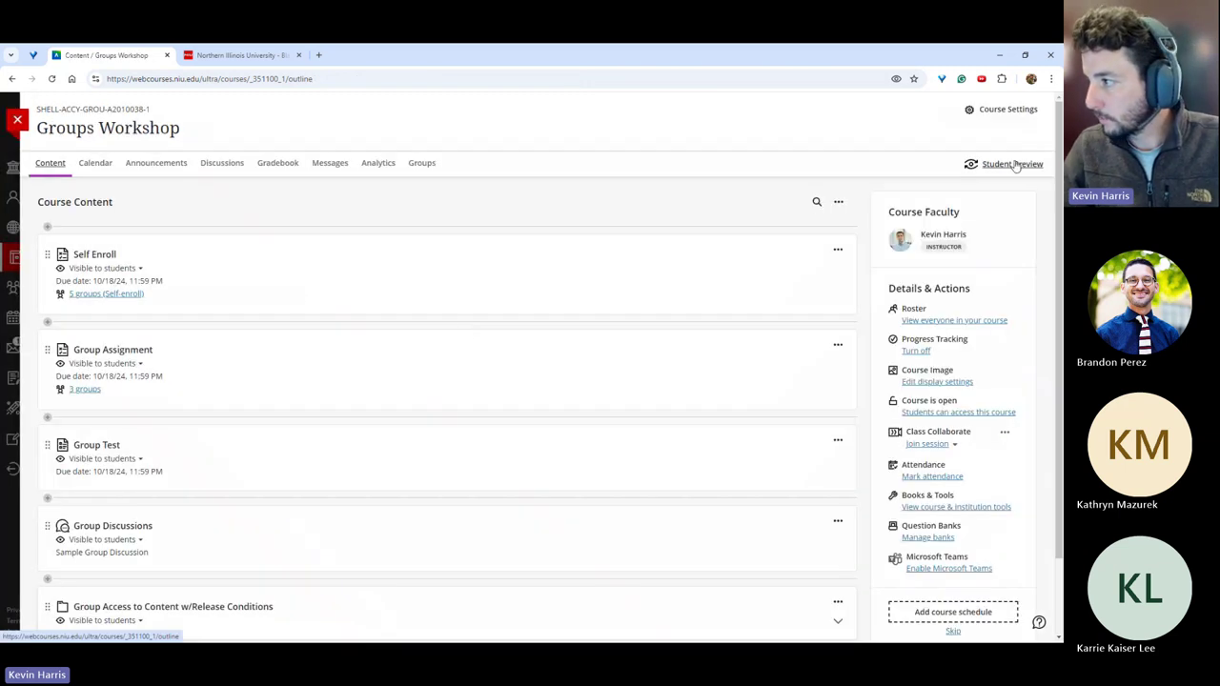
pyautogui.click(623, 275)
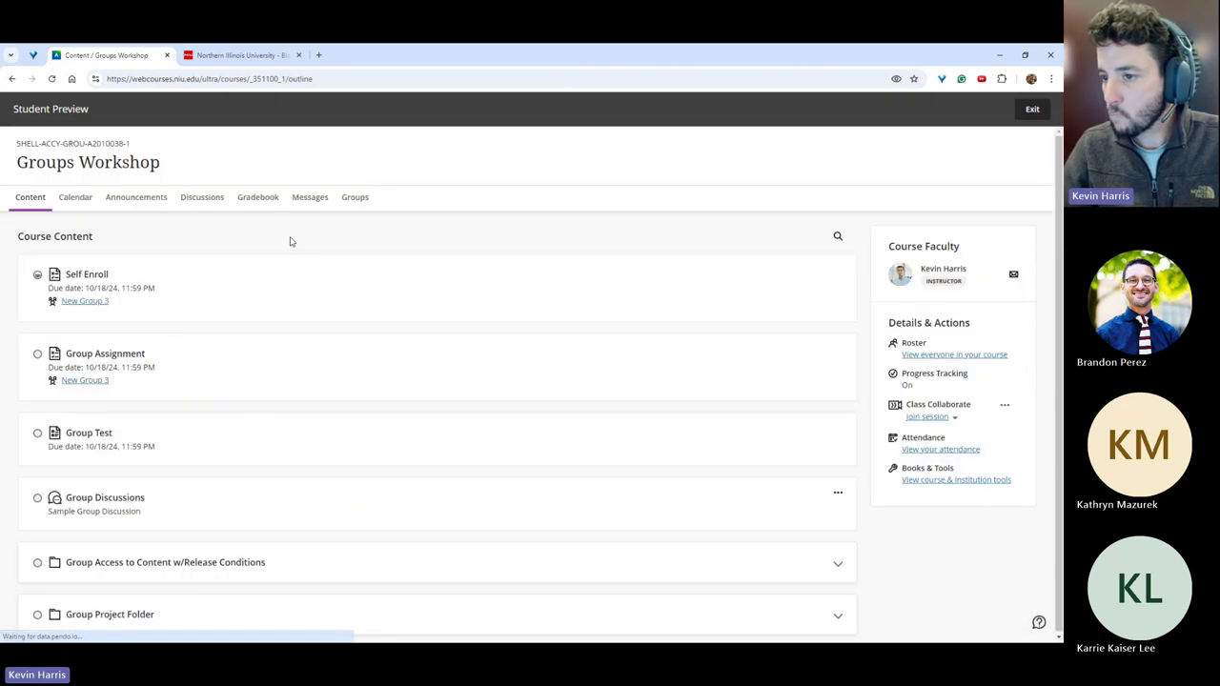
pyautogui.click(350, 198)
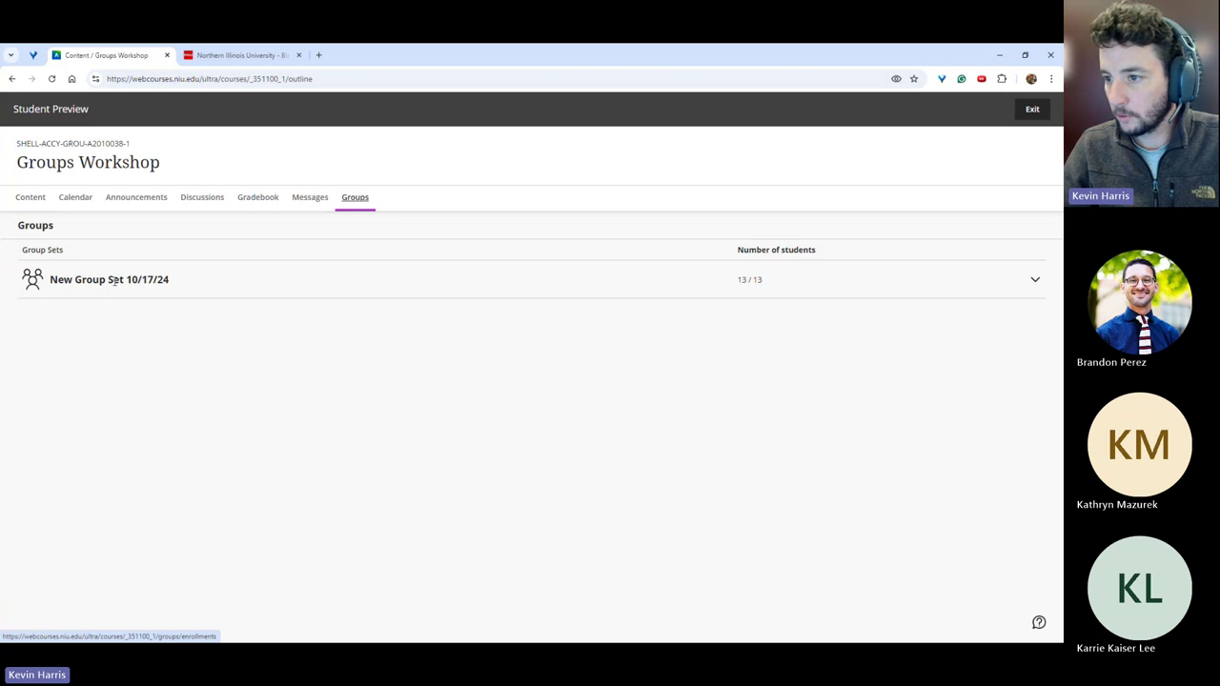
pyautogui.click(1034, 279)
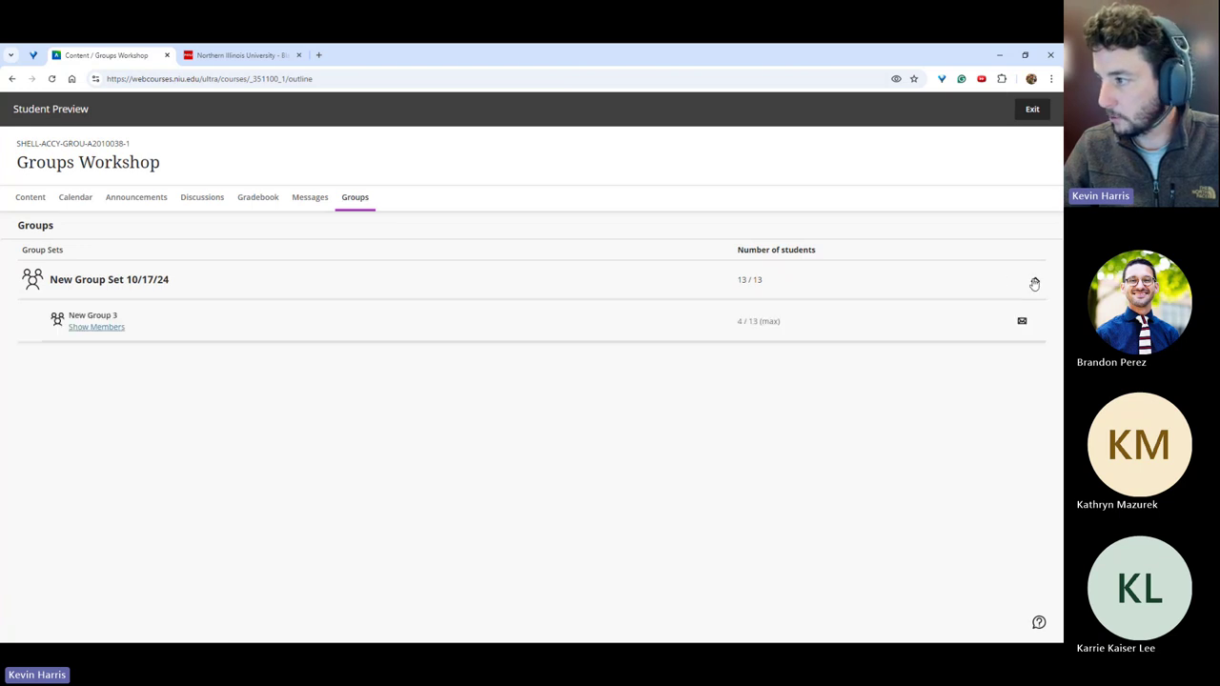
# Examine the members and content of New Group 3, and close the group.
pyautogui.click(109, 332)
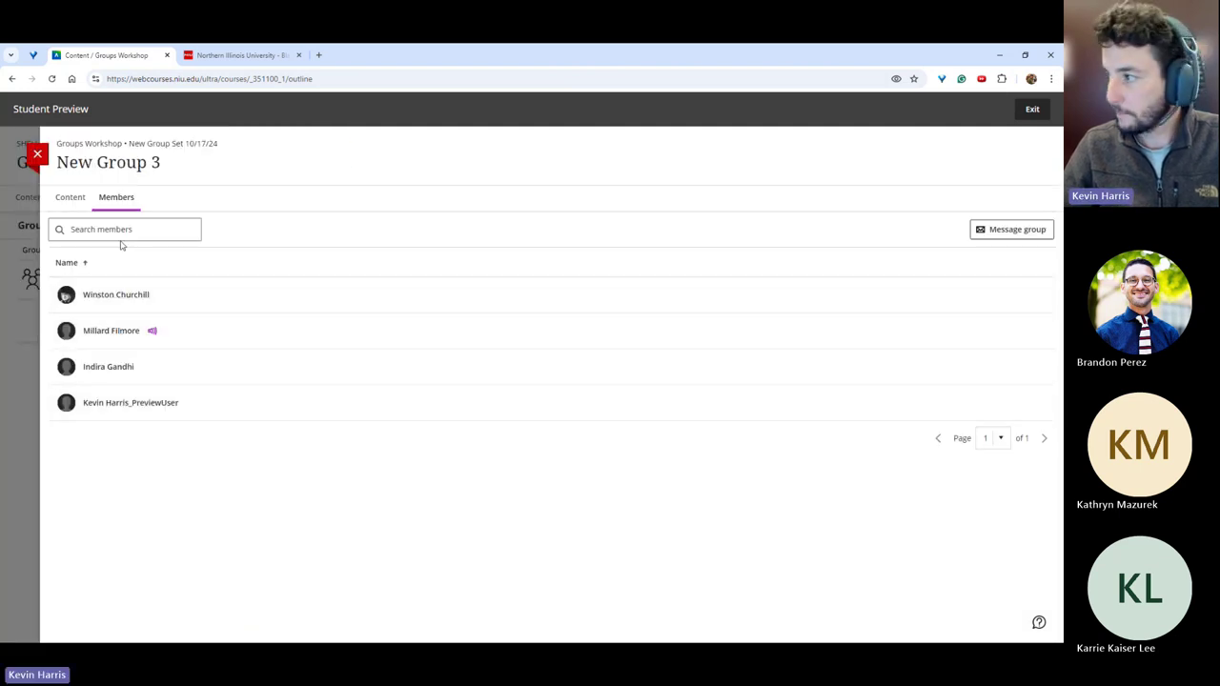
pyautogui.click(70, 197)
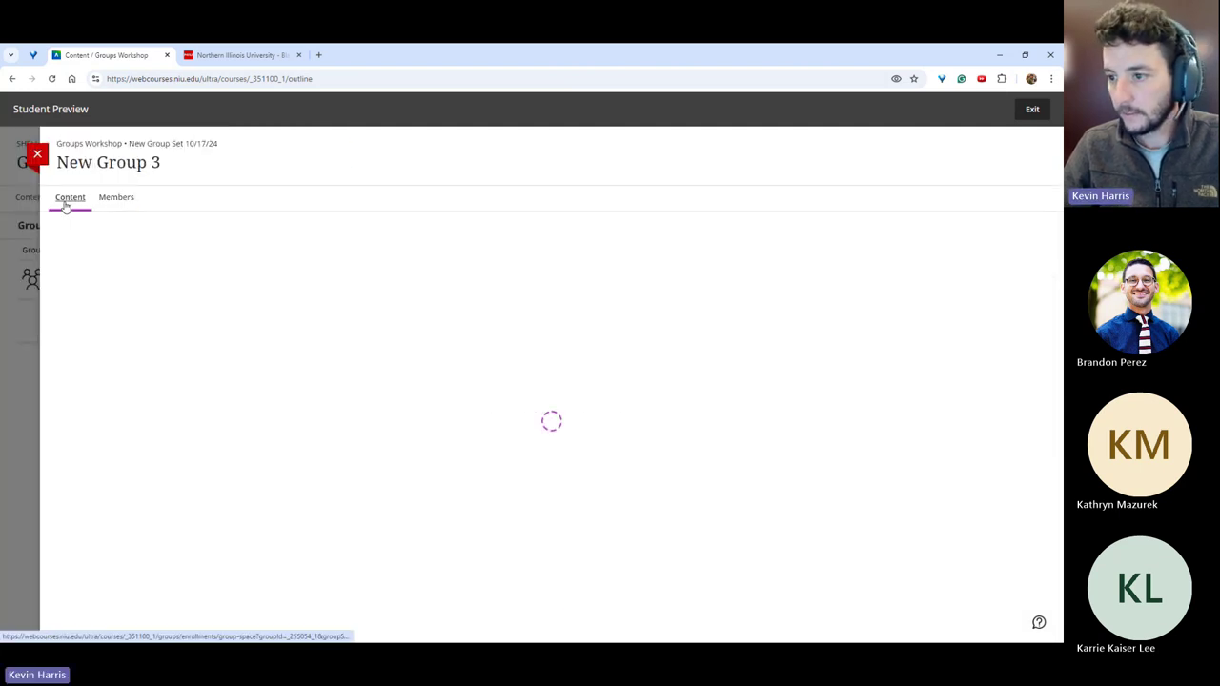
pyautogui.click(37, 153)
# Start an attempt at the Group Assignment from the course content and enter "Submission." as the submission text.
pyautogui.click(50, 196)
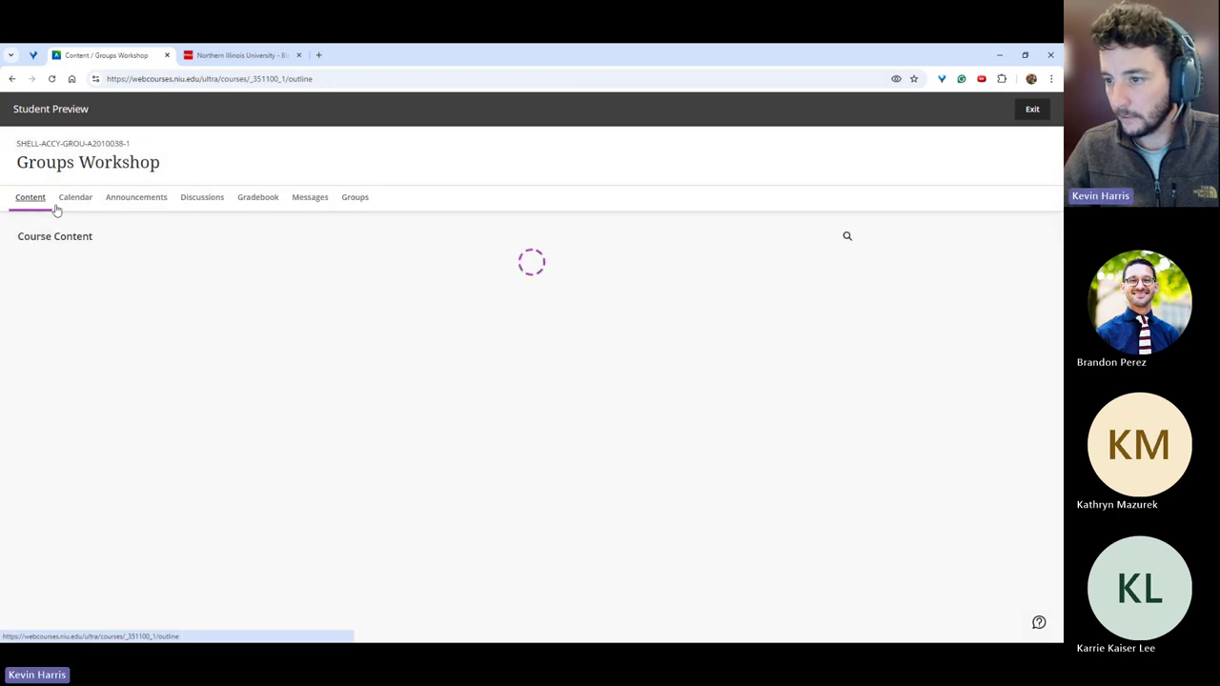
pyautogui.click(254, 365)
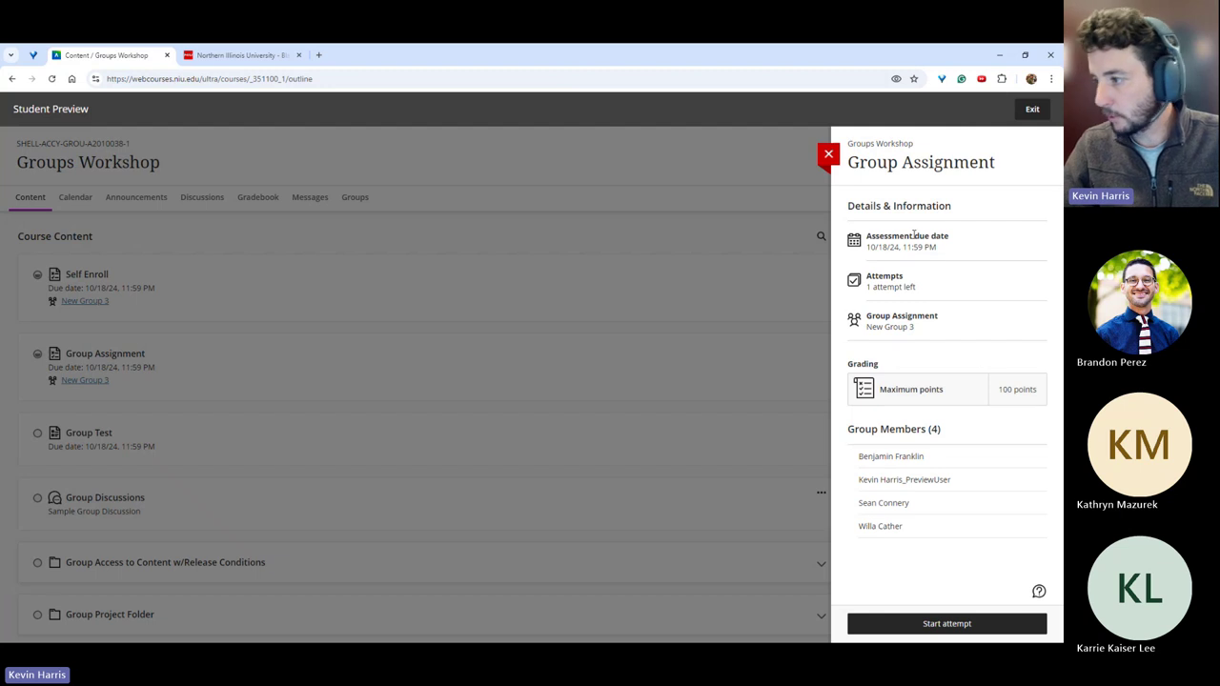
pyautogui.click(951, 623)
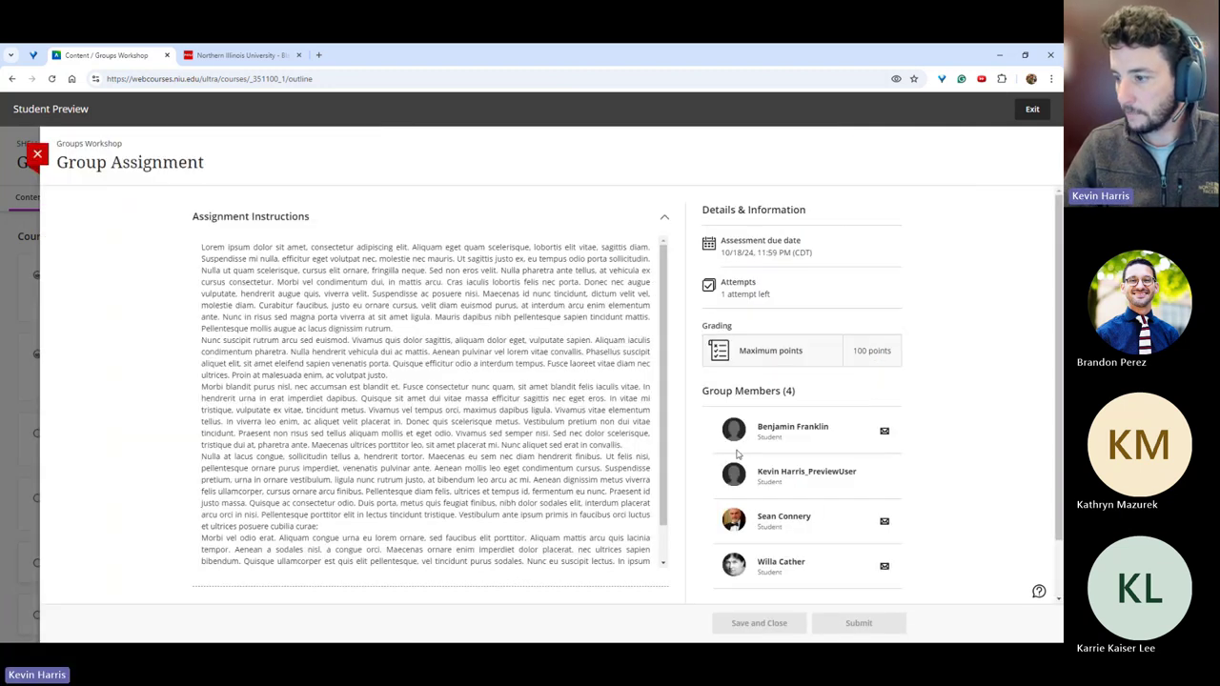
pyautogui.scroll(-2, 306, 581)
pyautogui.click(306, 582)
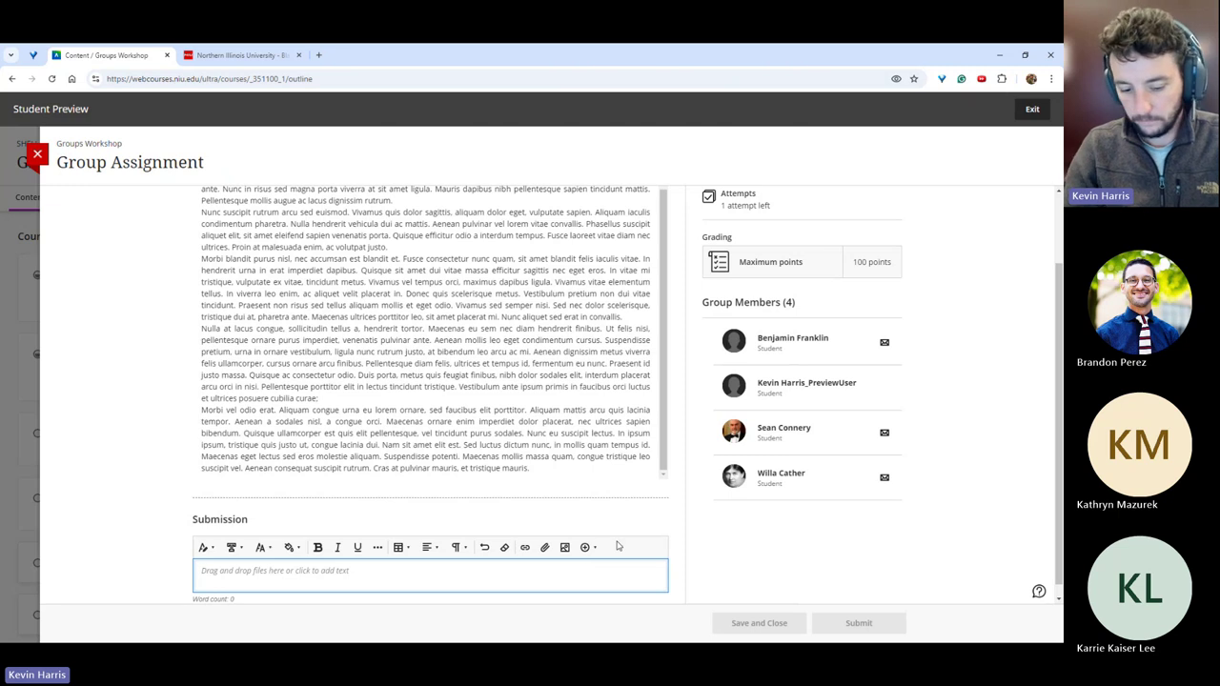
pyautogui.write('Submission.')
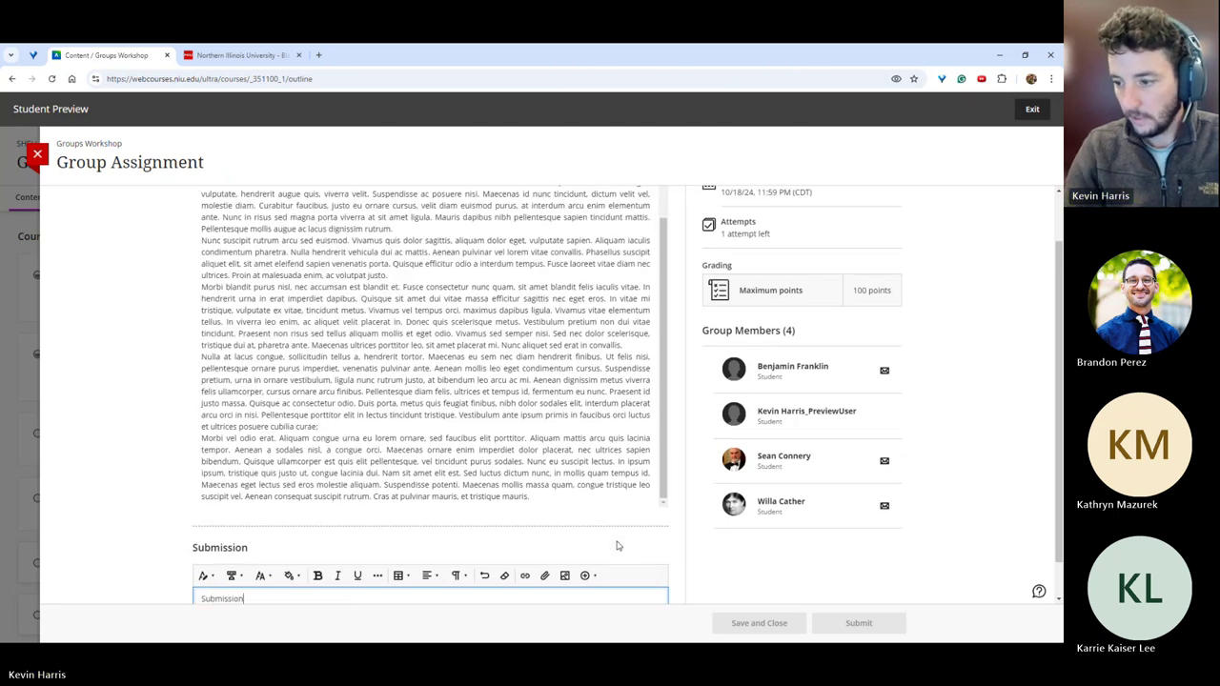
pyautogui.click(285, 559)
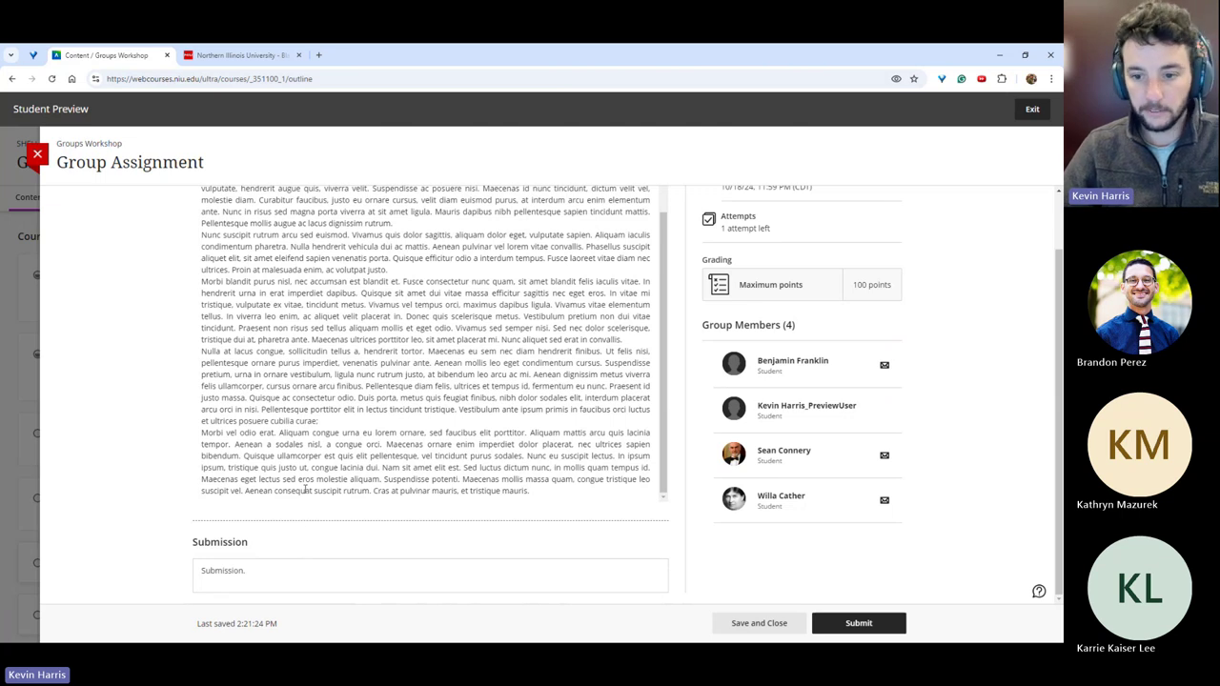
pyautogui.click(312, 571)
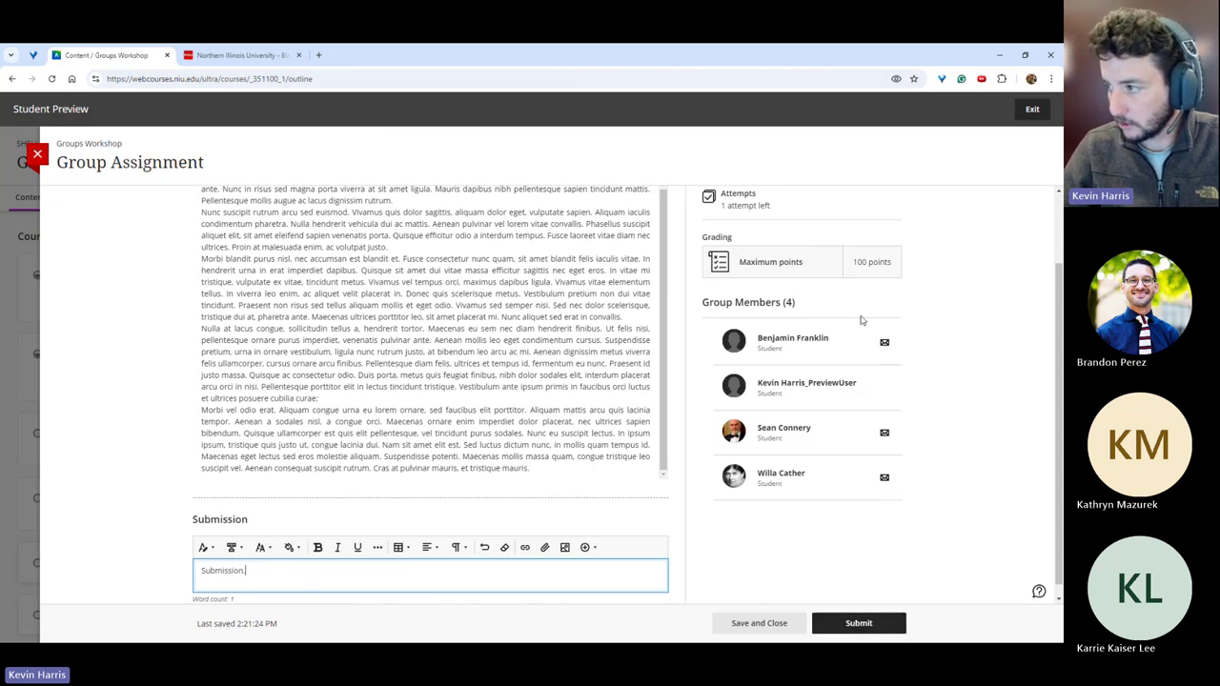
# Submit the Group Assignment on behalf of the group and exit the student preview, saving the preview user.
pyautogui.click(858, 623)
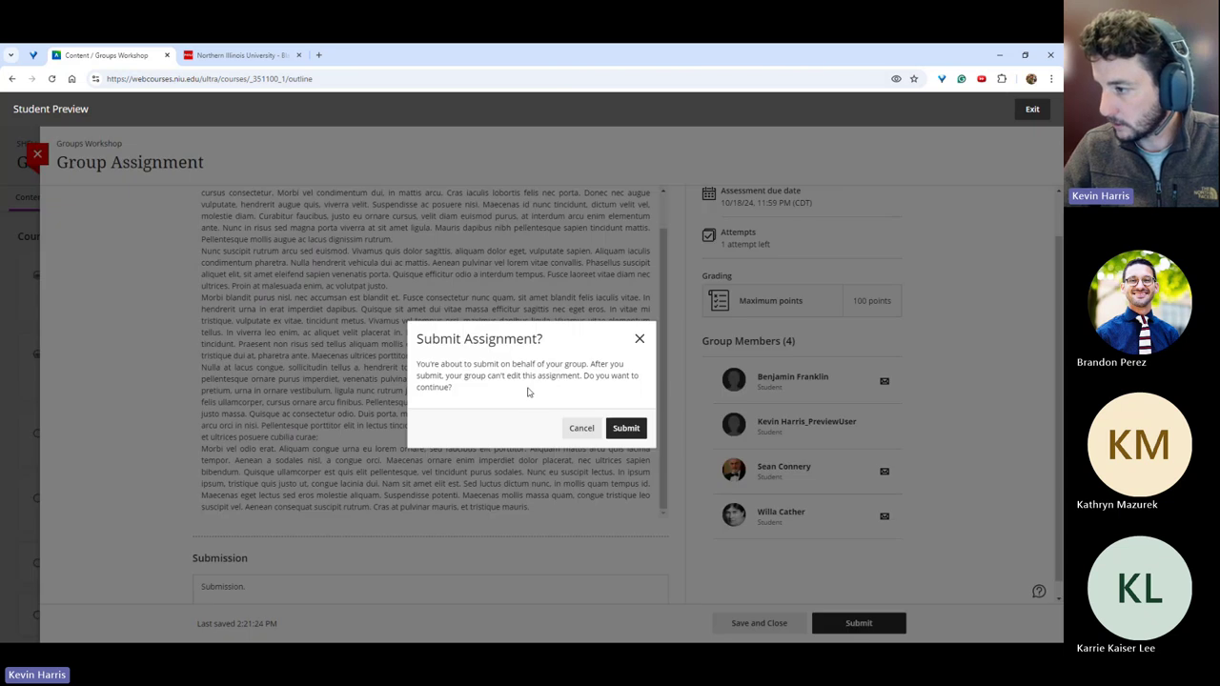
pyautogui.click(625, 428)
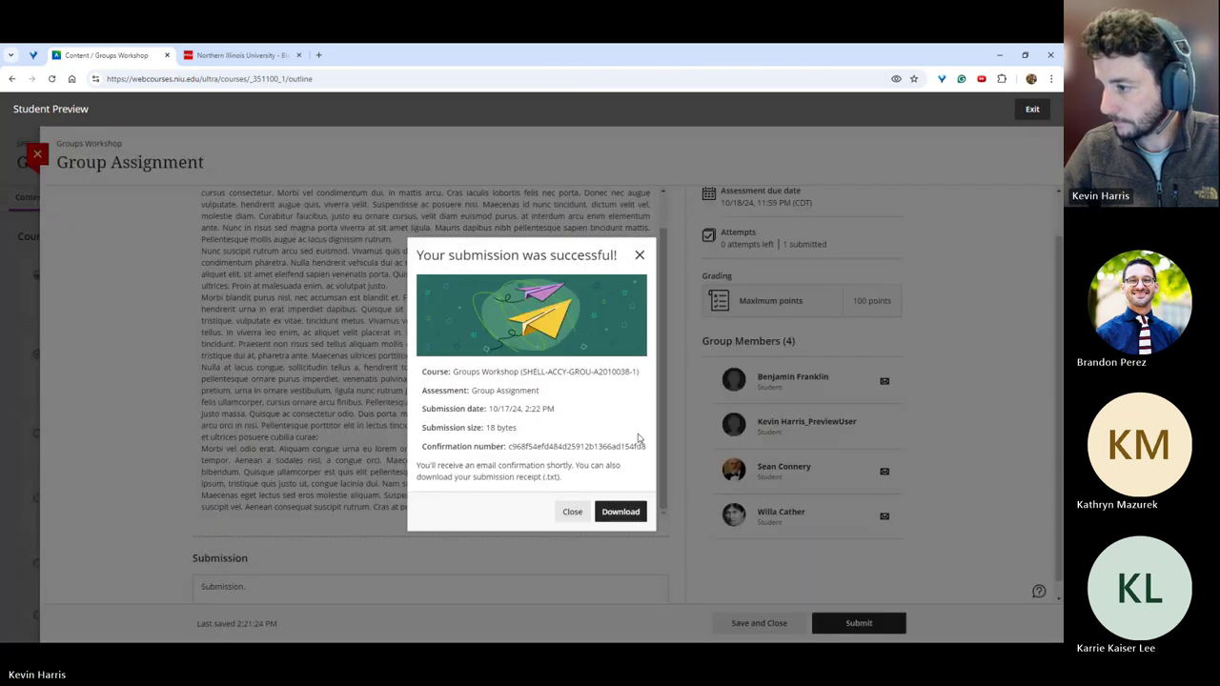
pyautogui.click(572, 513)
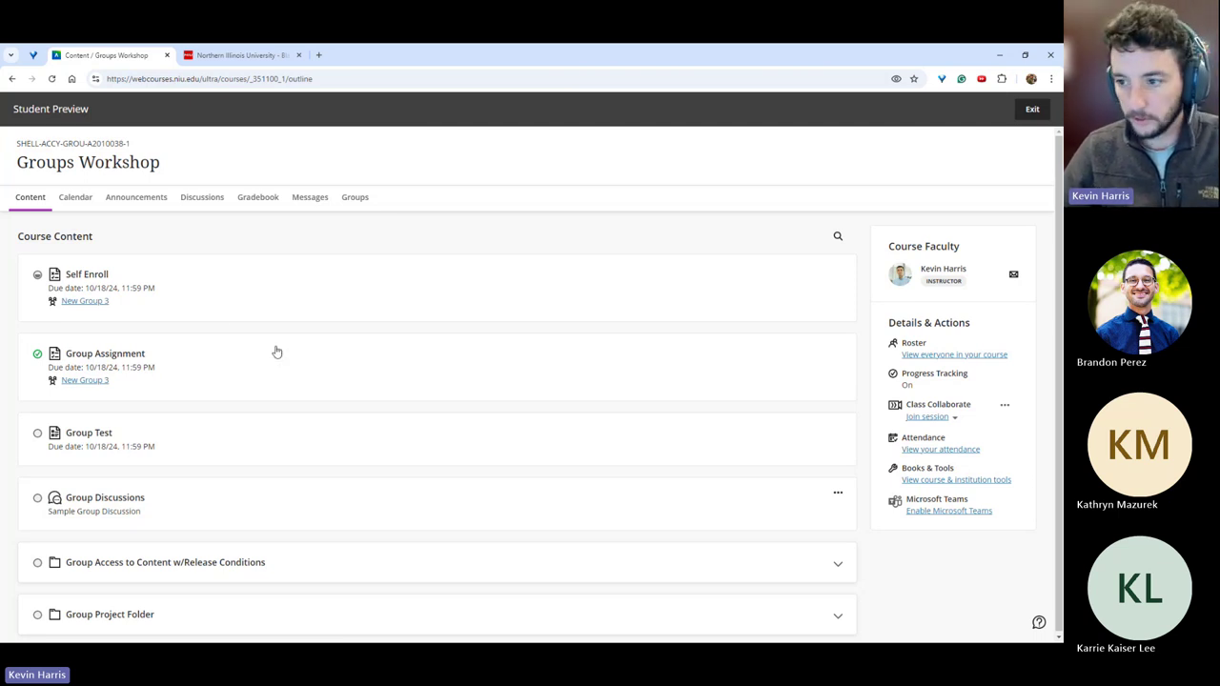
pyautogui.click(1027, 112)
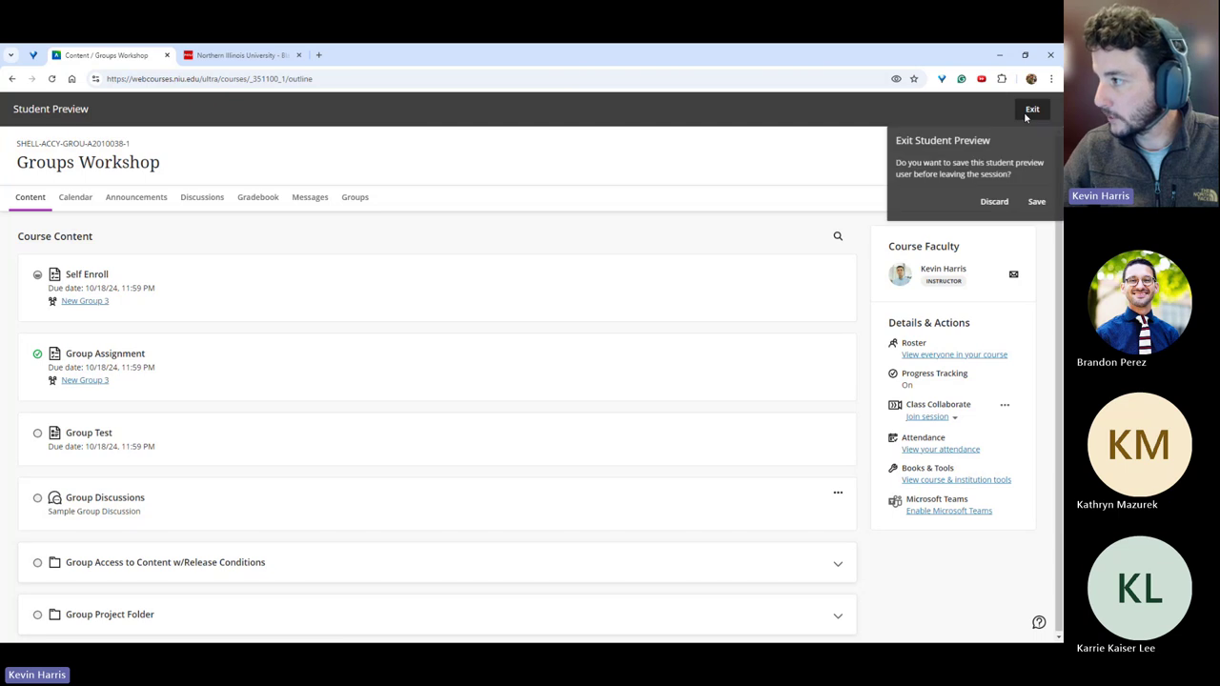
pyautogui.click(1034, 202)
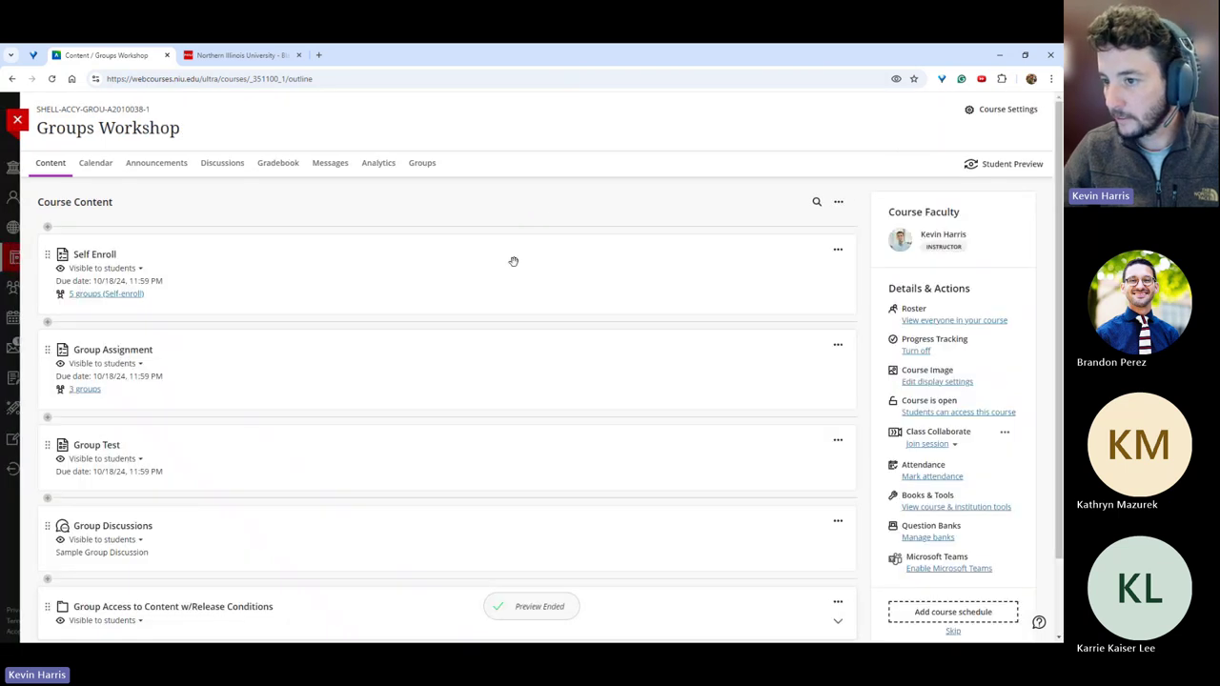
# Open New Group 3's submission for the Group Assignment and review its submission content.
pyautogui.click(166, 354)
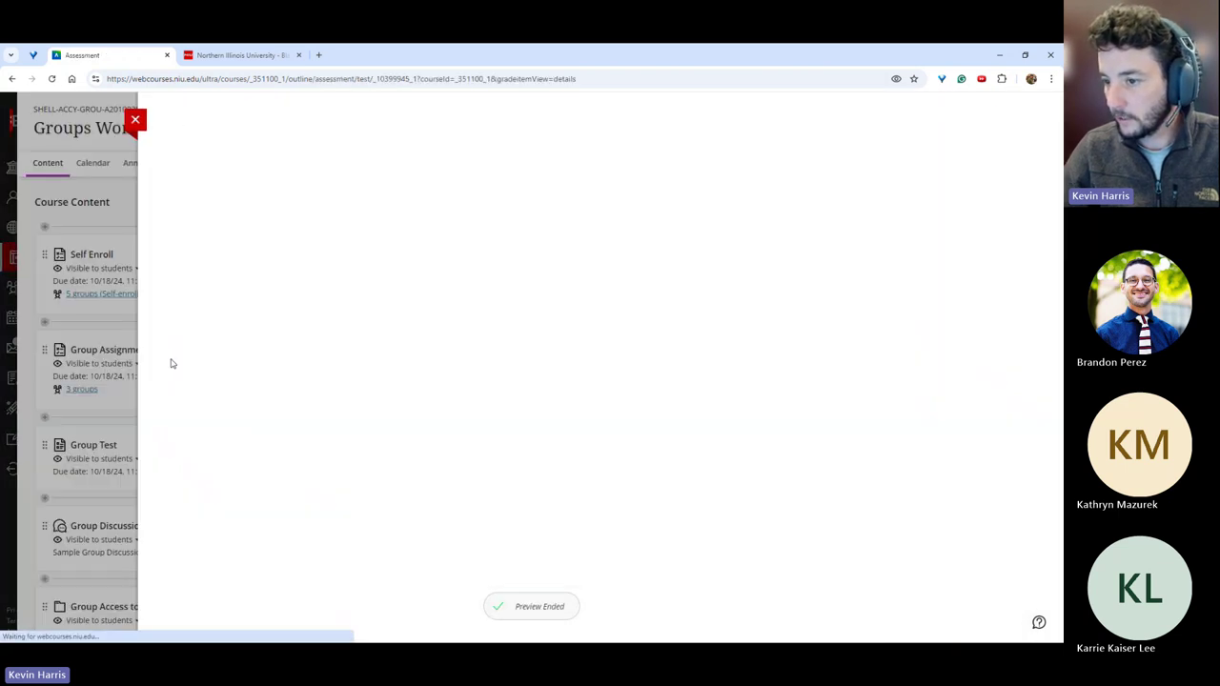
pyautogui.click(183, 169)
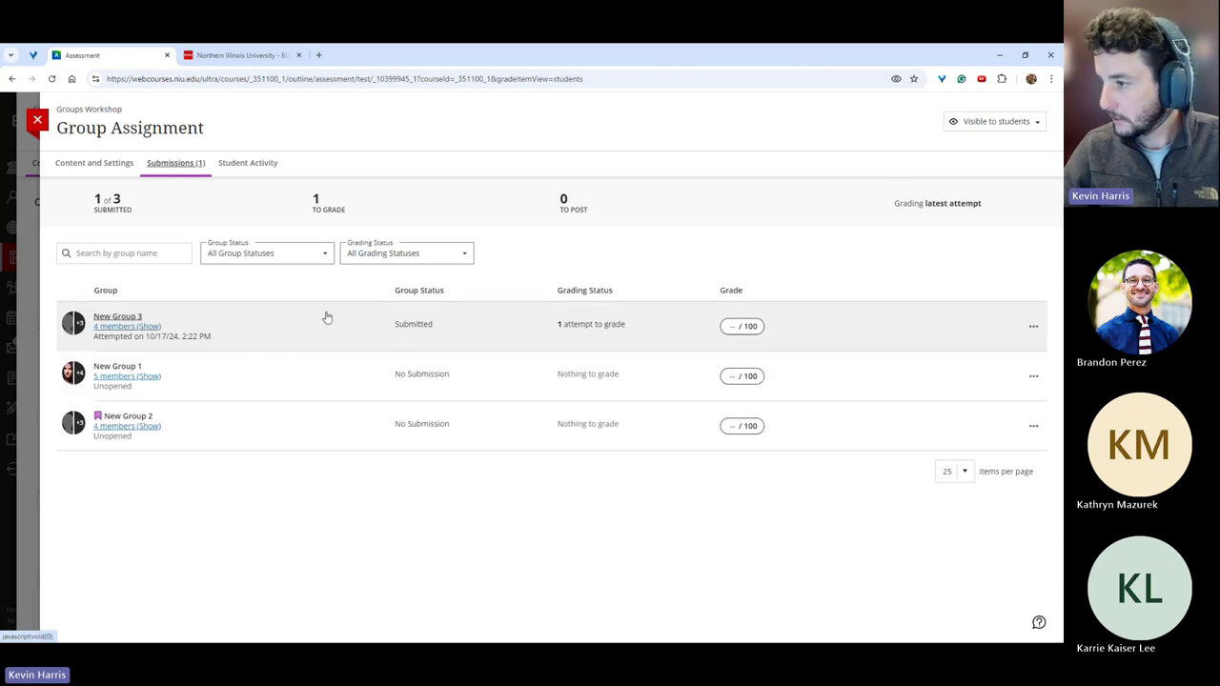
pyautogui.click(320, 325)
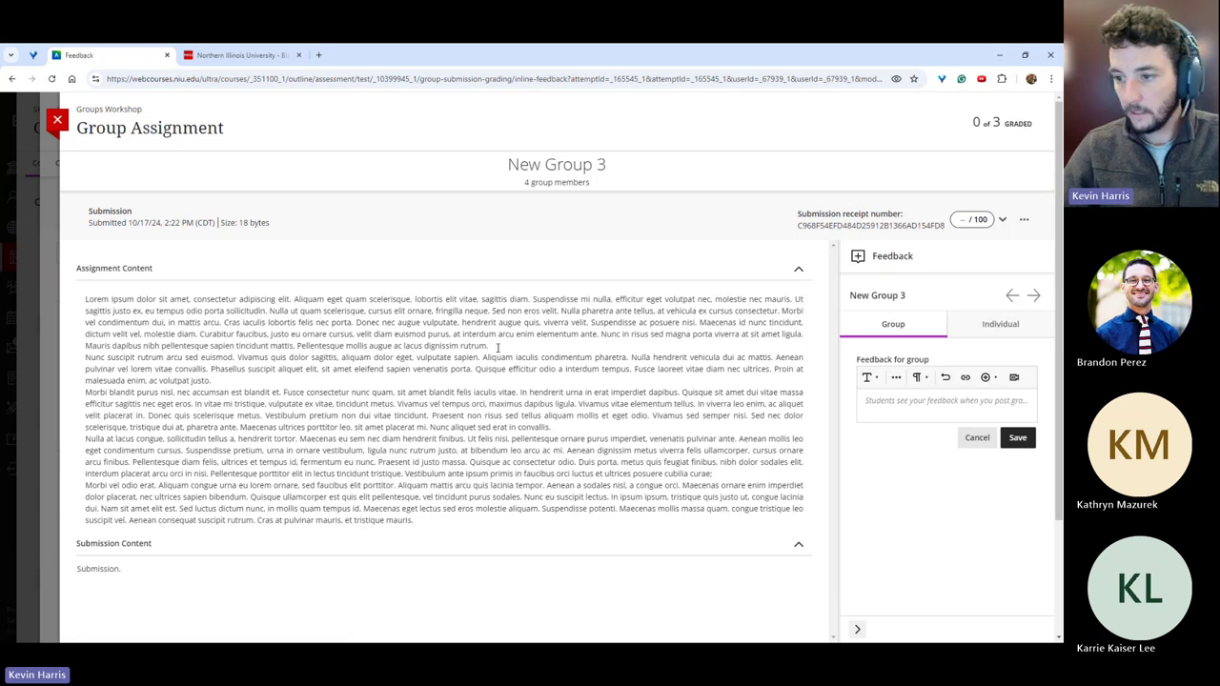
pyautogui.scroll(-2, 214, 410)
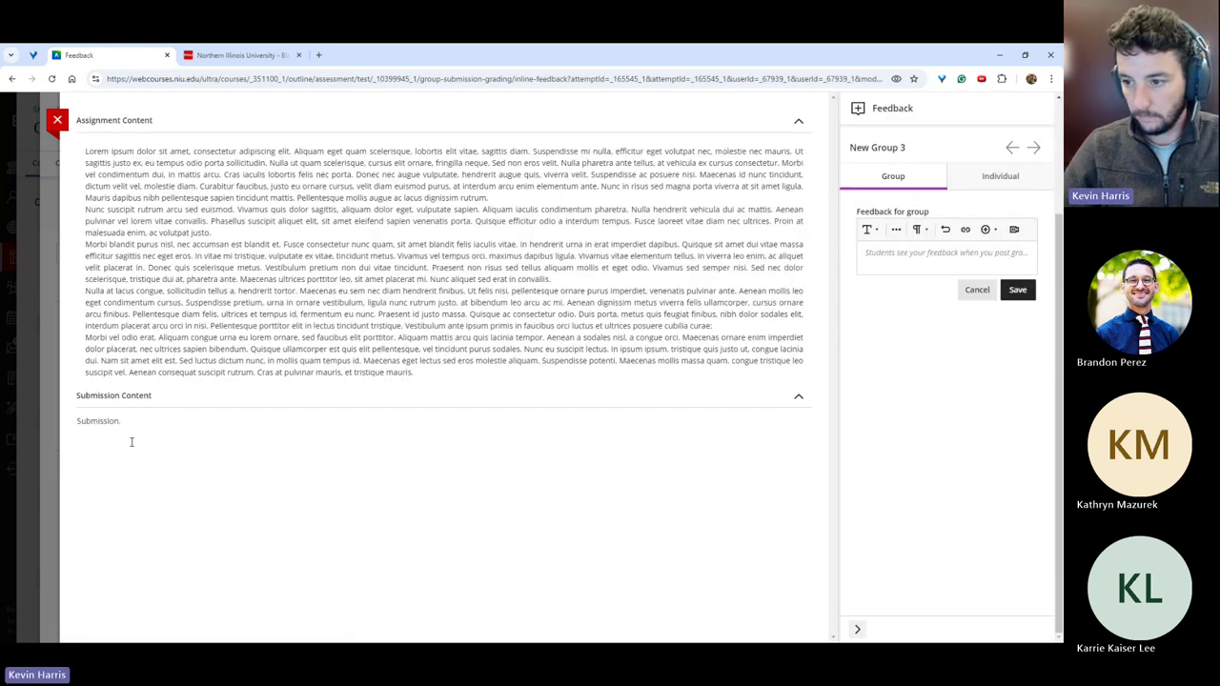
pyautogui.moveTo(117, 423); pyautogui.dragTo(96, 423)
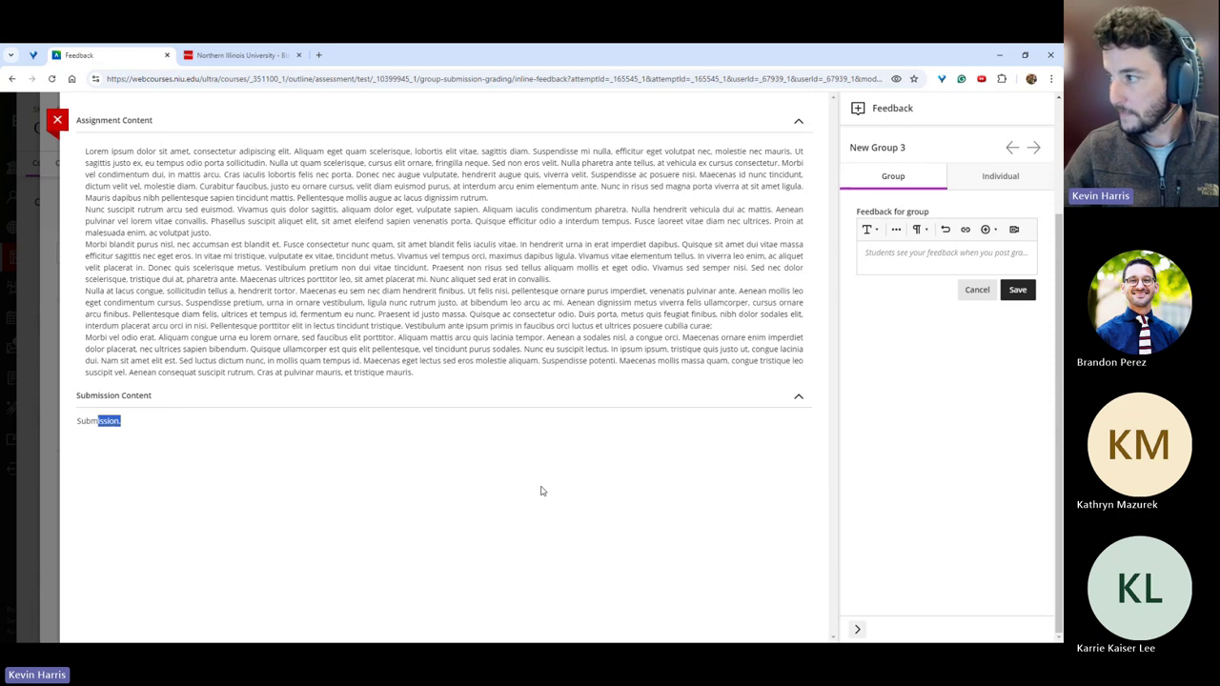
pyautogui.scroll(2, 542, 489)
# Grade New Group 3's submission with 90 out of 100.
pyautogui.click(962, 220)
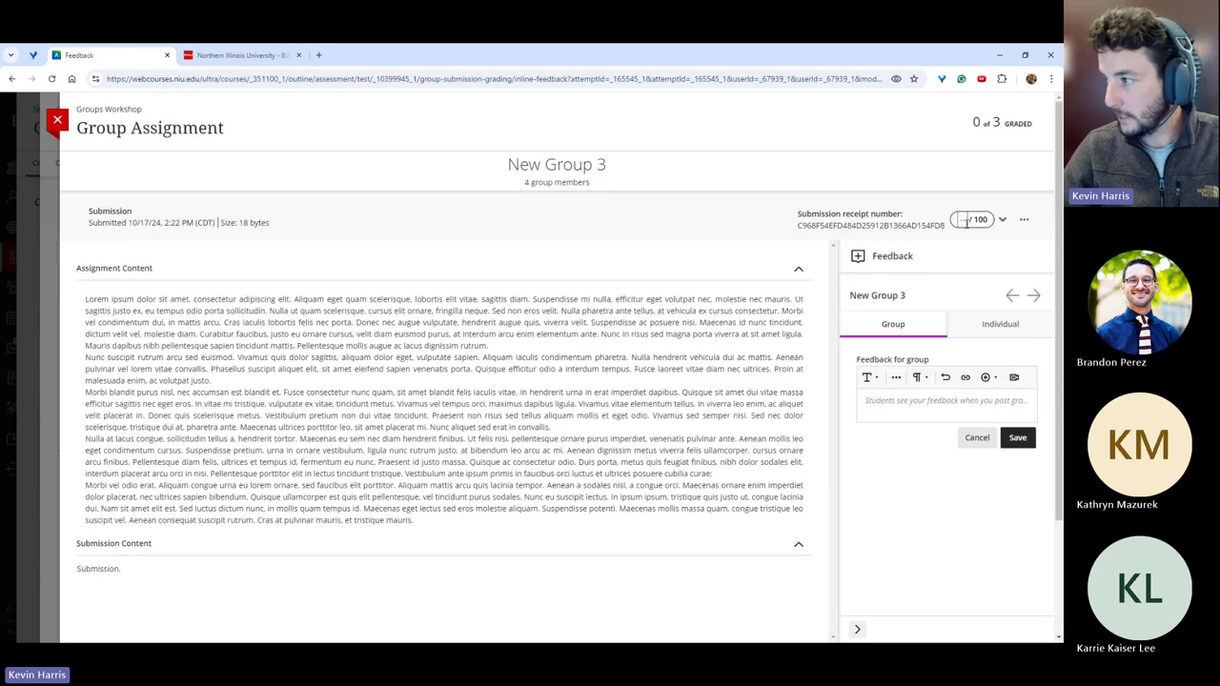
pyautogui.write('90')
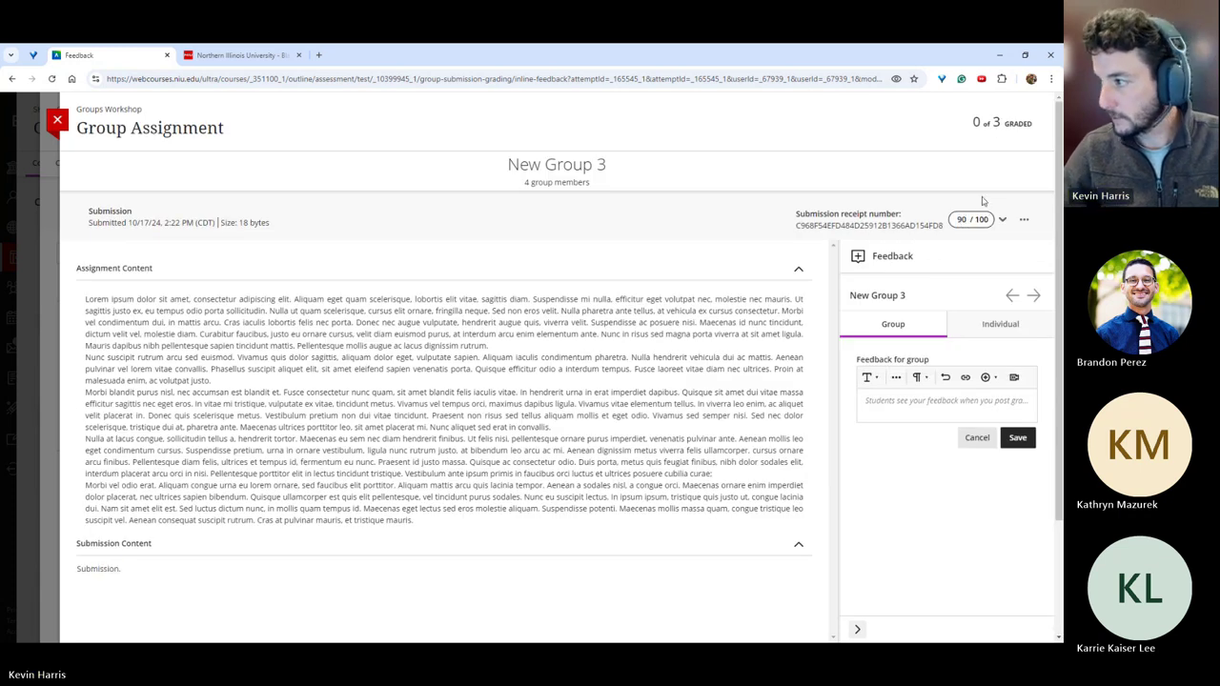
pyautogui.click(963, 295)
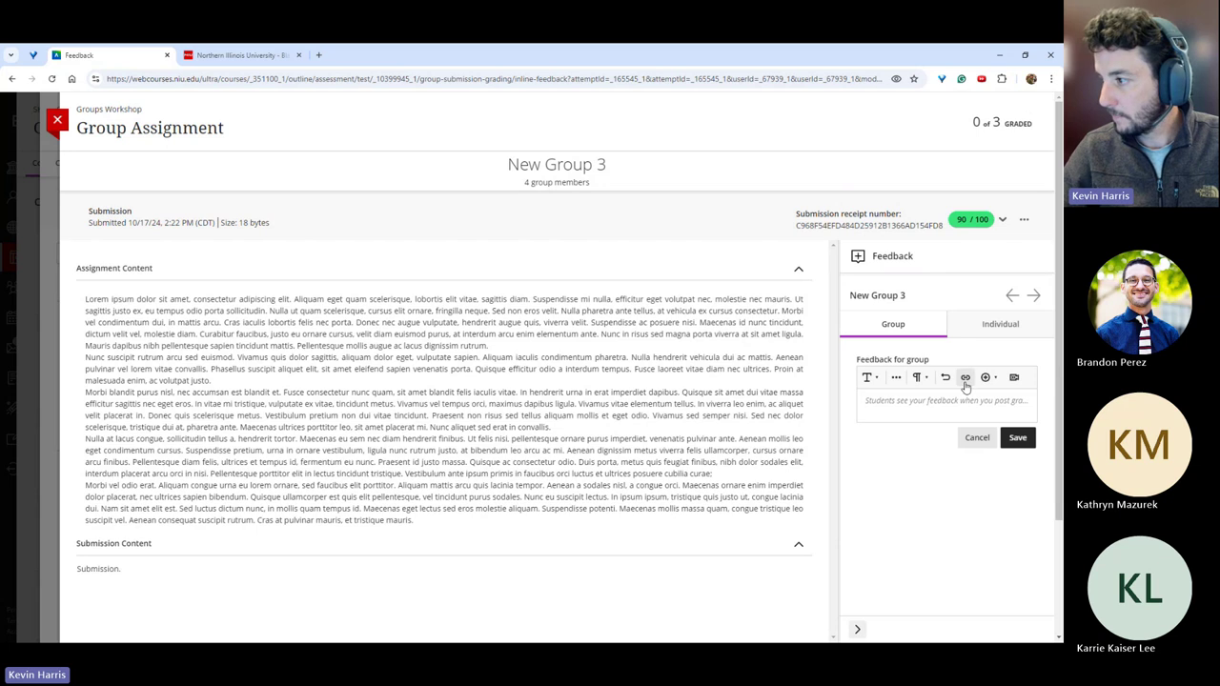
# Examine the group feedback field and the individual feedback fields for the members of New Group 3.
pyautogui.click(936, 410)
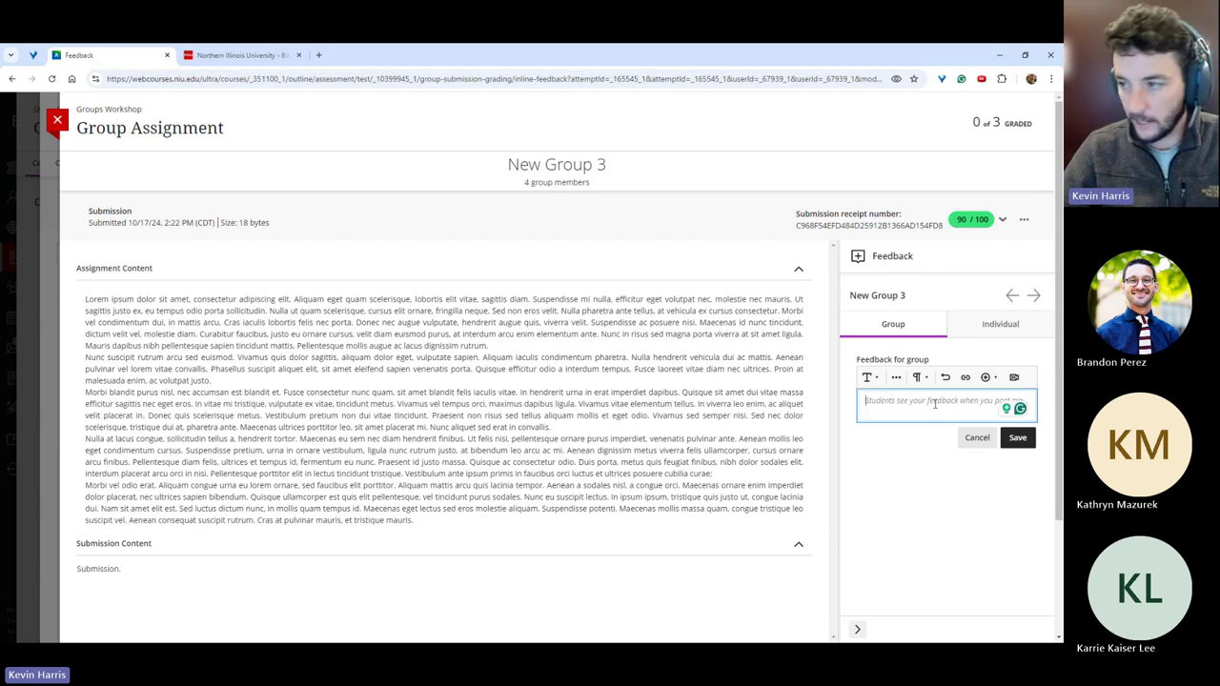
pyautogui.click(989, 328)
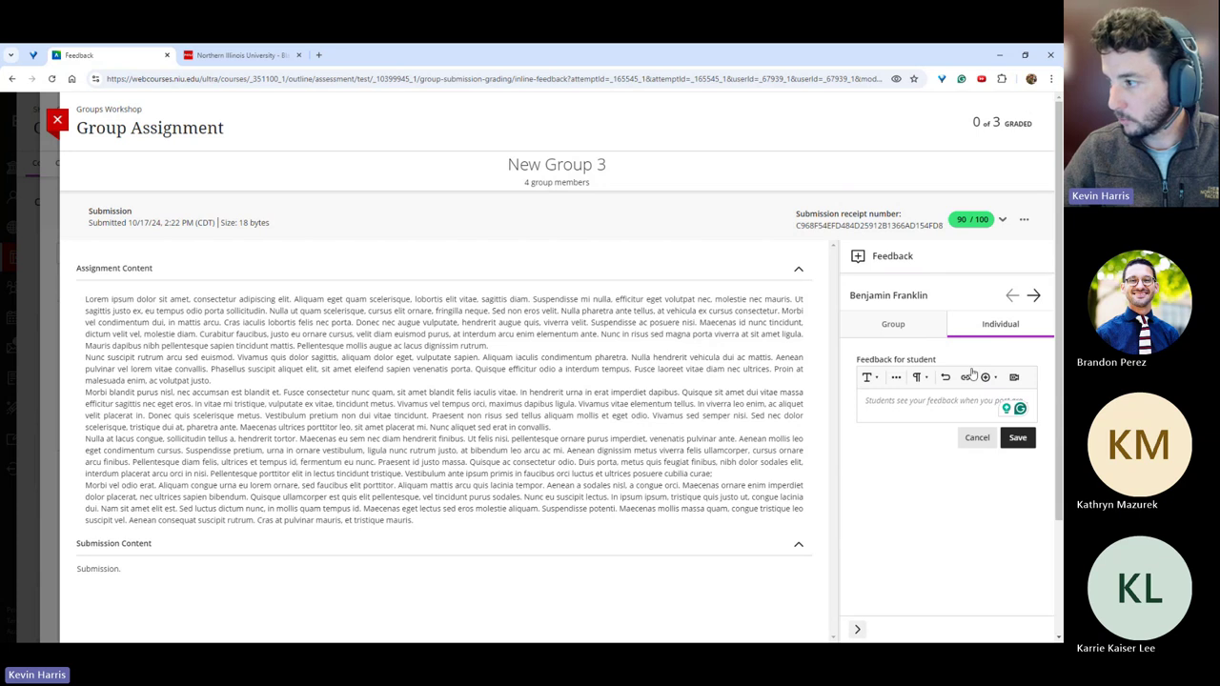
pyautogui.click(1034, 297)
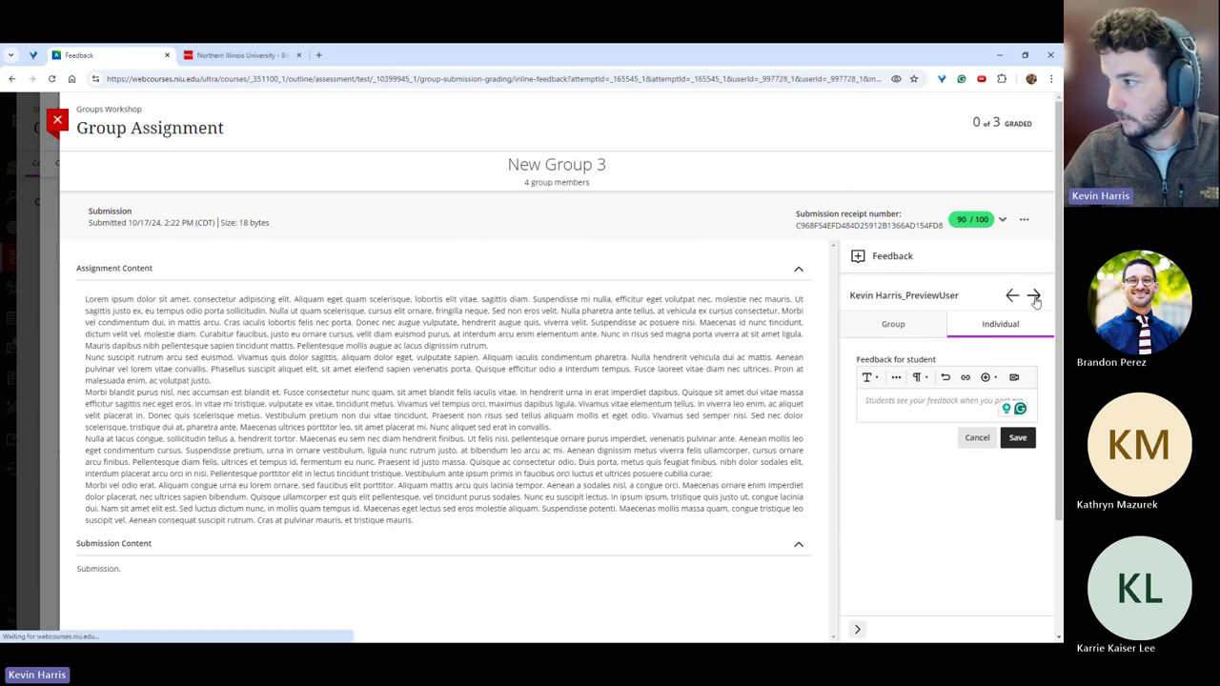
pyautogui.click(1012, 296)
pyautogui.click(1034, 296)
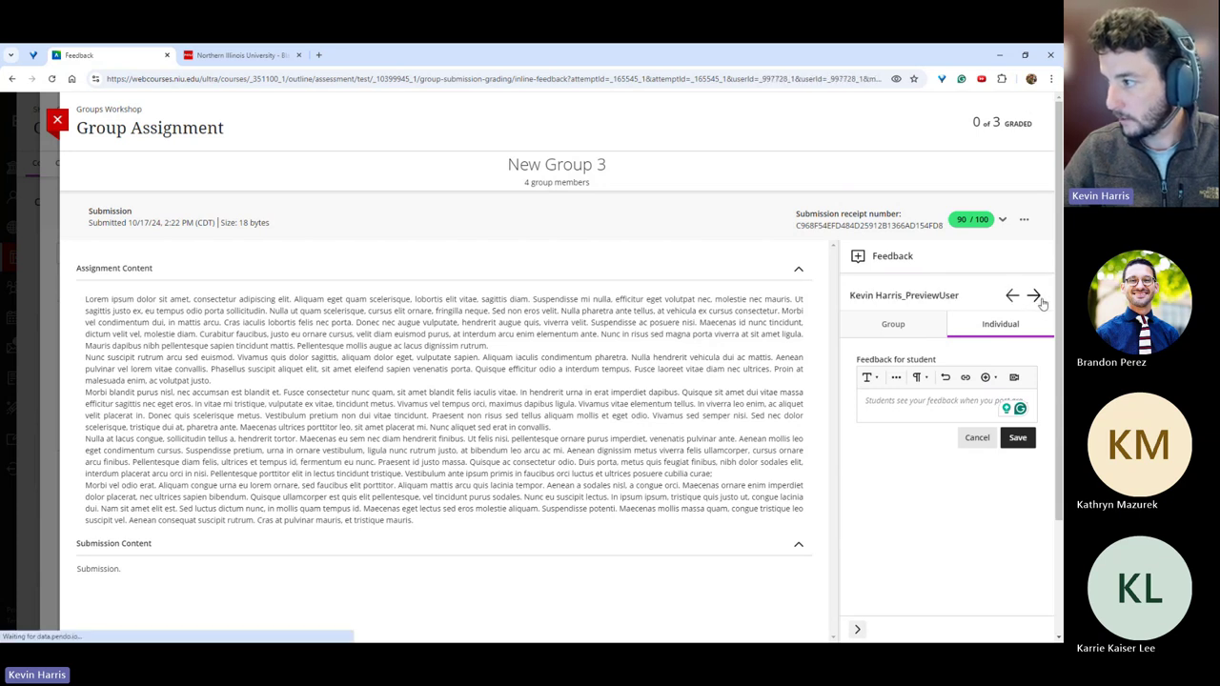
pyautogui.click(1033, 295)
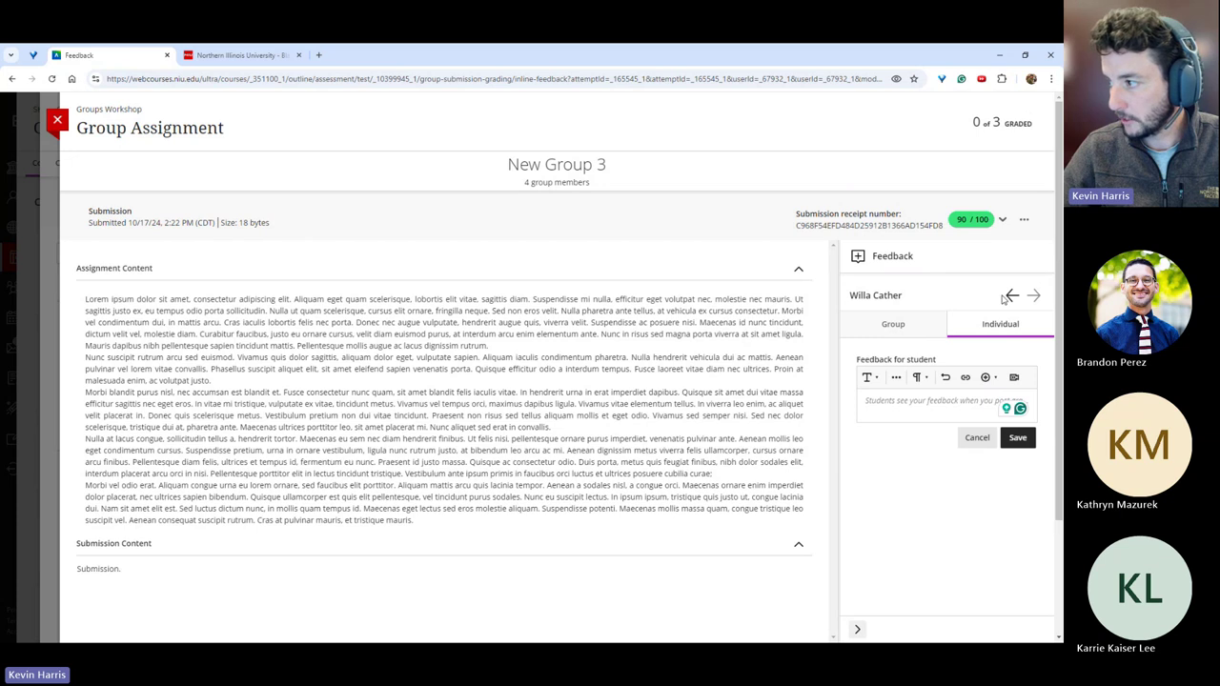
# Check the members' individual feedback fields, post New Group 3's grade for the Group Assignment, and close the submission.
pyautogui.click(1010, 296)
pyautogui.click(1011, 297)
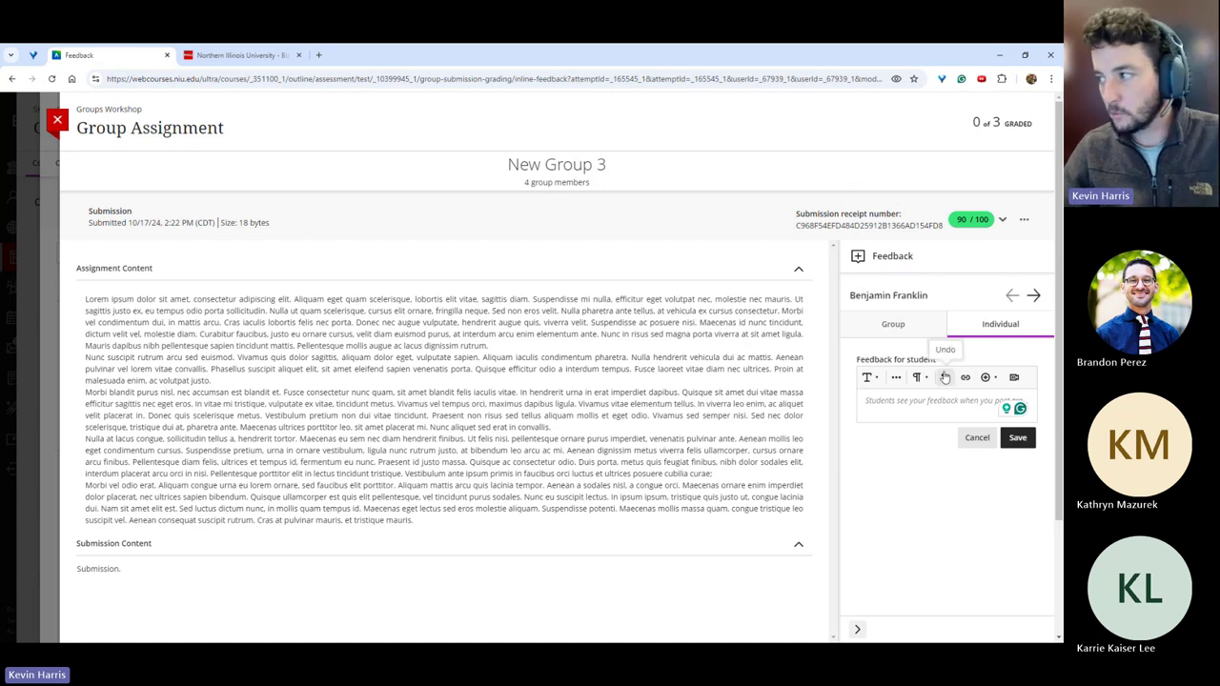
pyautogui.click(1001, 220)
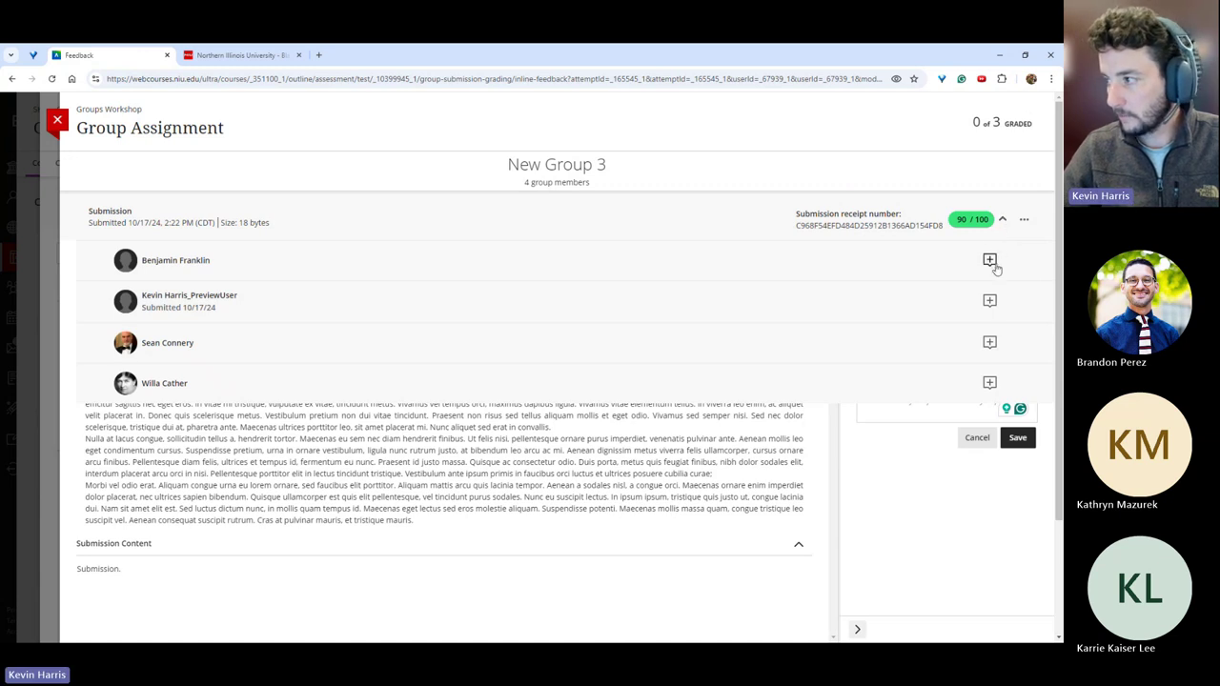
pyautogui.click(1023, 222)
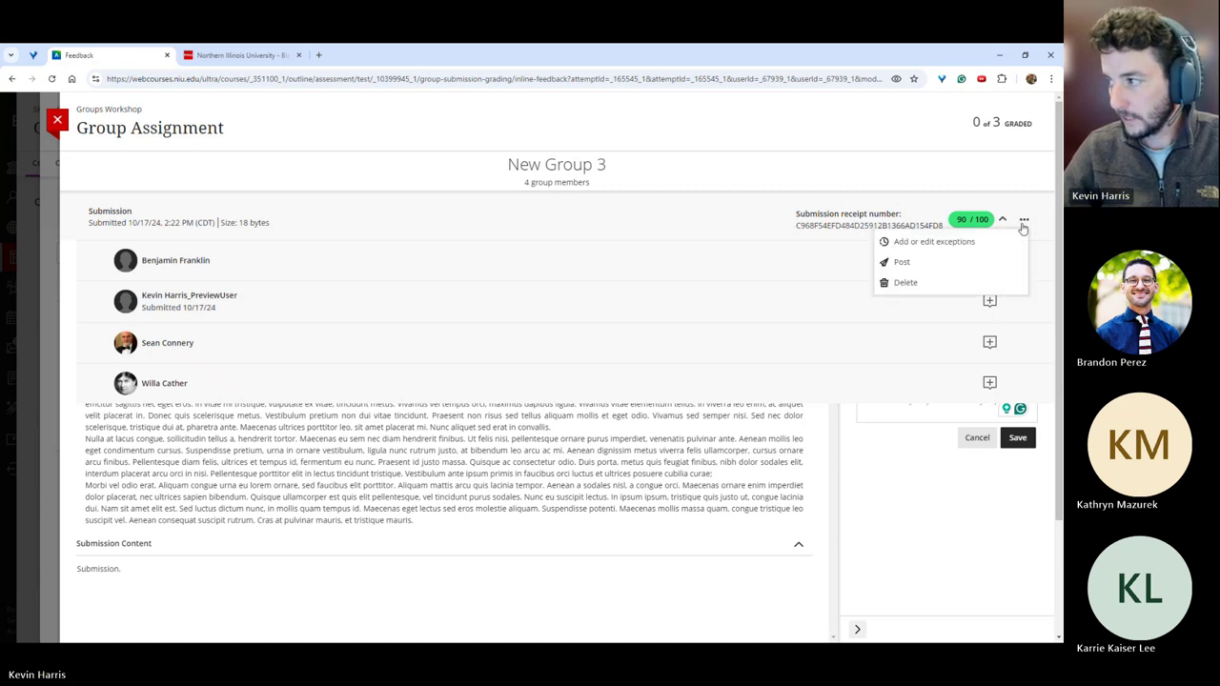
pyautogui.click(916, 263)
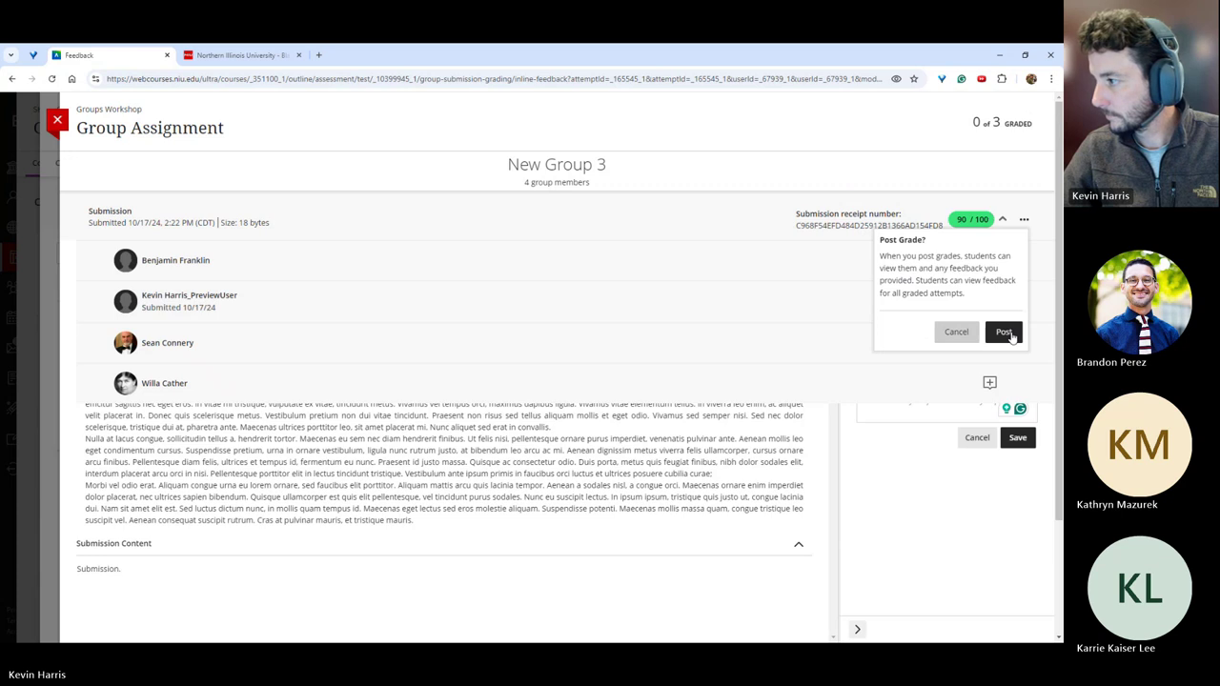
pyautogui.click(1005, 333)
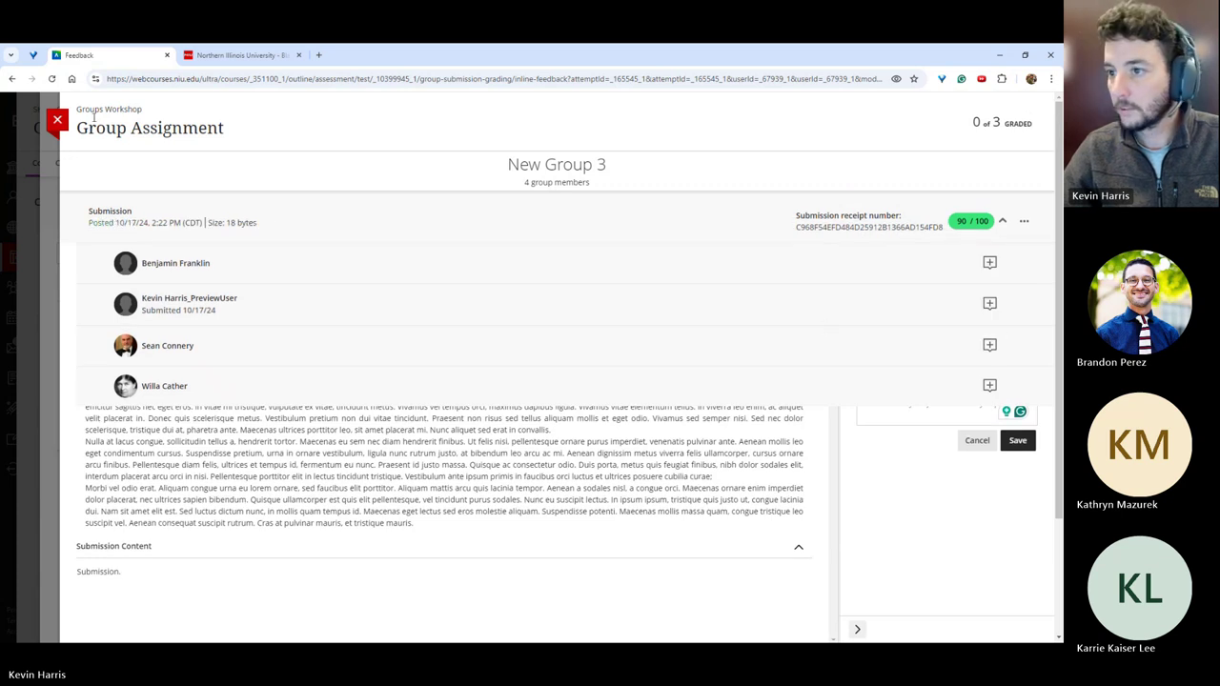
pyautogui.click(57, 120)
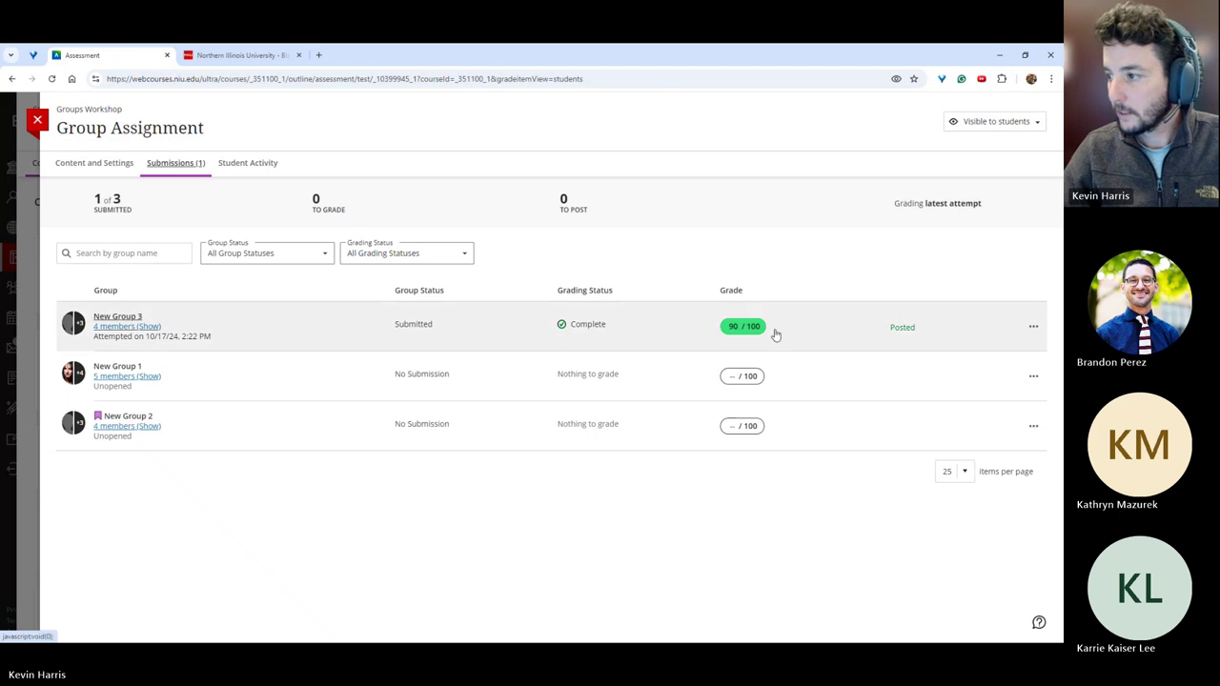
# Reopen New Group 3's submission and inspect the options available for the group in the Group Assignment's submissions list.
pyautogui.click(664, 330)
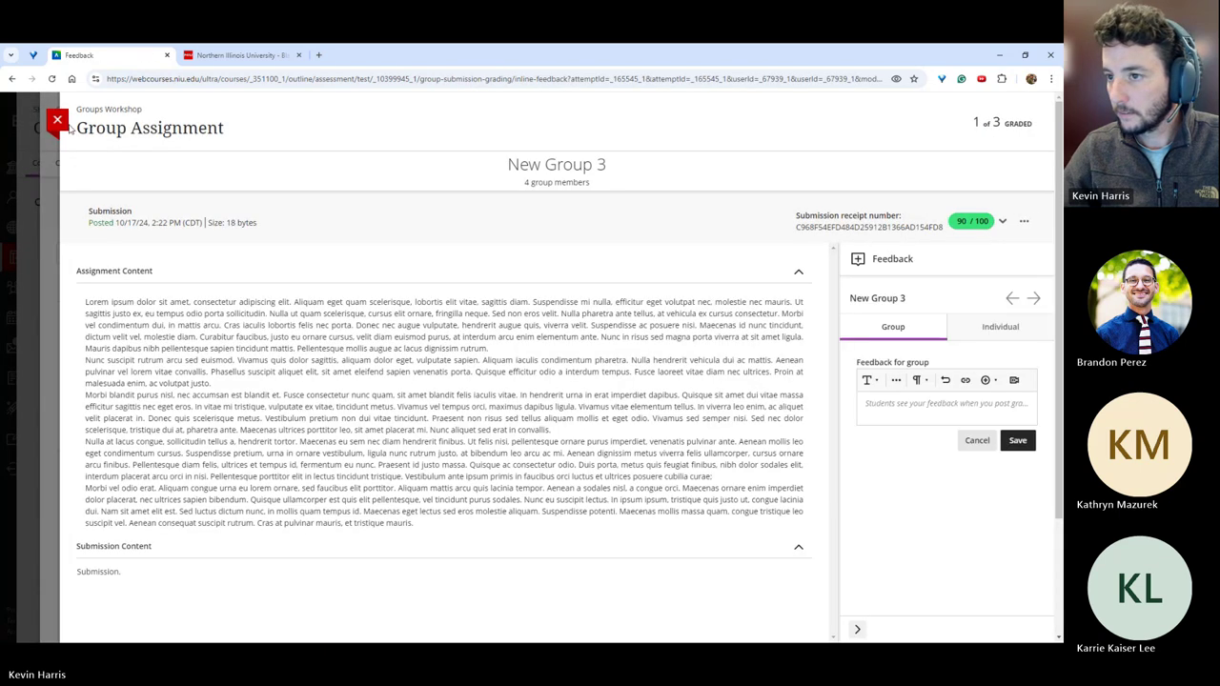
pyautogui.click(65, 126)
pyautogui.click(1032, 328)
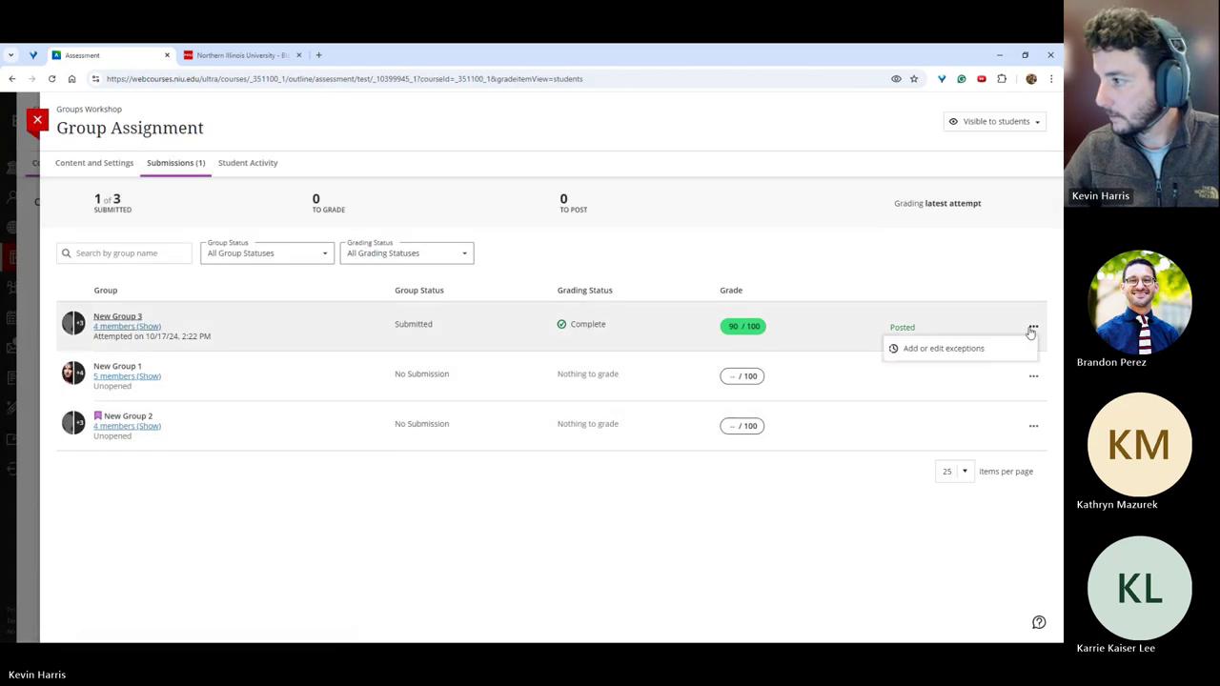
pyautogui.click(827, 277)
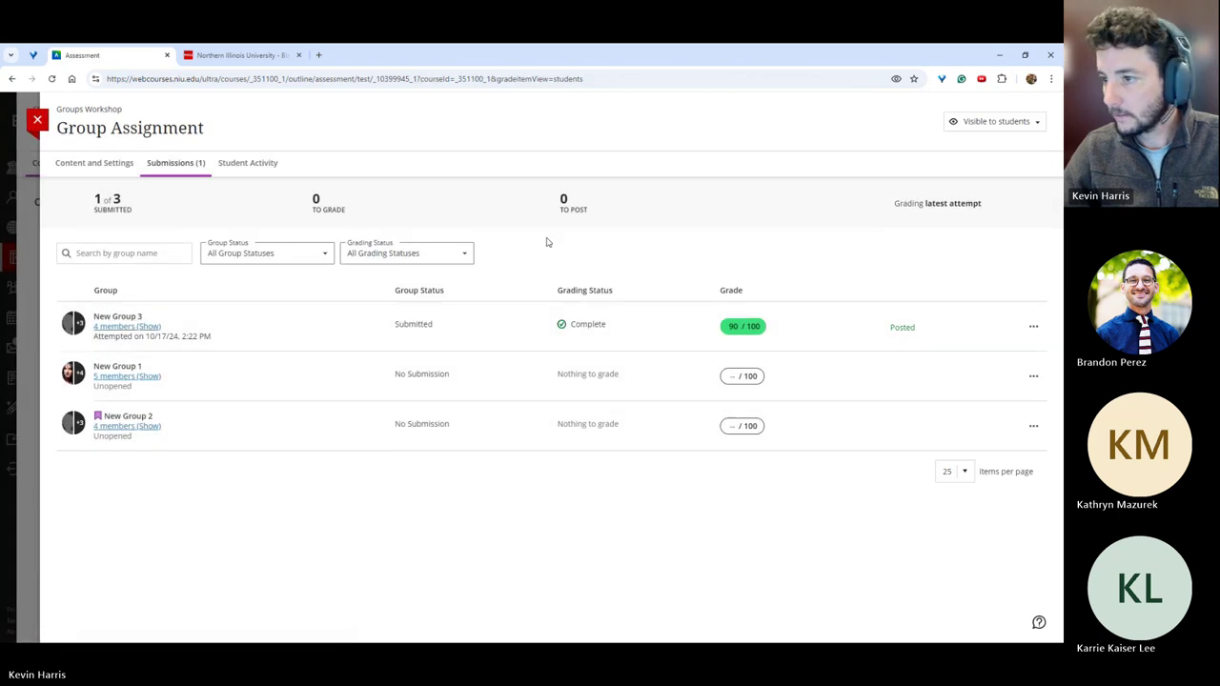
# View New Group 3's Group Assignment submission through the course gradebook's gradable items, and return to the gradebook.
pyautogui.click(40, 121)
pyautogui.click(280, 168)
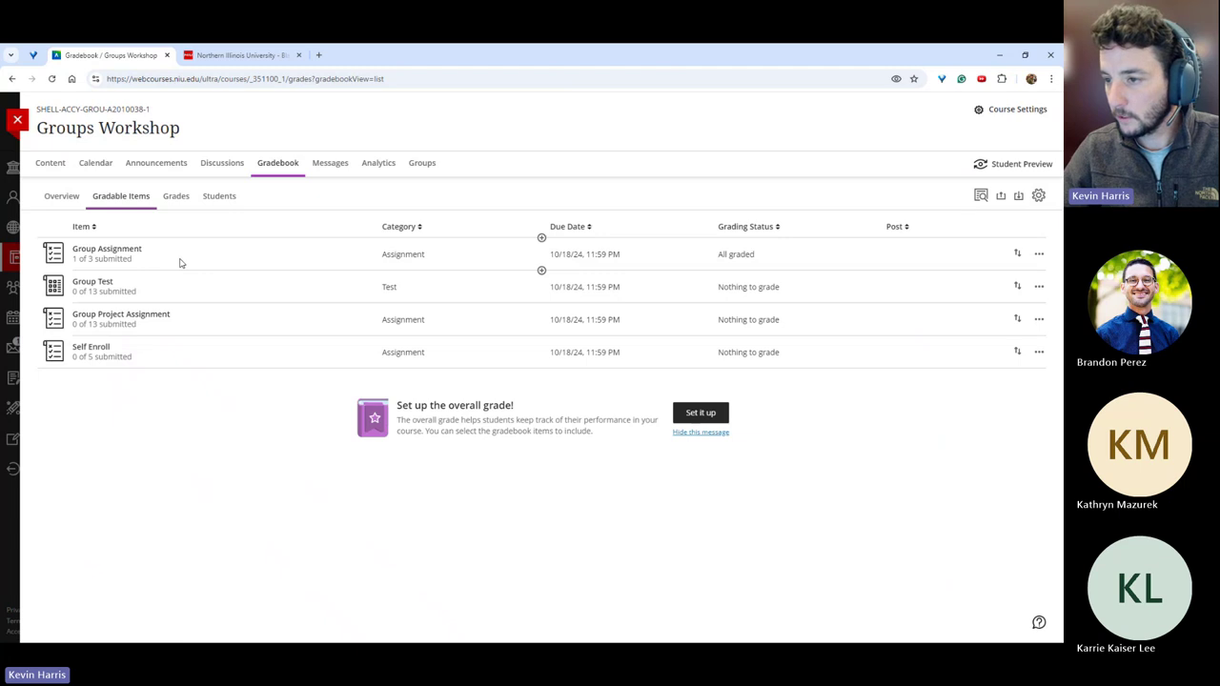
pyautogui.click(107, 251)
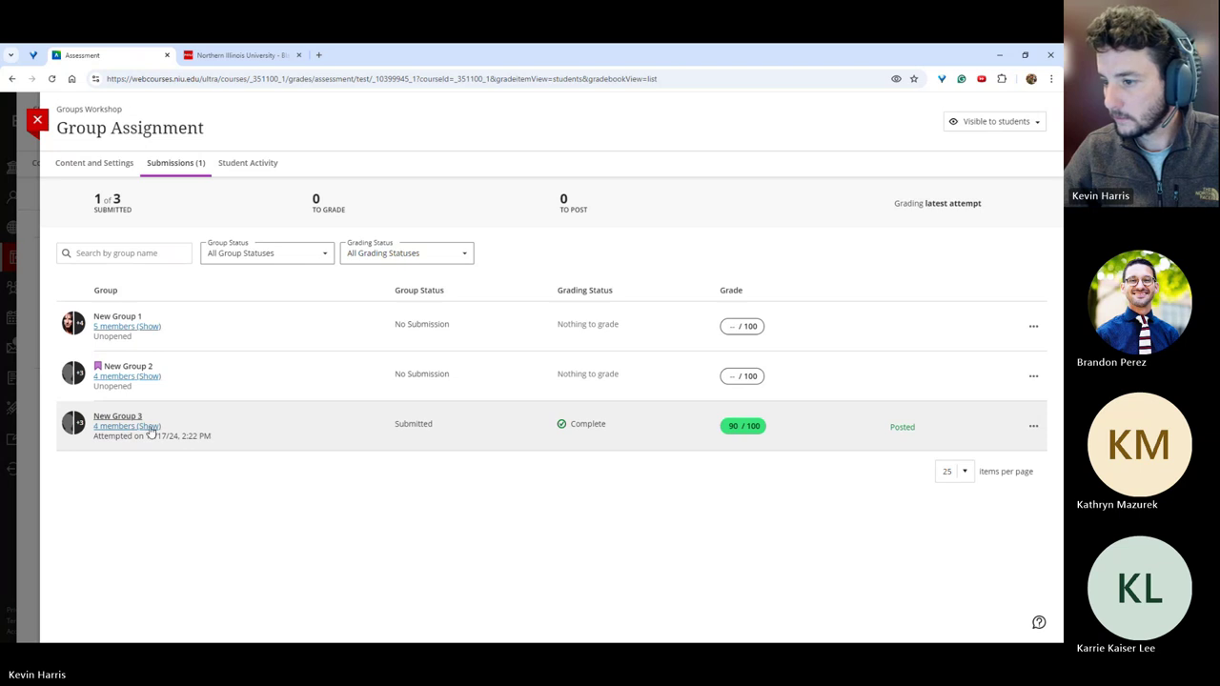
pyautogui.click(223, 421)
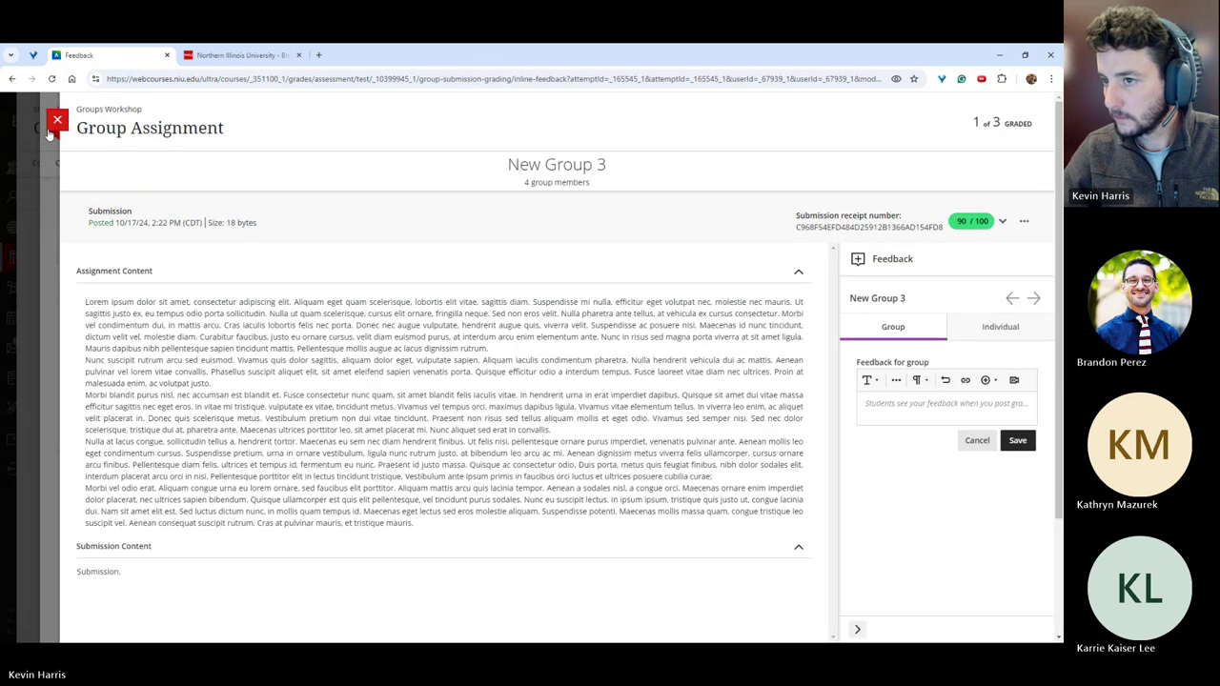
pyautogui.click(54, 122)
pyautogui.click(50, 130)
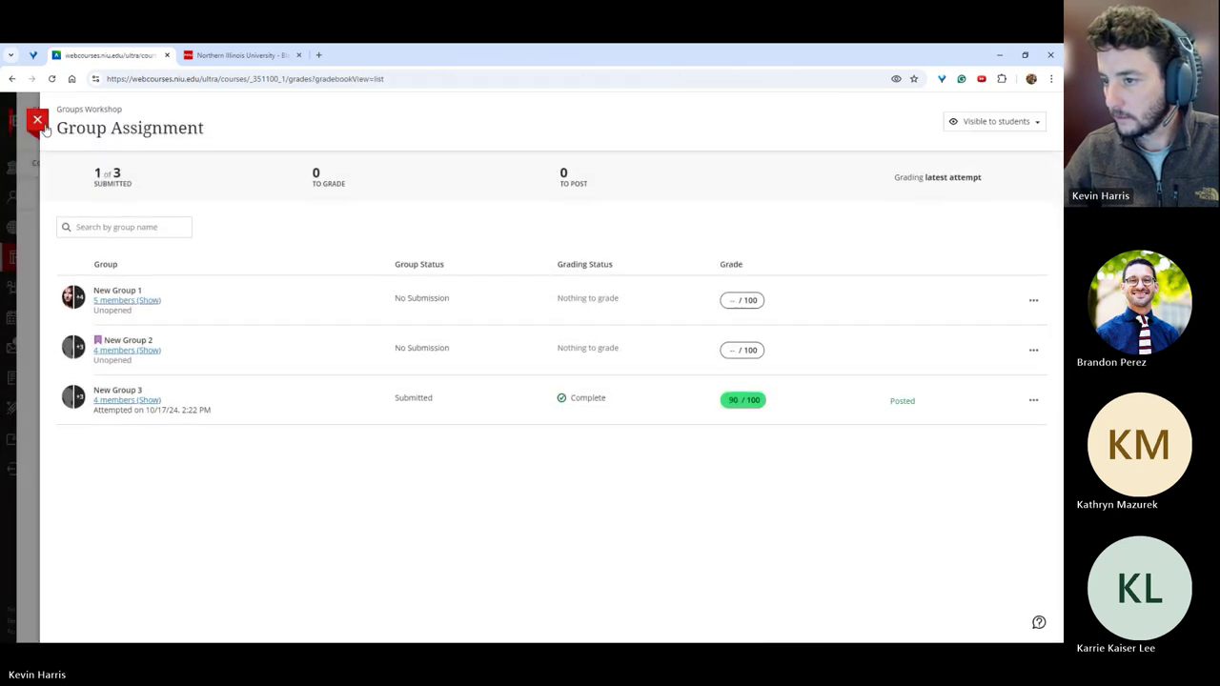
# Review each student's Group Assignment grade in the gradebook's grades grid.
pyautogui.click(174, 197)
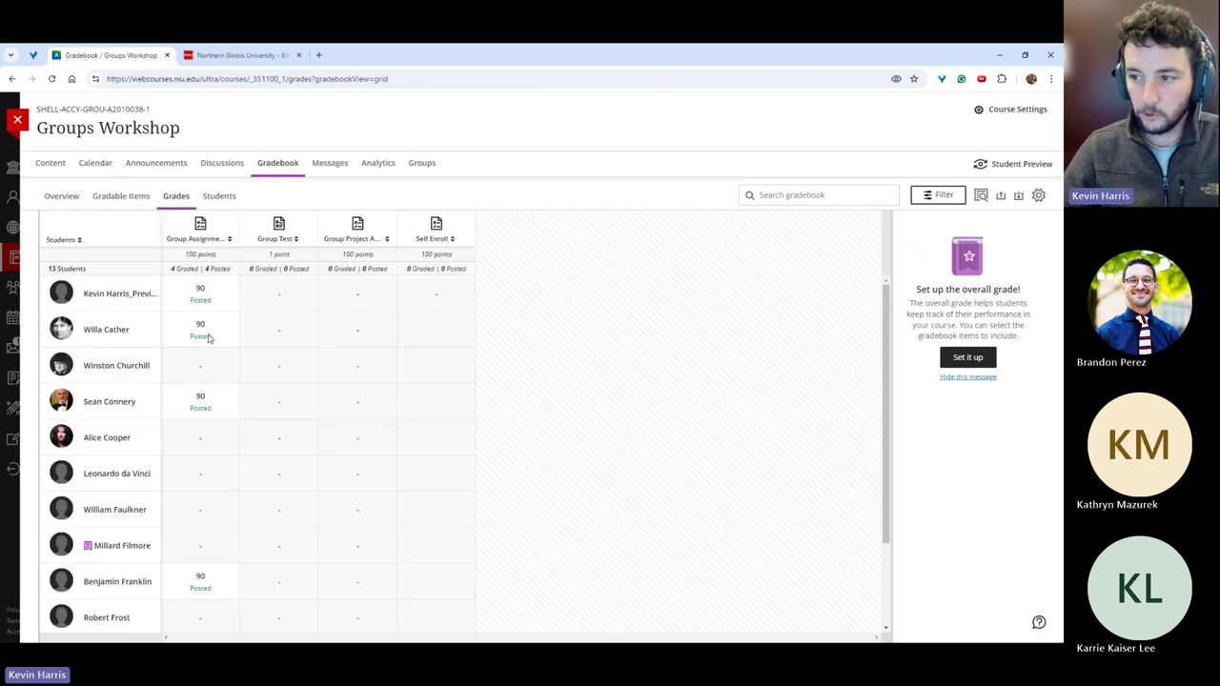
pyautogui.scroll(-2, 197, 569)
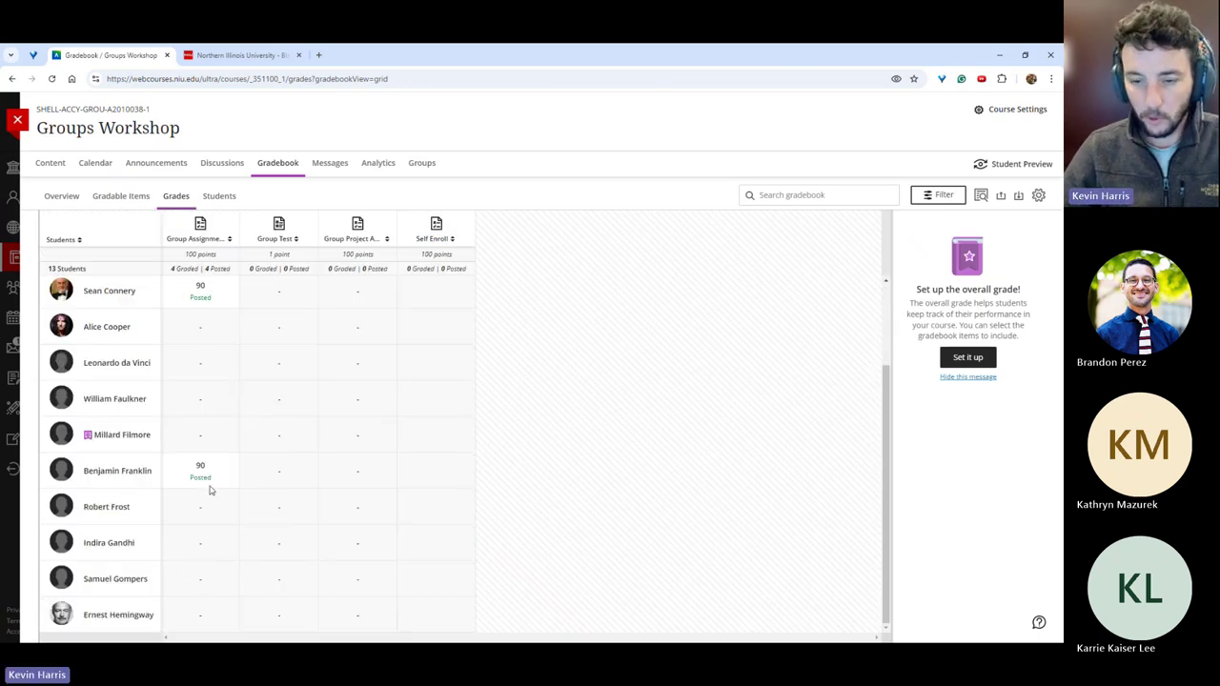
pyautogui.scroll(2, 189, 435)
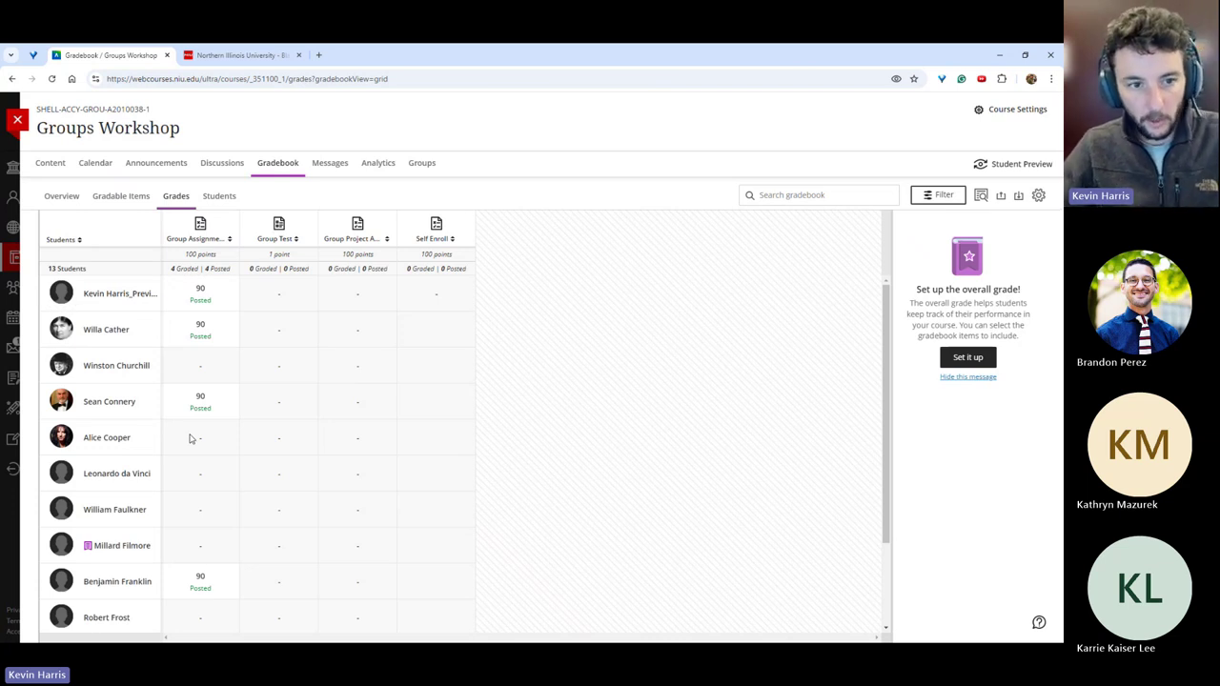
# Set Willa Cather's Group Assignment grade to 80 for that student only, declining to assign it to the whole group.
pyautogui.click(200, 329)
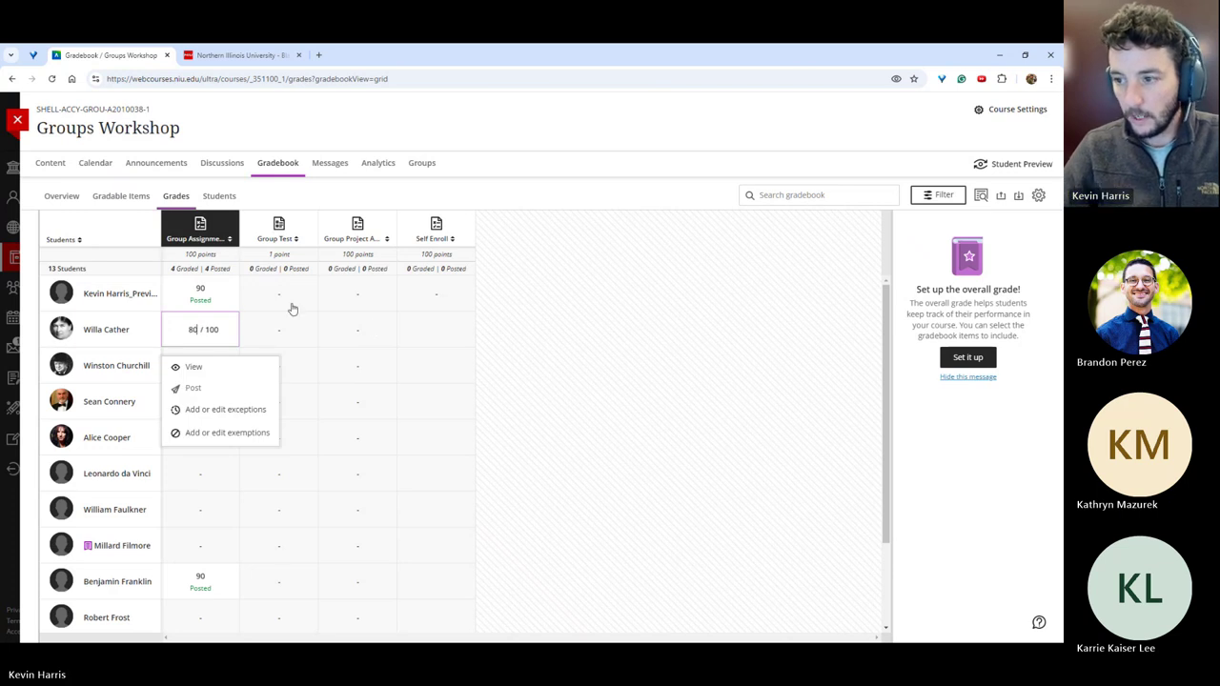
pyautogui.click(210, 389)
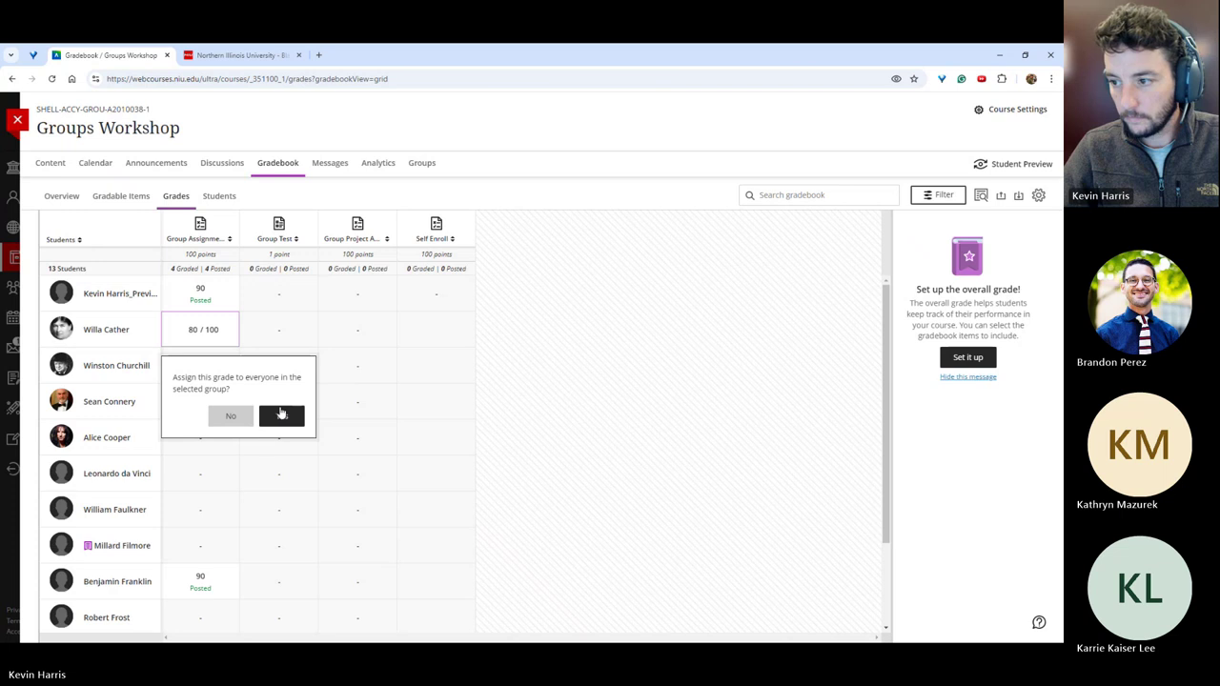
pyautogui.click(249, 416)
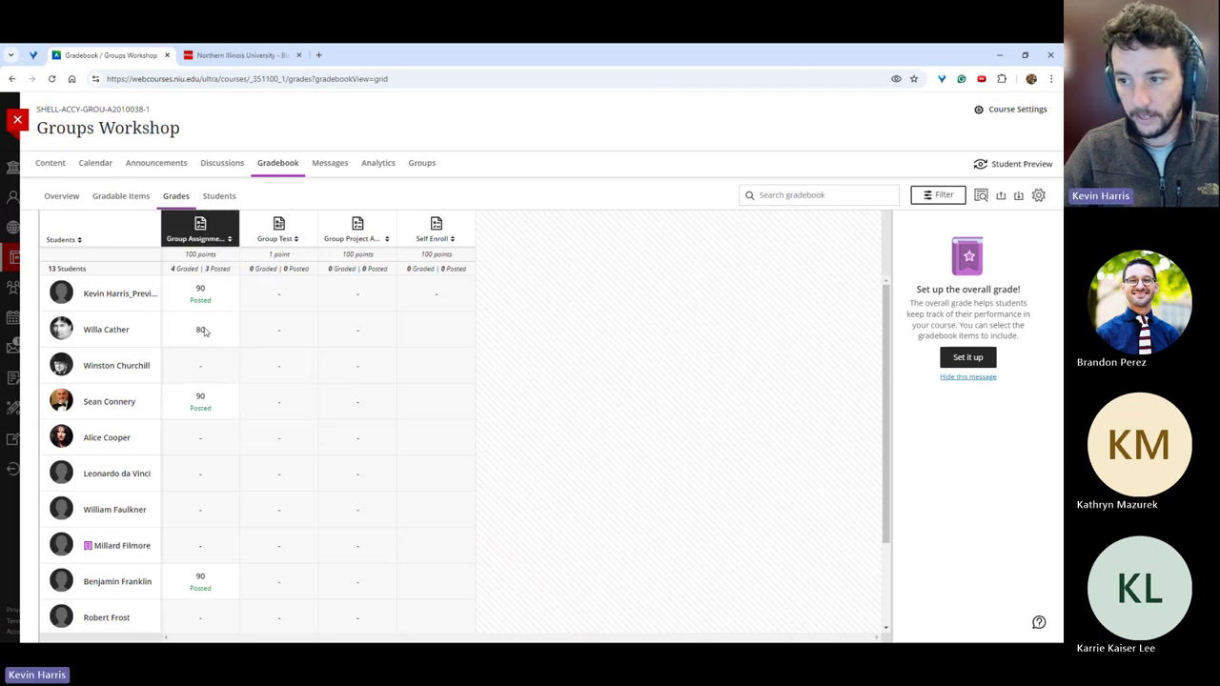
# Set Sean Connery's Group Assignment grade to 80 without assigning it to the whole group, and review the grades grid.
pyautogui.click(207, 400)
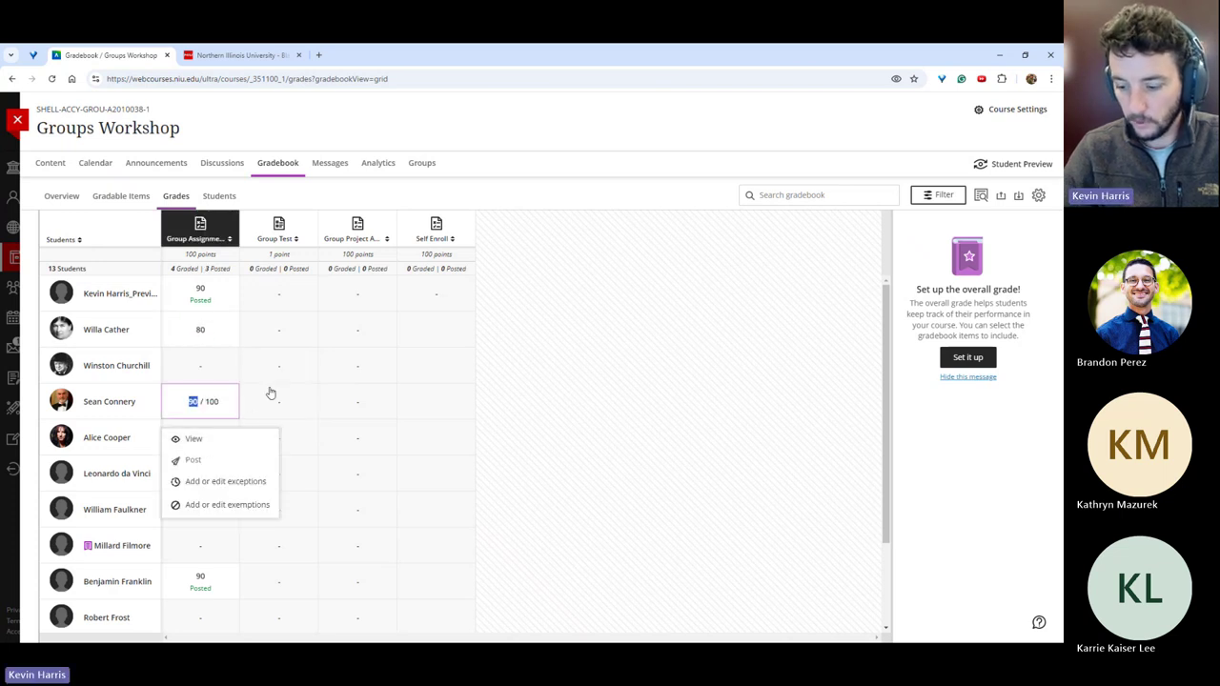
pyautogui.press('Return')
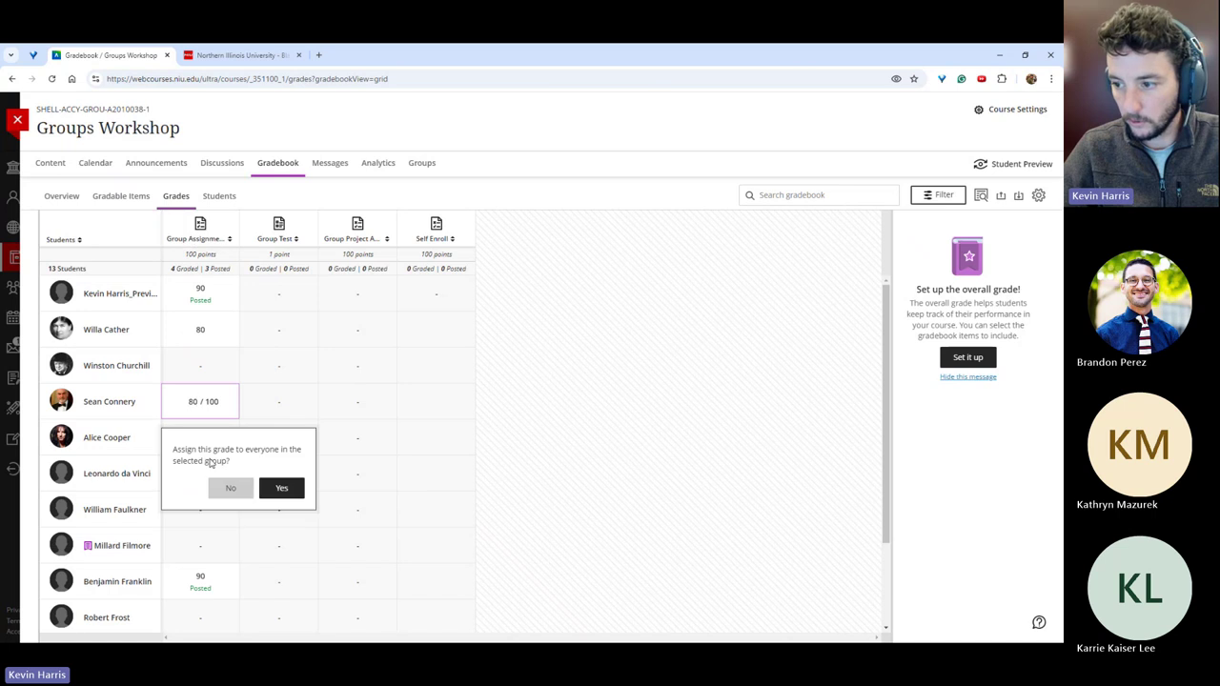
pyautogui.click(234, 488)
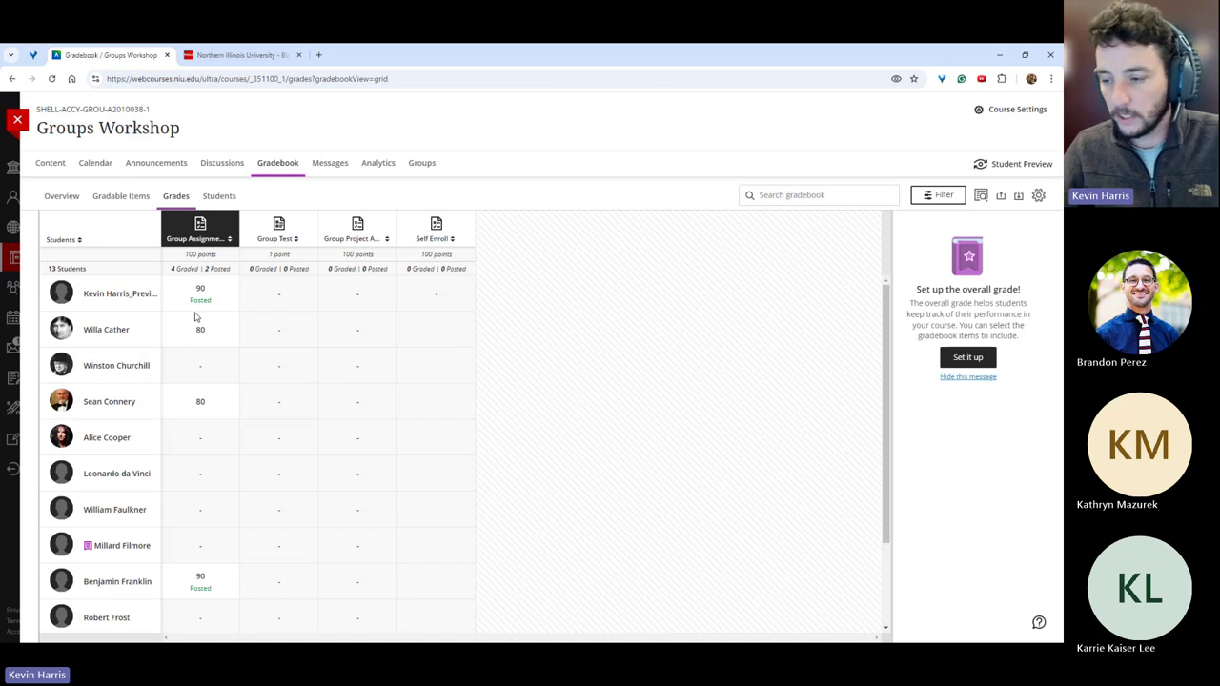
pyautogui.scroll(-2, 261, 340)
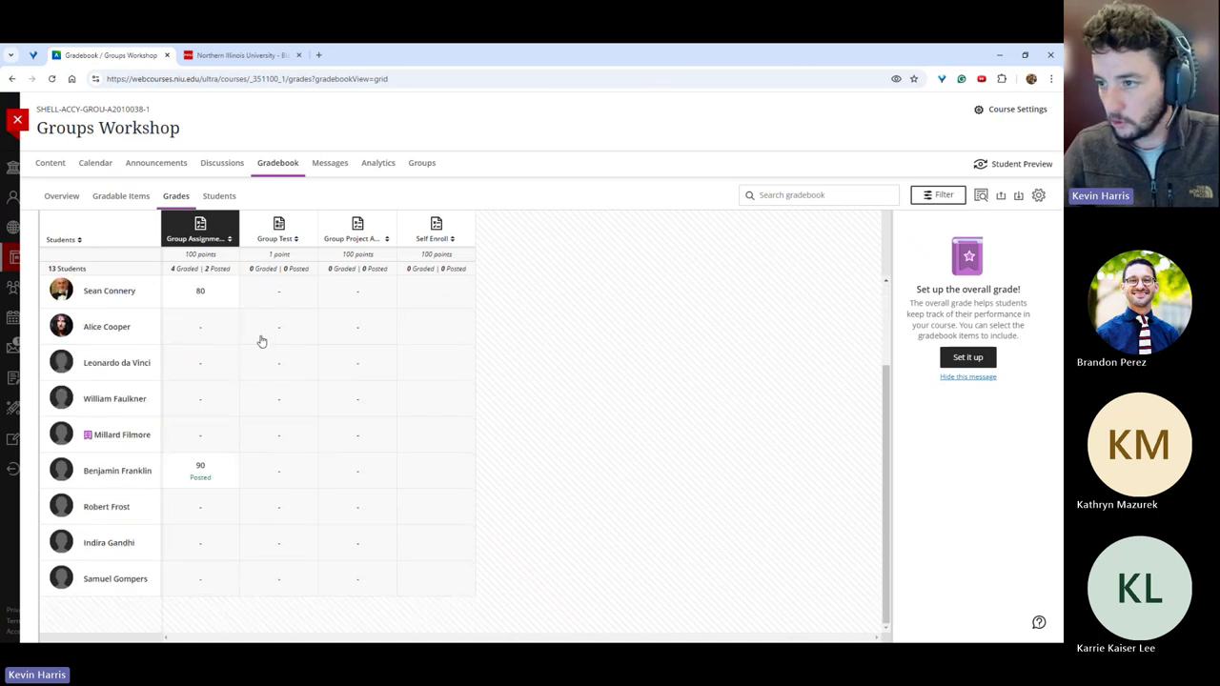
pyautogui.scroll(2, 258, 381)
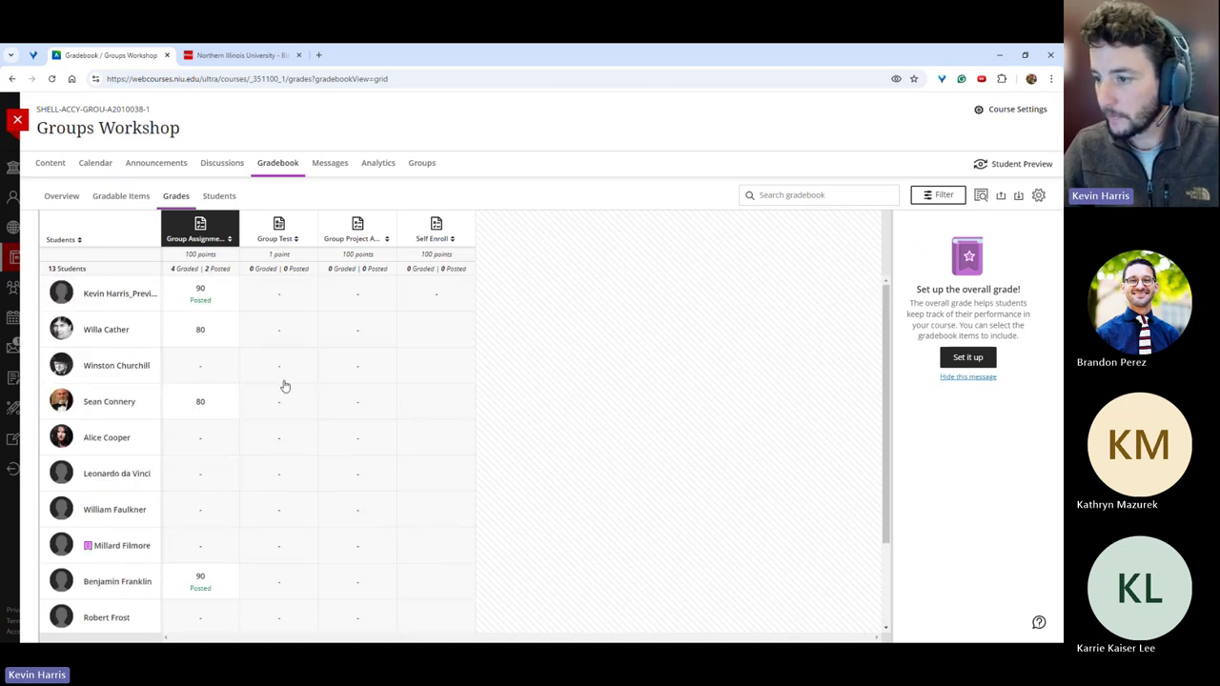
# Leave the gradebook and return to the Groups Workshop course content page.
pyautogui.click(51, 163)
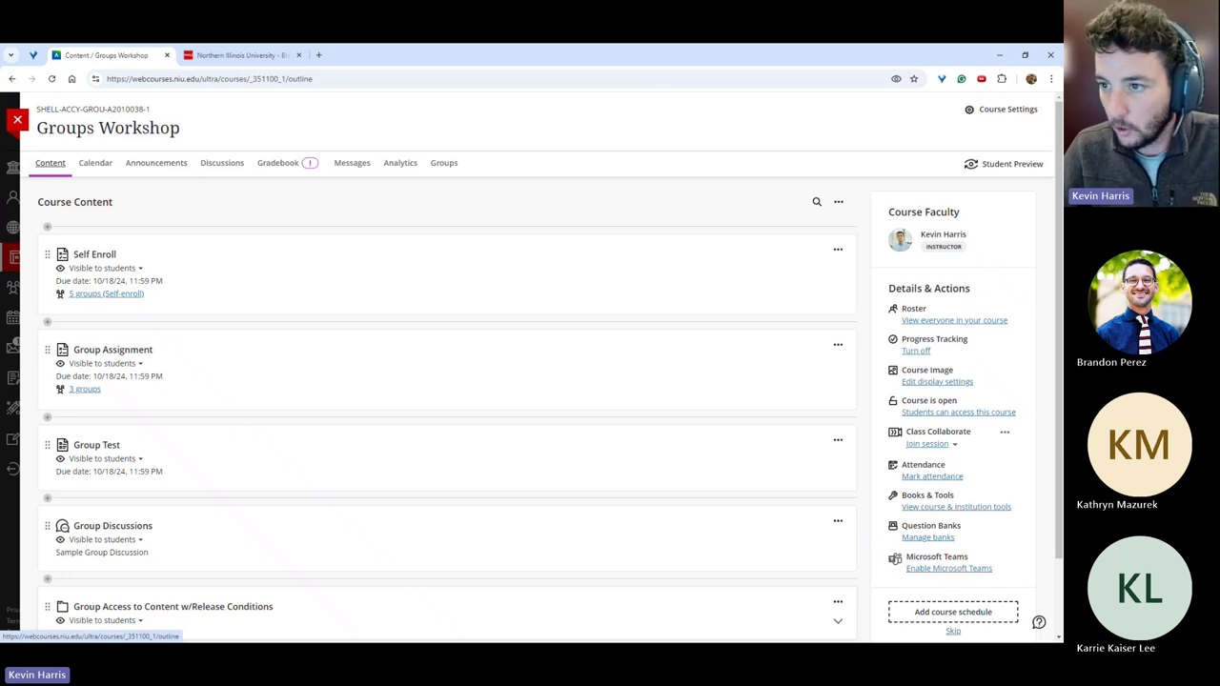
pyautogui.click(17, 119)
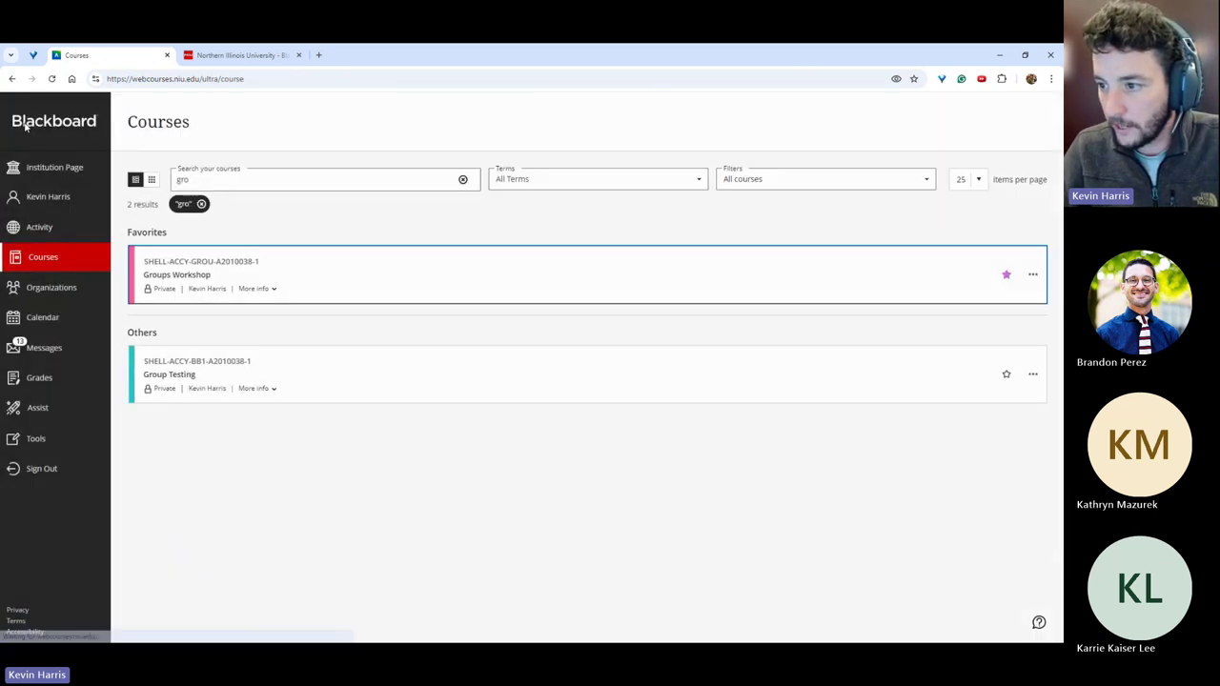
pyautogui.click(371, 277)
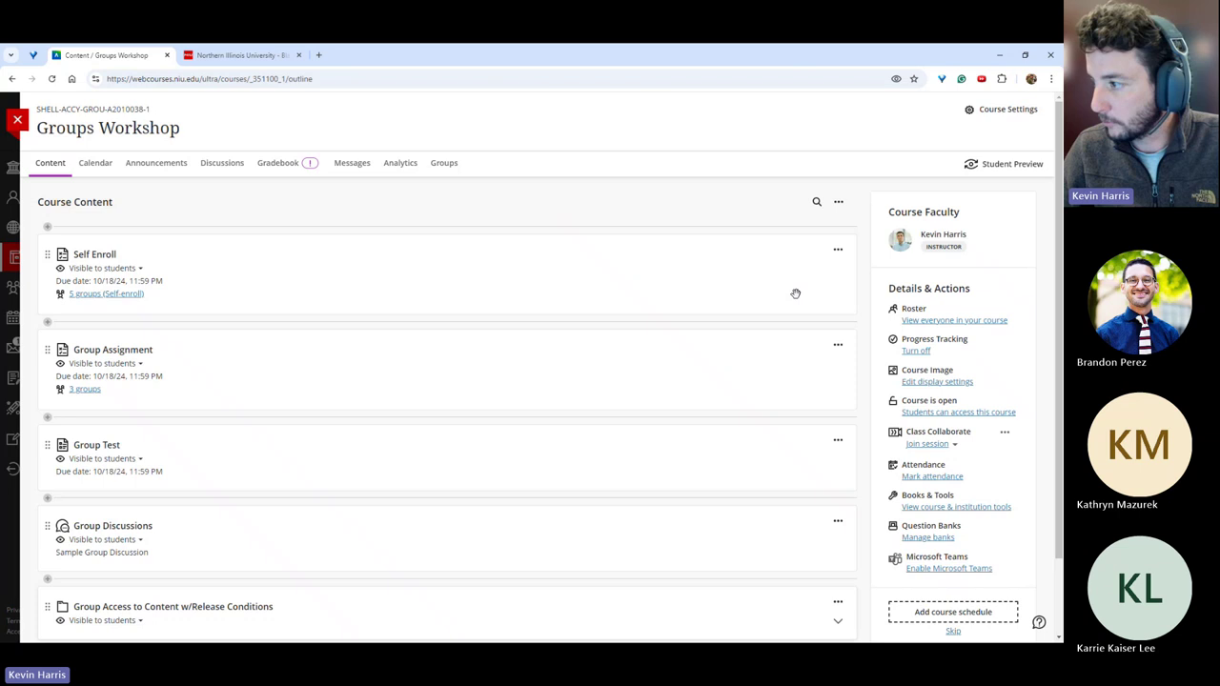
# Examine the Groups Workshop course roster for its members, roles and accommodations, and close it.
pyautogui.click(929, 320)
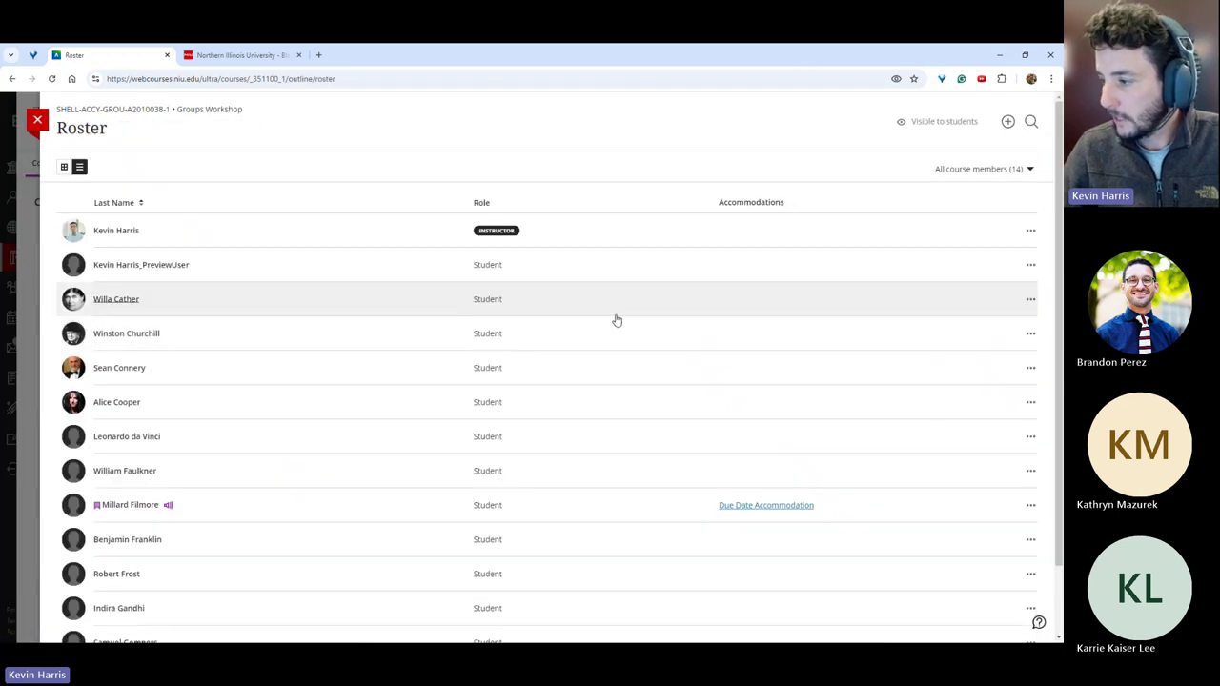
pyautogui.scroll(-2, 620, 328)
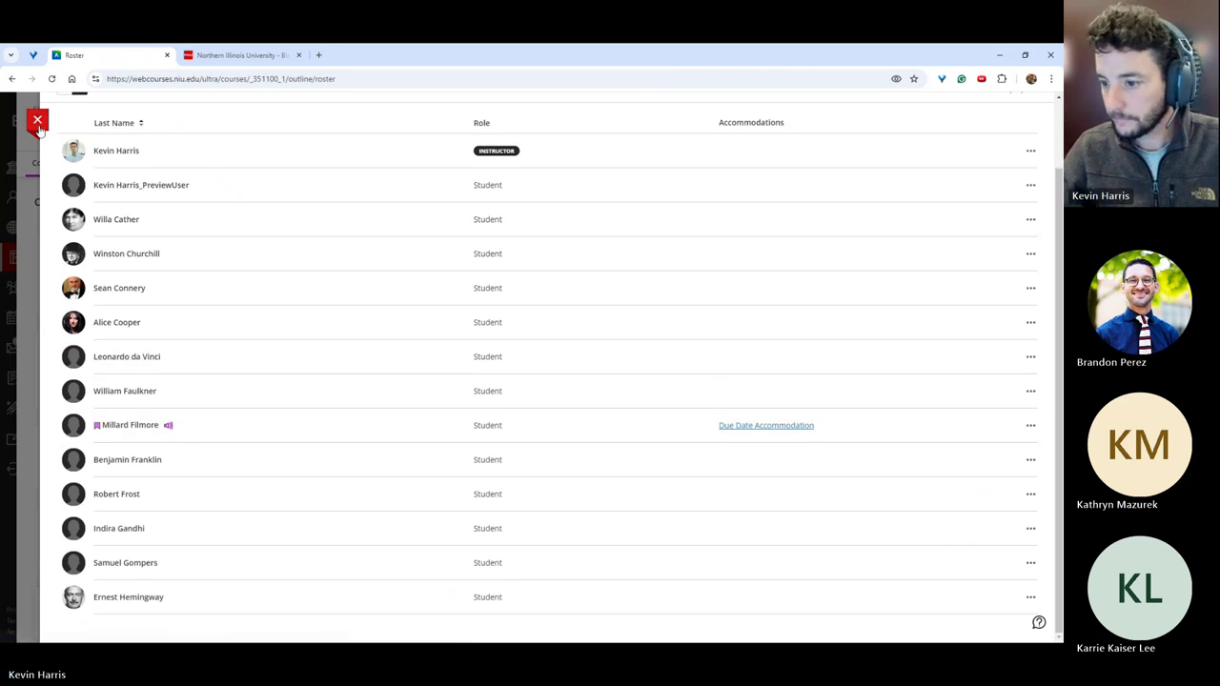
pyautogui.click(37, 120)
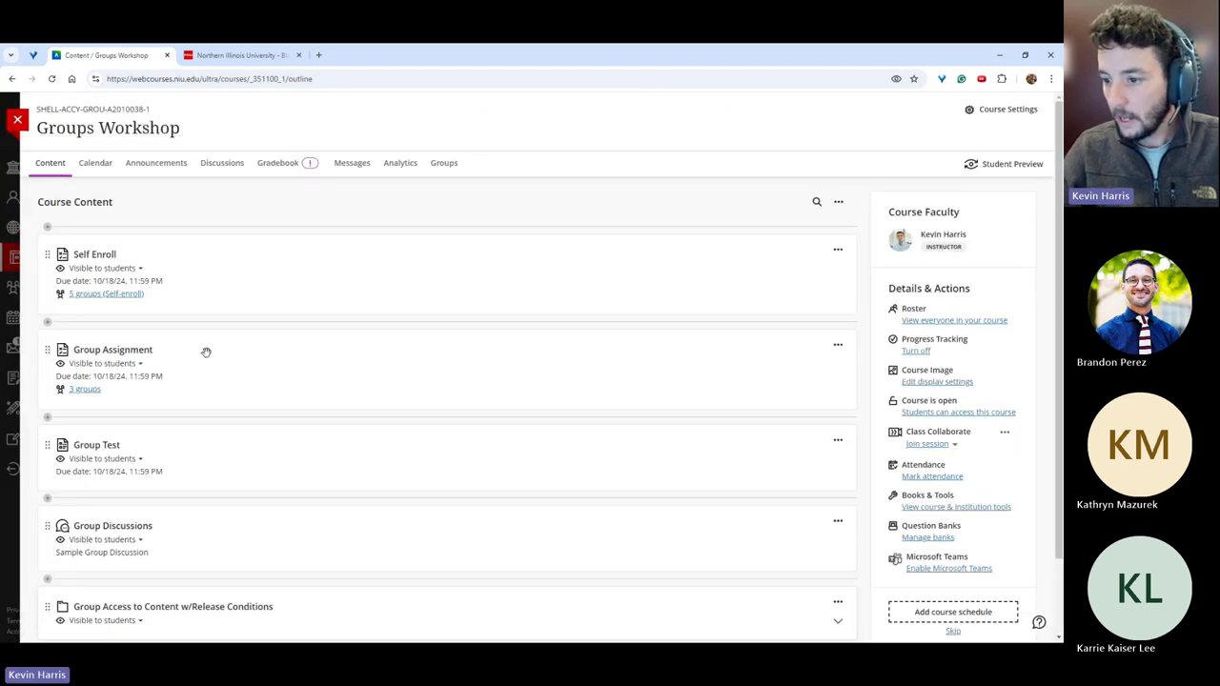
# Randomly assign the students to 3 groups for the Group Test, save its assessment settings and close the test.
pyautogui.scroll(-1, 179, 467)
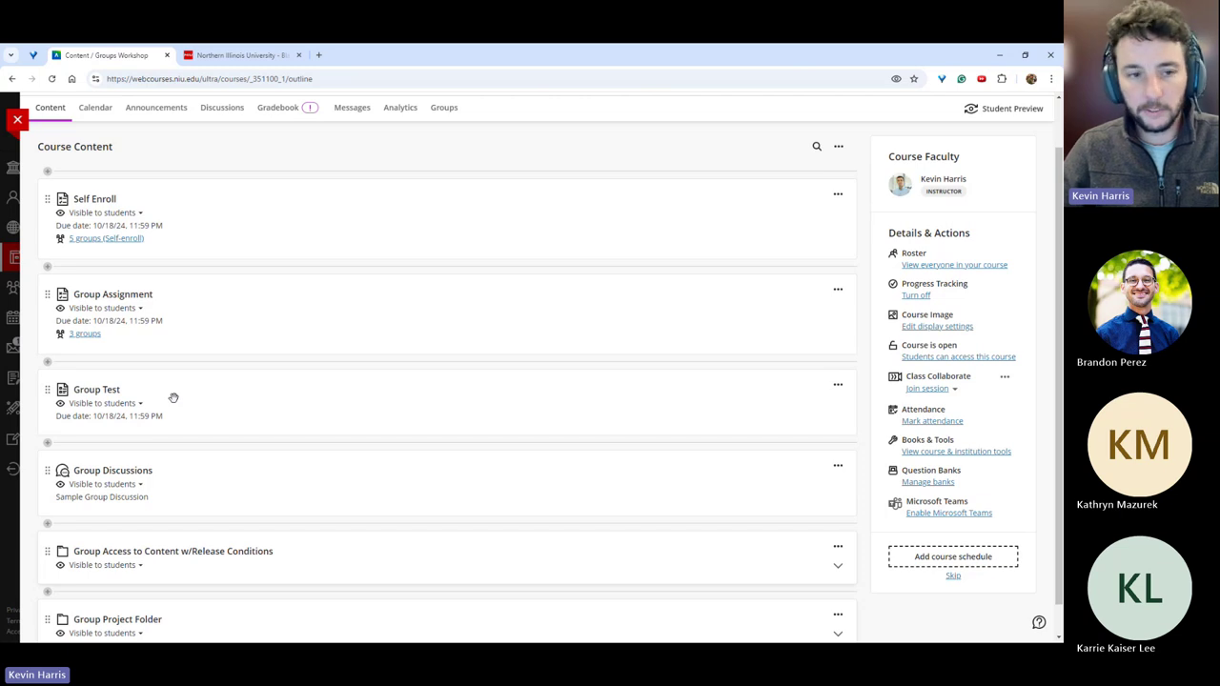
pyautogui.click(173, 397)
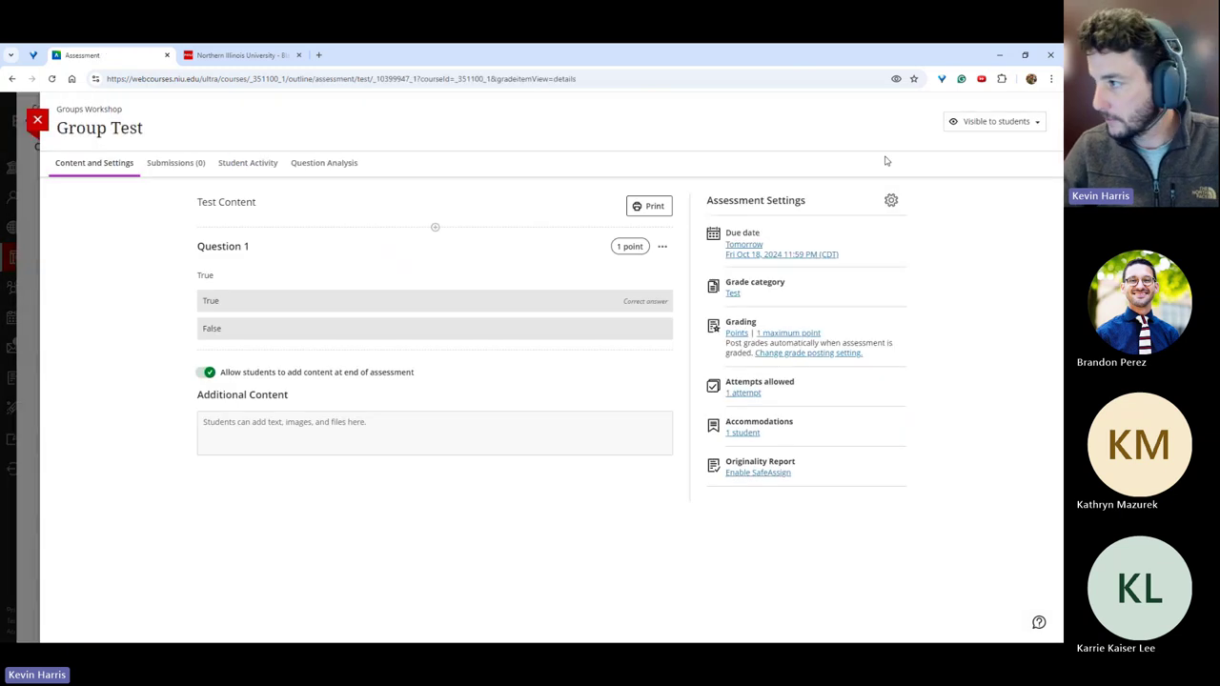
pyautogui.click(889, 201)
pyautogui.scroll(-10, 900, 343)
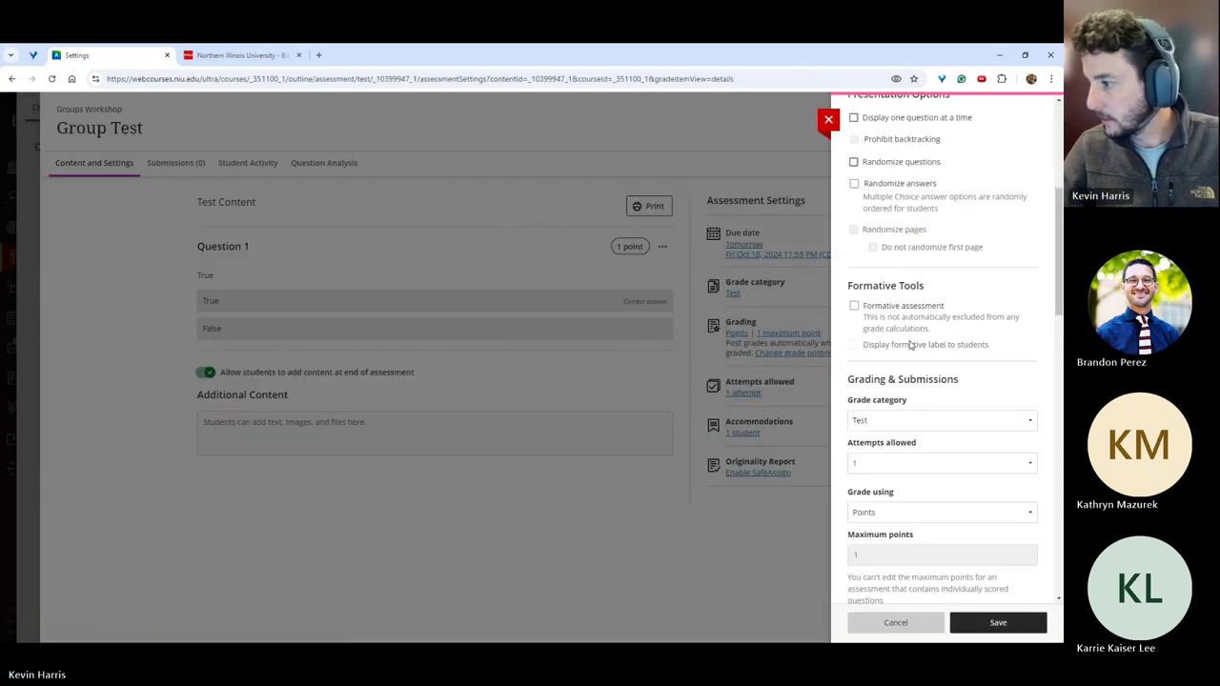
pyautogui.scroll(-6, 910, 318)
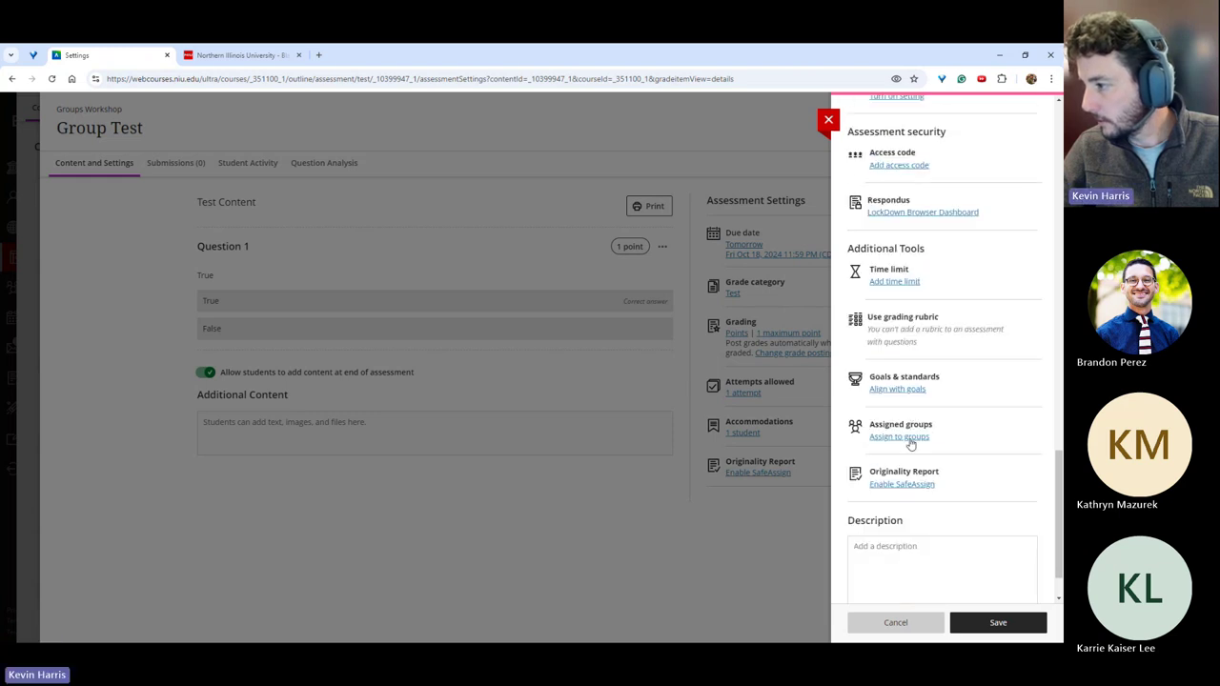
pyautogui.click(905, 437)
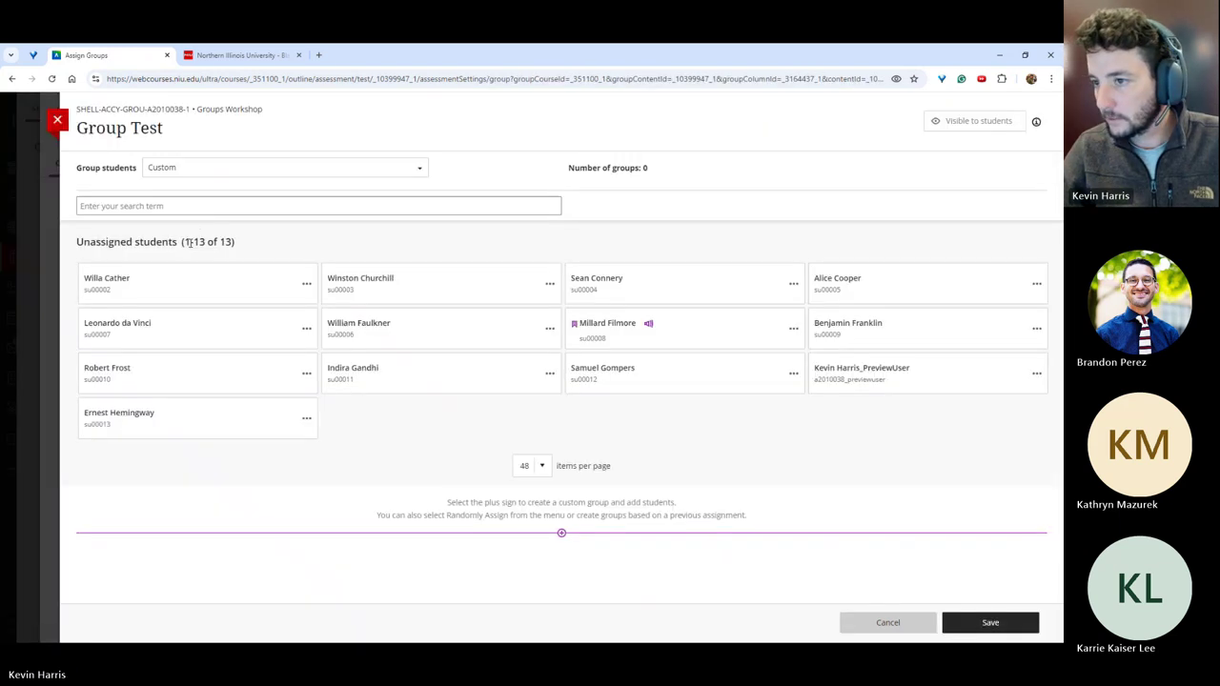
pyautogui.click(228, 172)
pyautogui.click(218, 208)
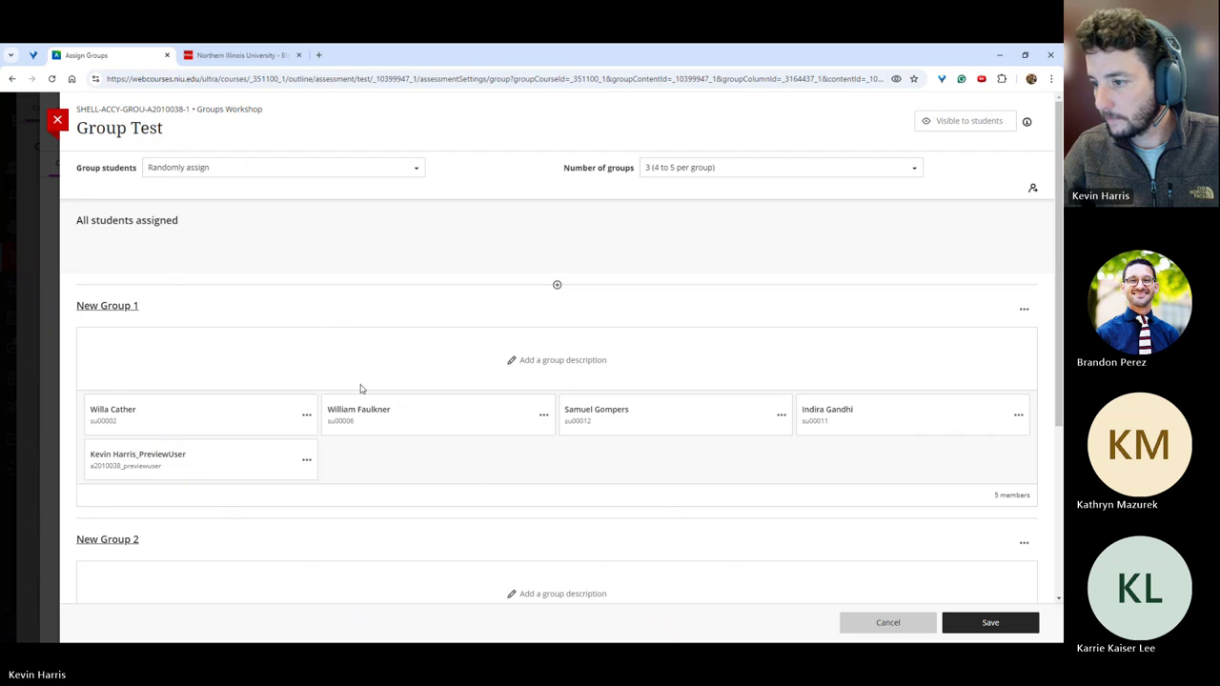
pyautogui.click(987, 623)
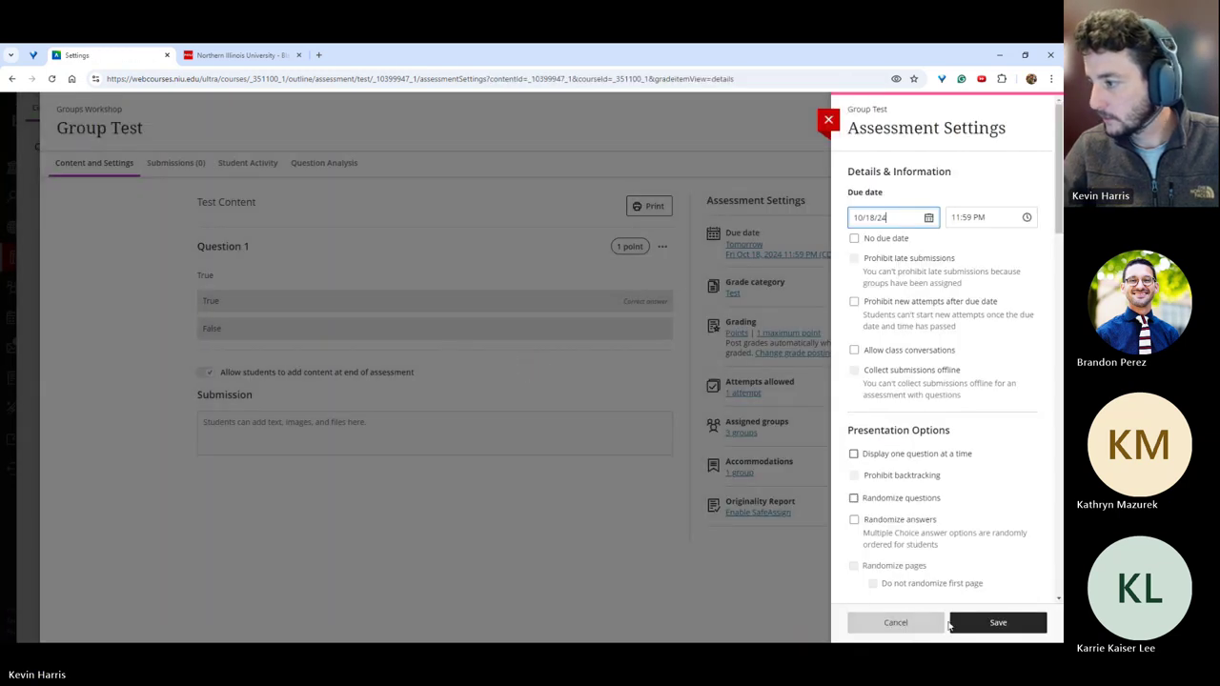
pyautogui.click(979, 622)
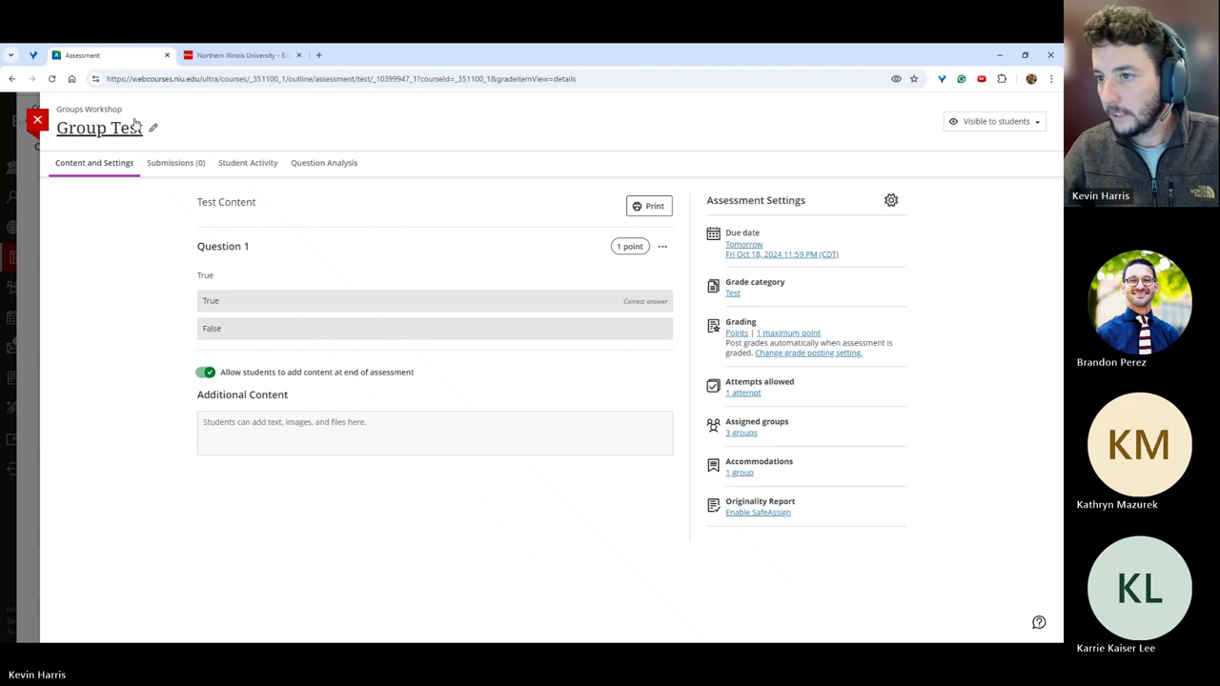
pyautogui.click(37, 119)
# Enter the student preview of the Groups Workshop course and start an attempt at the Group Test.
pyautogui.click(1012, 164)
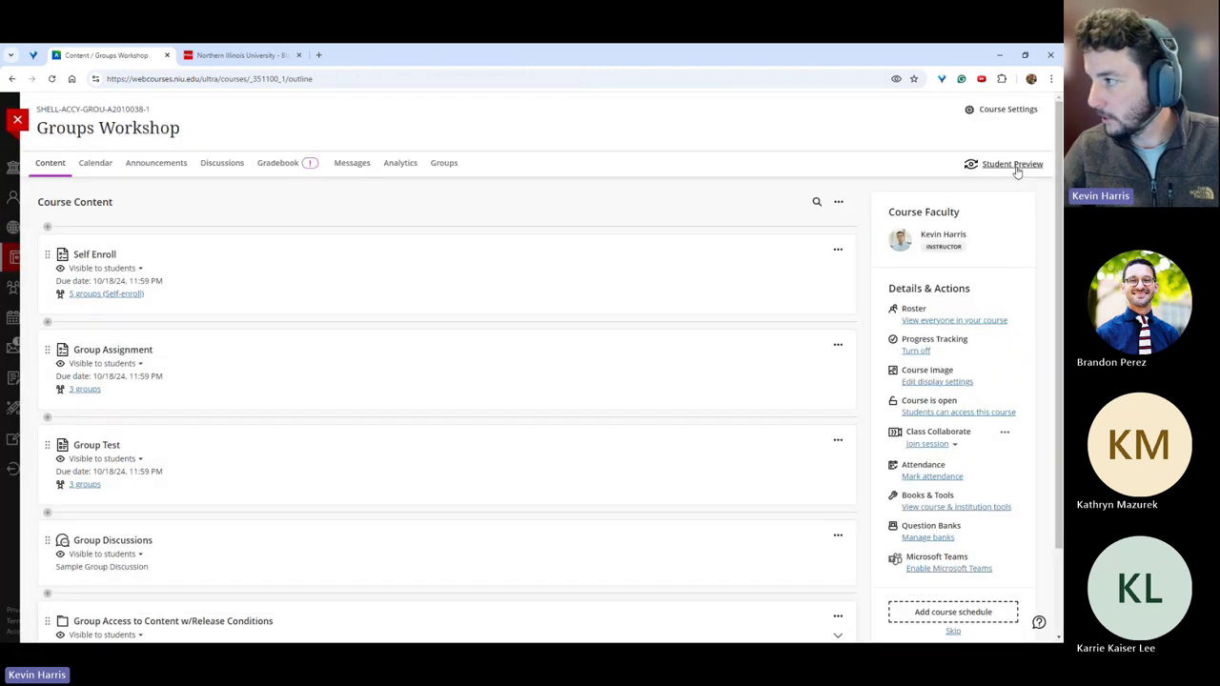
pyautogui.click(622, 276)
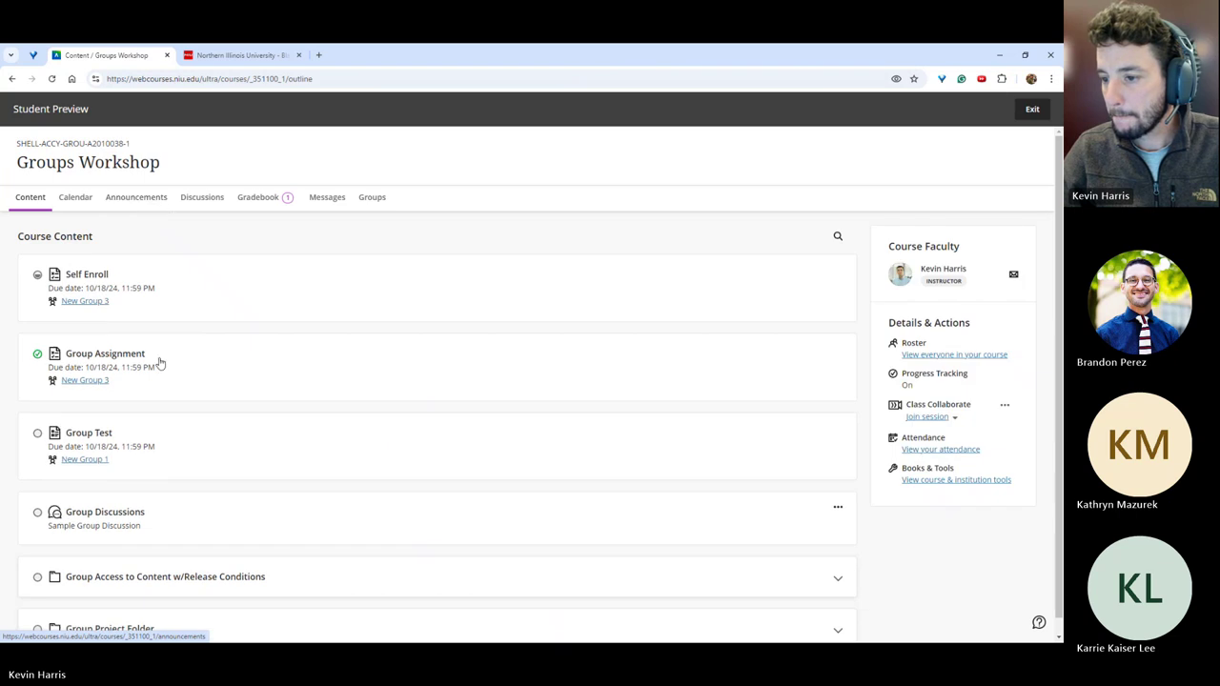
pyautogui.click(189, 441)
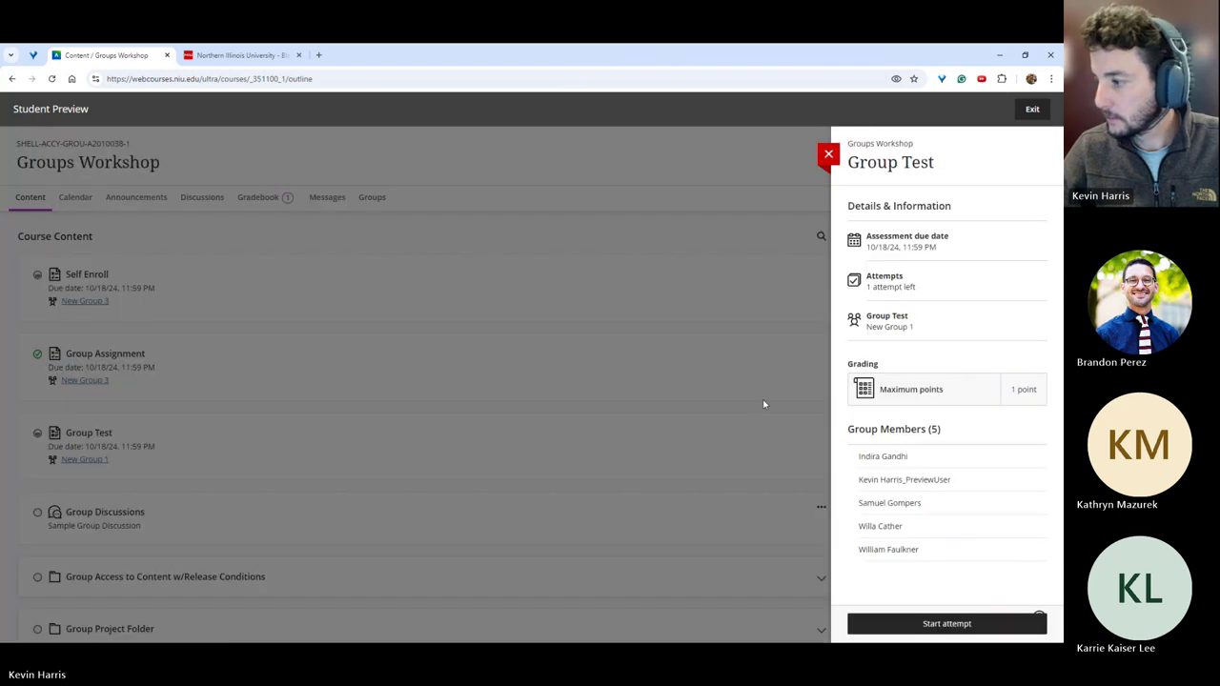
pyautogui.click(941, 633)
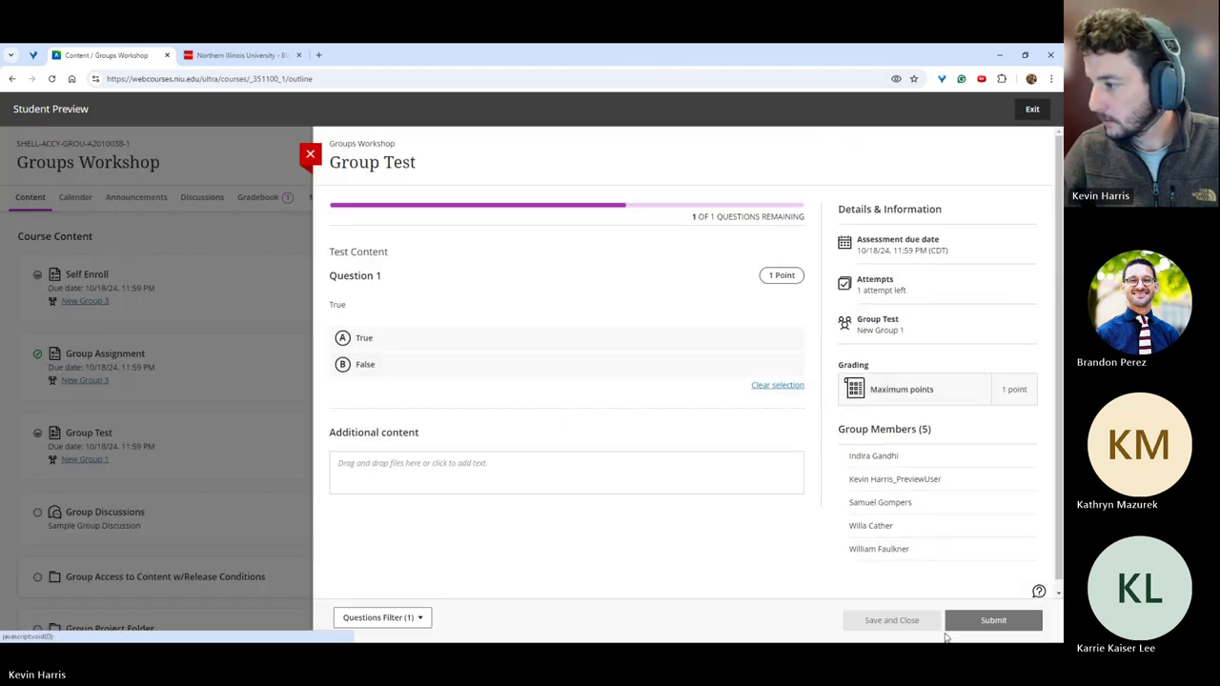
# Answer Question 1 of the Group Test with True, submit the attempt and dismiss the submission receipt.
pyautogui.click(208, 339)
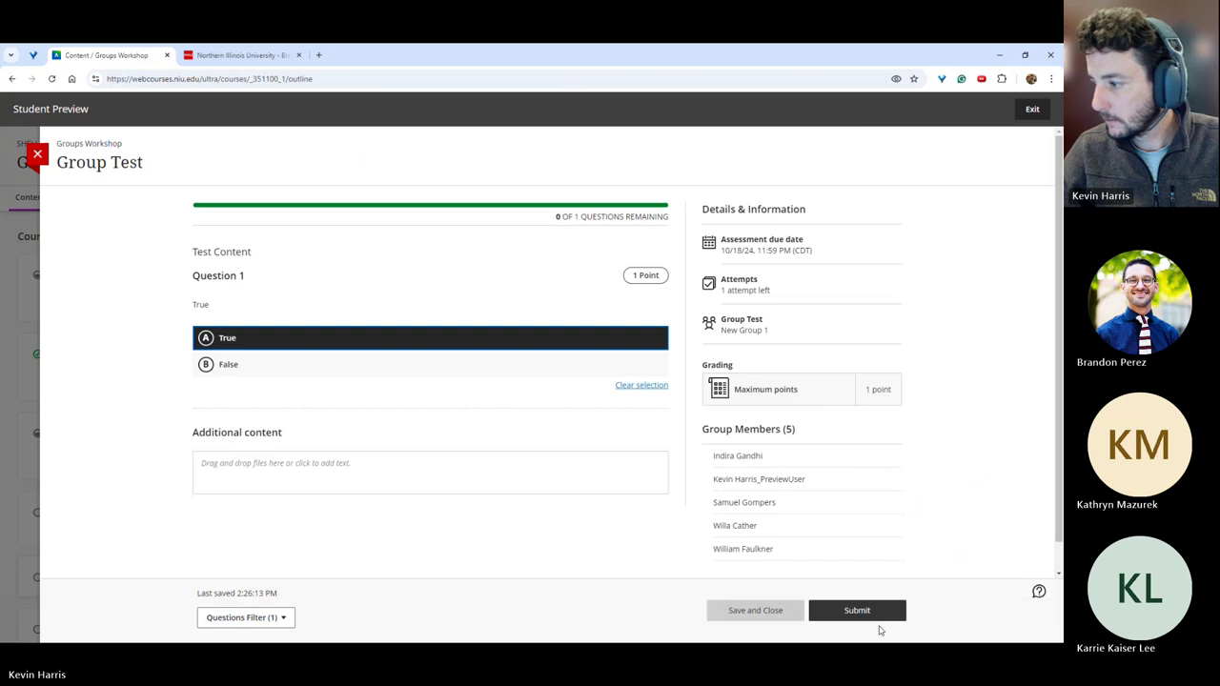
pyautogui.click(869, 615)
pyautogui.click(618, 275)
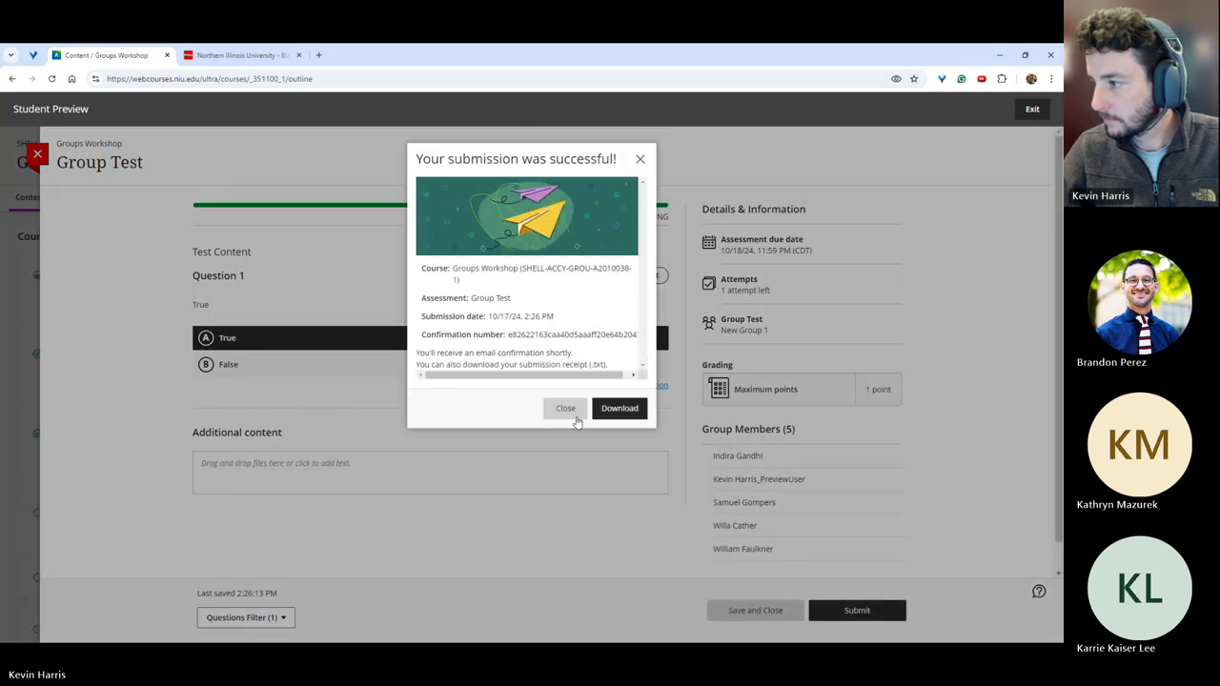
pyautogui.click(568, 410)
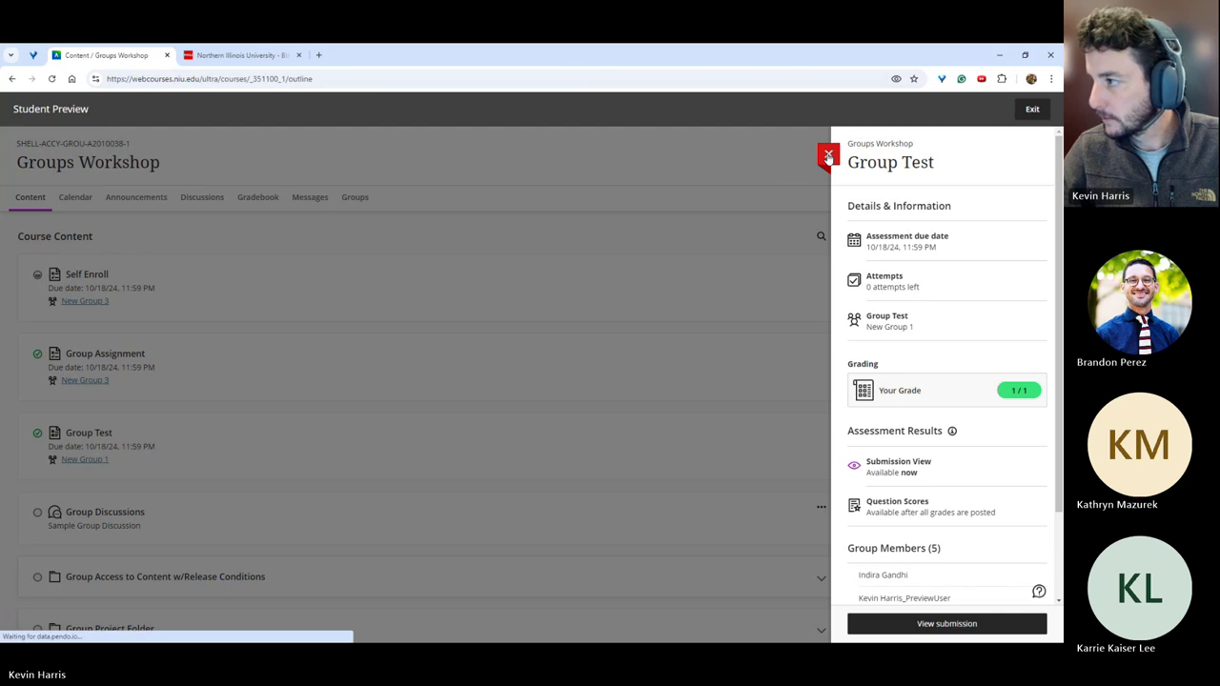
# Close the Group Test details and exit the student preview, saving the preview user.
pyautogui.click(828, 154)
pyautogui.click(1034, 109)
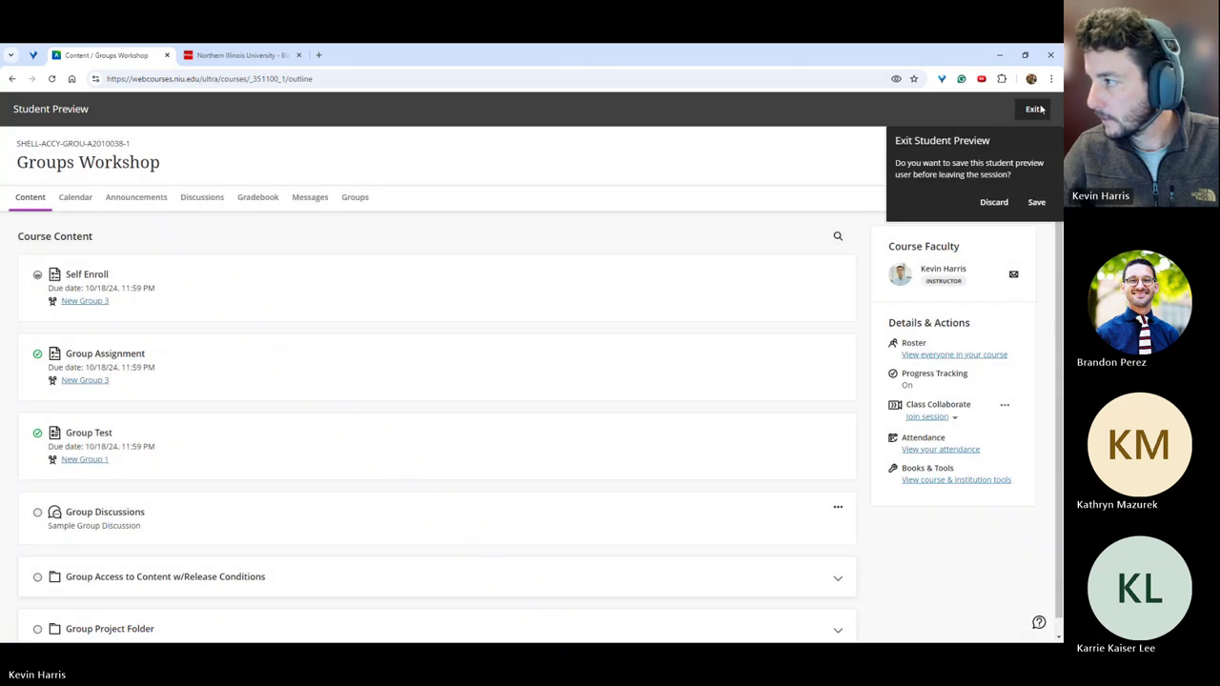
pyautogui.click(1036, 203)
# Review the Group Test grades of the group members in the gradebook, and return to the course content.
pyautogui.click(288, 170)
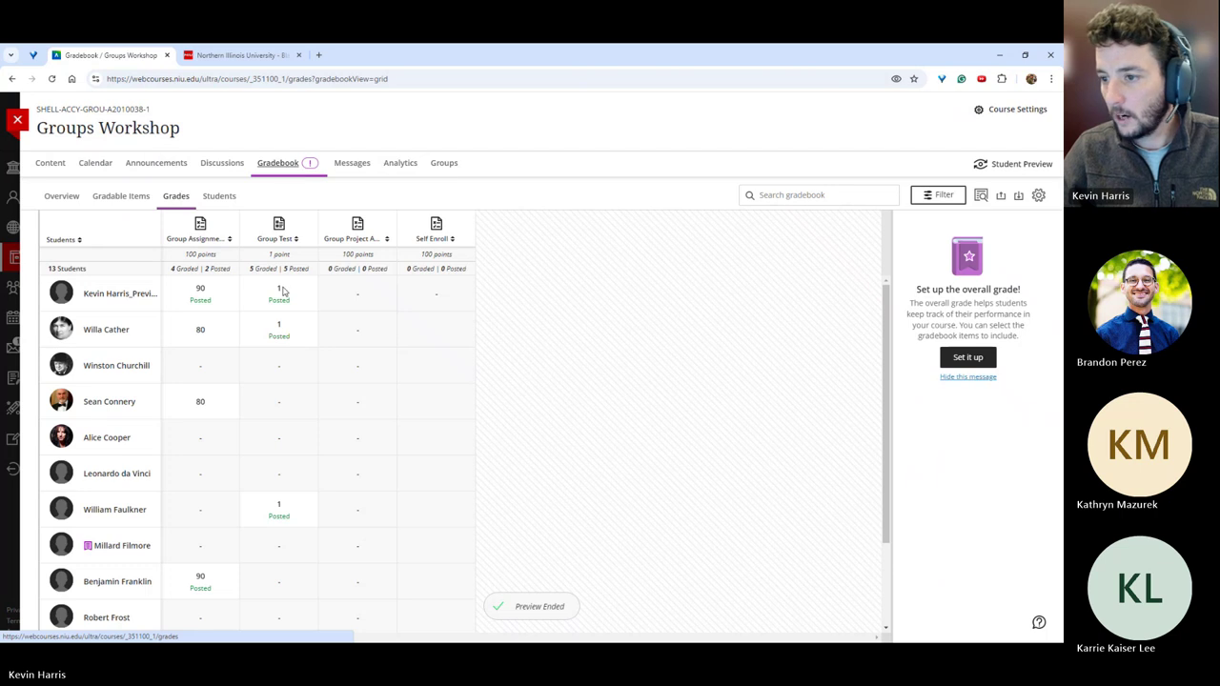
pyautogui.scroll(-3, 275, 425)
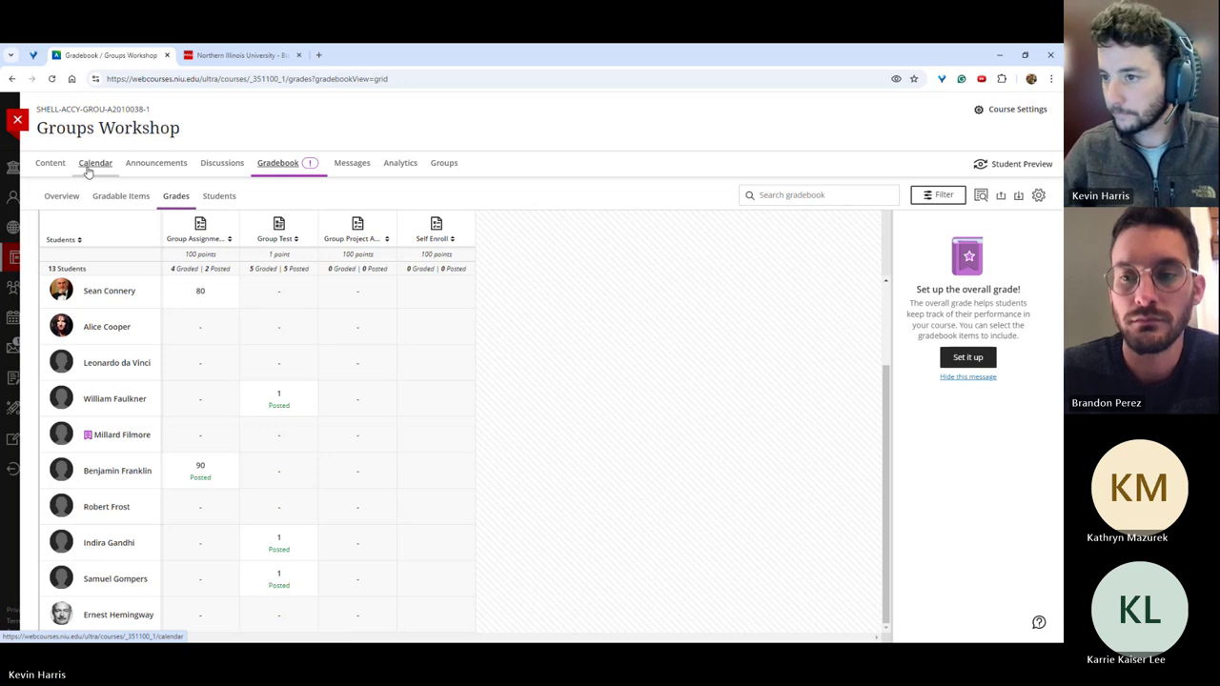
pyautogui.click(50, 163)
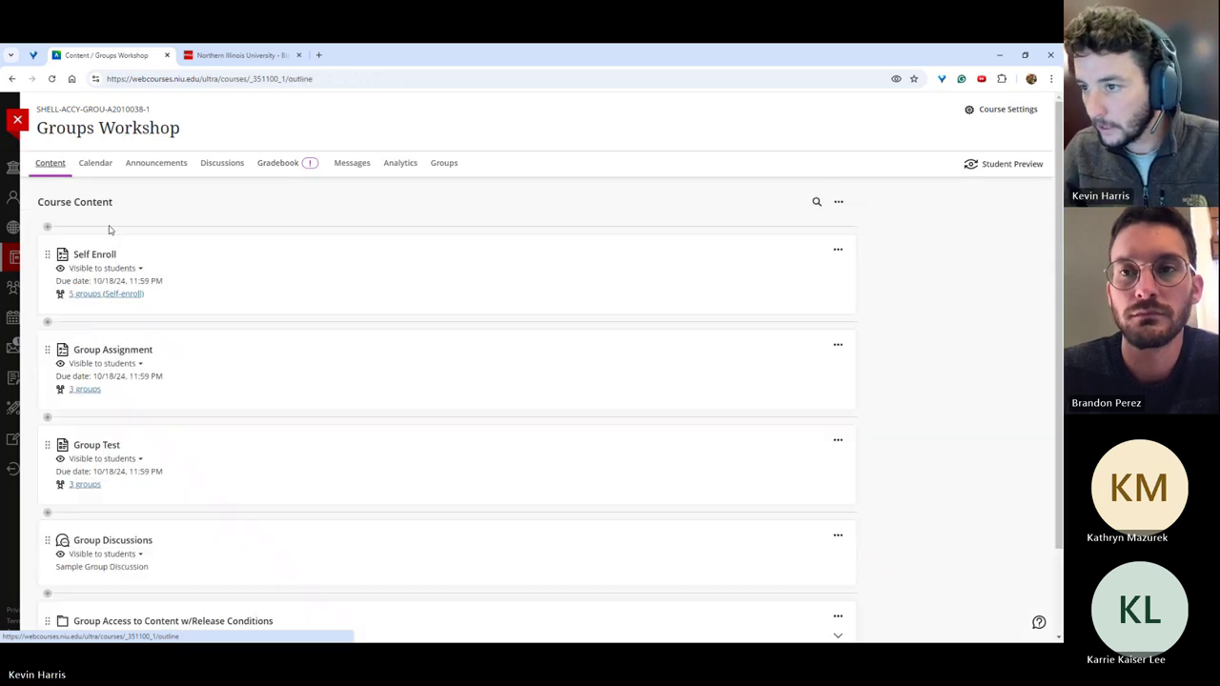
pyautogui.scroll(-2, 204, 249)
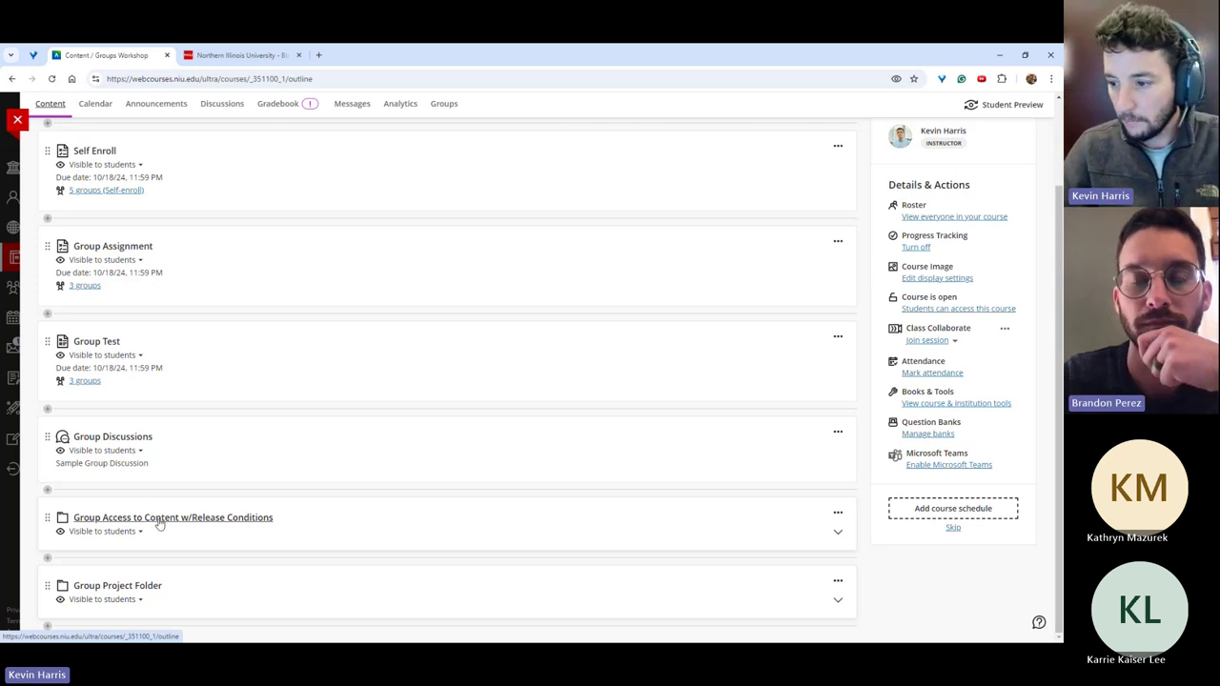
pyautogui.click(159, 523)
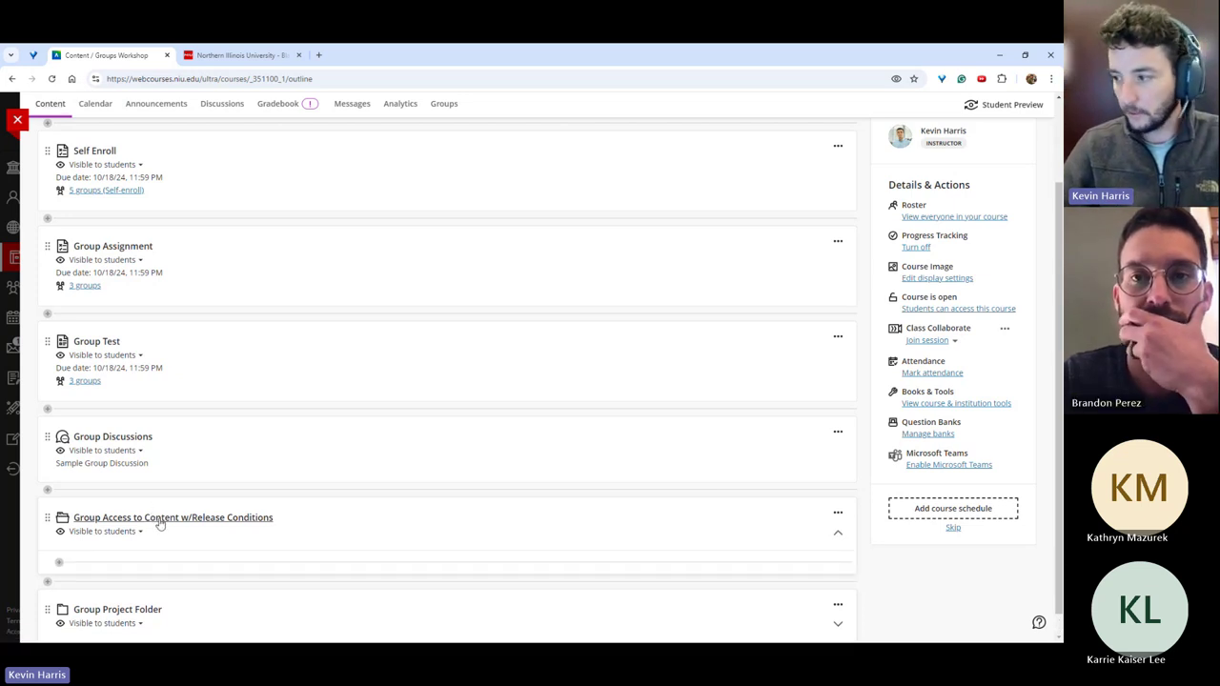
pyautogui.click(837, 511)
pyautogui.click(769, 527)
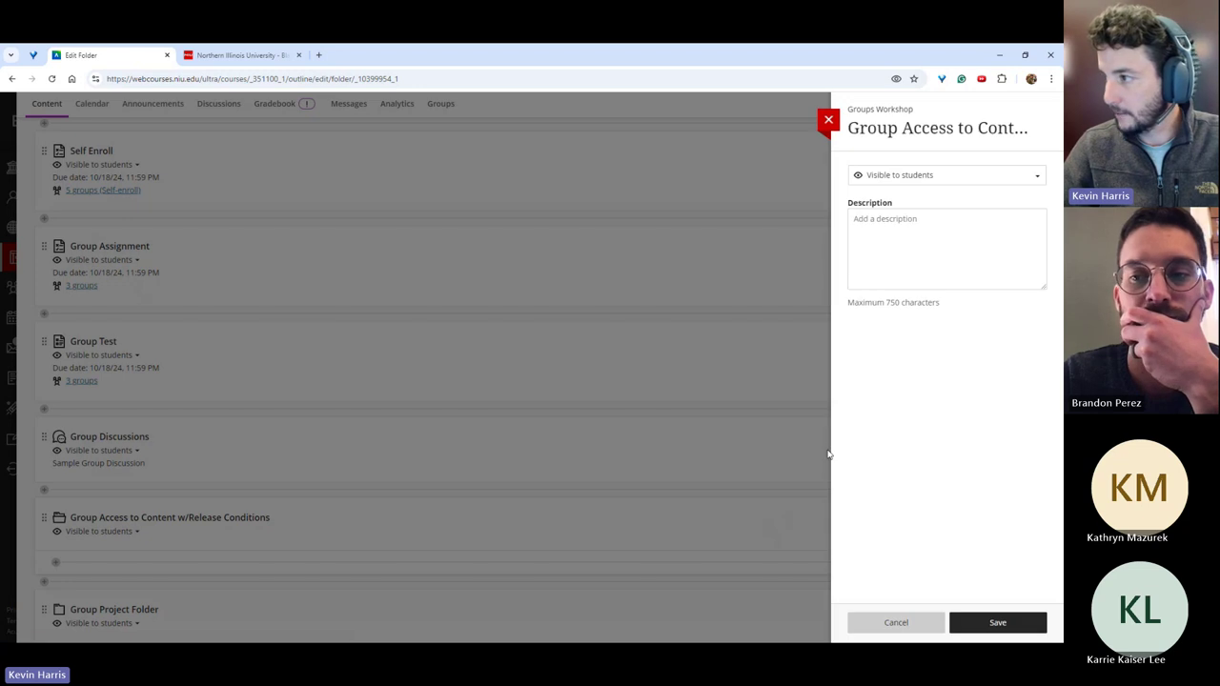
pyautogui.click(828, 122)
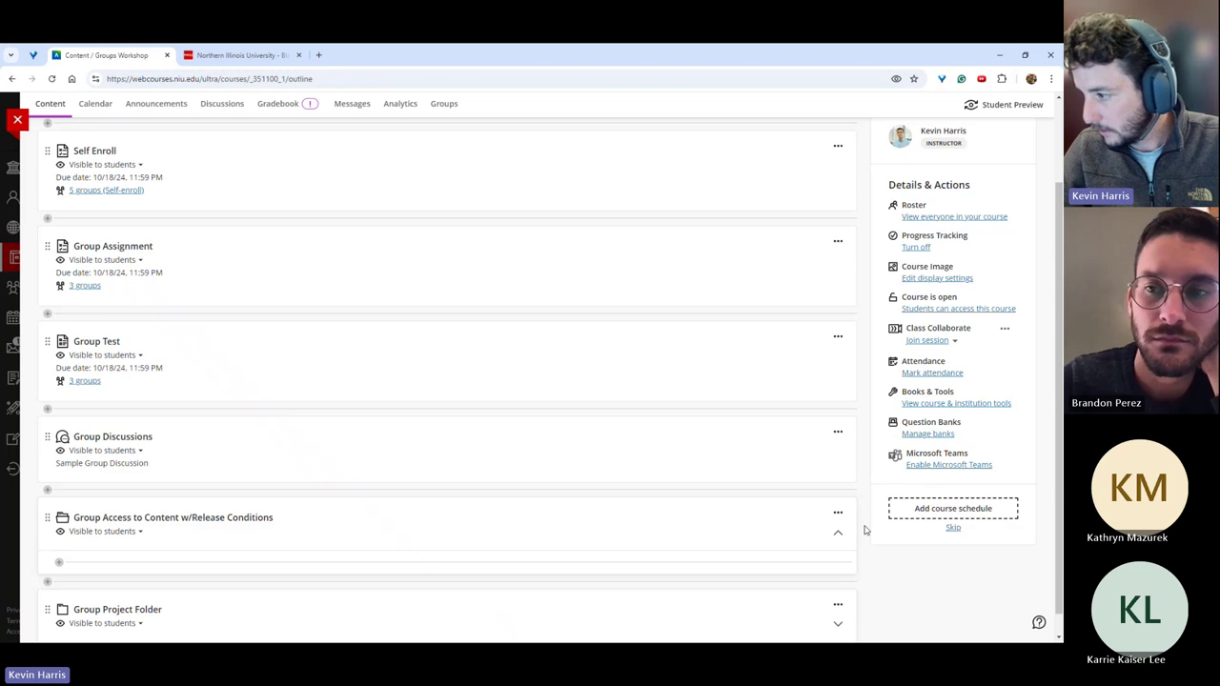
pyautogui.click(838, 514)
pyautogui.click(758, 530)
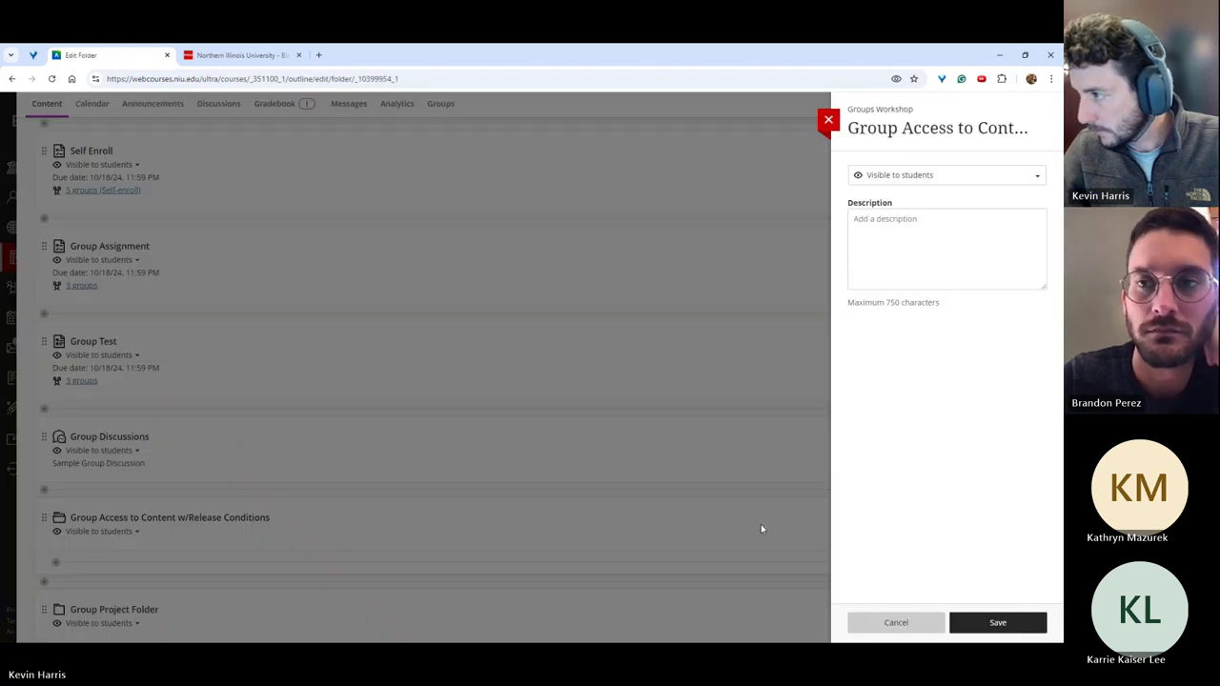
pyautogui.click(893, 175)
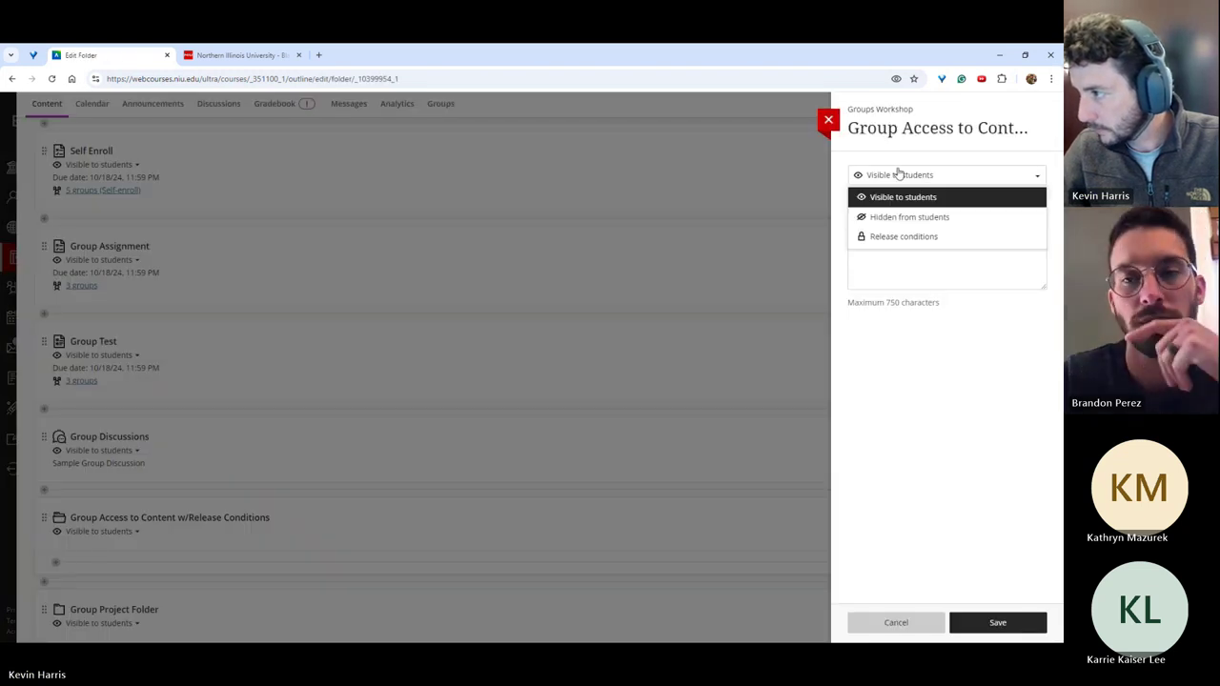
pyautogui.click(825, 127)
pyautogui.click(835, 520)
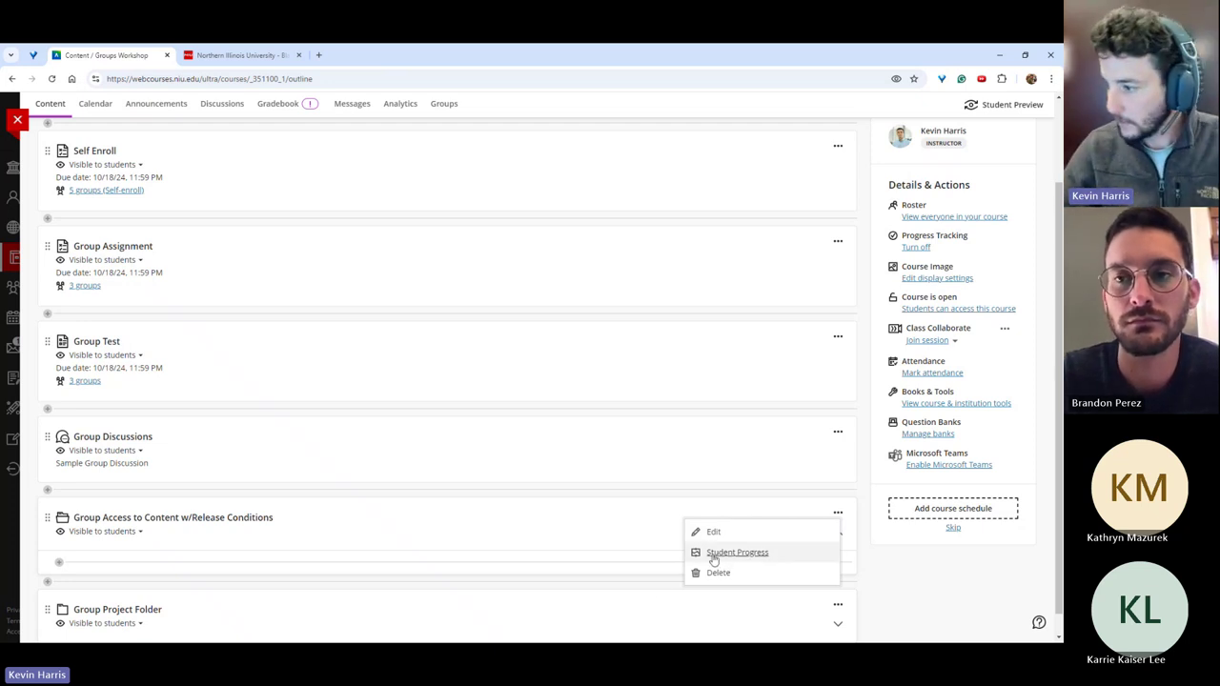
pyautogui.click(145, 543)
# Restrict the Group Access to Content w/Release Conditions folder to New Group 2 with a saved release condition, and expand the folder.
pyautogui.click(134, 536)
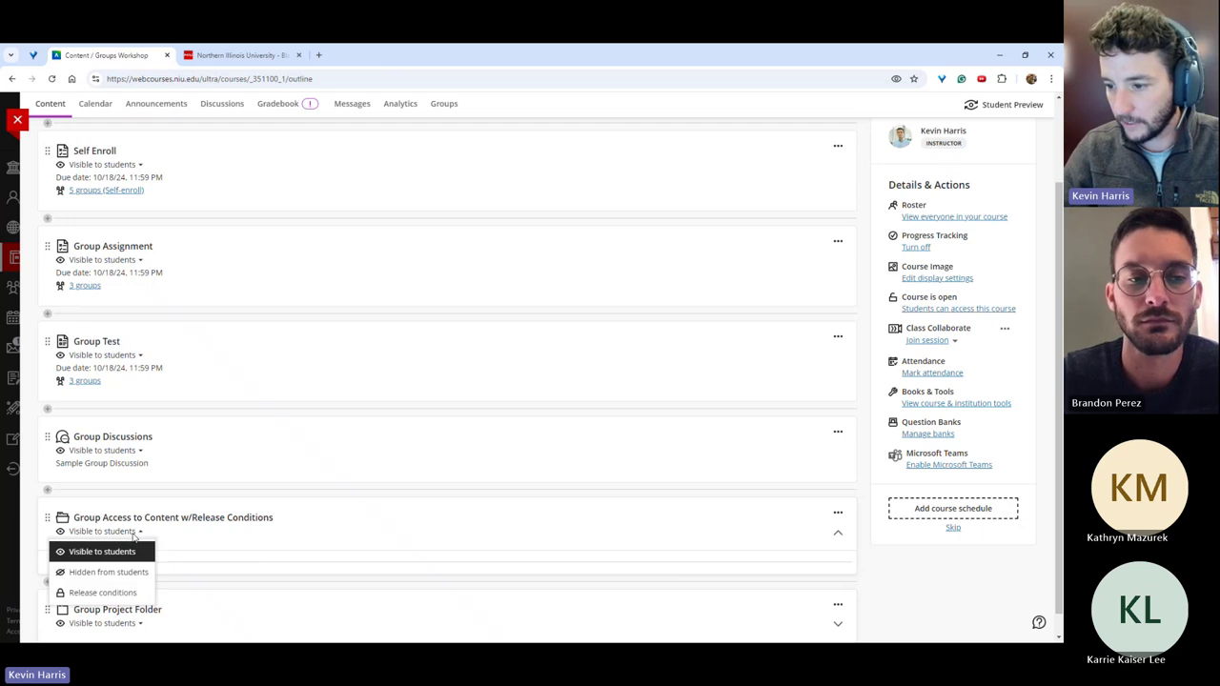
pyautogui.click(115, 592)
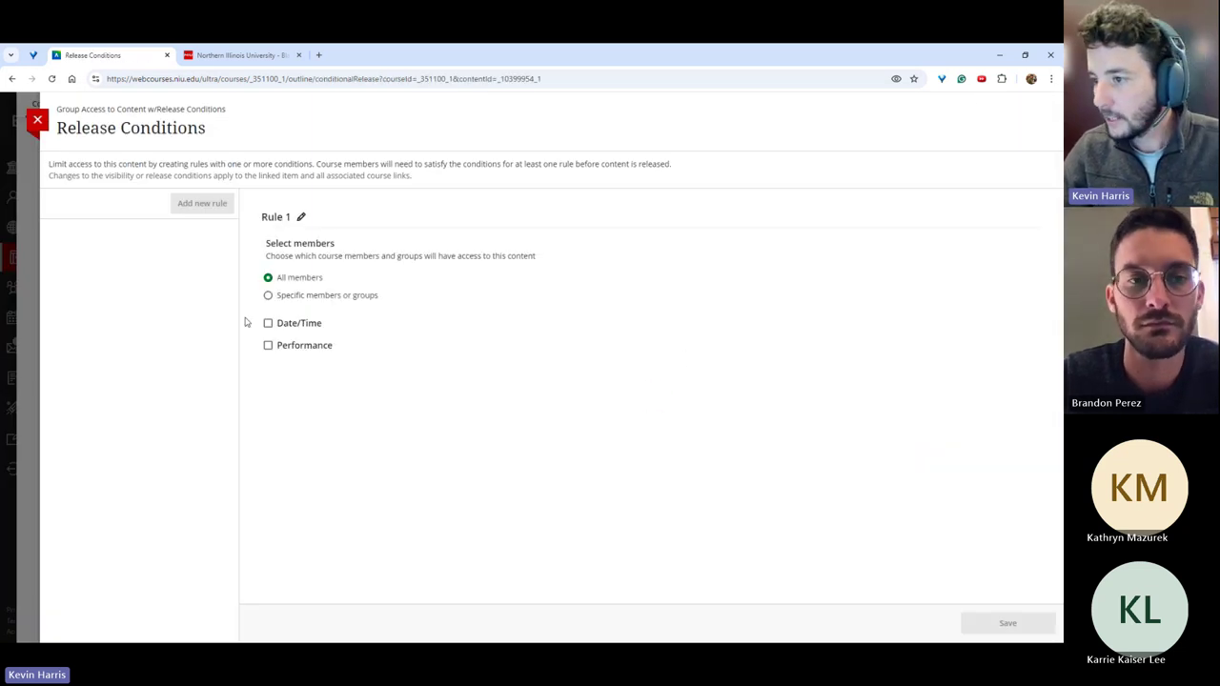
pyautogui.click(269, 296)
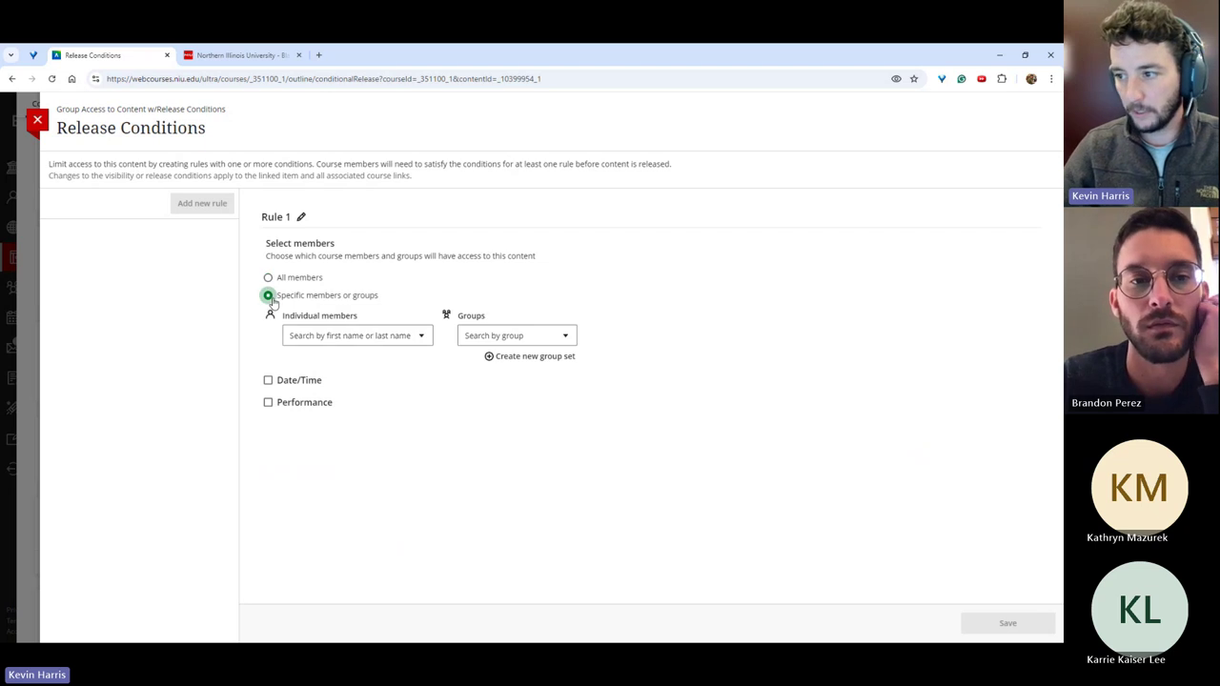
pyautogui.click(424, 338)
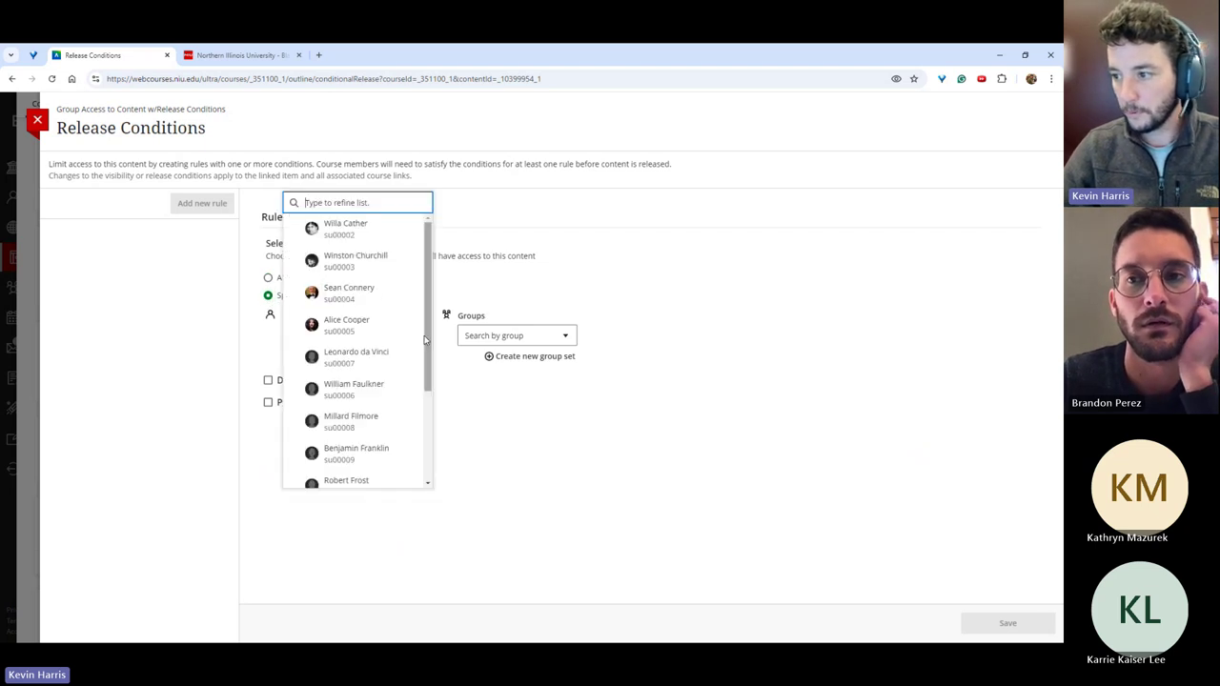
pyautogui.click(398, 340)
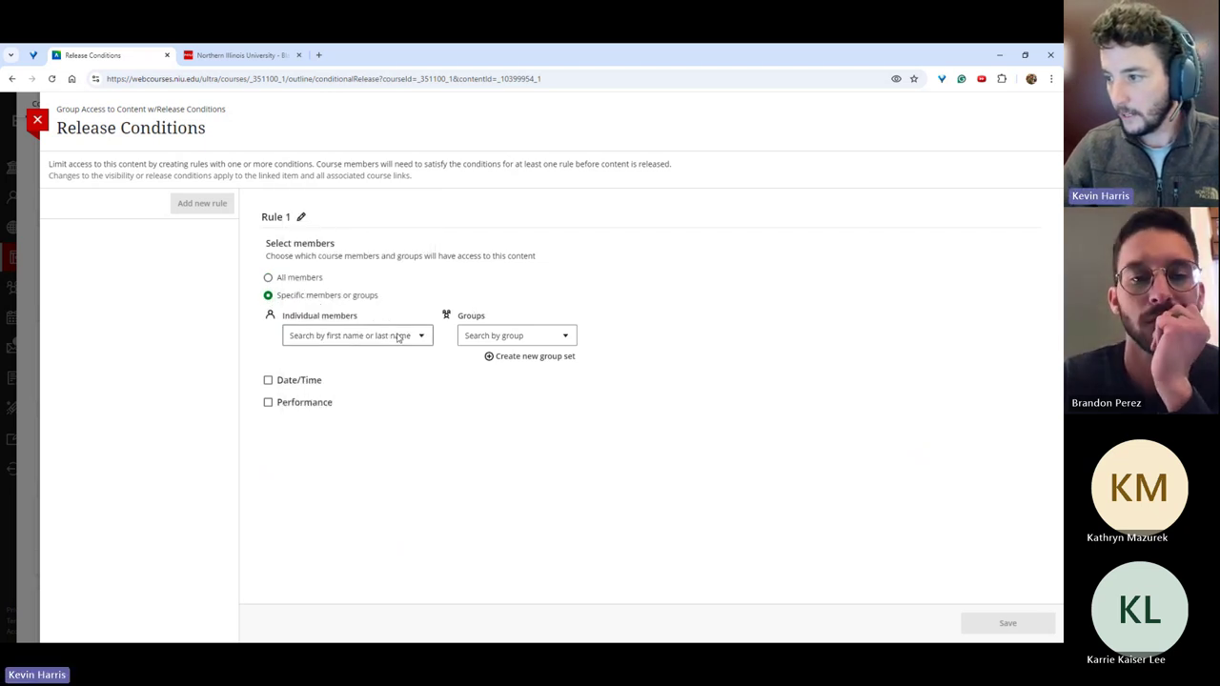
pyautogui.click(538, 335)
pyautogui.click(523, 428)
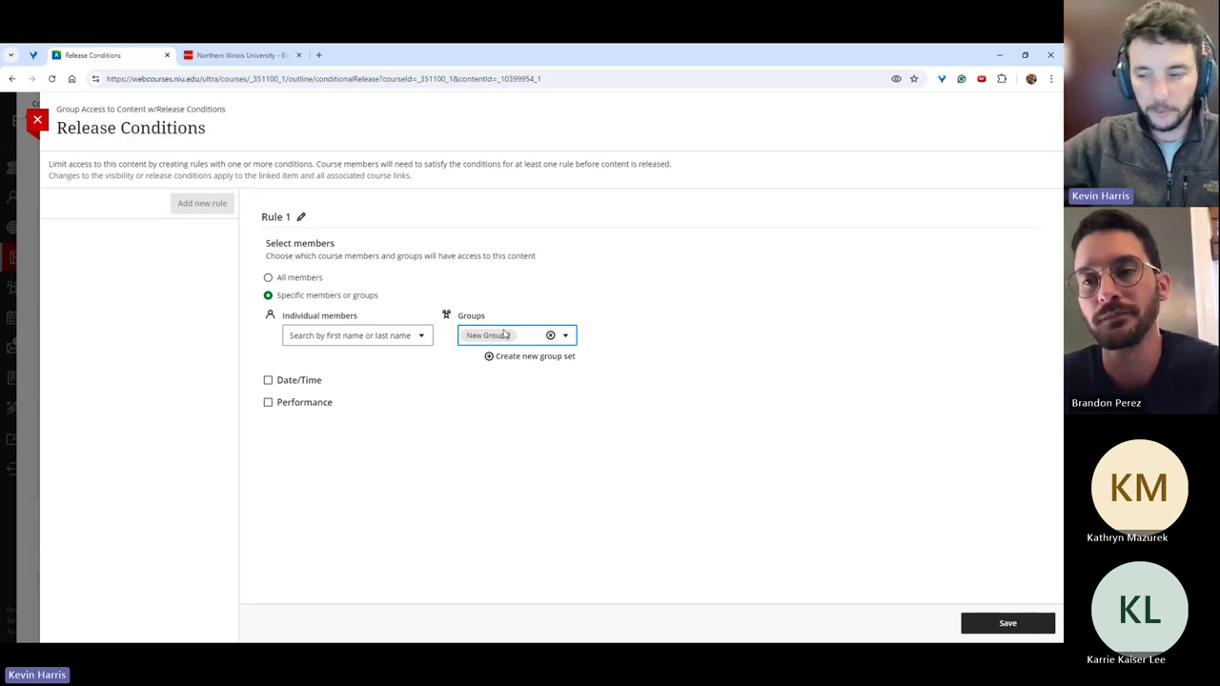
pyautogui.click(1007, 622)
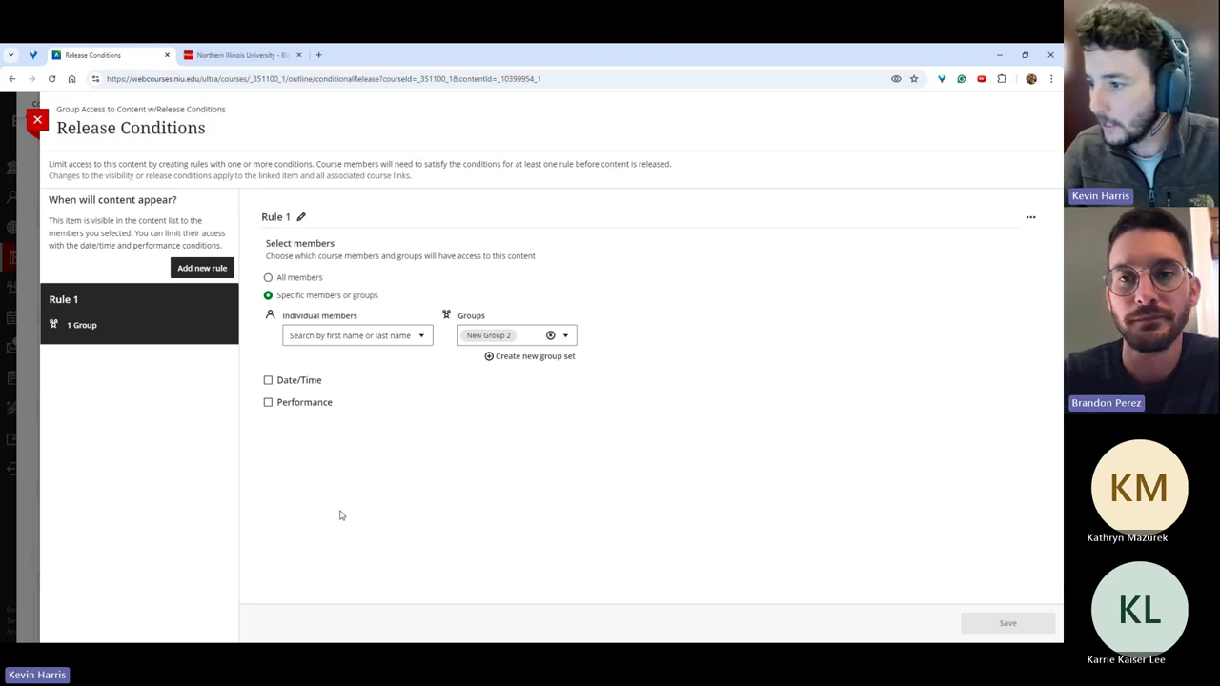
pyautogui.click(37, 120)
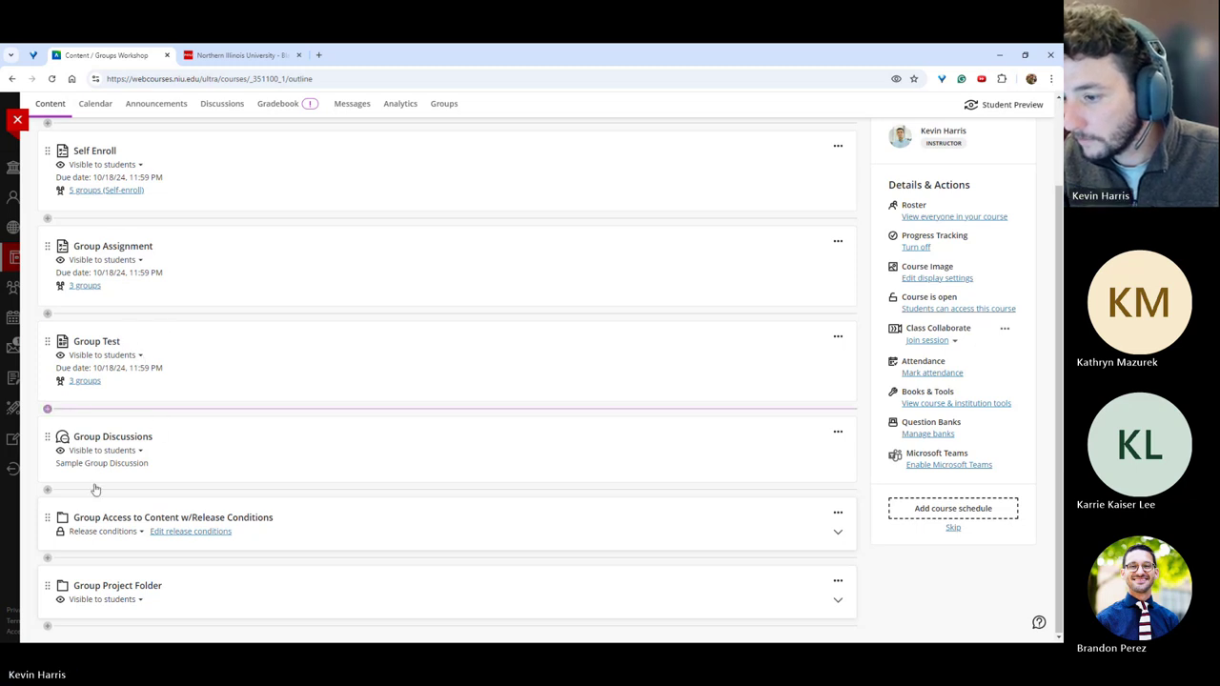
pyautogui.click(297, 511)
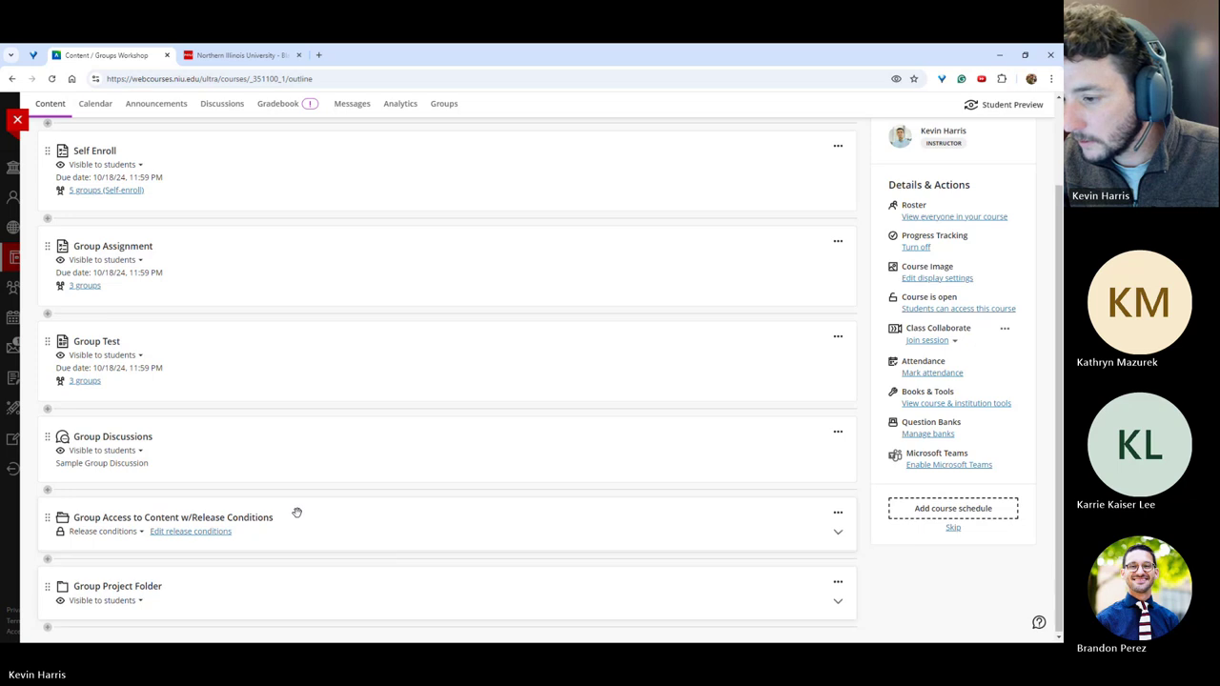
# Open the Group Discussions item to look over its topic and discussion settings, and close it.
pyautogui.click(60, 565)
pyautogui.click(216, 403)
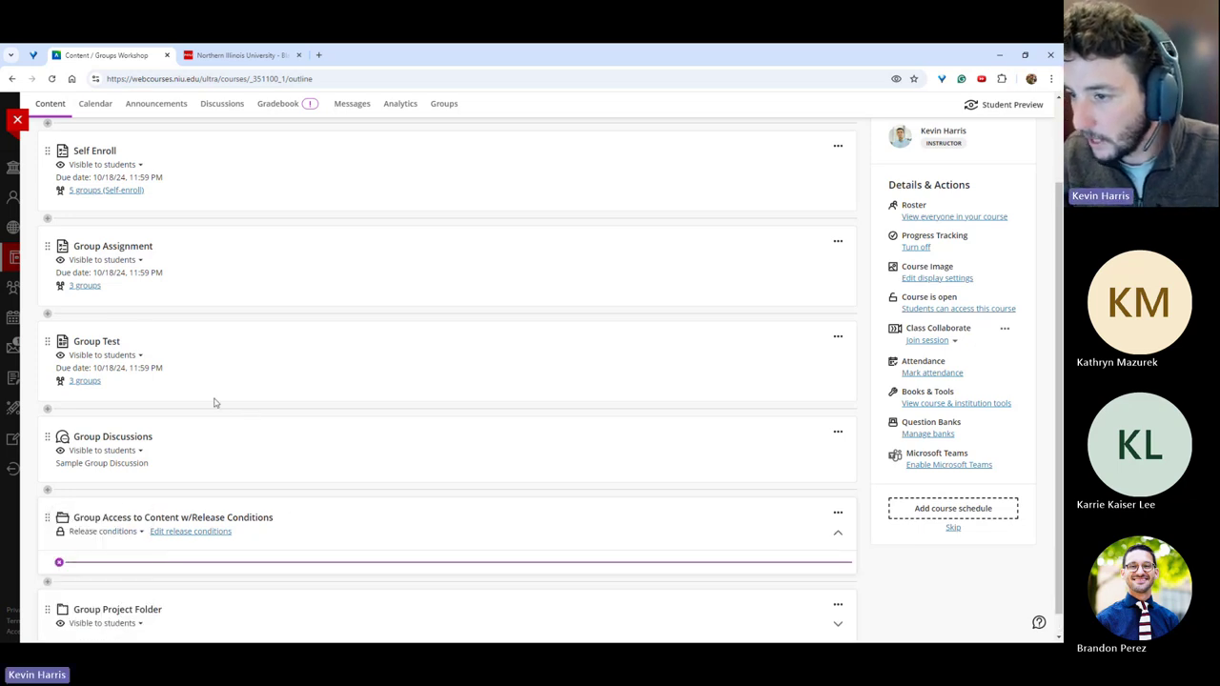
pyautogui.click(144, 437)
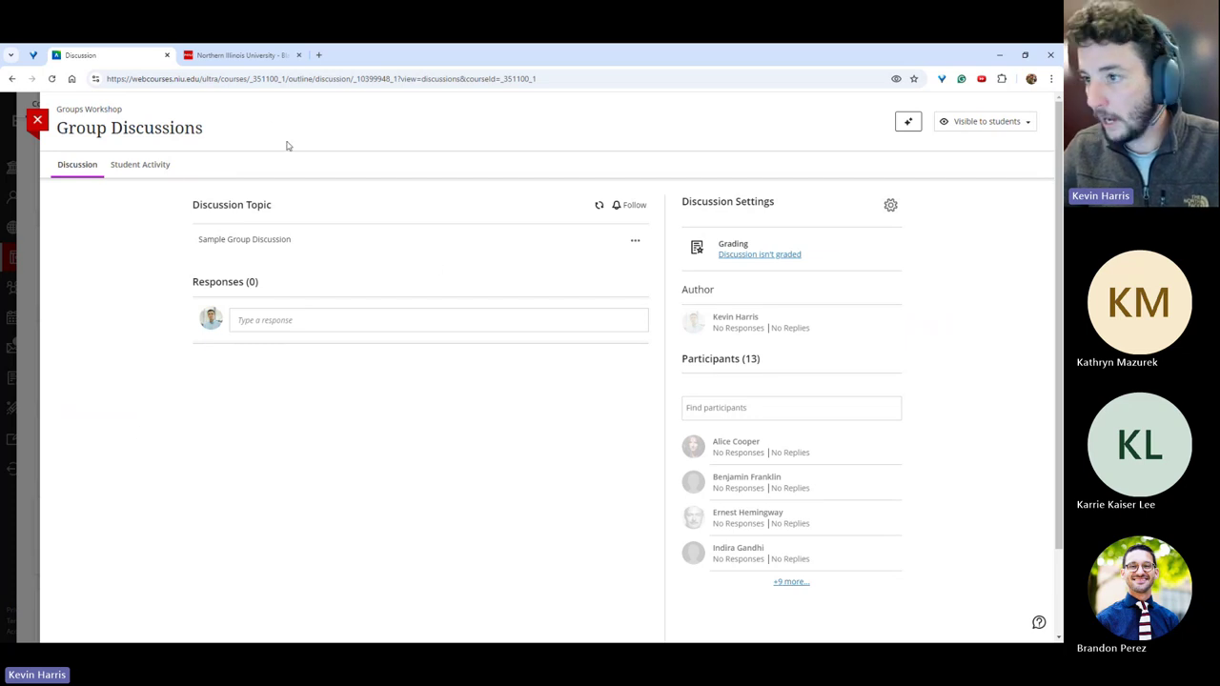
pyautogui.click(37, 119)
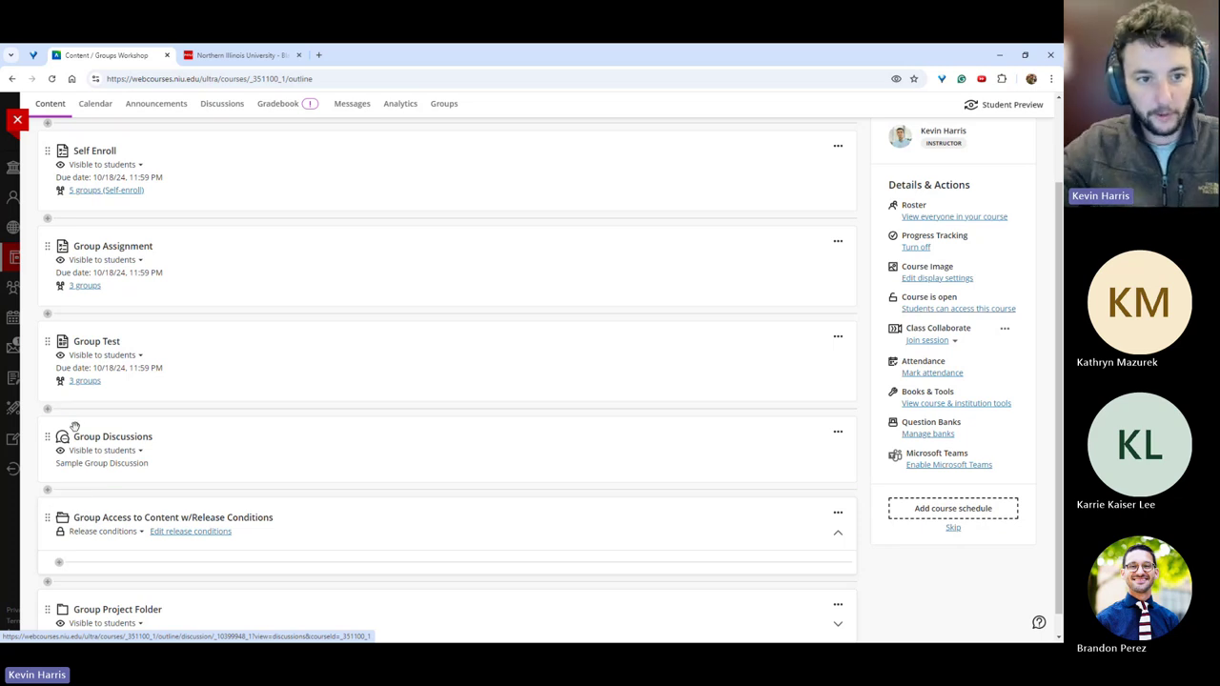
pyautogui.click(48, 491)
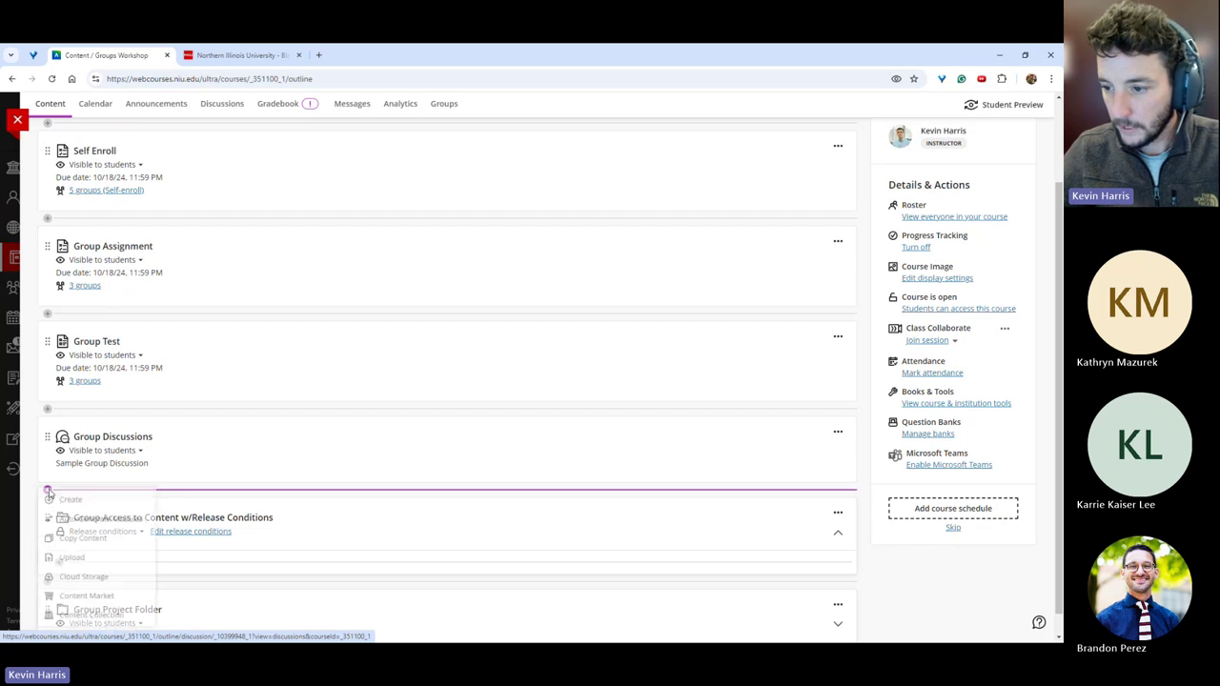
pyautogui.click(109, 506)
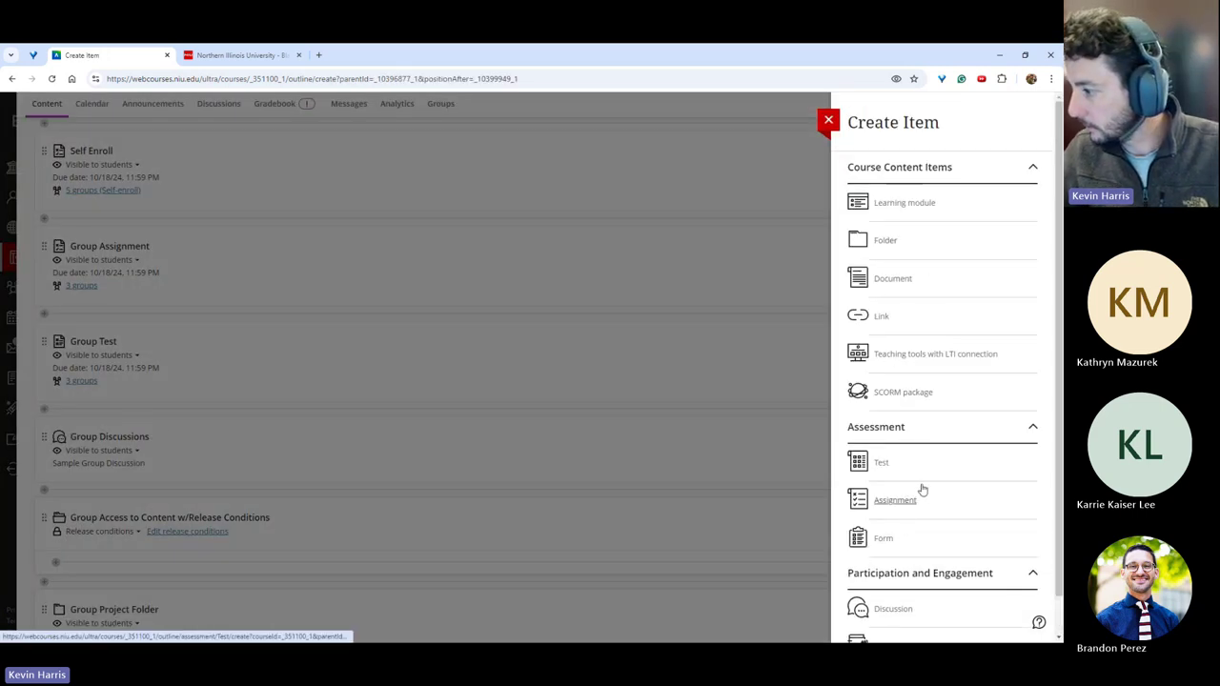
pyautogui.scroll(-1, 910, 519)
pyautogui.click(897, 562)
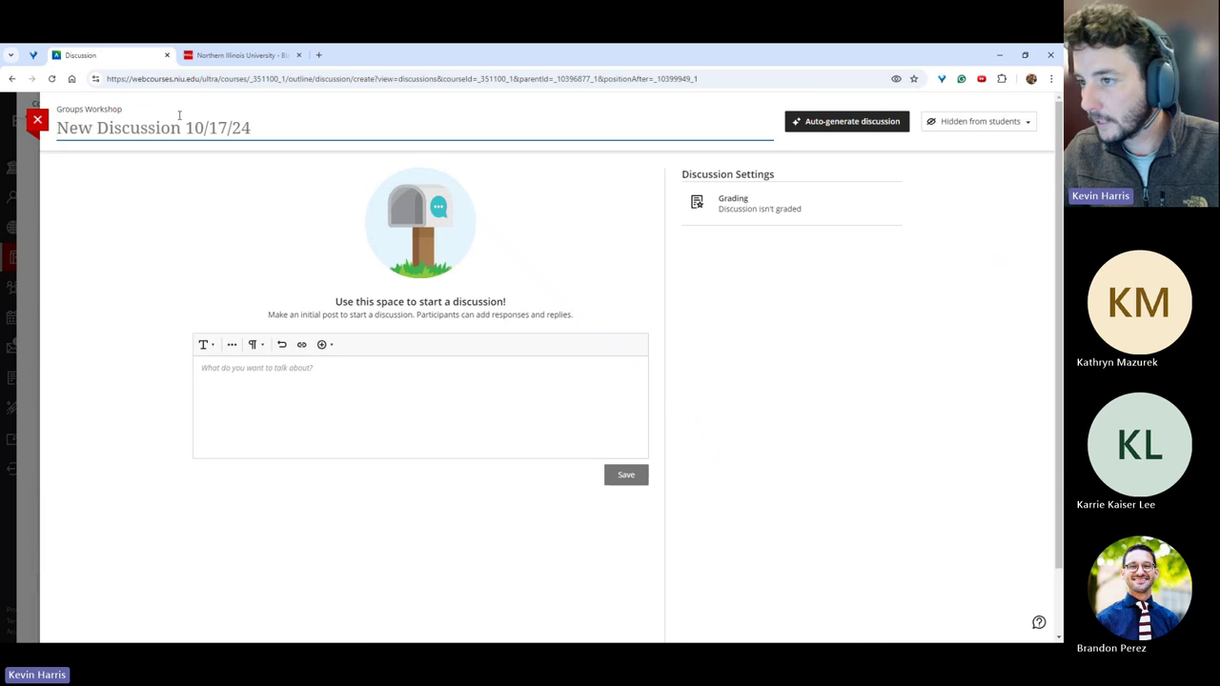
pyautogui.click(37, 121)
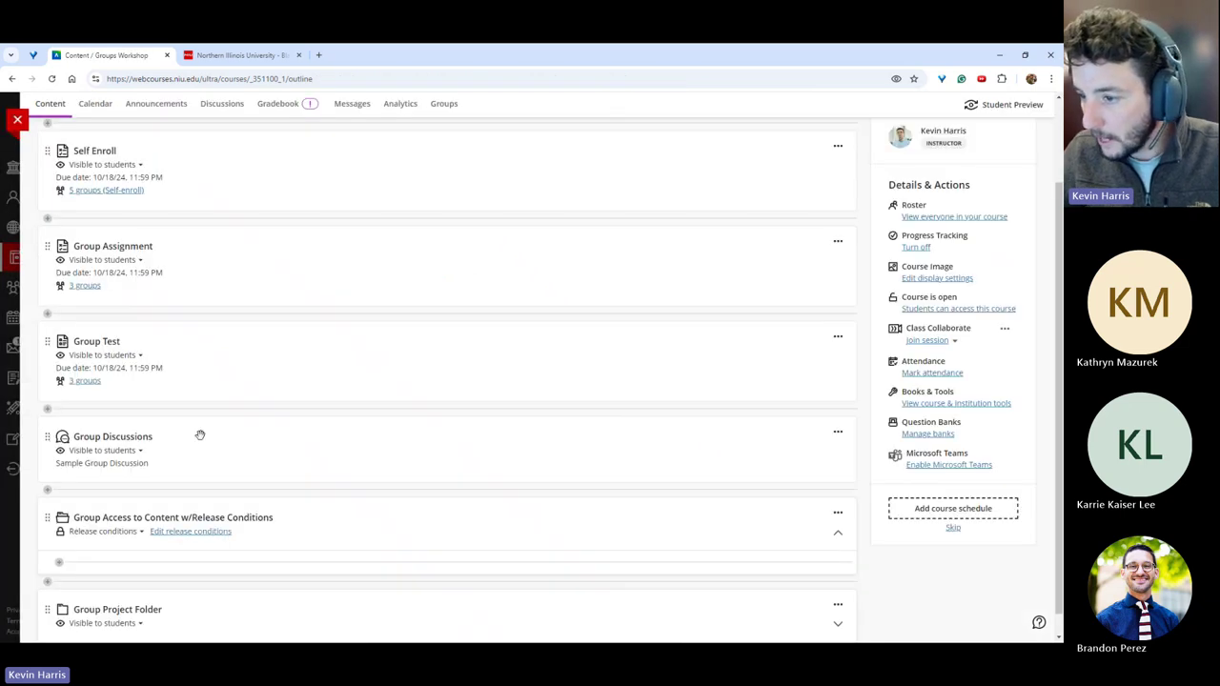
# Randomly assign the Group Discussions students to 3 groups, and save both the groups and the discussion settings.
pyautogui.click(213, 440)
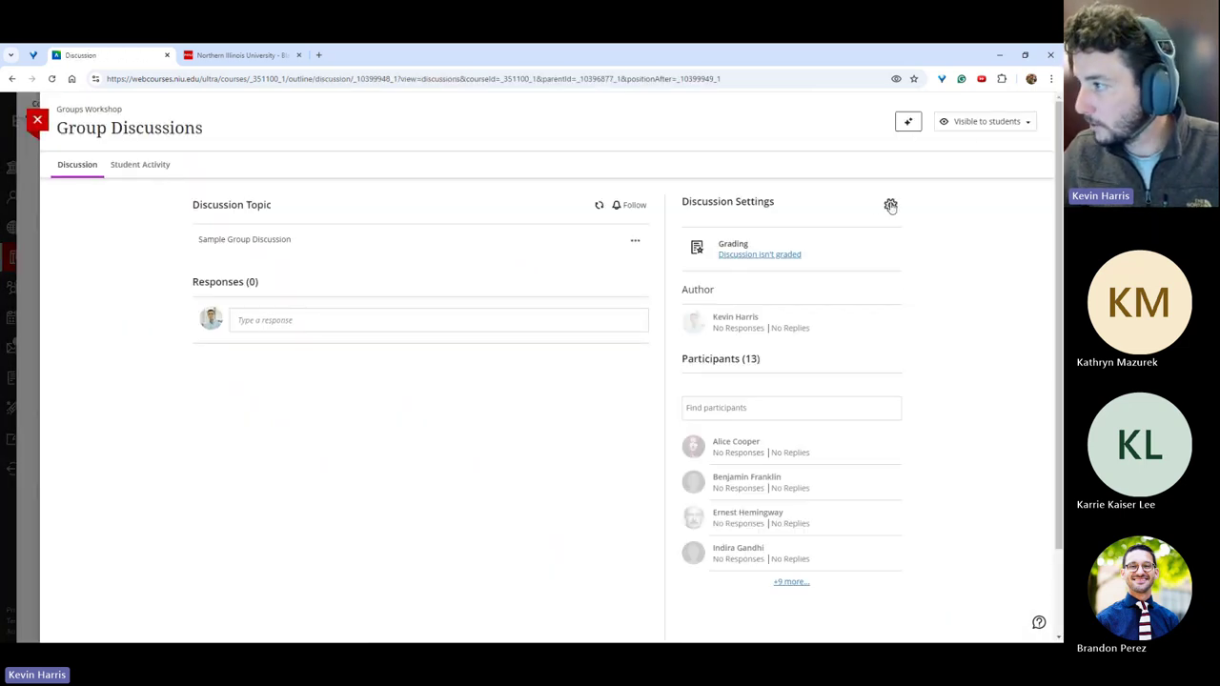
pyautogui.click(890, 206)
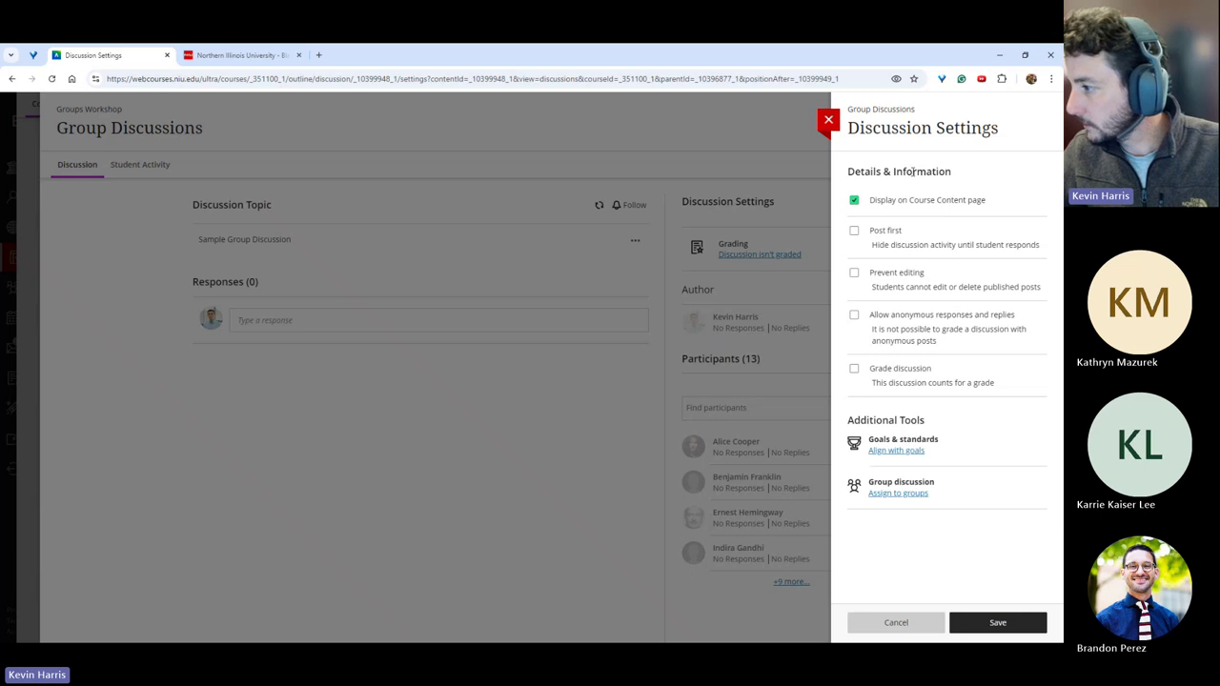
pyautogui.click(893, 493)
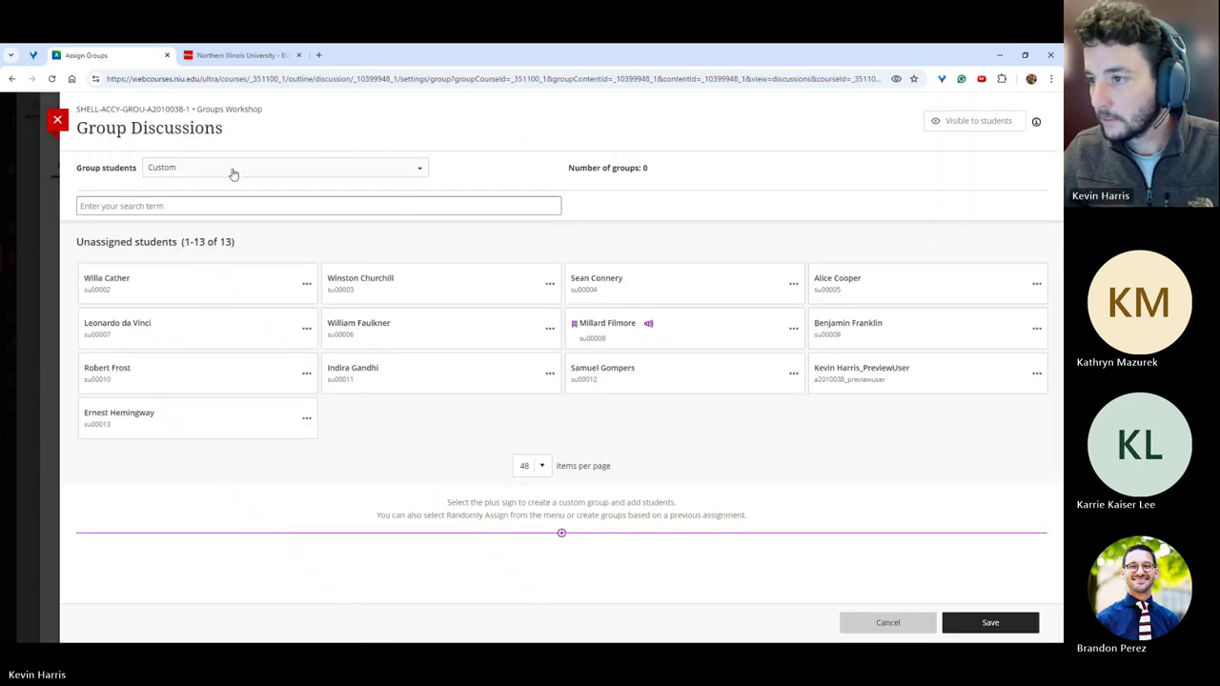
pyautogui.click(234, 171)
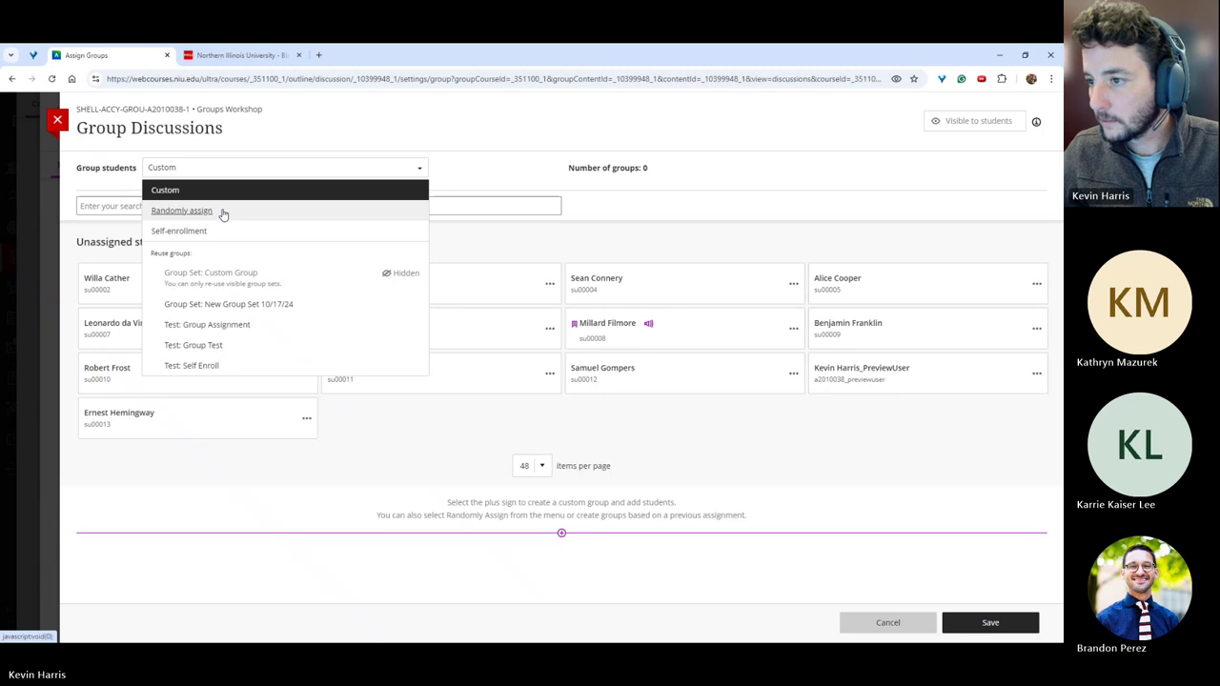
pyautogui.click(223, 211)
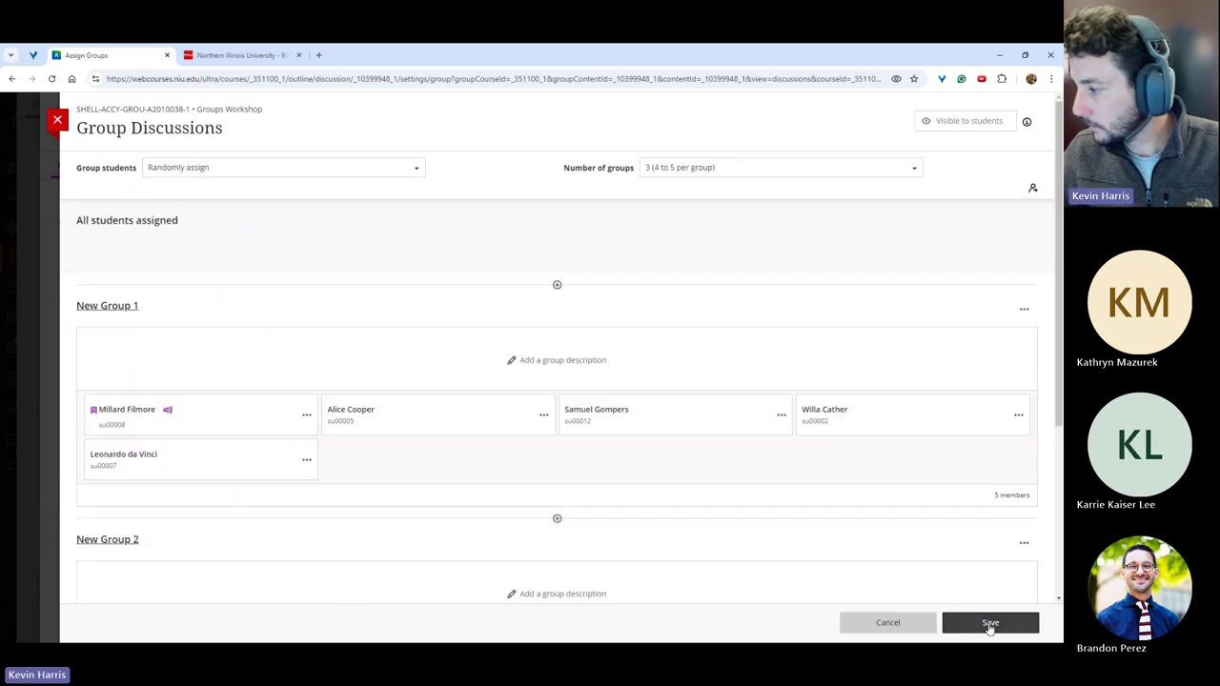
pyautogui.click(990, 623)
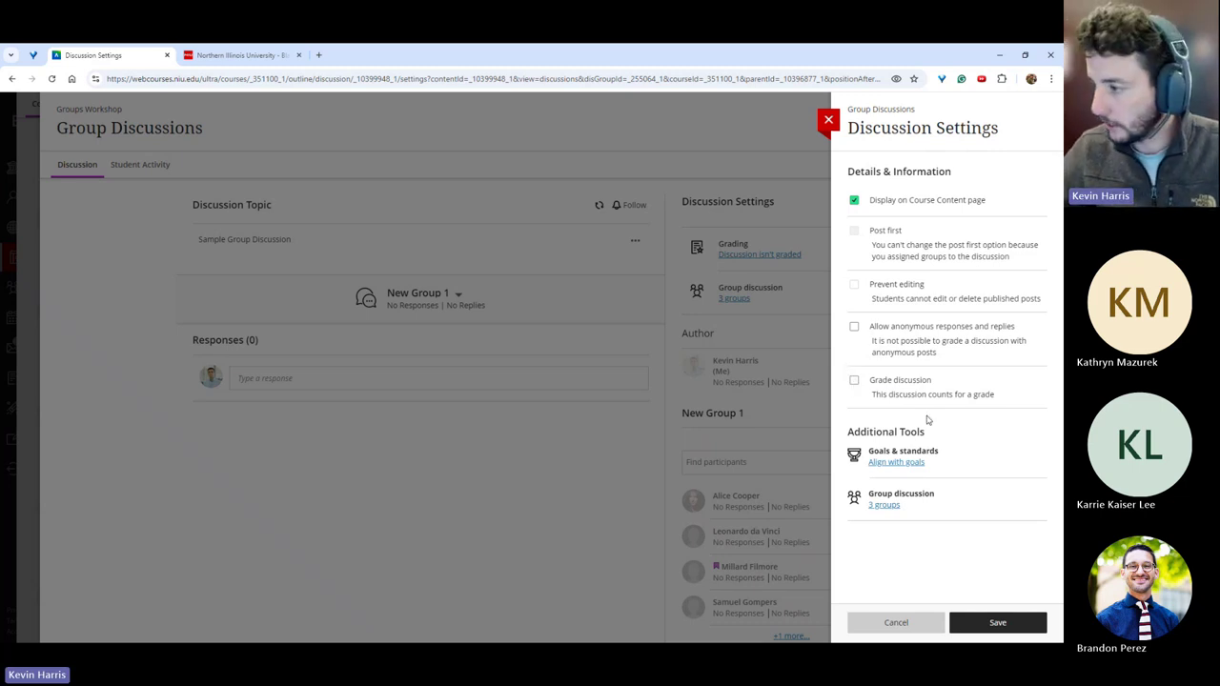
pyautogui.click(995, 623)
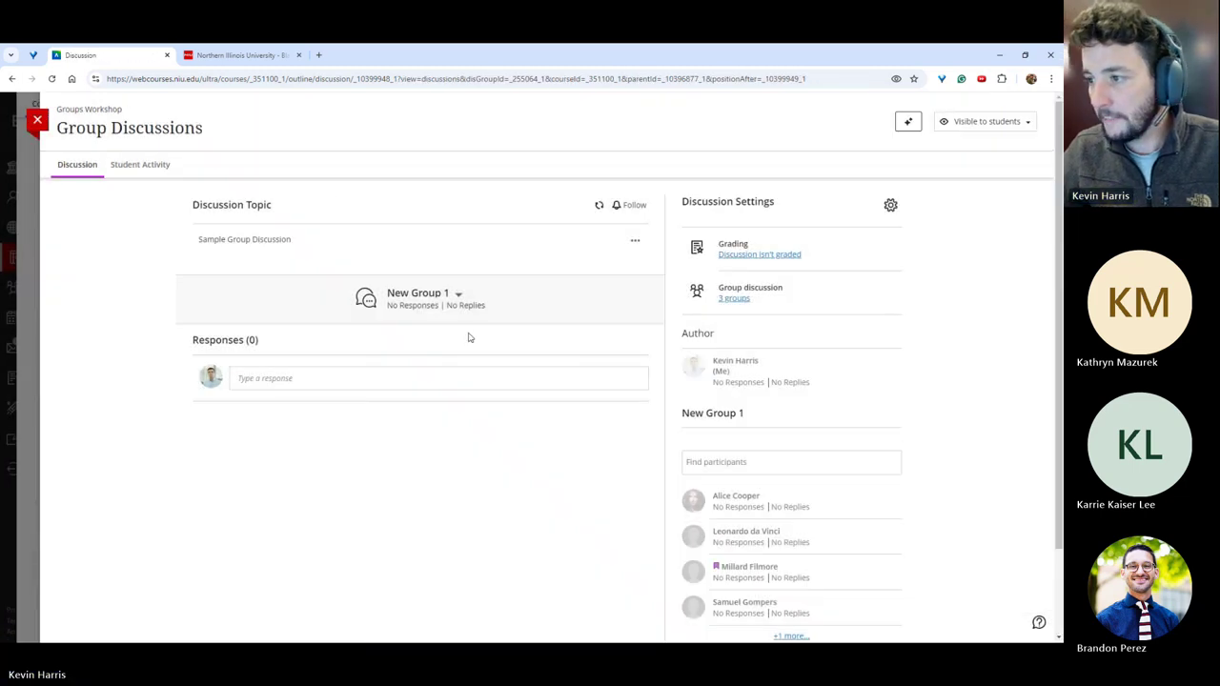
# Look through the separate discussion threads of New Group 2, New Group 3 and New Group 1, including the response editor.
pyautogui.click(457, 294)
pyautogui.click(436, 331)
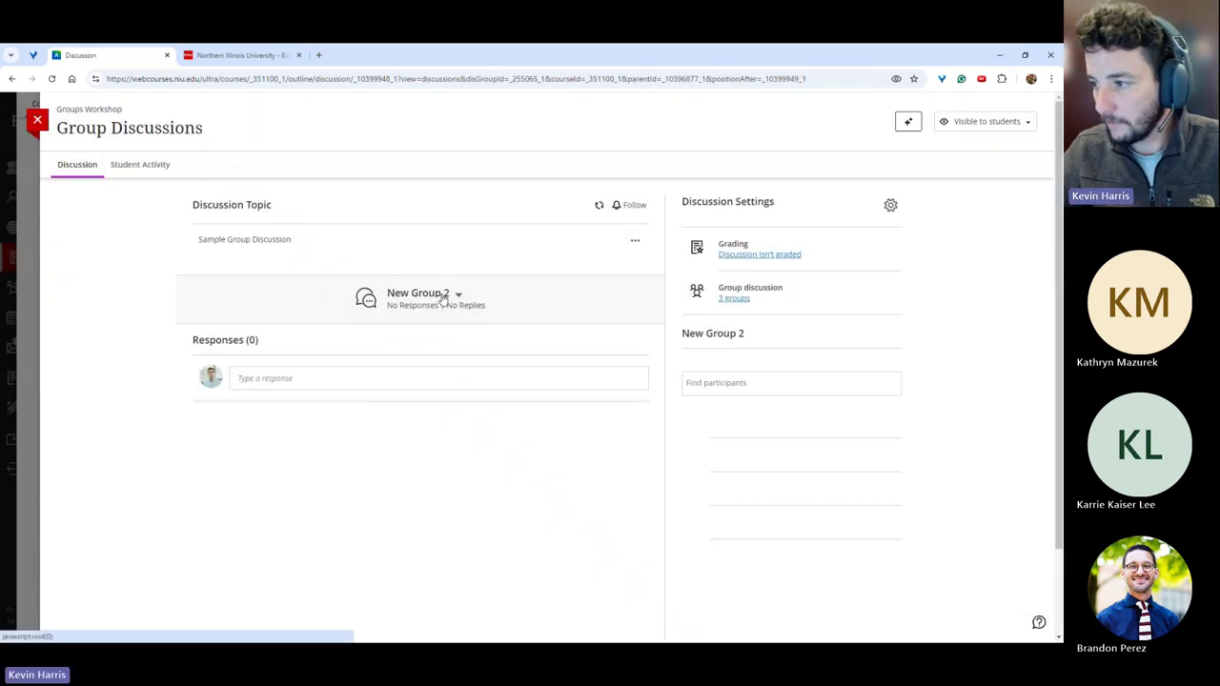
pyautogui.click(454, 293)
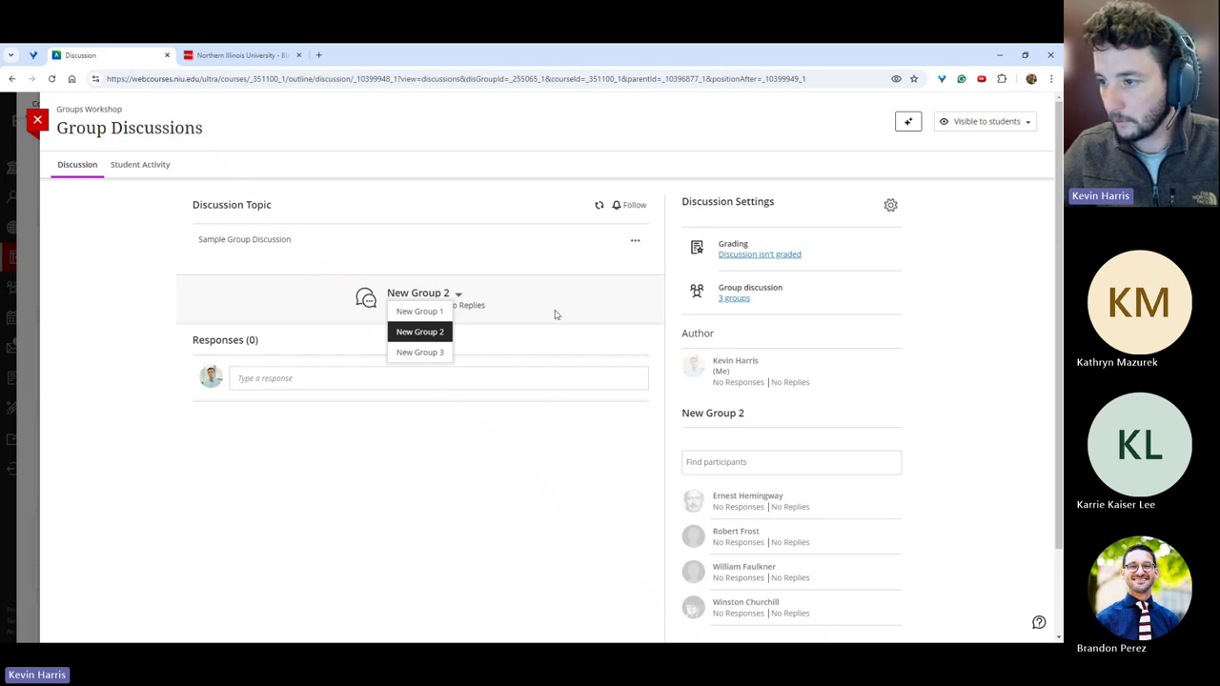
pyautogui.click(277, 478)
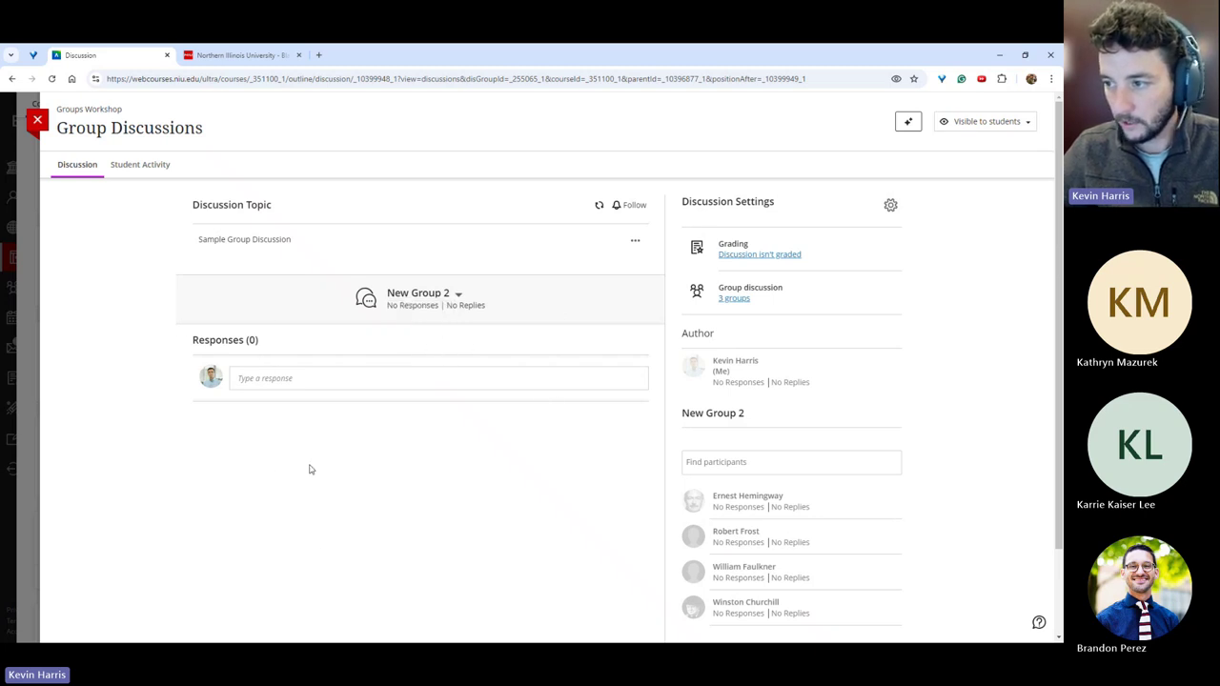
pyautogui.click(399, 377)
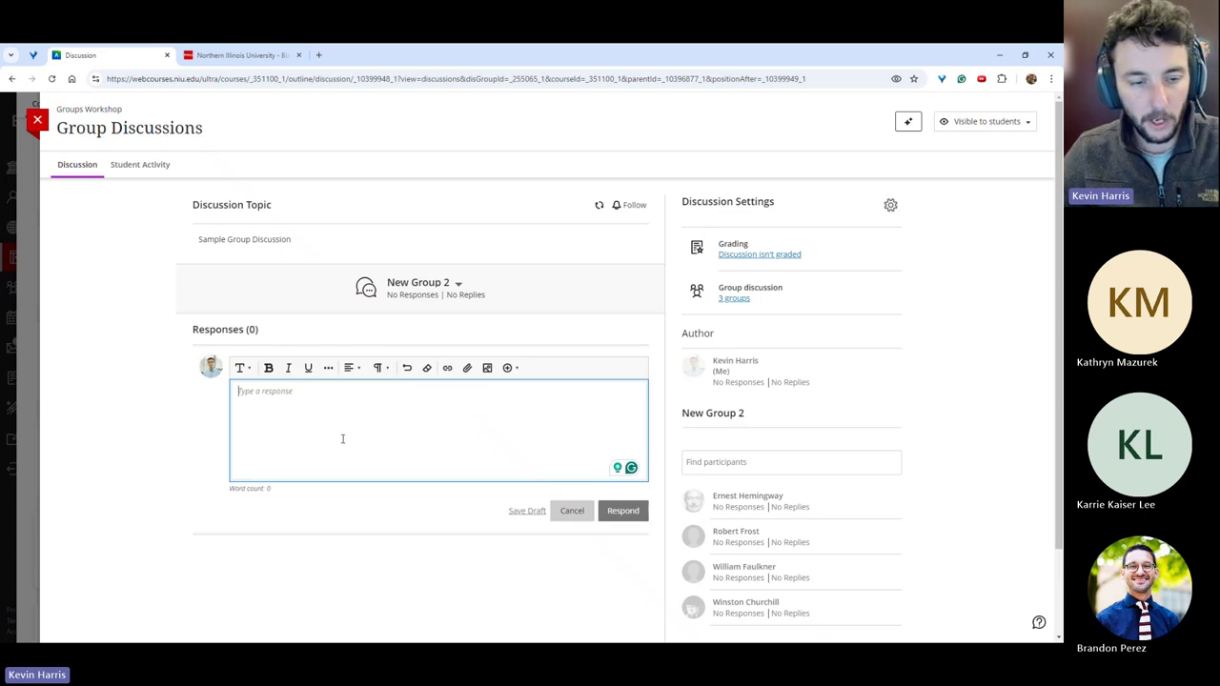
pyautogui.click(455, 284)
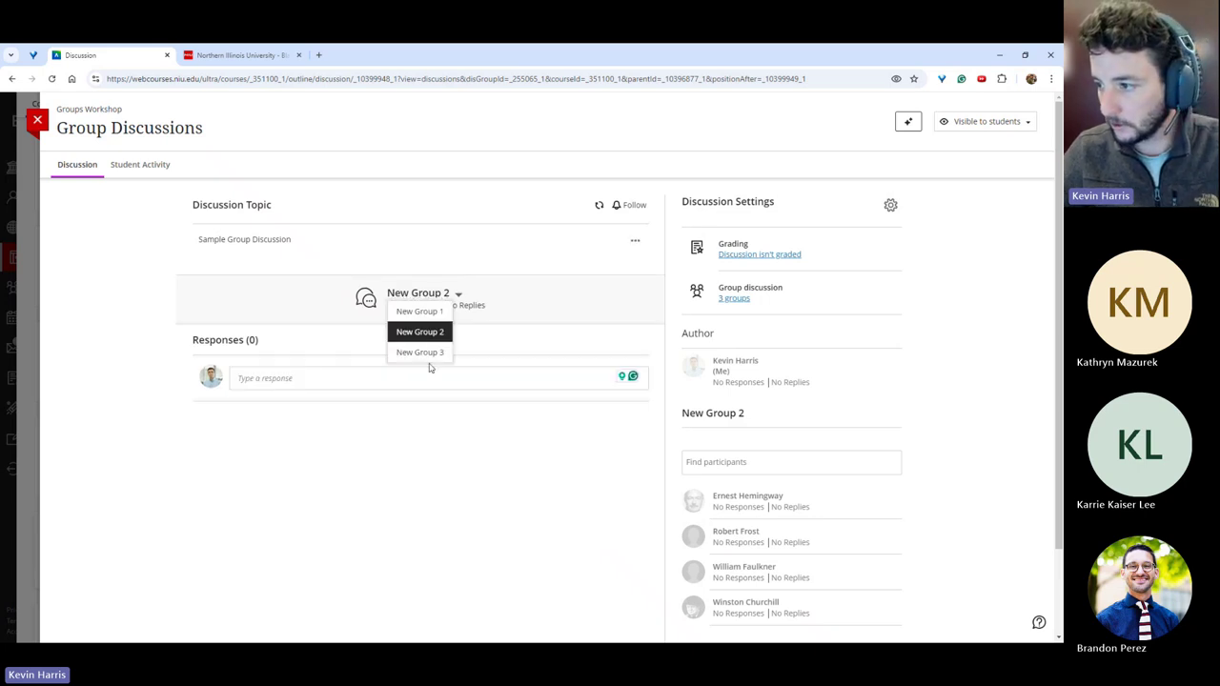
pyautogui.click(428, 353)
pyautogui.click(445, 295)
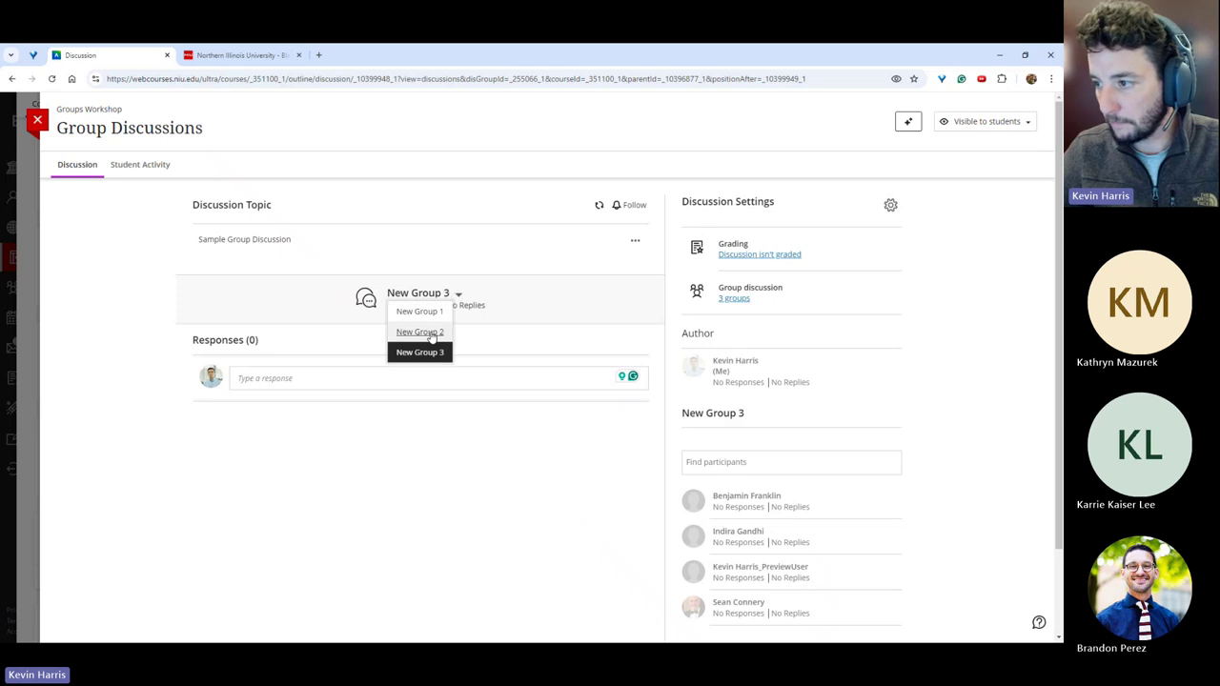
pyautogui.click(430, 333)
pyautogui.click(448, 298)
pyautogui.click(427, 313)
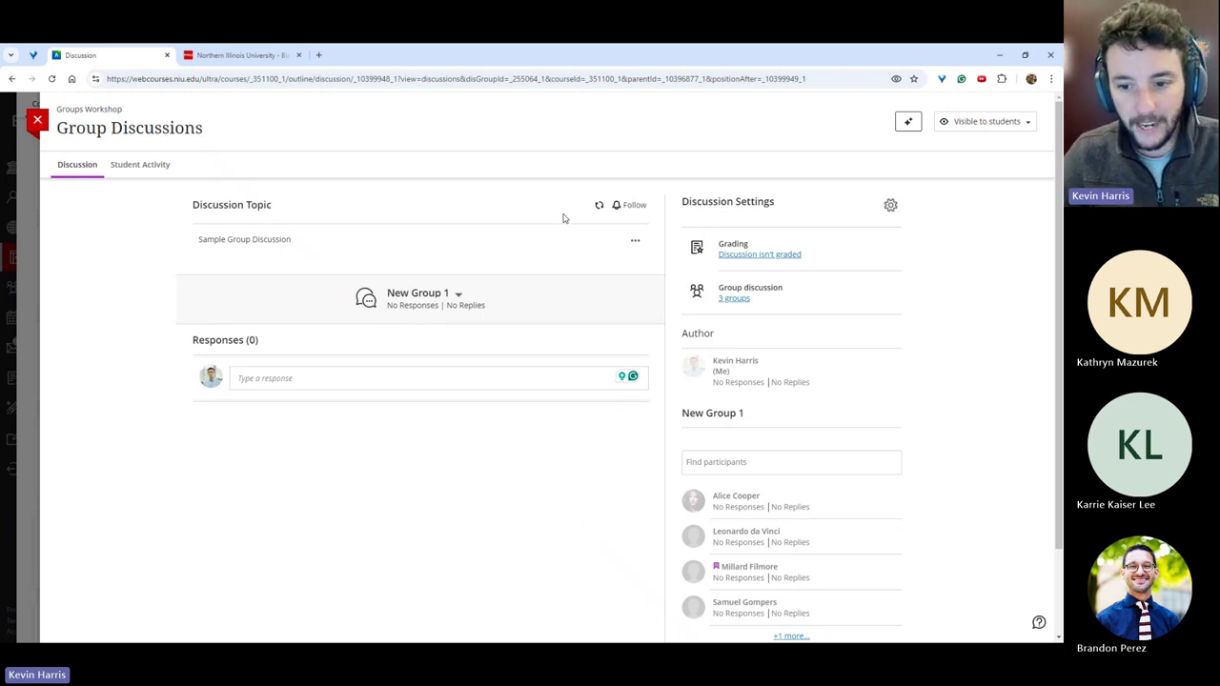
# Follow the Group Discussions topic to try its notifications, and unfollow it again.
pyautogui.click(632, 208)
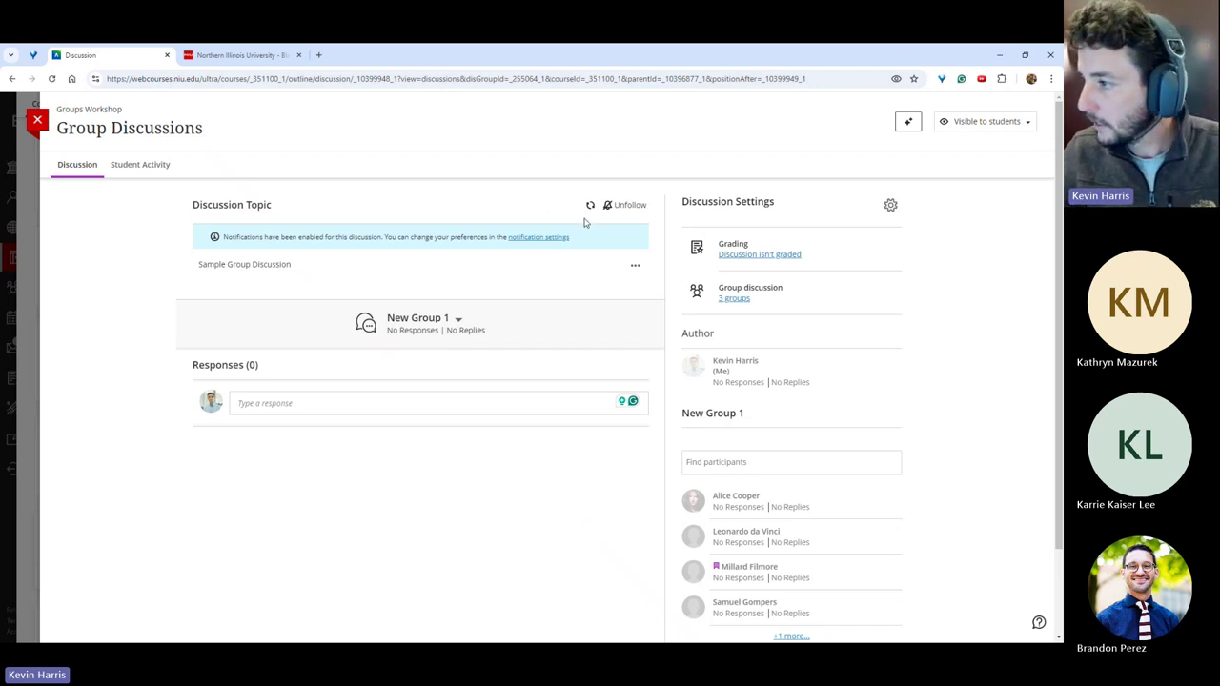
pyautogui.click(615, 205)
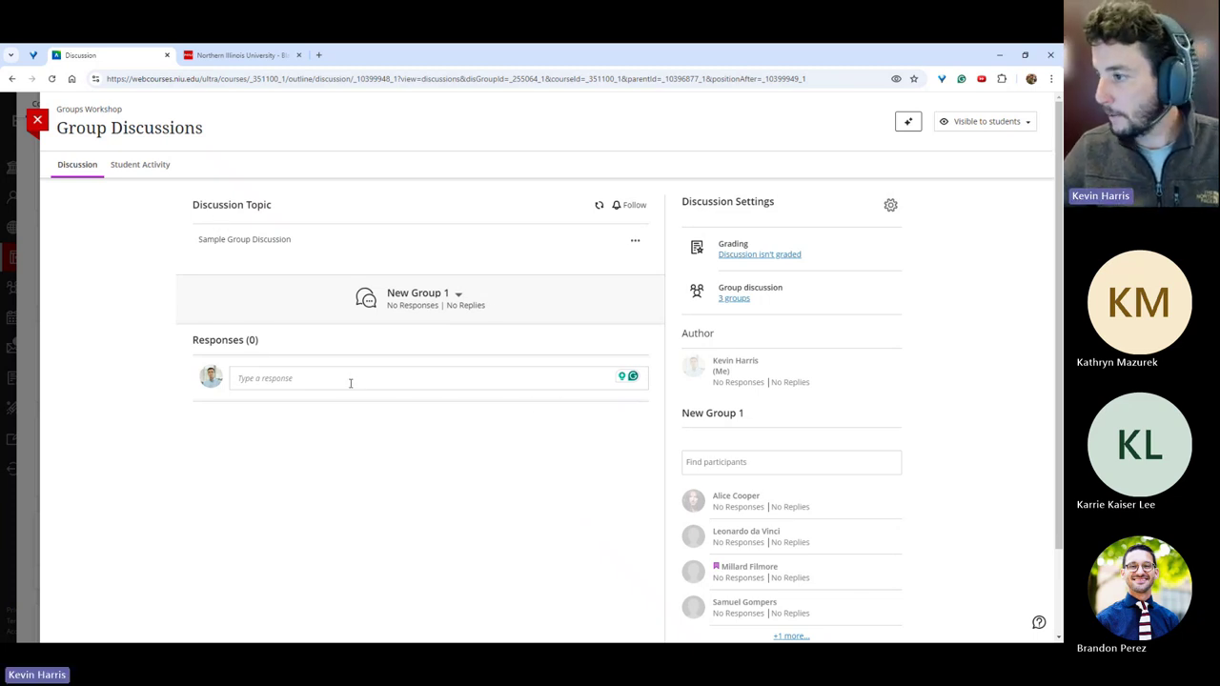
# Review the New Group 2 and New Group 3 threads with their participants, and close the discussion.
pyautogui.click(457, 296)
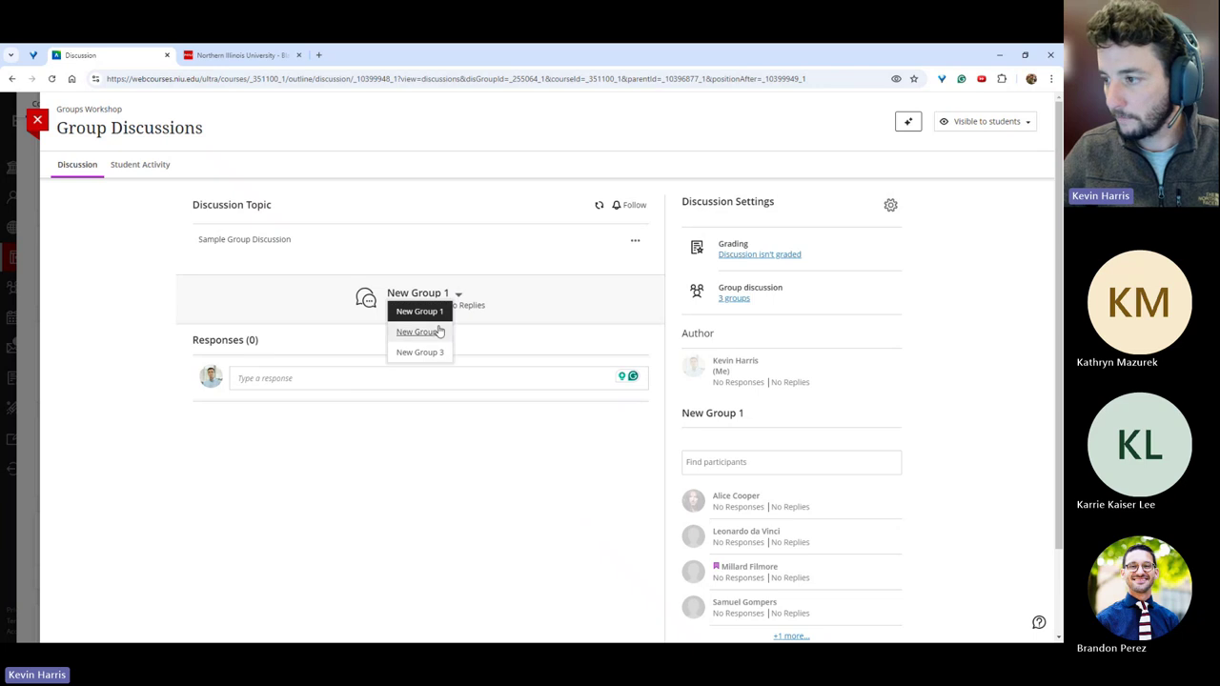
pyautogui.click(420, 330)
pyautogui.click(457, 295)
pyautogui.click(429, 350)
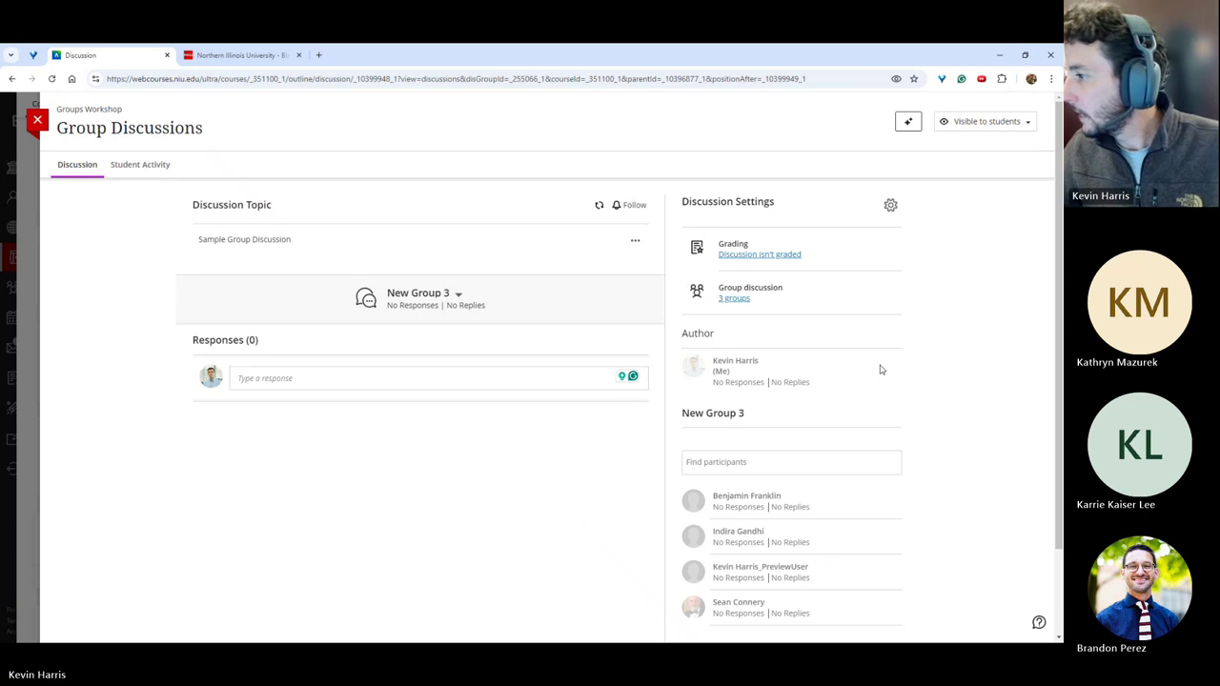
pyautogui.scroll(-2, 877, 369)
pyautogui.scroll(2, 867, 364)
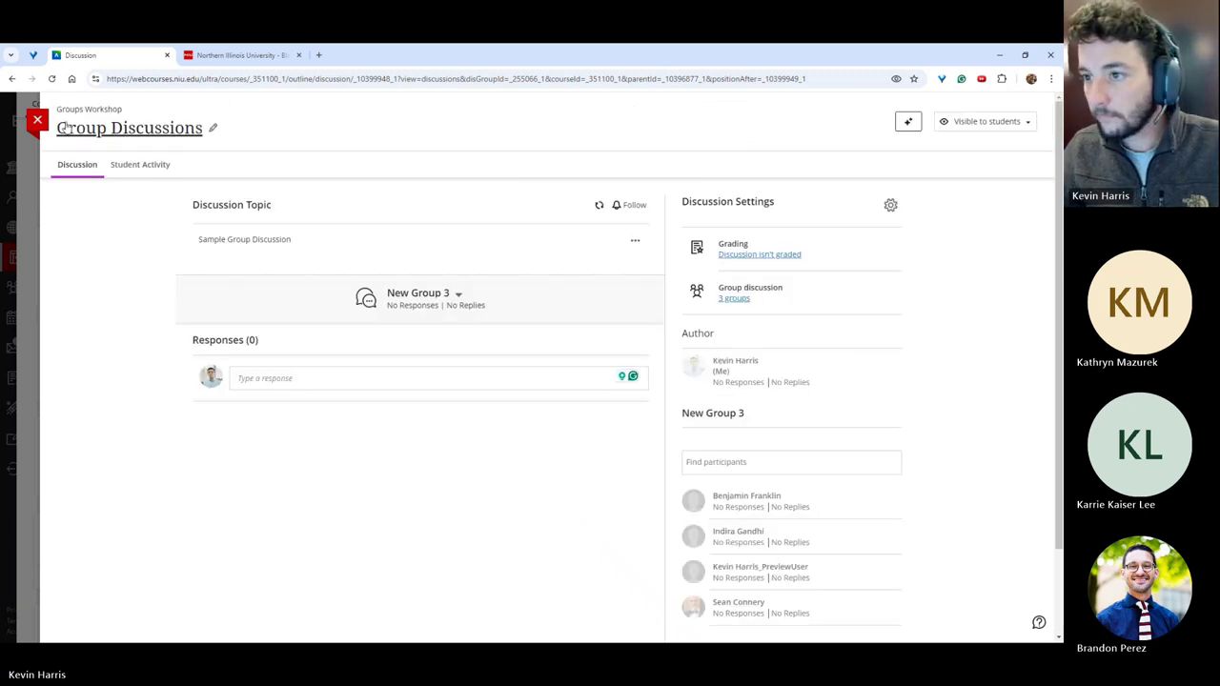
pyautogui.click(37, 119)
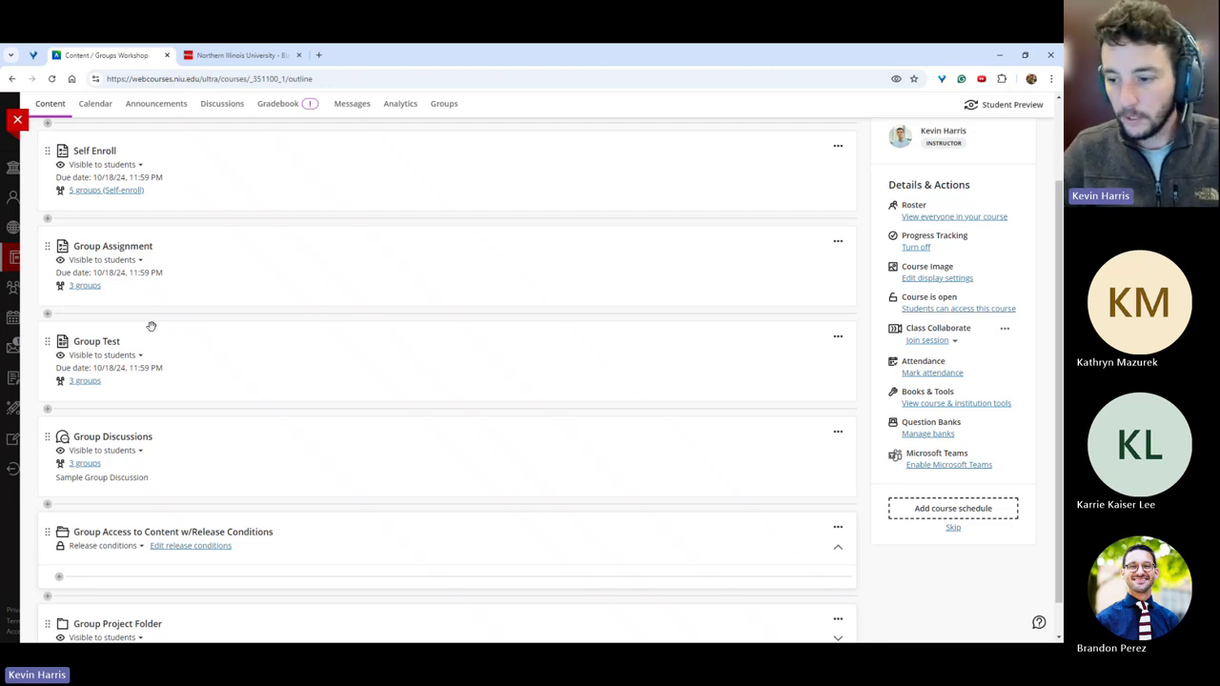
# Expand the Group Project Folder in the course content and open the Group Project Assignment.
pyautogui.scroll(-1, 194, 324)
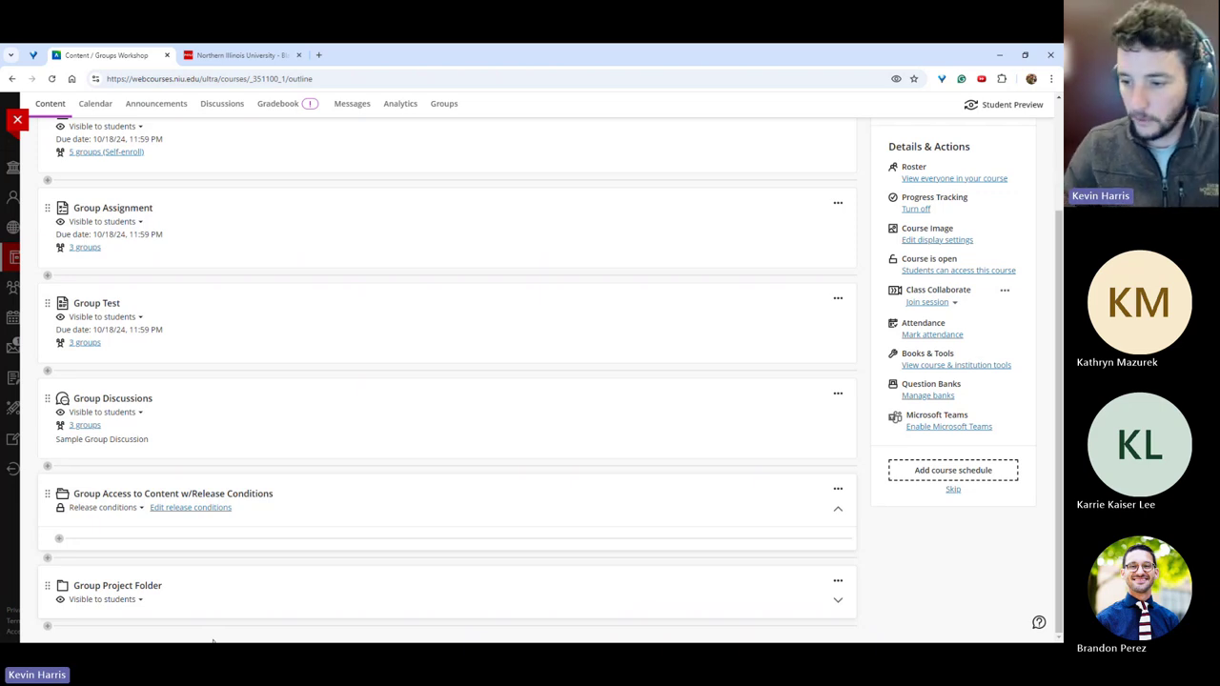
pyautogui.click(276, 589)
pyautogui.scroll(-2, 228, 549)
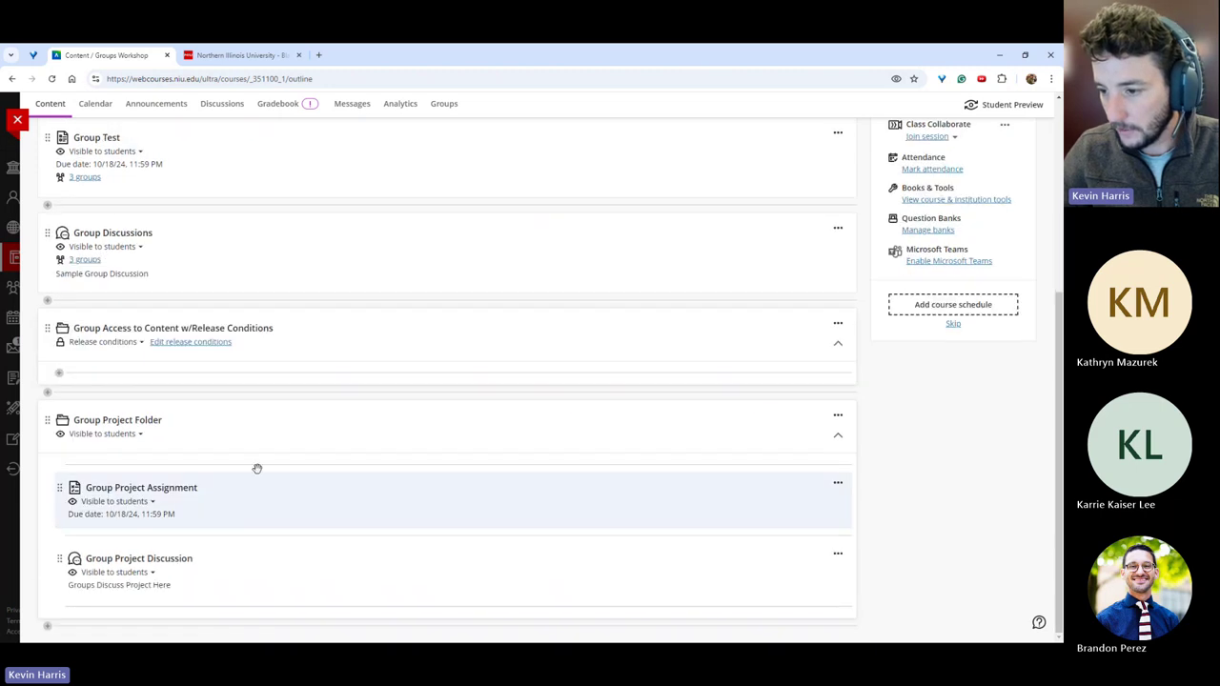
pyautogui.click(184, 490)
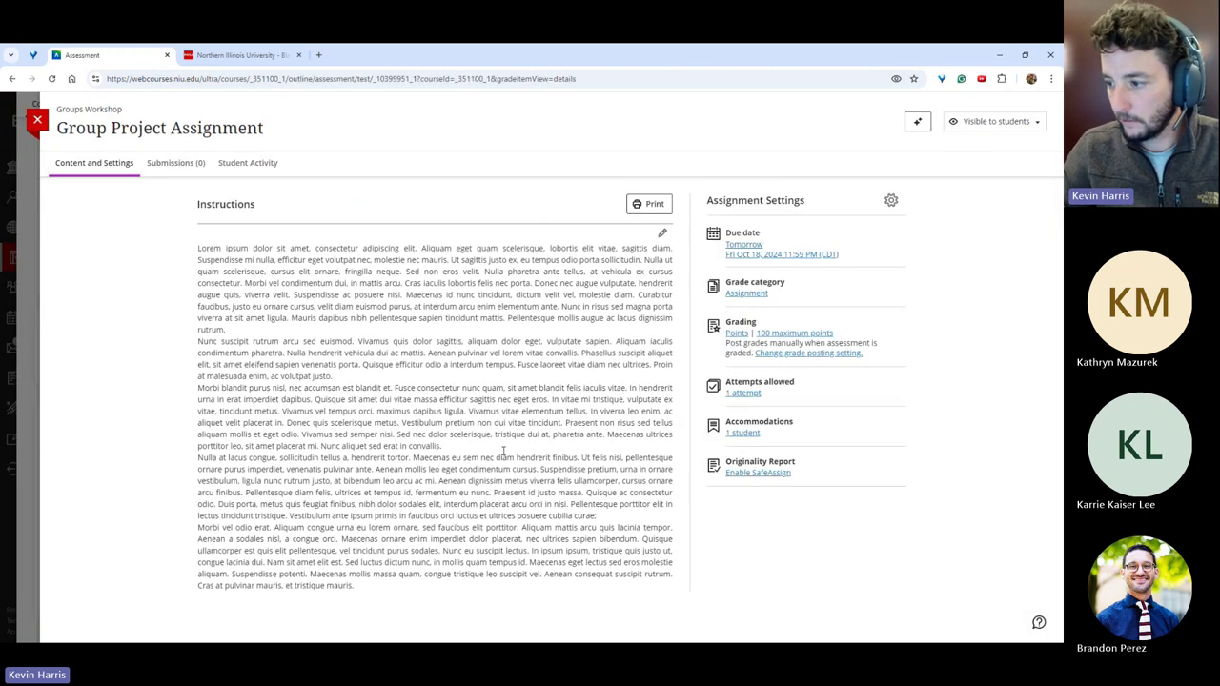
# Randomly assign the Group Project Assignment students to 3 groups, and save the groups and the assignment settings.
pyautogui.click(891, 200)
pyautogui.scroll(-8, 898, 314)
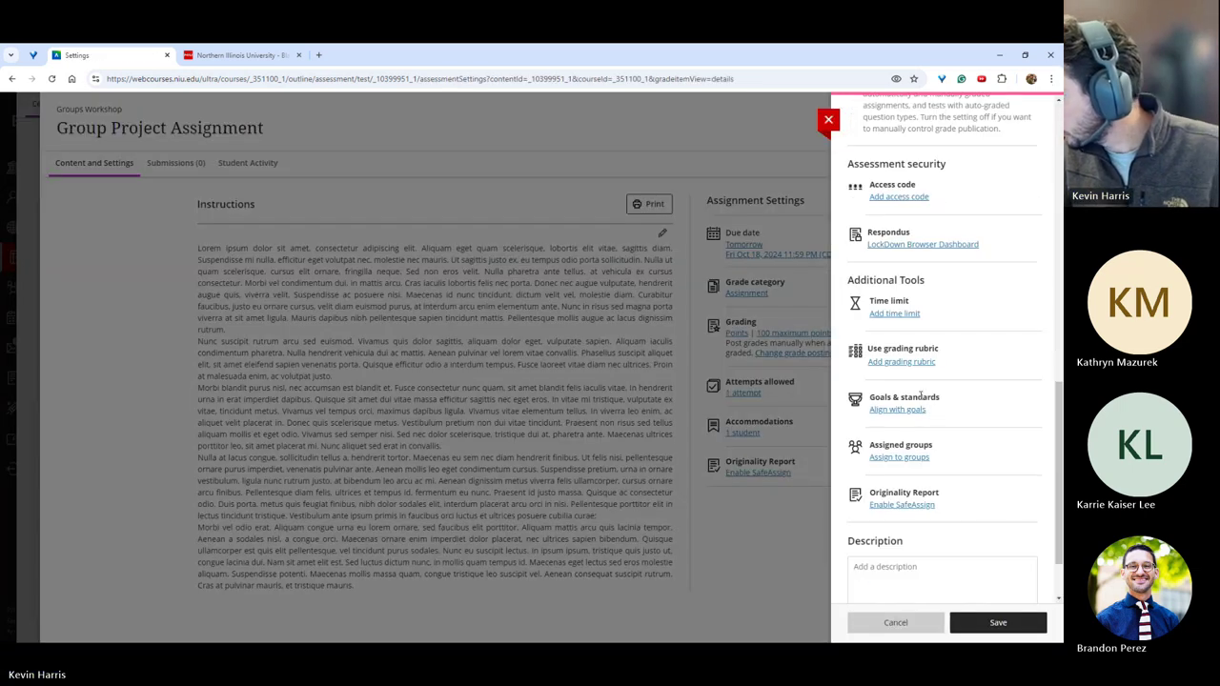
pyautogui.click(906, 457)
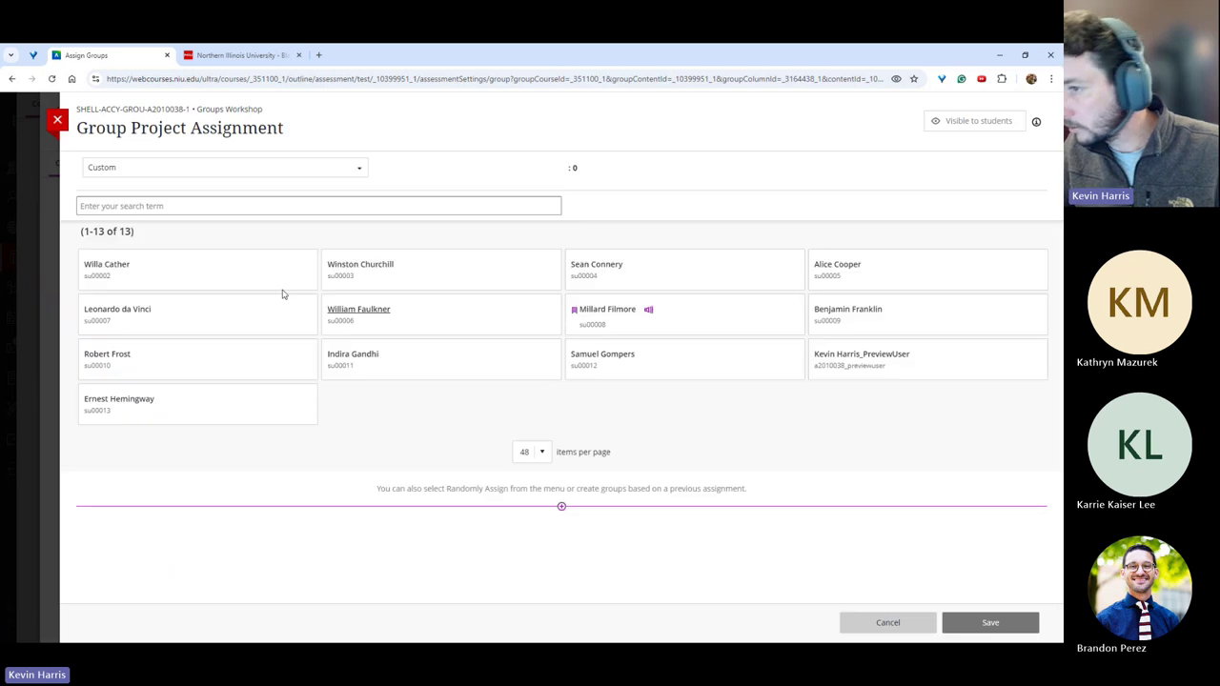
pyautogui.click(197, 168)
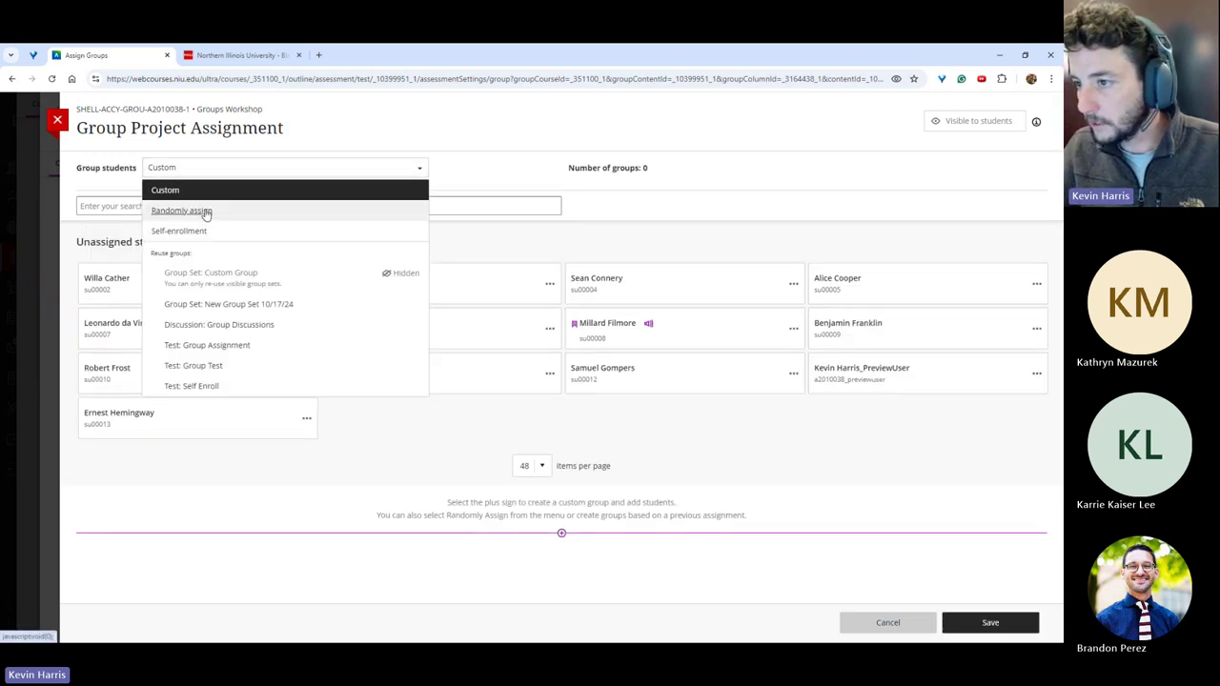
pyautogui.click(205, 212)
pyautogui.click(987, 620)
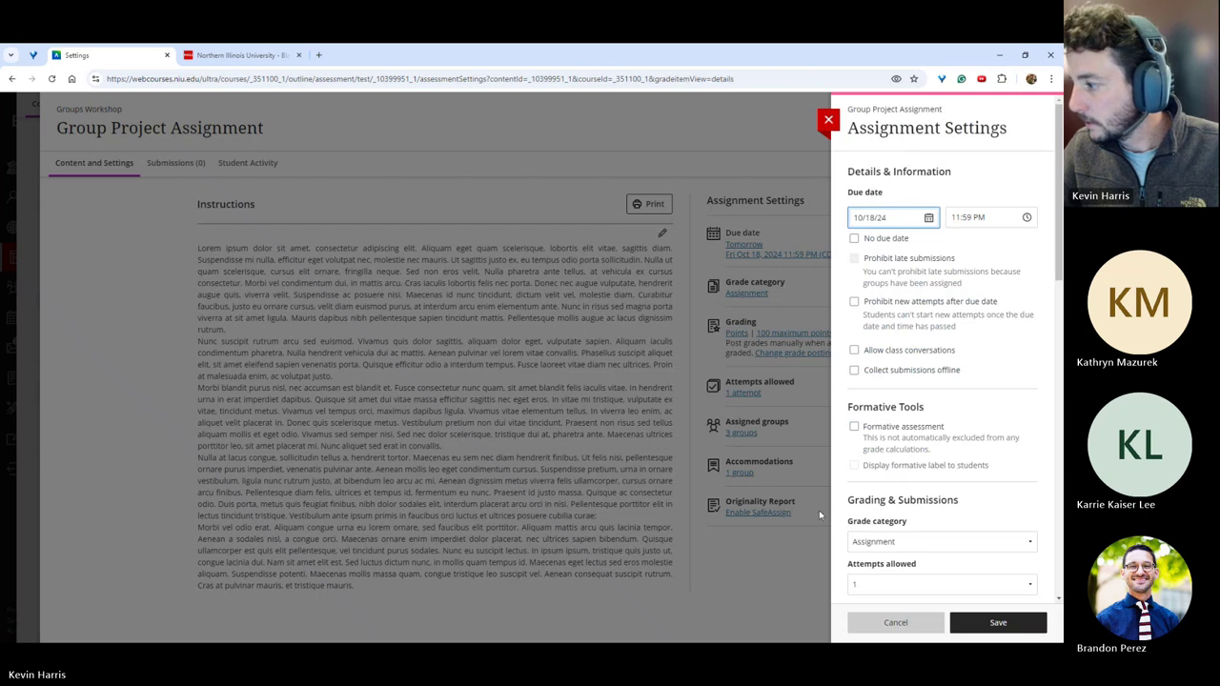
pyautogui.click(974, 619)
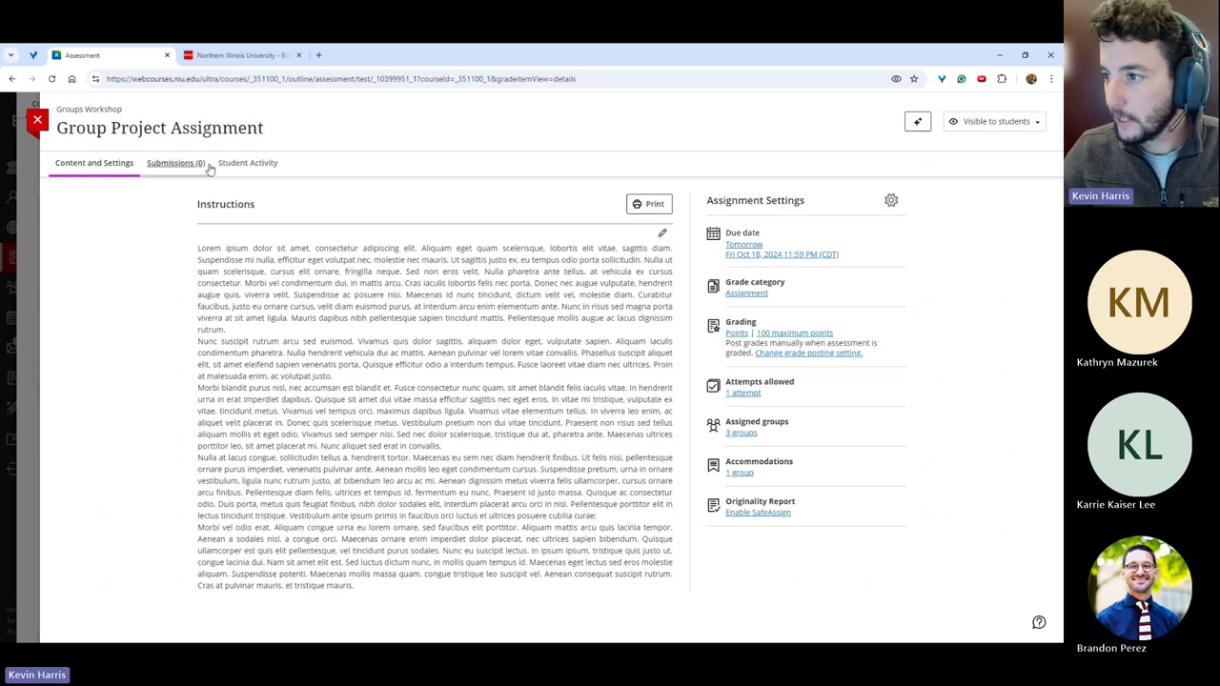
# Close the Group Project Assignment and open the Group Project Discussion in the Group Project Folder.
pyautogui.click(38, 122)
pyautogui.scroll(-5, 234, 394)
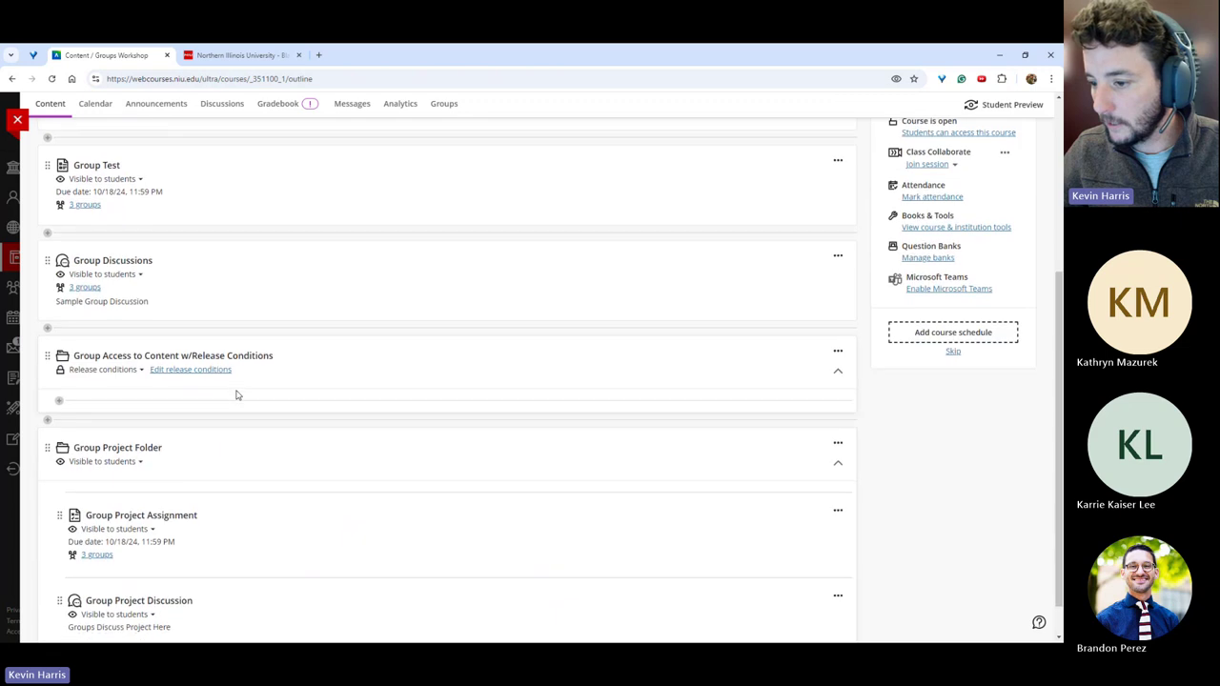
pyautogui.click(198, 577)
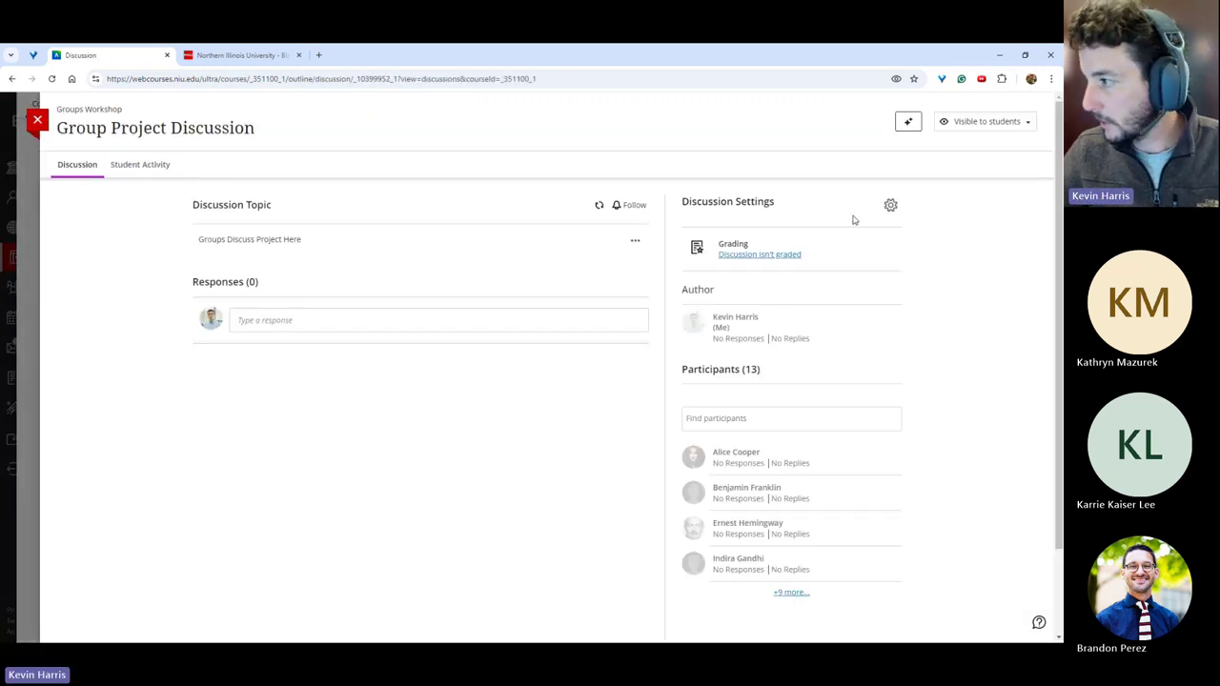
# Randomly assign the Group Project Discussion's students to 3 groups, save the groups, and close the discussion.
pyautogui.click(890, 205)
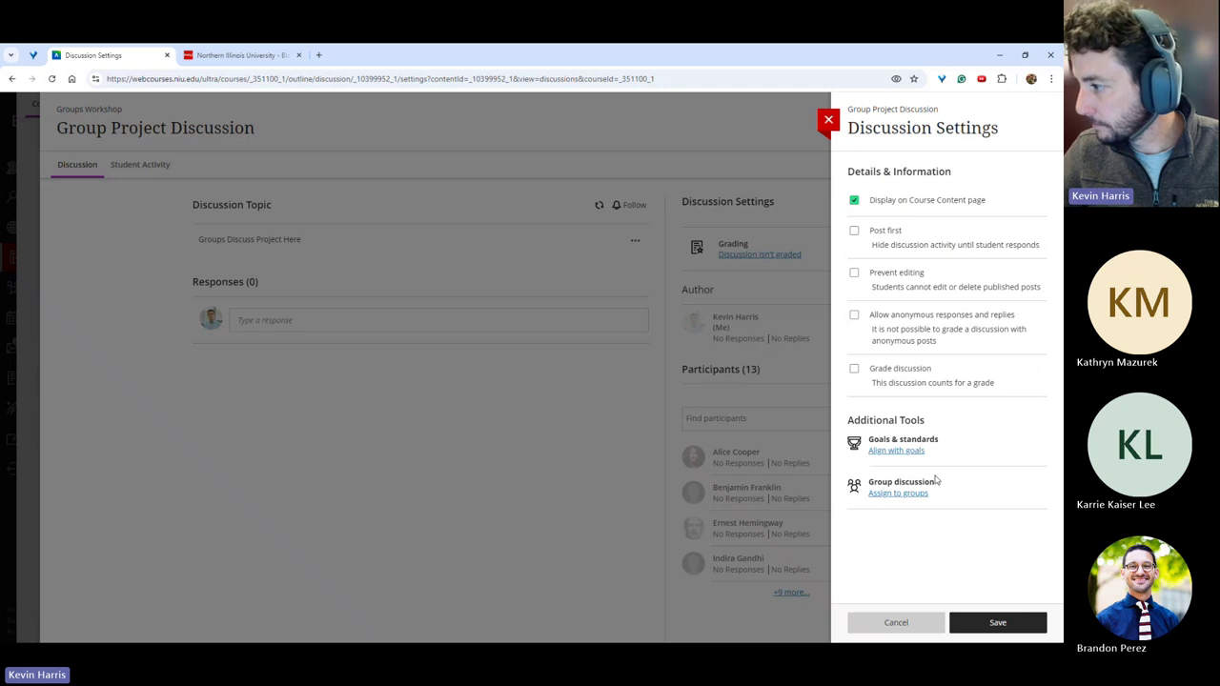
pyautogui.click(920, 495)
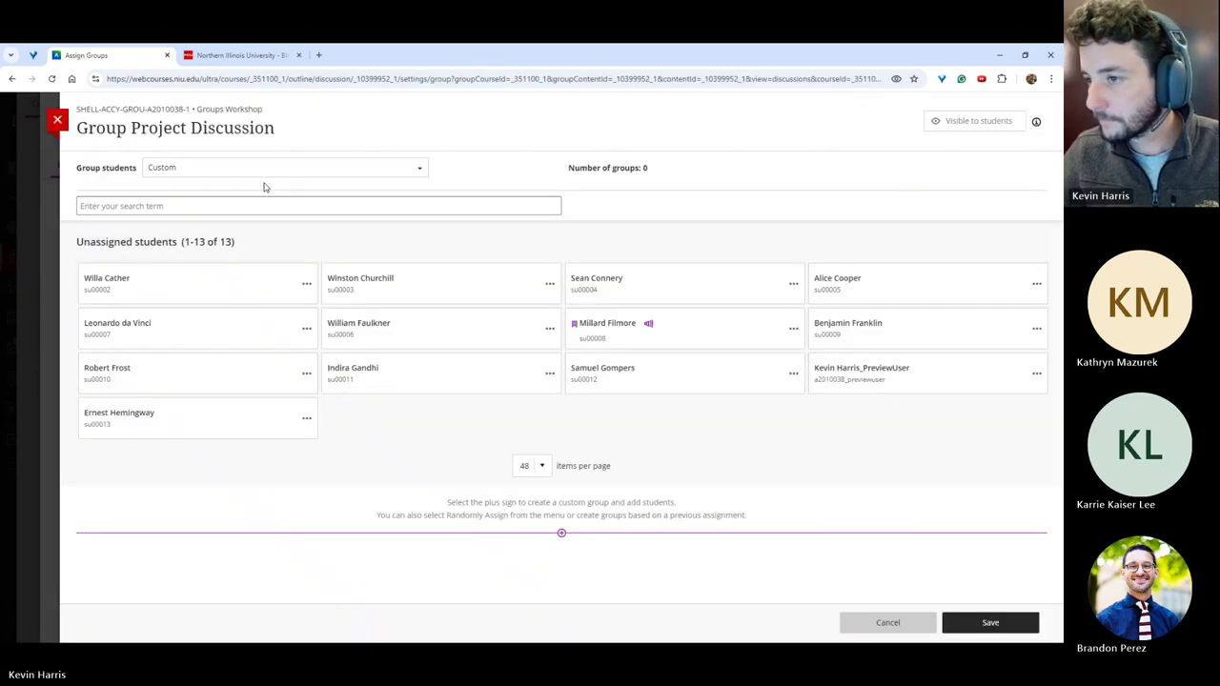
pyautogui.click(262, 170)
pyautogui.click(228, 207)
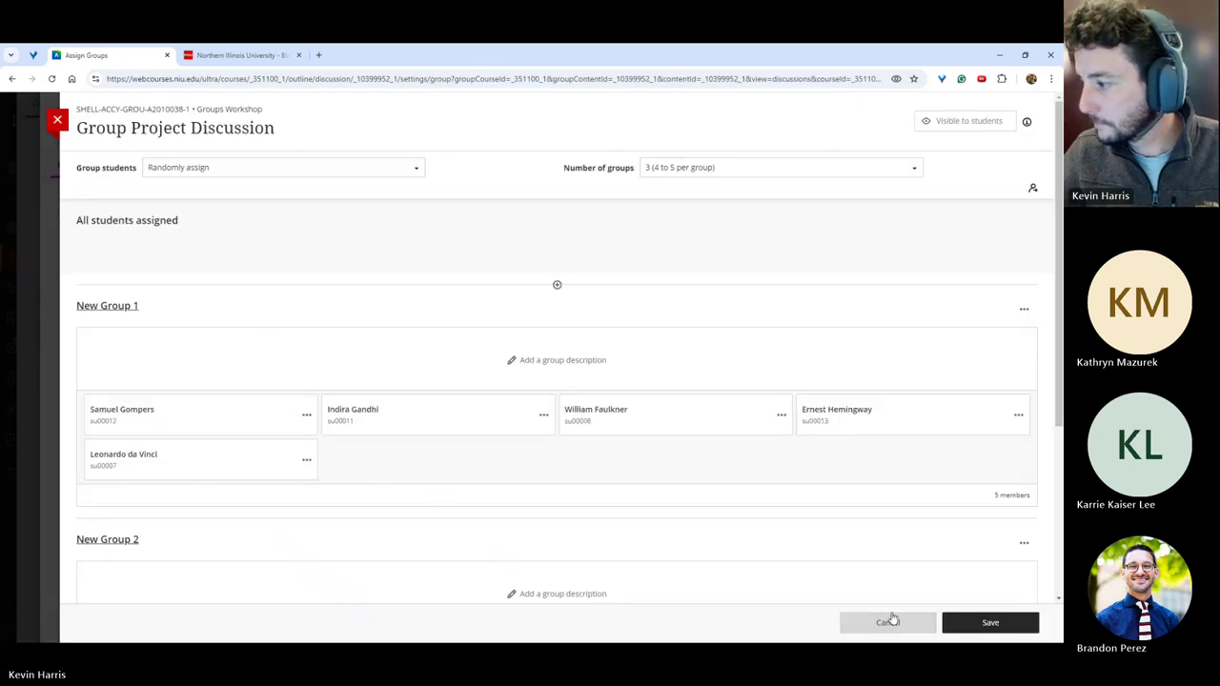
pyautogui.click(990, 622)
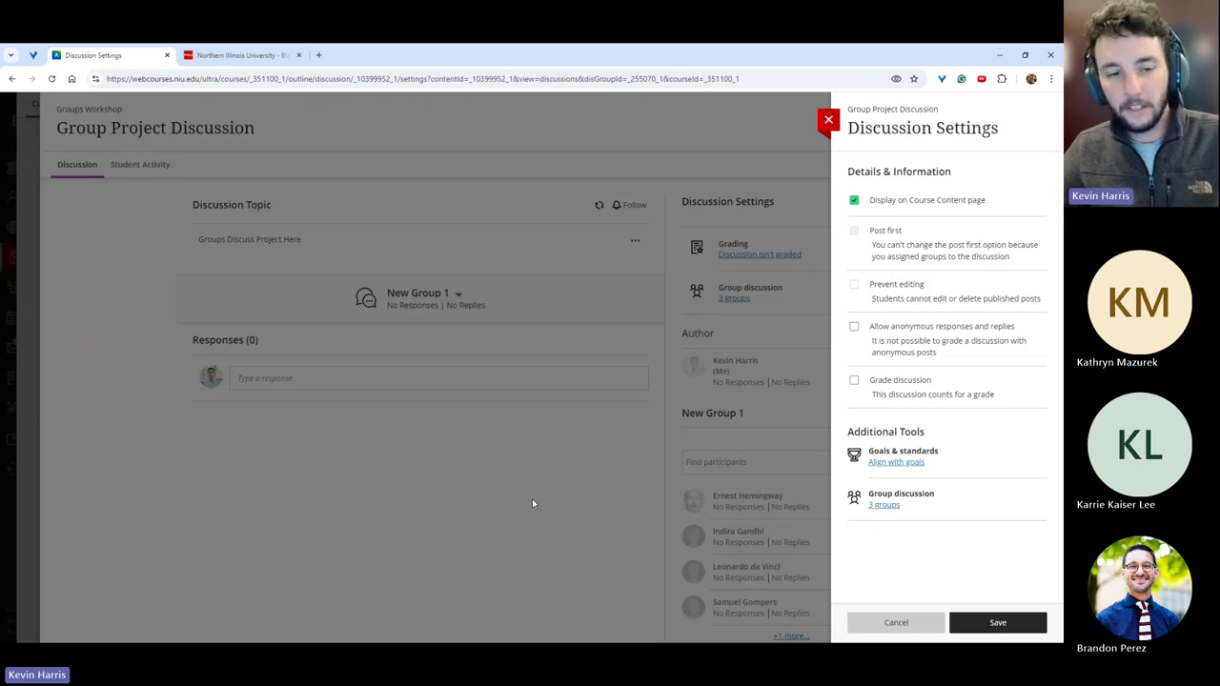
pyautogui.click(346, 466)
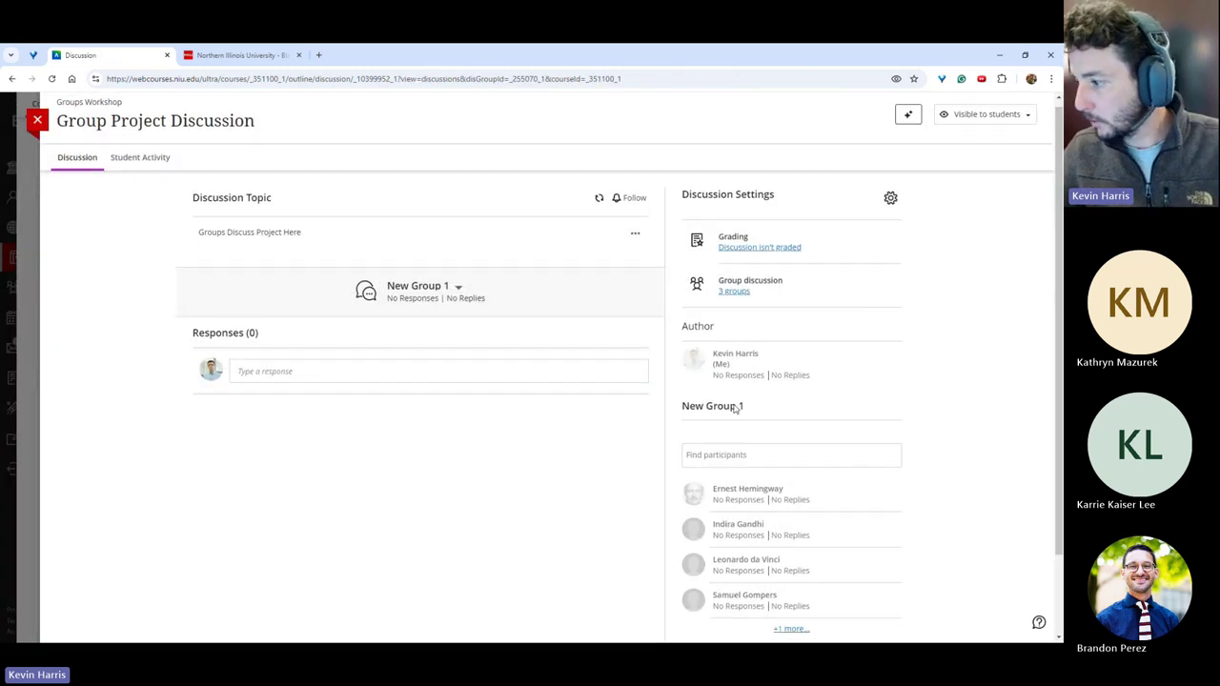
pyautogui.scroll(-2, 735, 408)
pyautogui.click(38, 119)
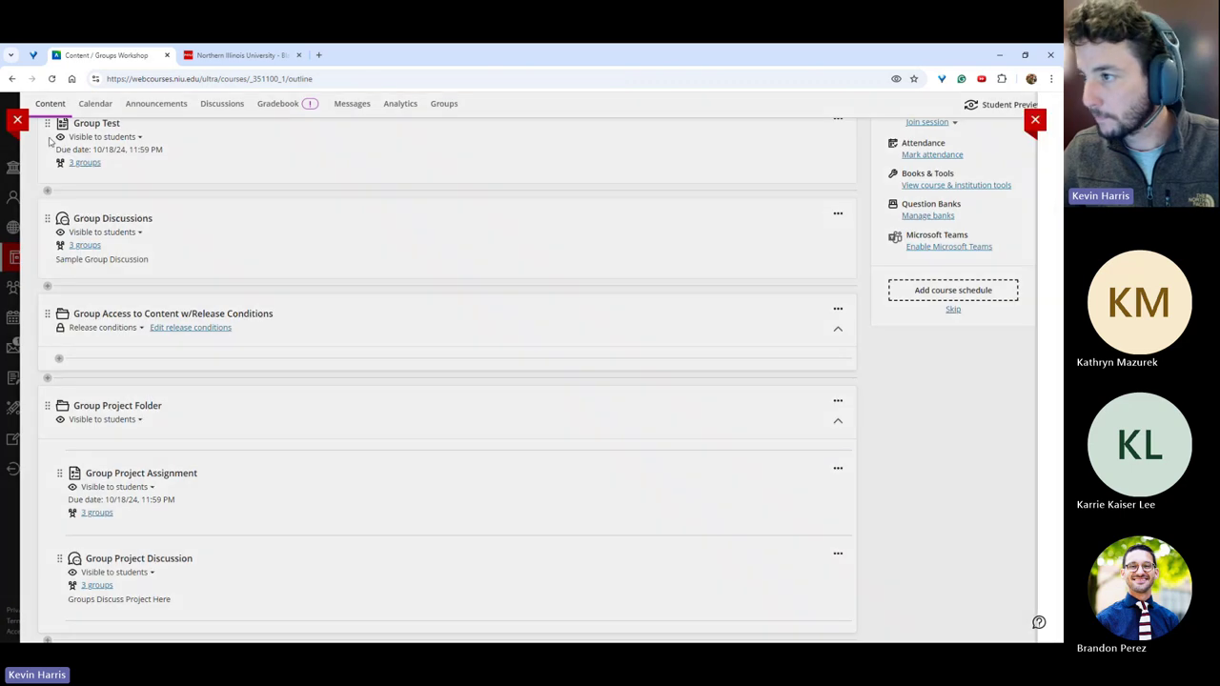
# Go to the course's group management page, review the members of the Custom Group set, and close the set.
pyautogui.scroll(3, 695, 136)
pyautogui.click(443, 105)
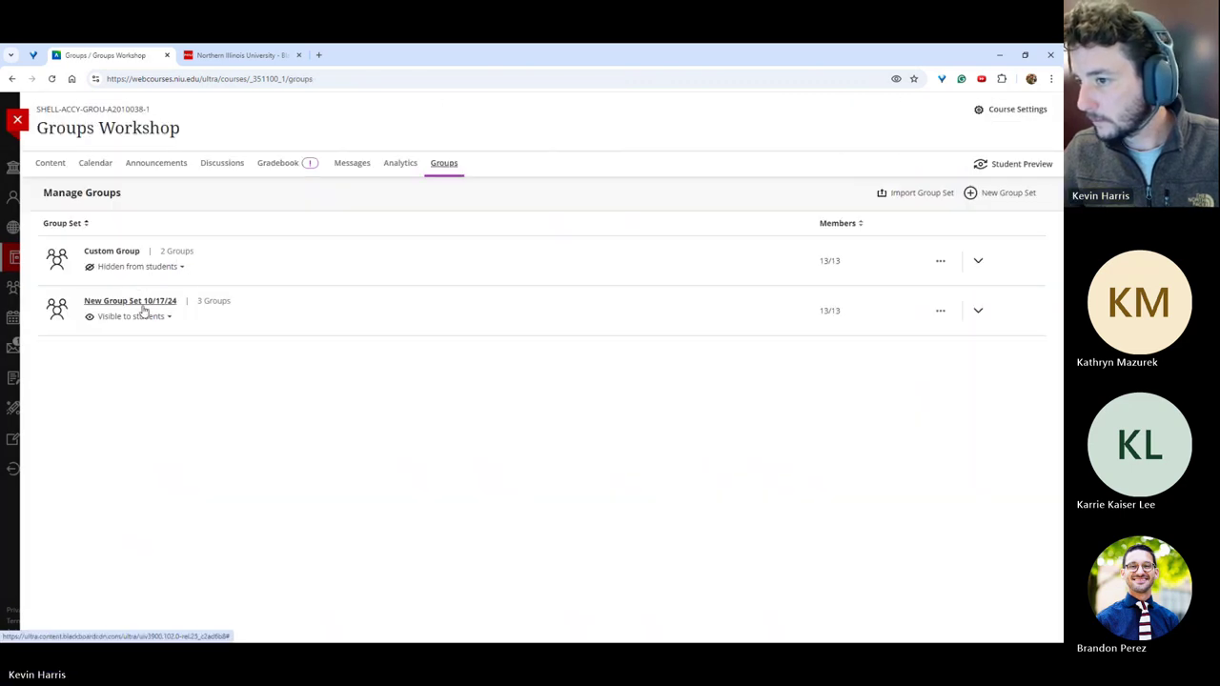
pyautogui.click(111, 251)
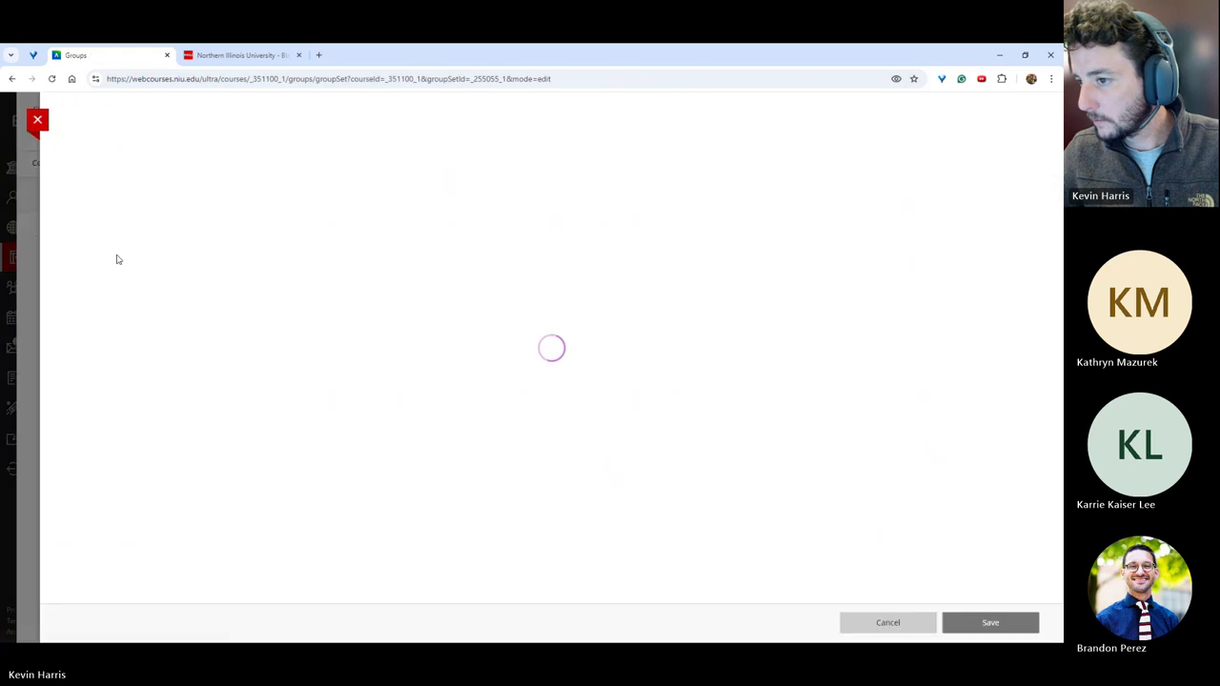
pyautogui.scroll(-2, 226, 336)
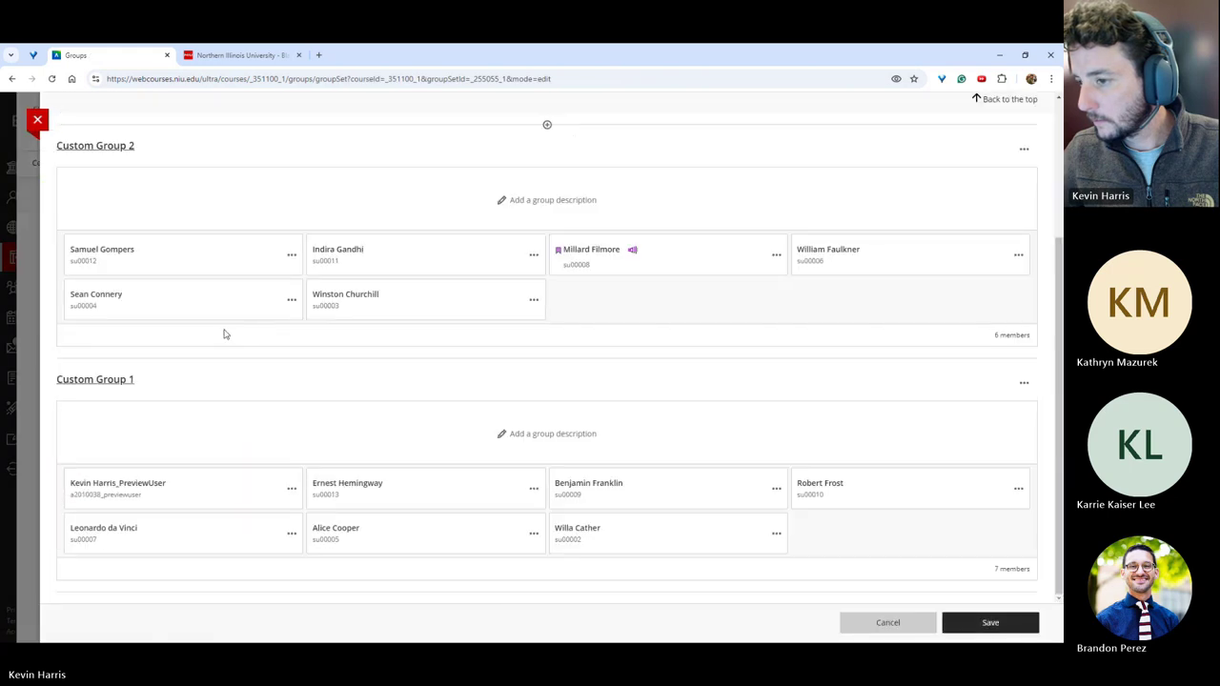
pyautogui.click(37, 120)
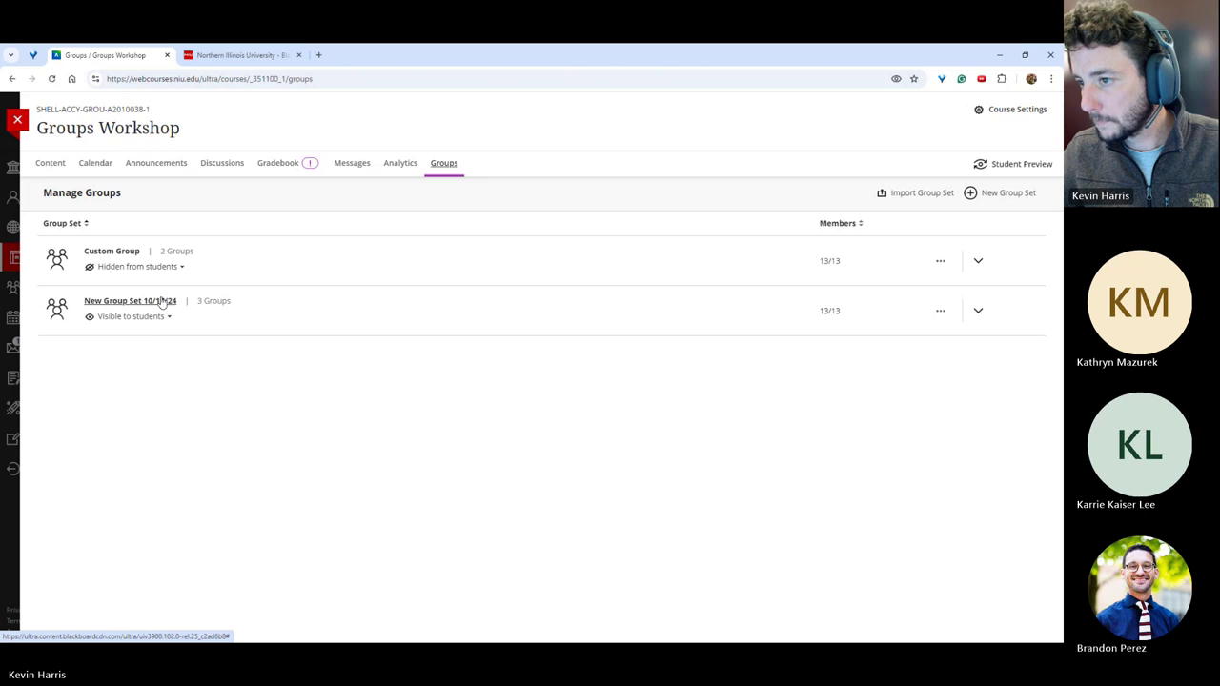
# Open New Group Set 10/17/24 and review its groups, their members, and the options for New Group 2.
pyautogui.click(162, 301)
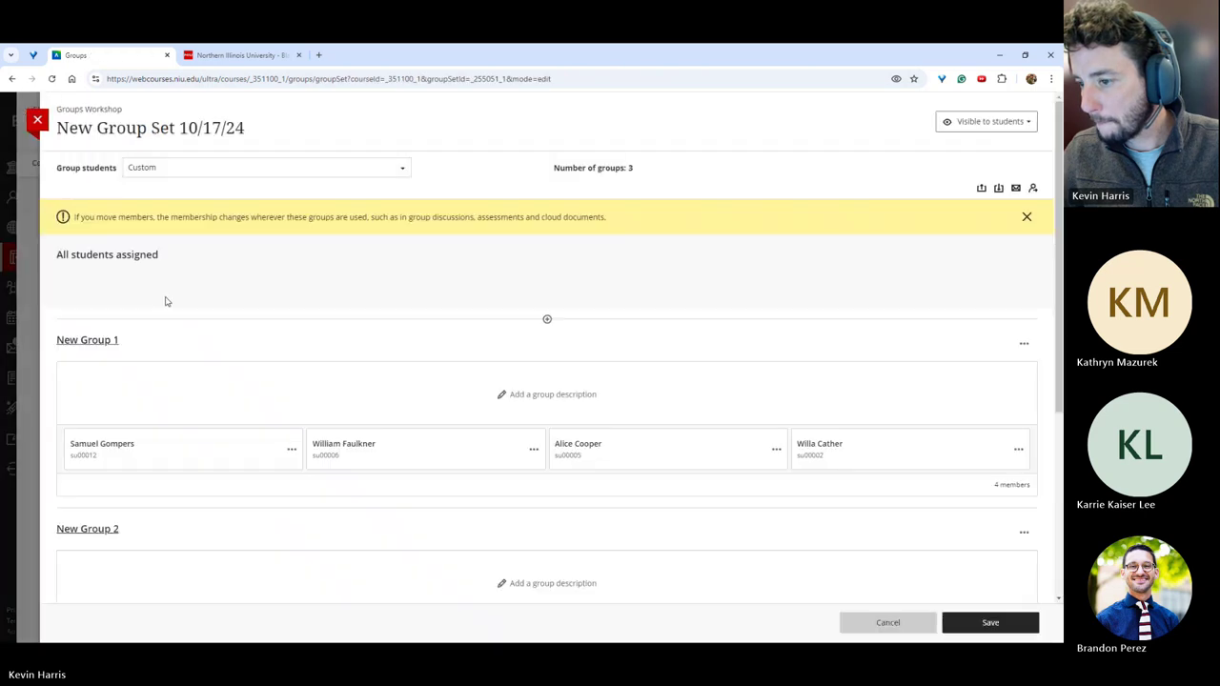
pyautogui.scroll(-2, 165, 301)
pyautogui.scroll(-2, 165, 301)
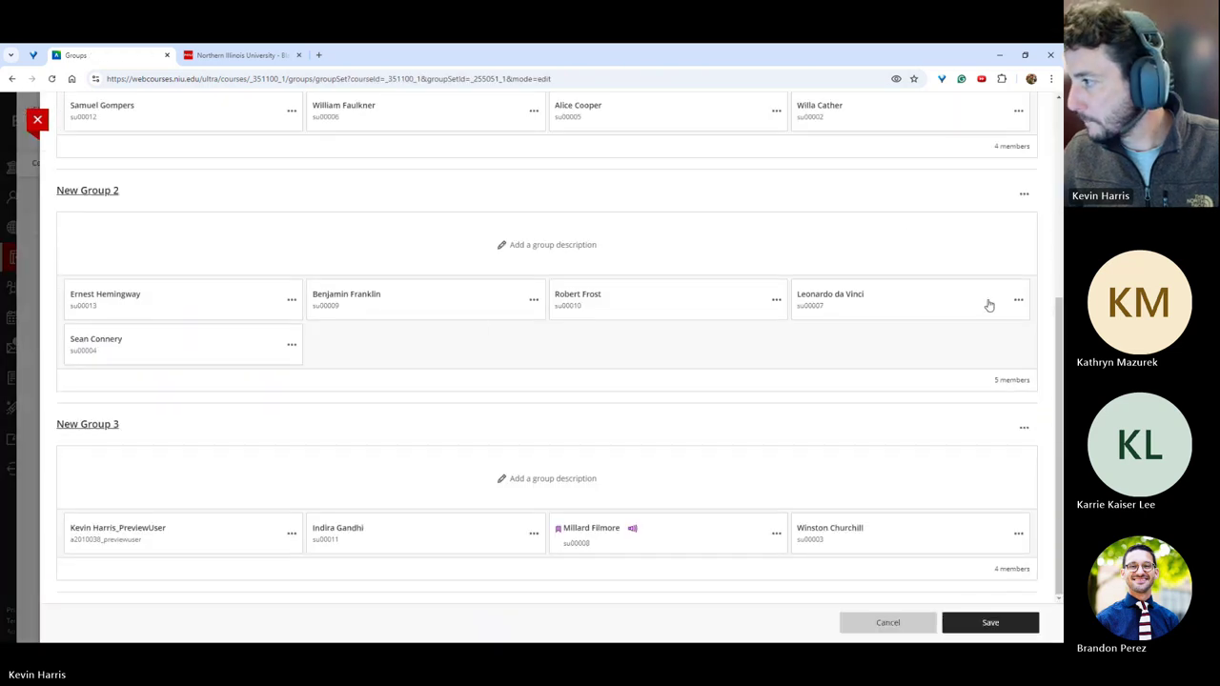
pyautogui.click(1025, 196)
pyautogui.click(777, 212)
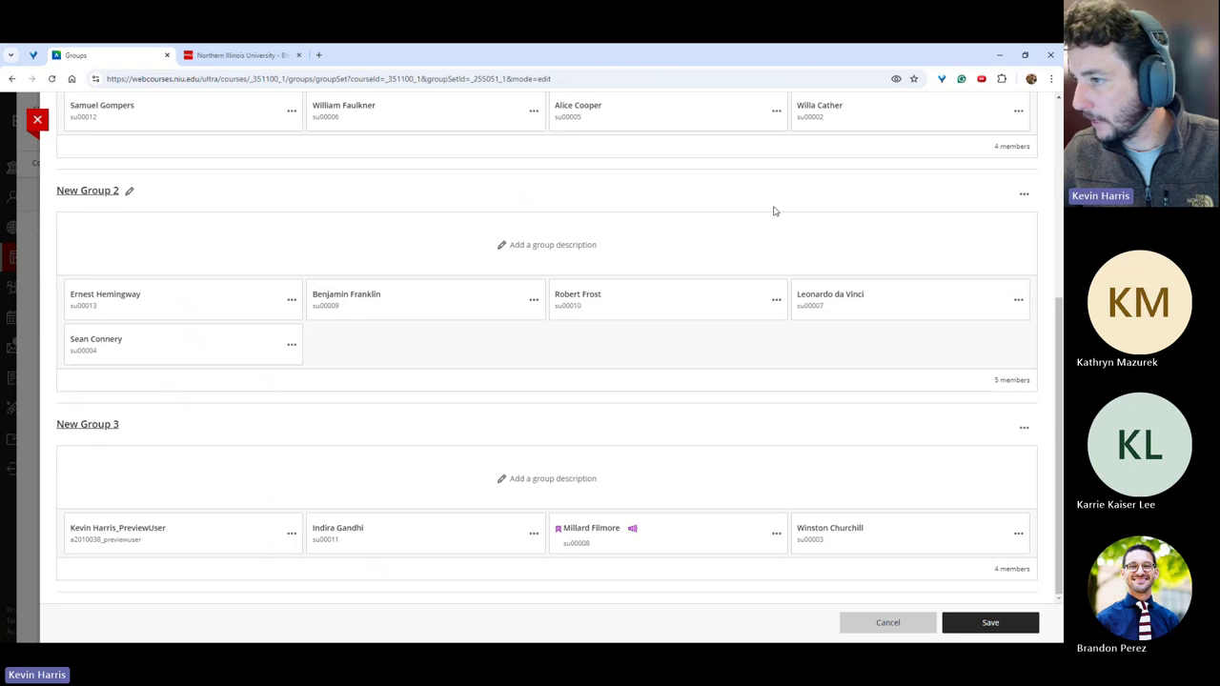
pyautogui.scroll(4, 214, 298)
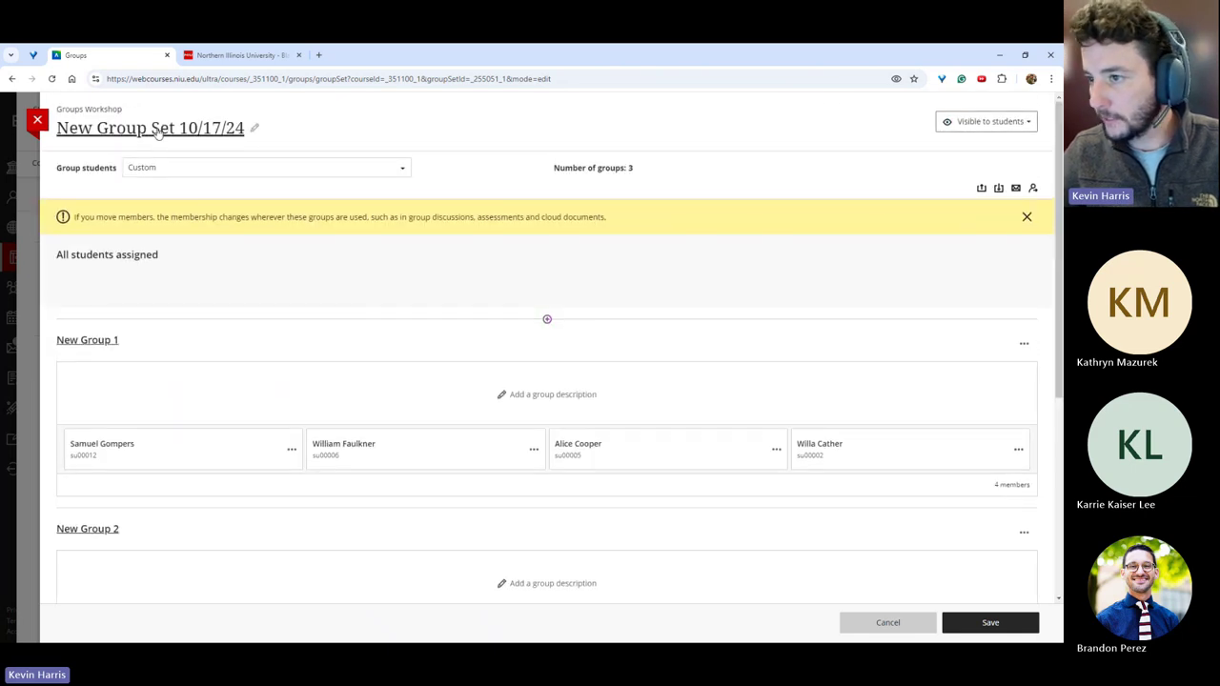
# Enter New Group 1's group space, view its content and members, and close the space and the group set.
pyautogui.click(1022, 346)
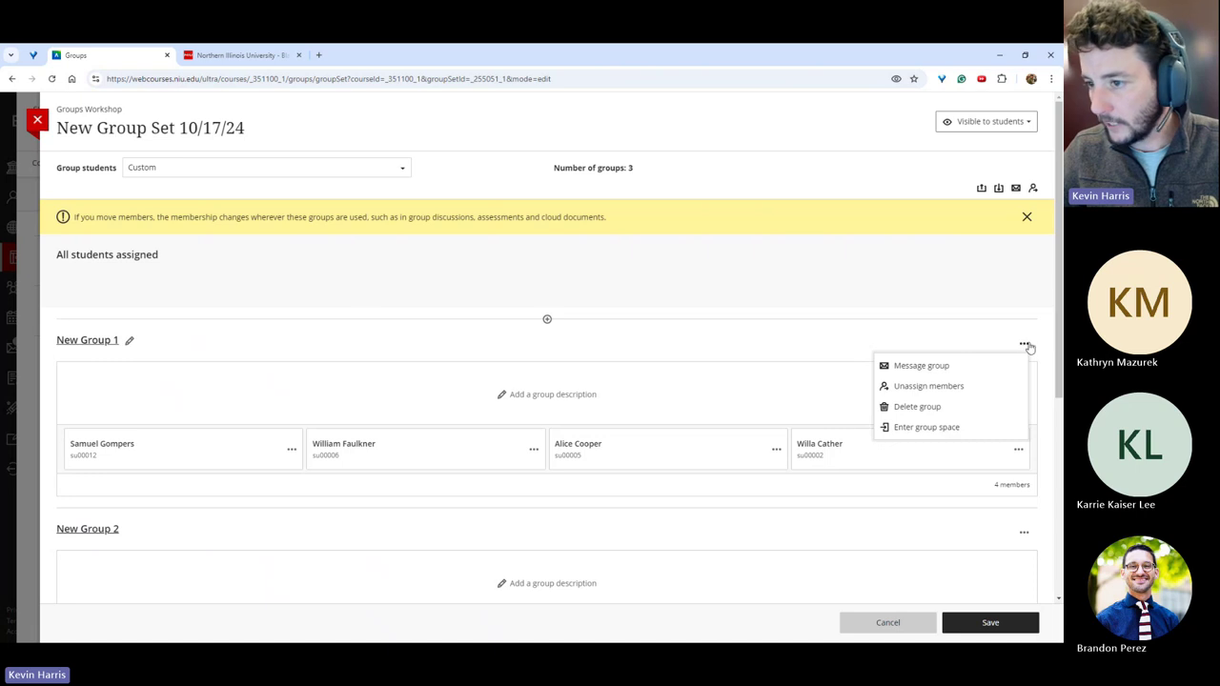
pyautogui.click(907, 426)
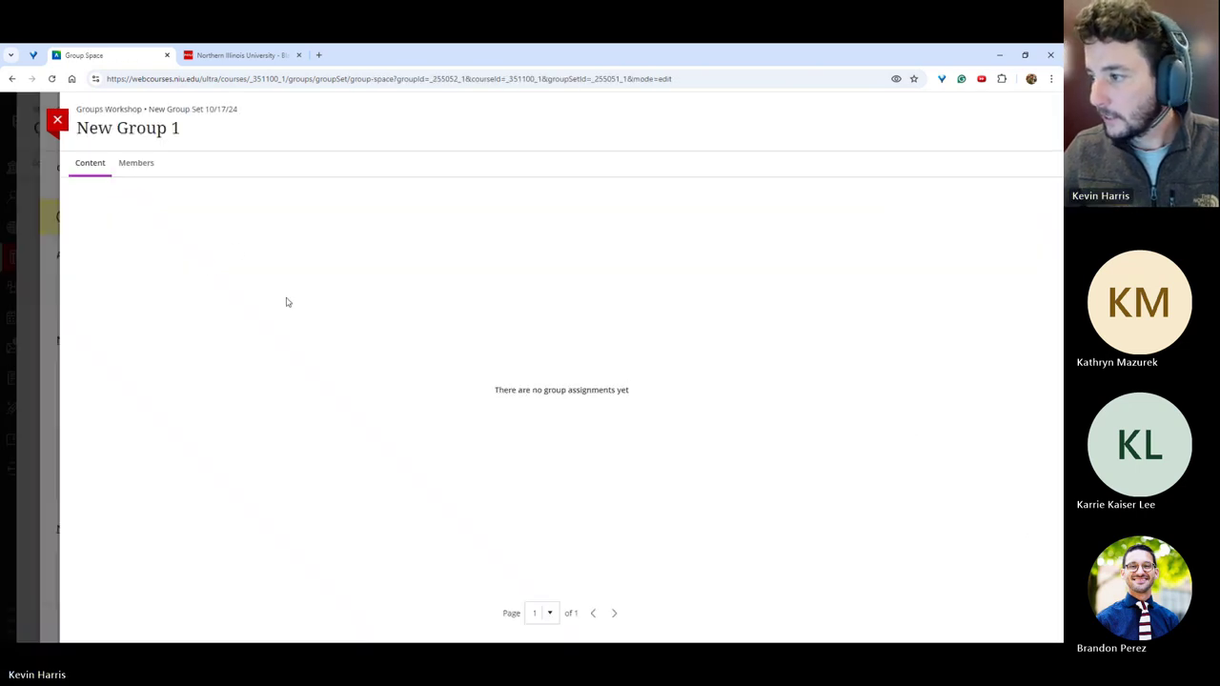
pyautogui.click(115, 168)
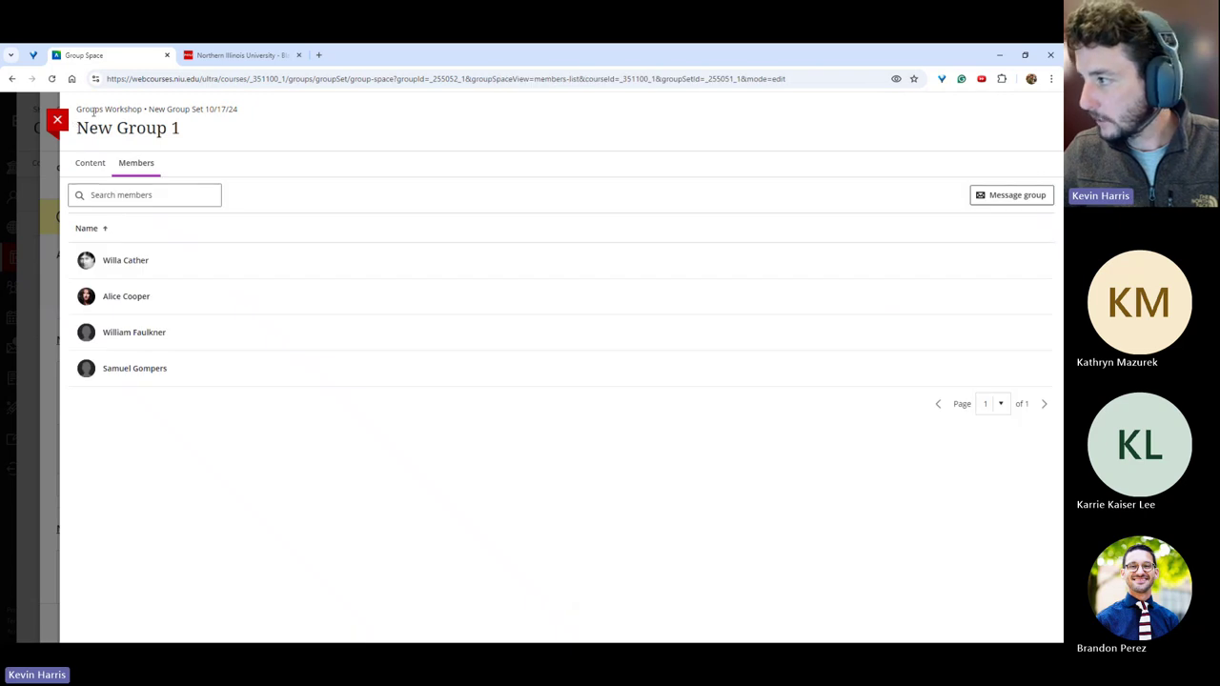
pyautogui.click(59, 120)
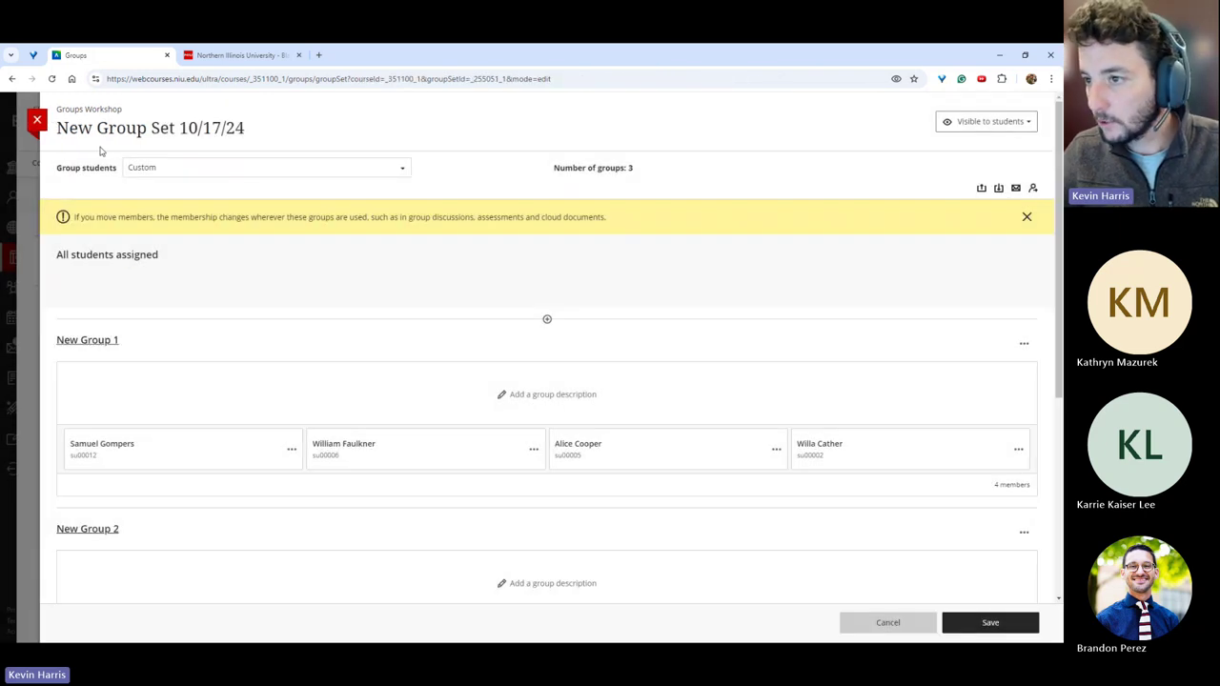
pyautogui.click(39, 121)
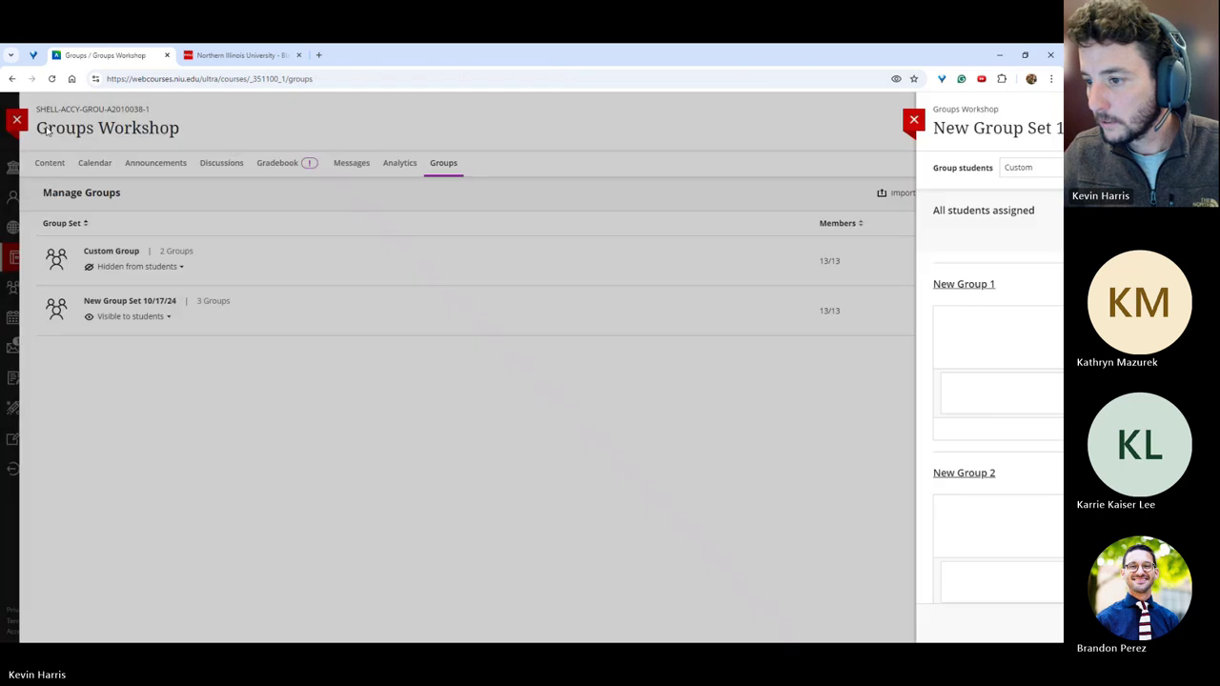
# Reopen New Group Set 10/17/24, recheck New Group 1's group space, and return to the list of group sets.
pyautogui.click(169, 301)
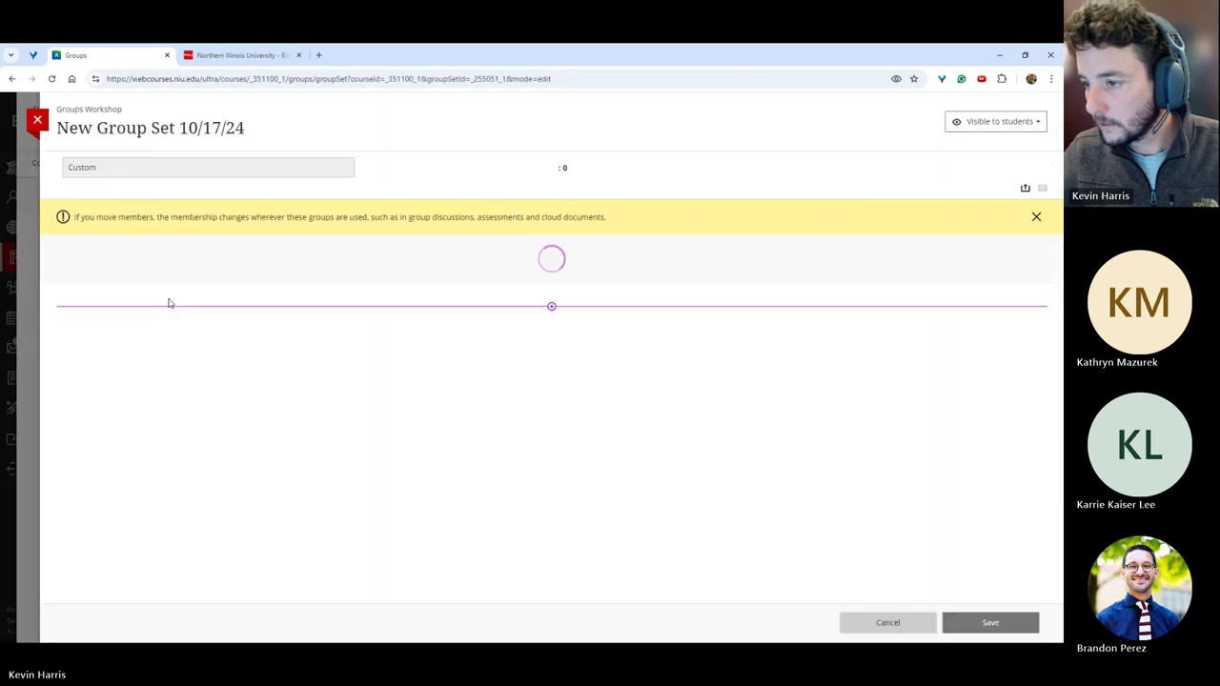
pyautogui.click(1023, 344)
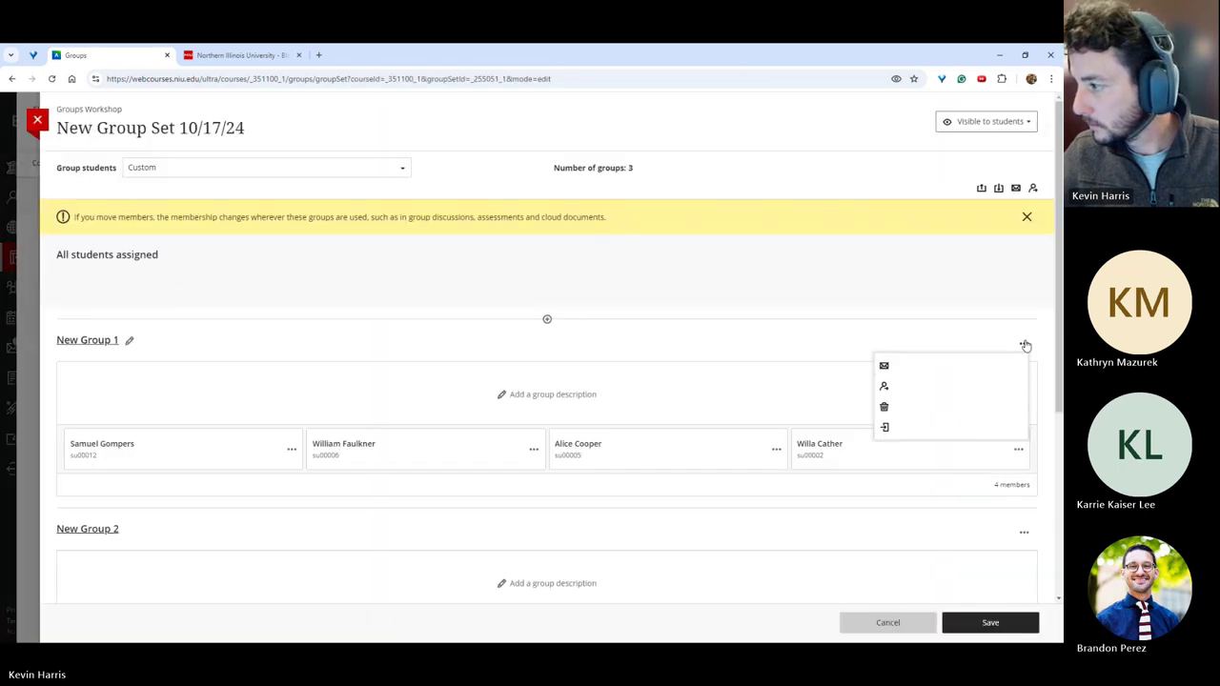
pyautogui.click(961, 428)
pyautogui.click(57, 120)
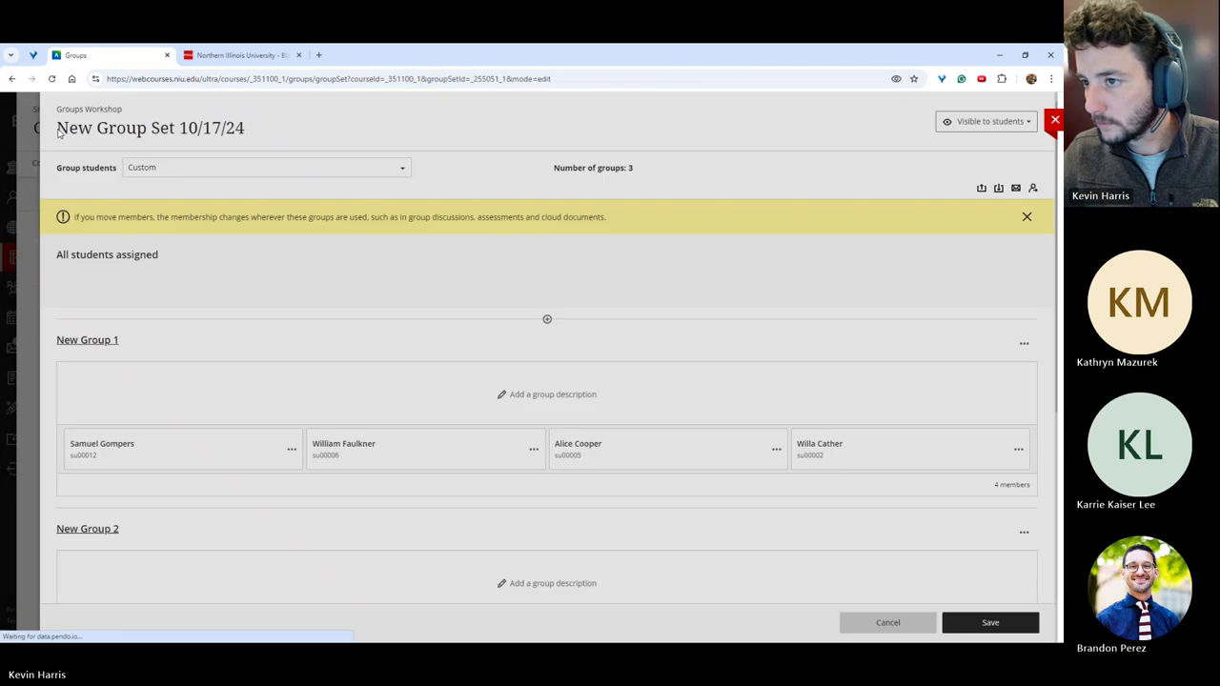
pyautogui.click(38, 122)
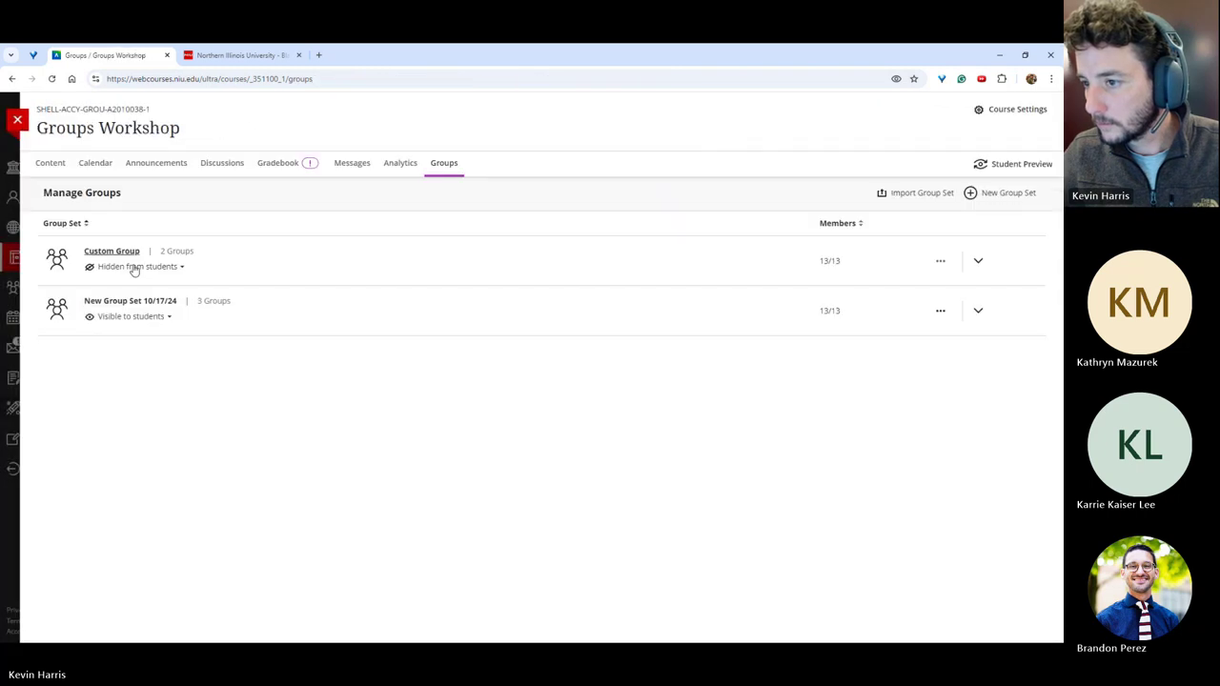
# Enter Custom Group 2's group space from the Custom Group set, review its content and members, and close both.
pyautogui.click(939, 260)
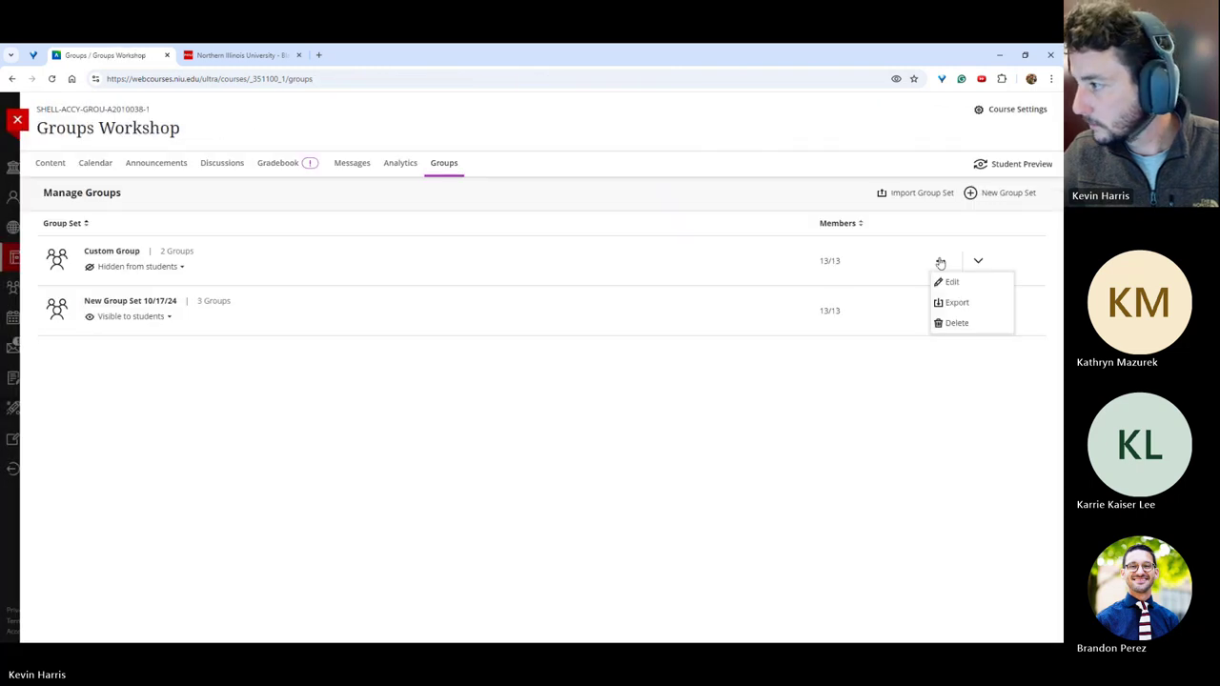
pyautogui.click(991, 260)
pyautogui.click(115, 253)
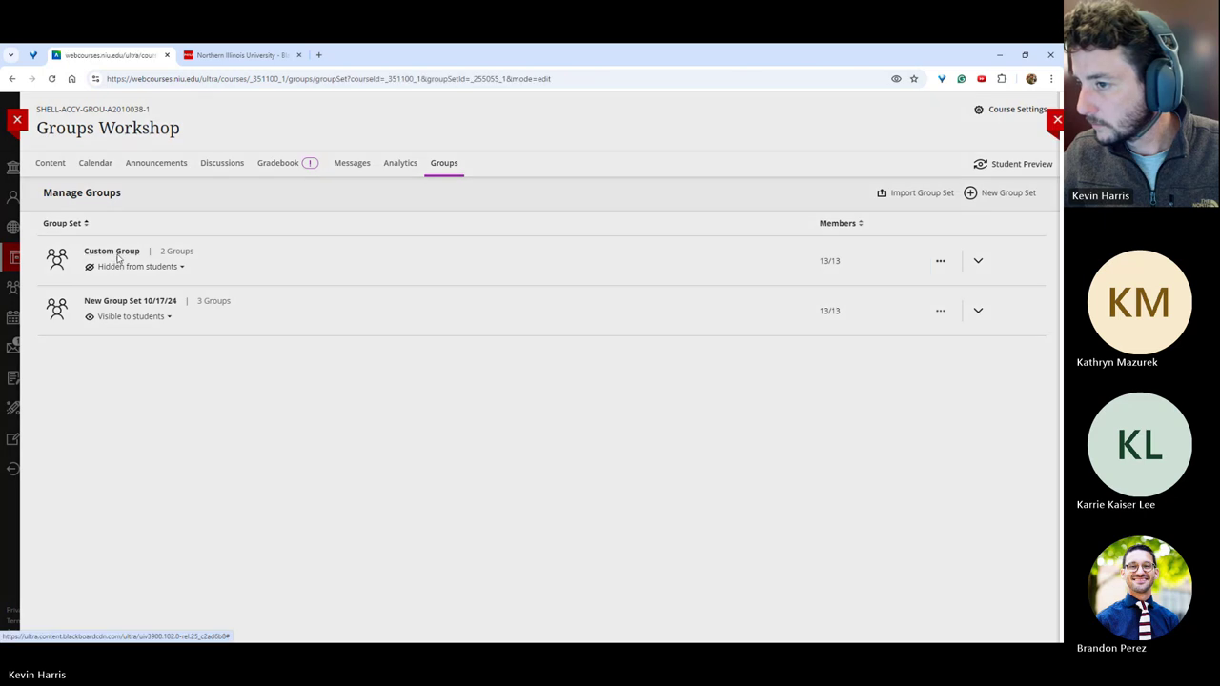
pyautogui.click(1024, 341)
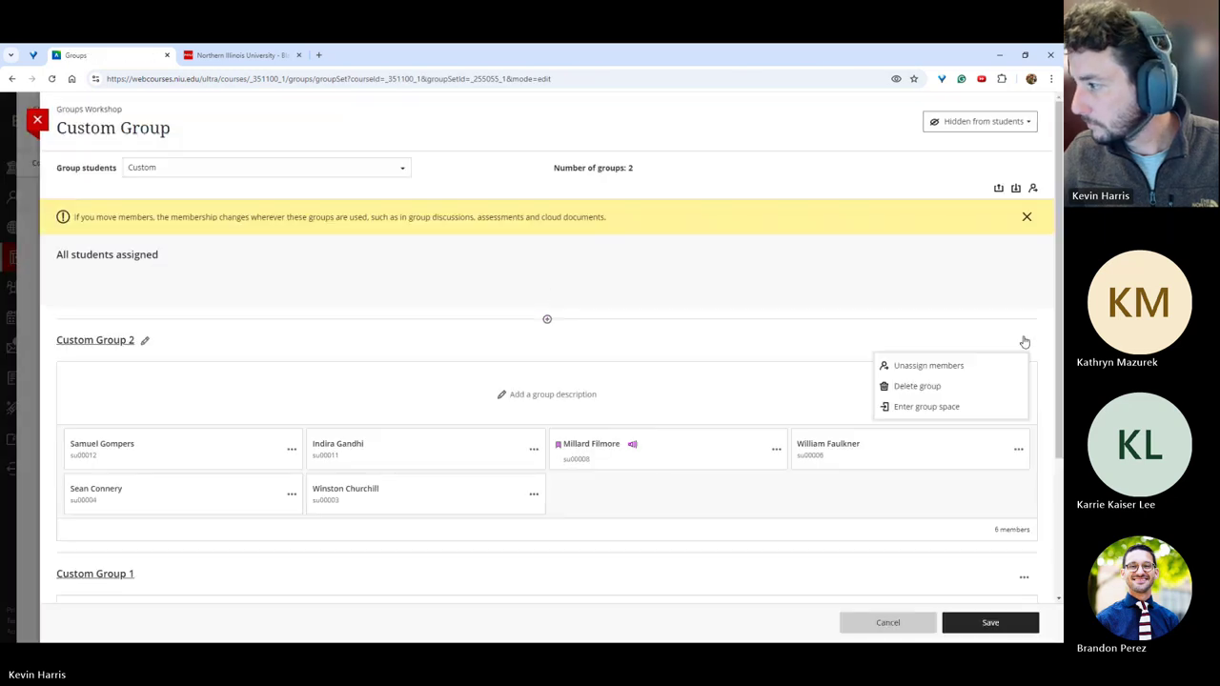
pyautogui.click(959, 407)
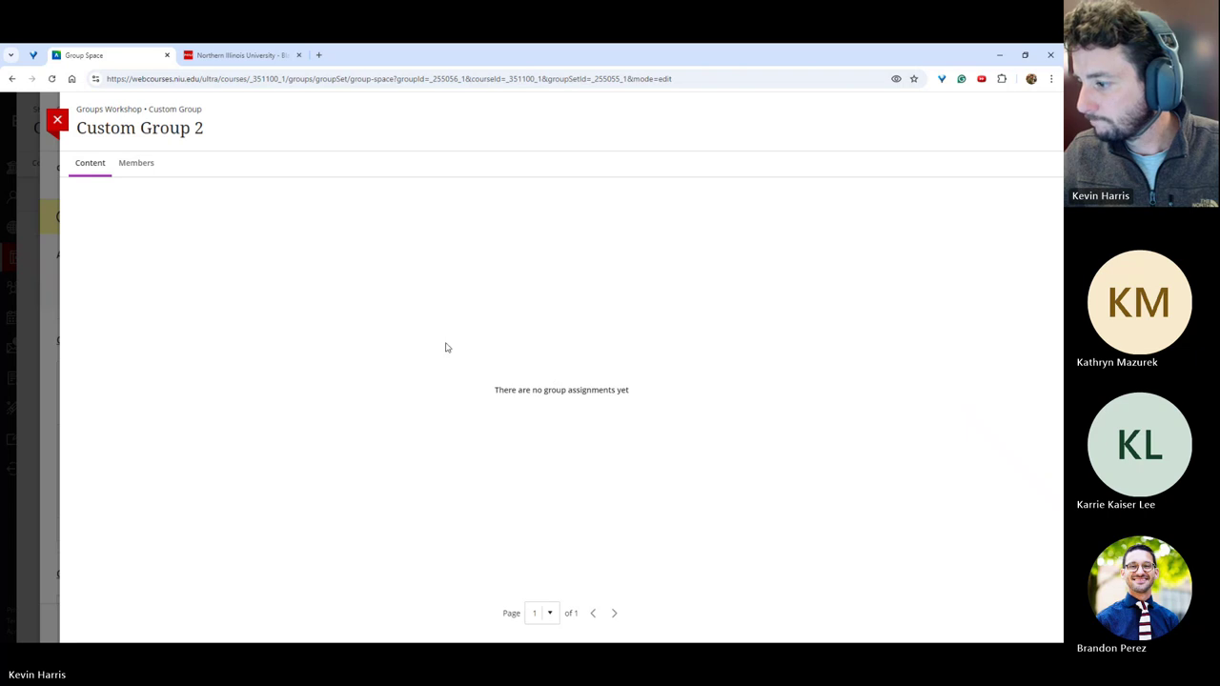
pyautogui.click(136, 170)
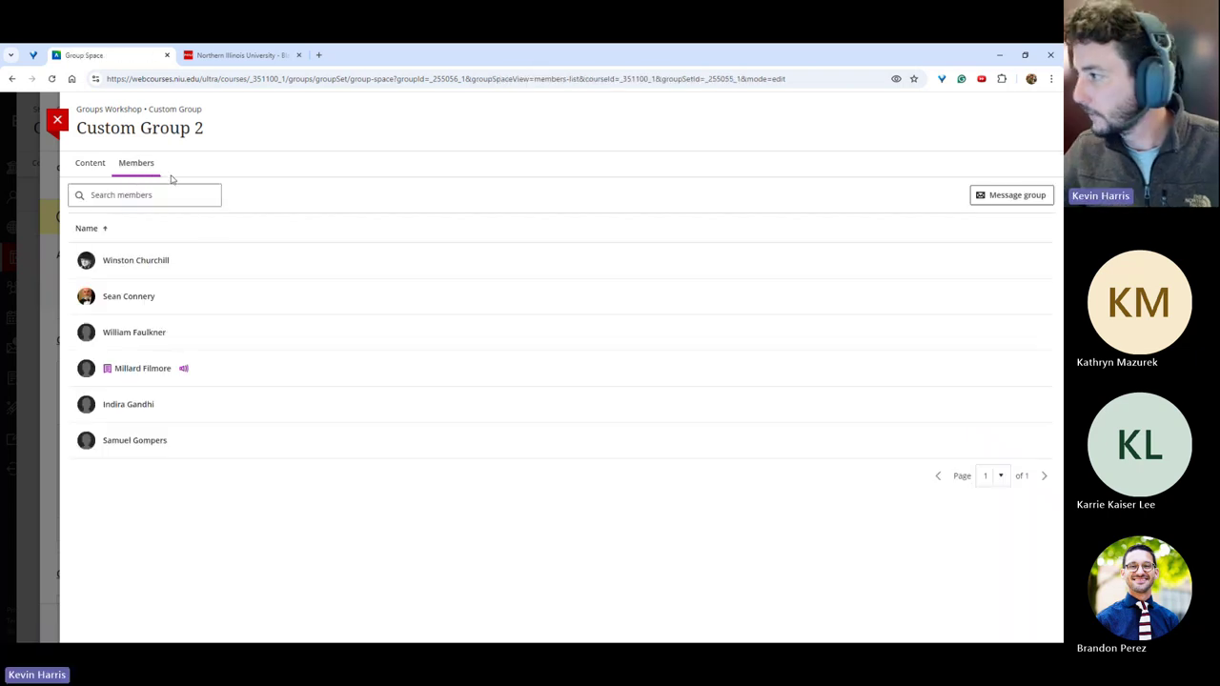
pyautogui.click(101, 162)
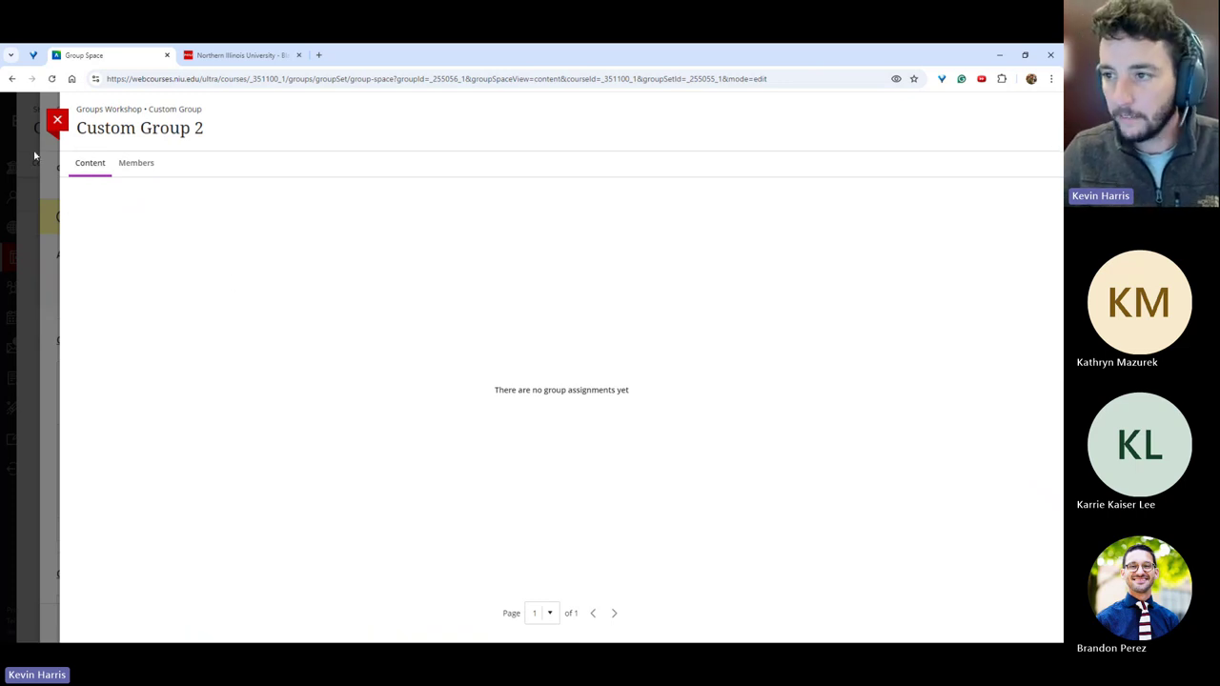
pyautogui.click(57, 120)
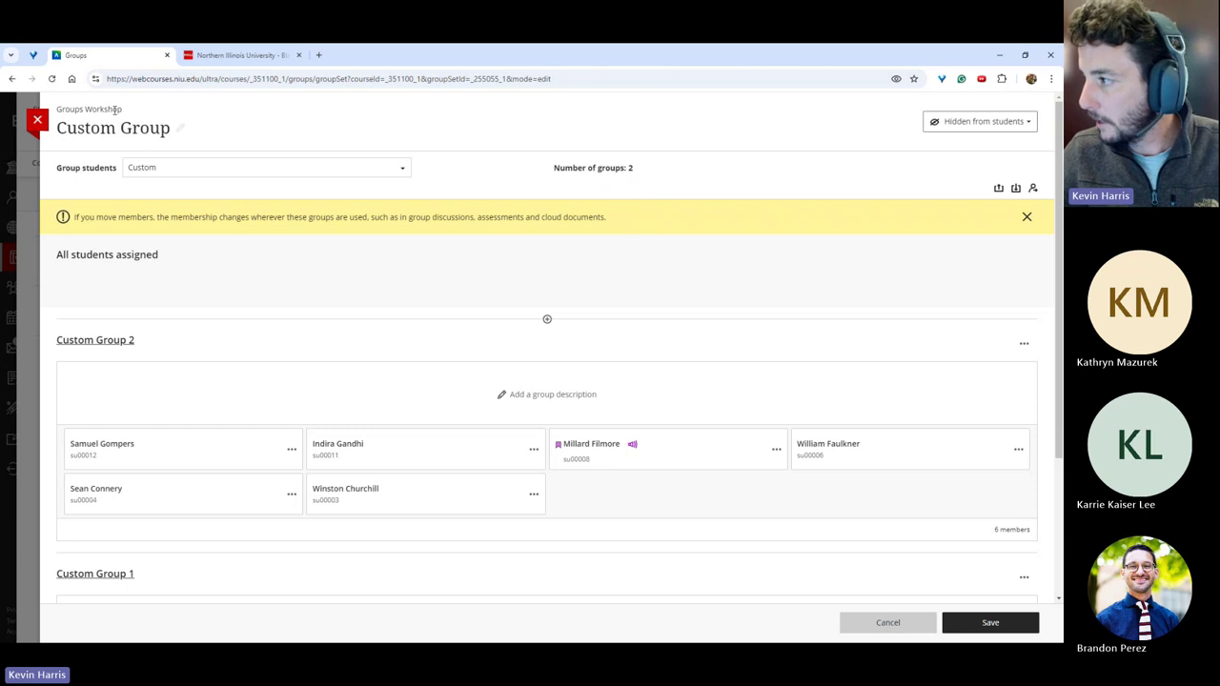
pyautogui.click(37, 120)
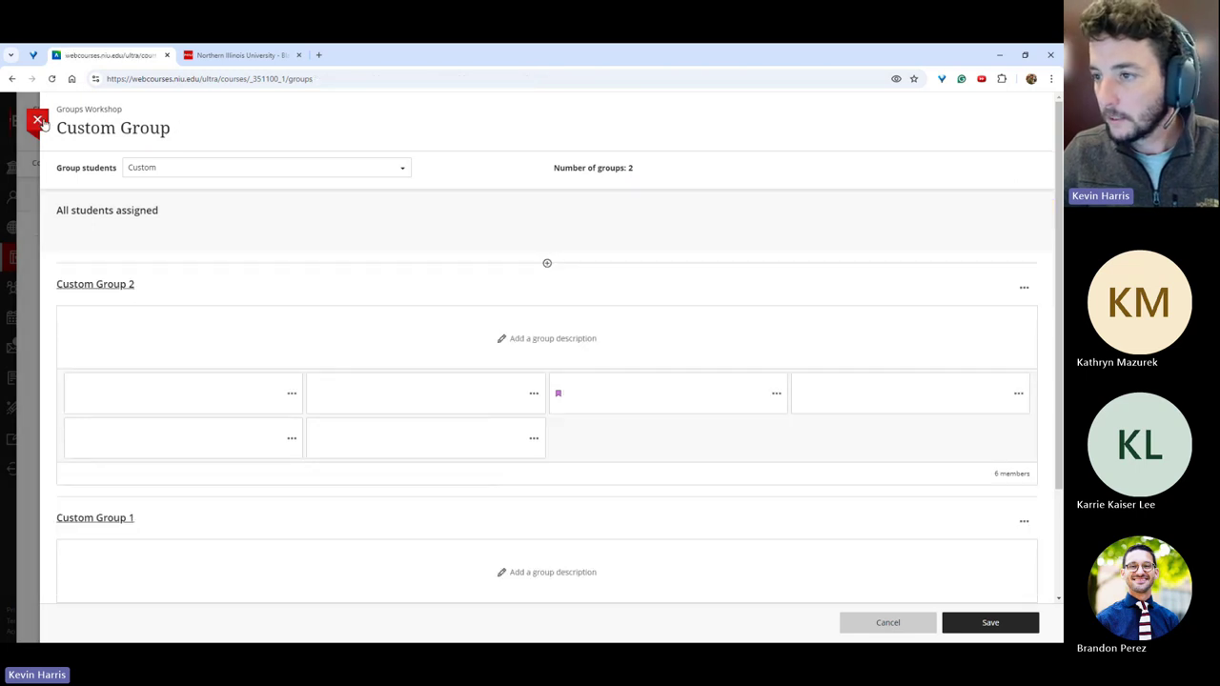
# Start a student preview of the Groups Workshop course.
pyautogui.click(1015, 164)
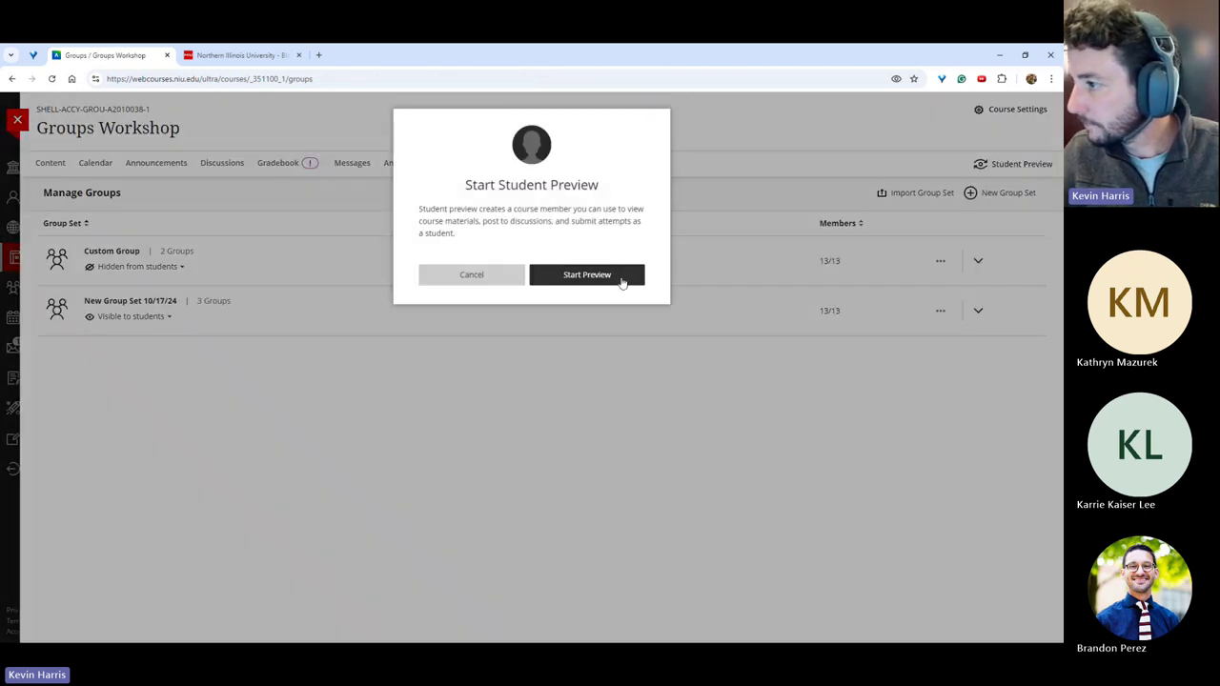
pyautogui.click(621, 274)
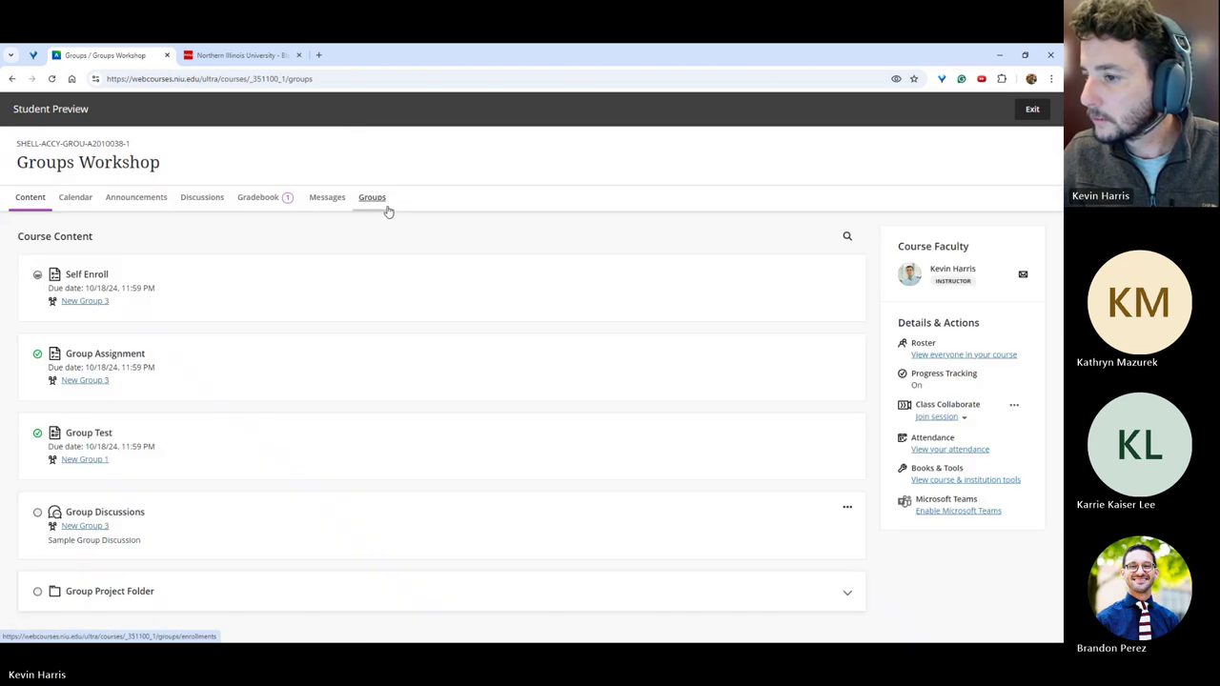
# Review New Group 3's members and content from the student's Groups page under New Group Set 10/17/24, and close the group space.
pyautogui.click(386, 210)
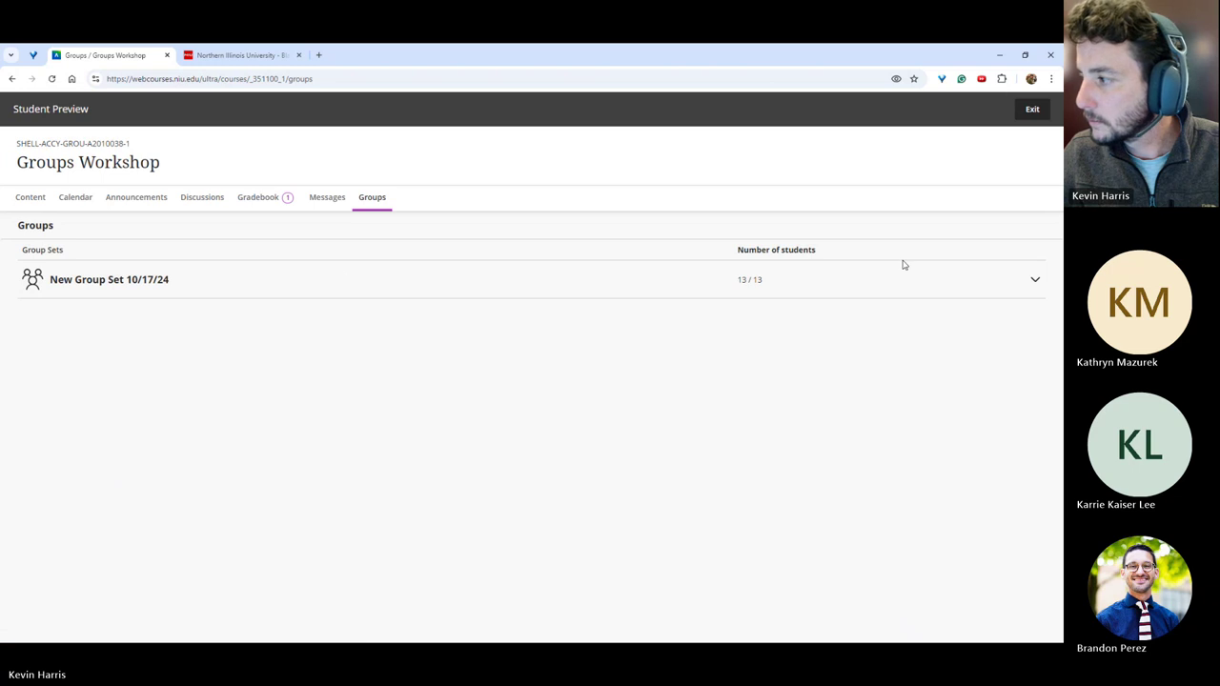
pyautogui.click(1035, 281)
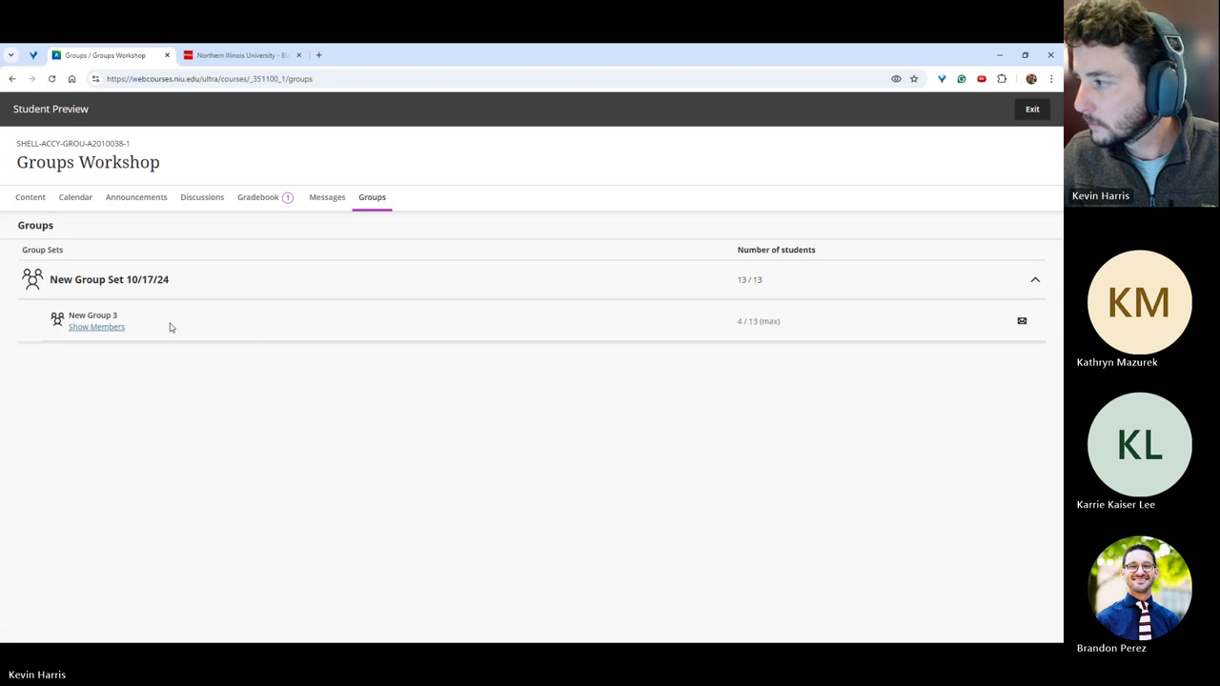
pyautogui.click(107, 327)
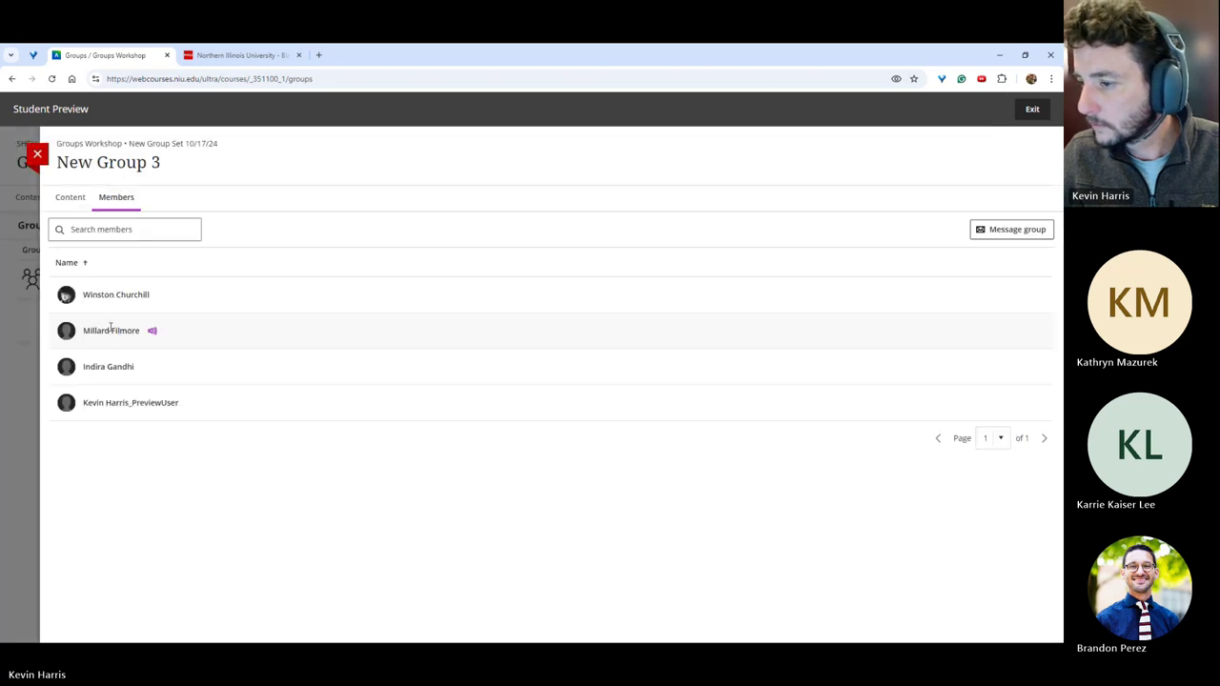
pyautogui.click(75, 202)
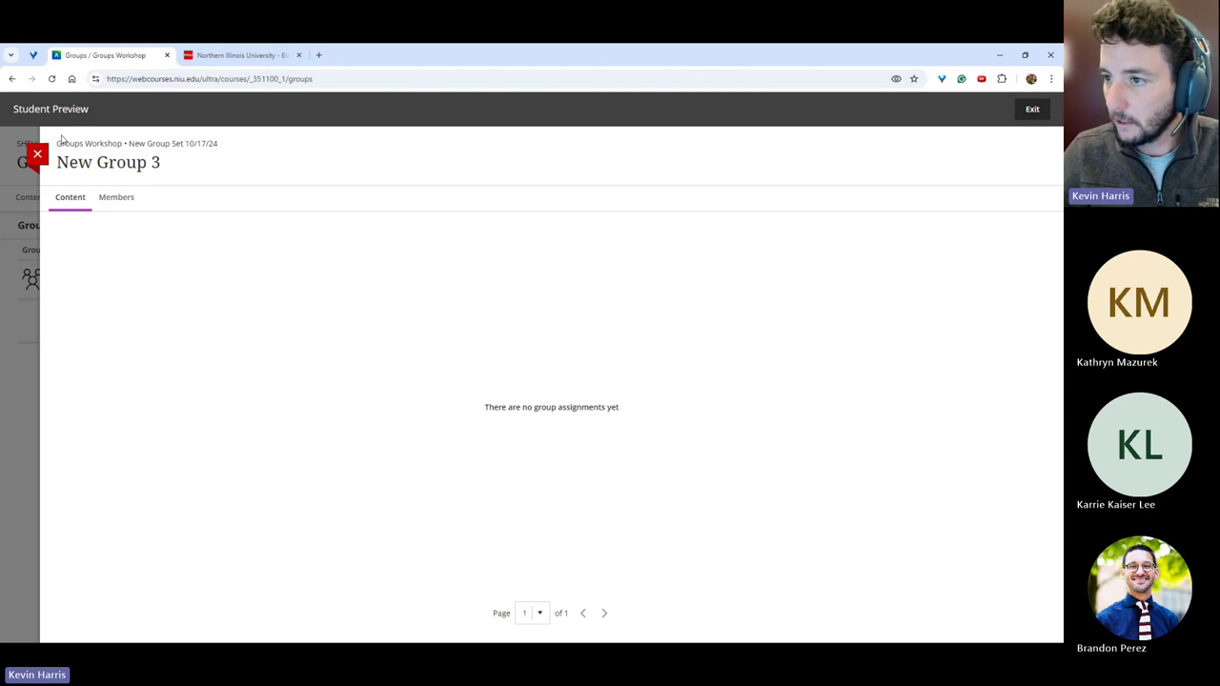
pyautogui.click(37, 154)
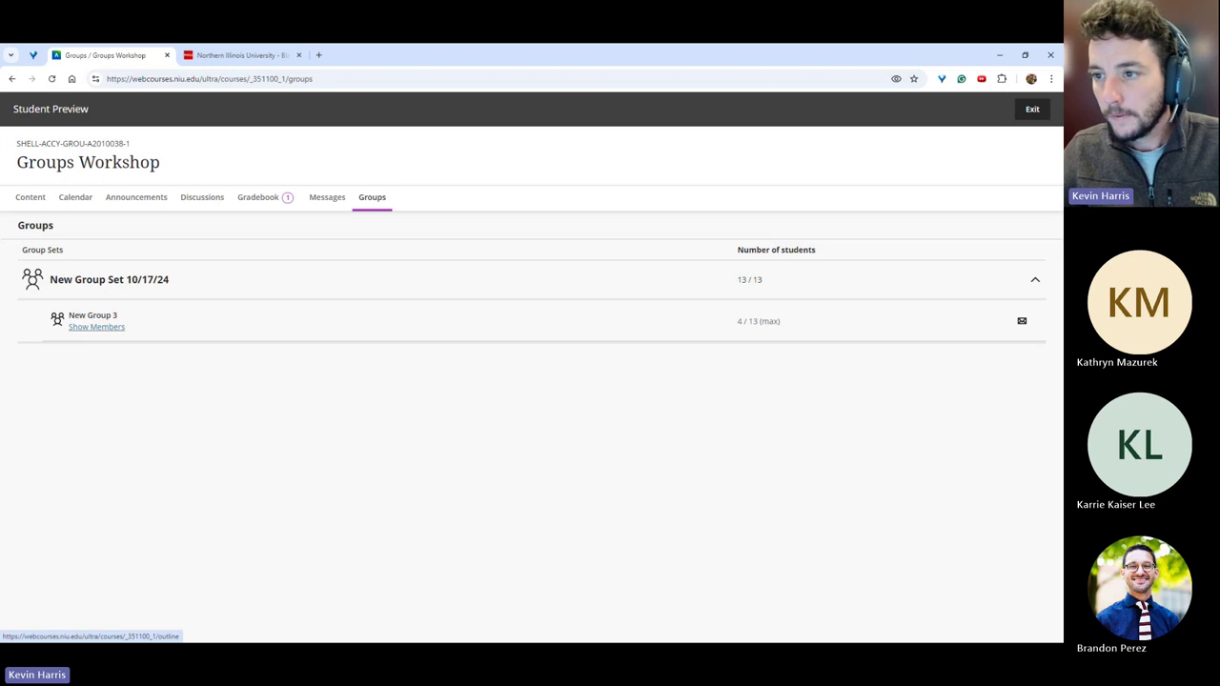
# Return to the course content, view the Group Discussions topic as a student, and expand the Group Project Folder.
pyautogui.click(43, 202)
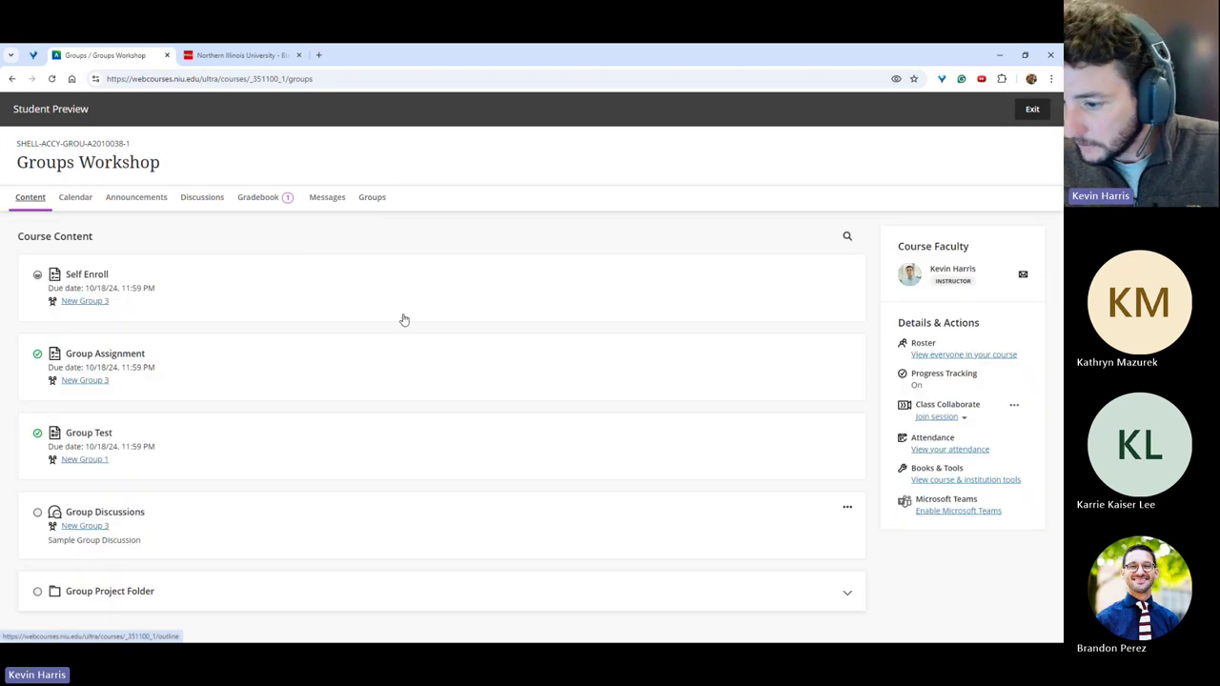
pyautogui.click(191, 521)
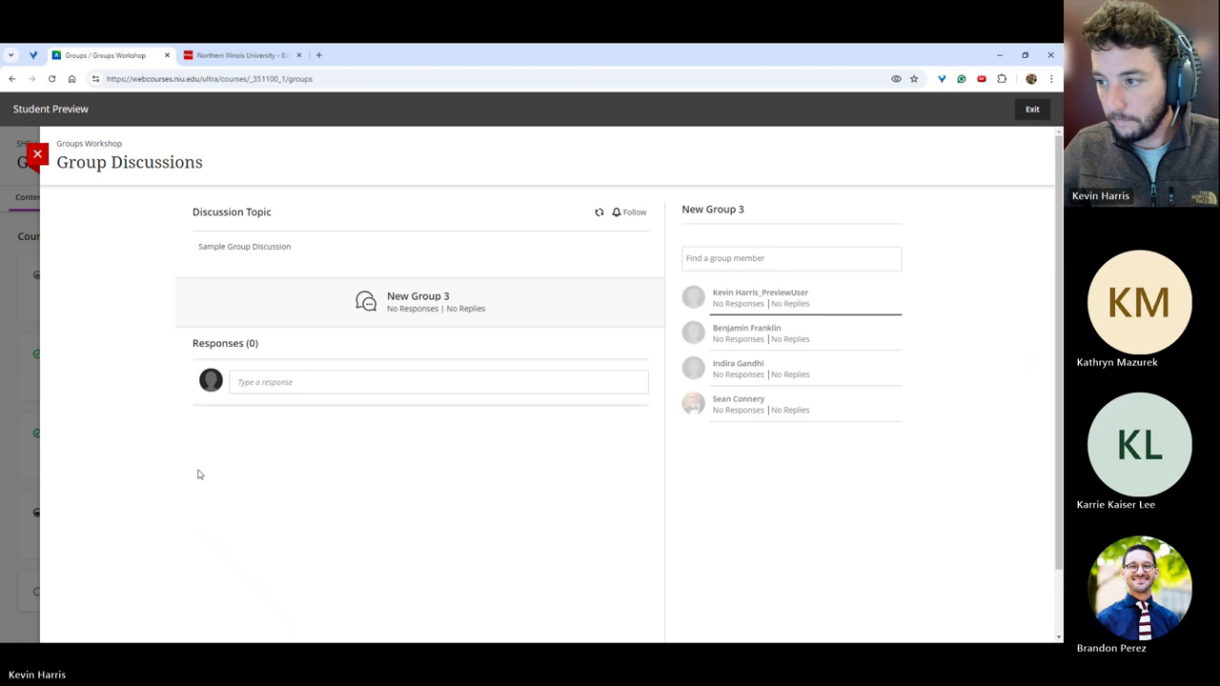
pyautogui.click(38, 153)
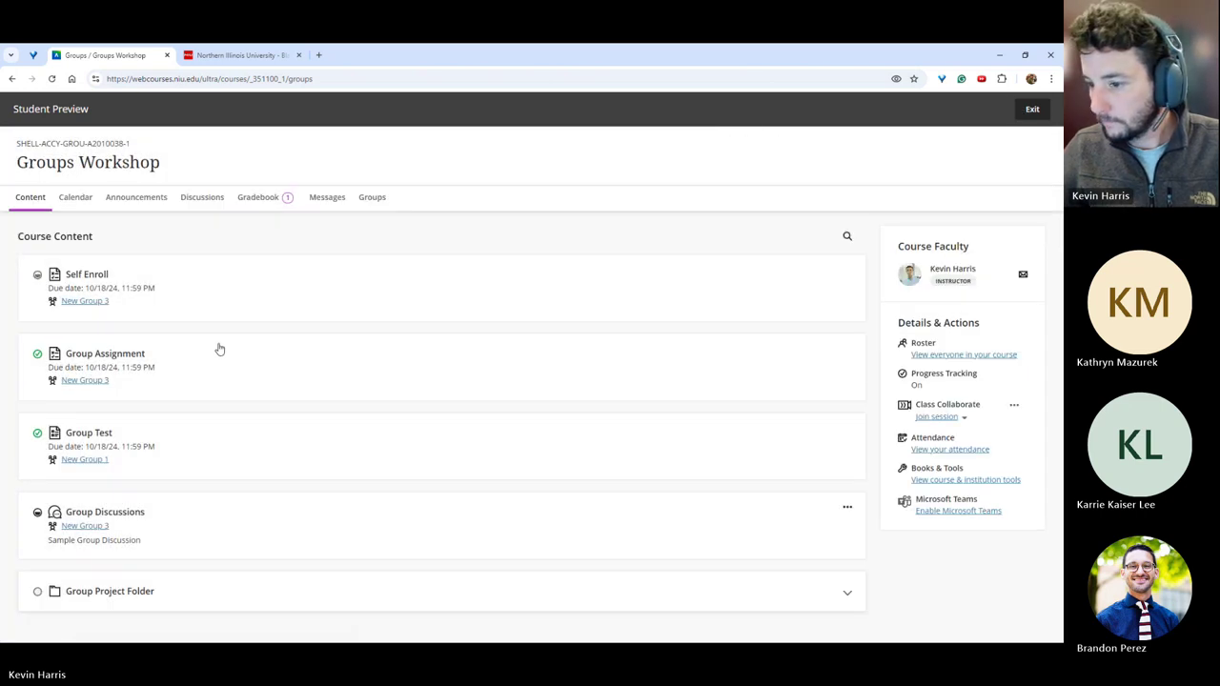
pyautogui.click(210, 590)
pyautogui.scroll(-1, 226, 514)
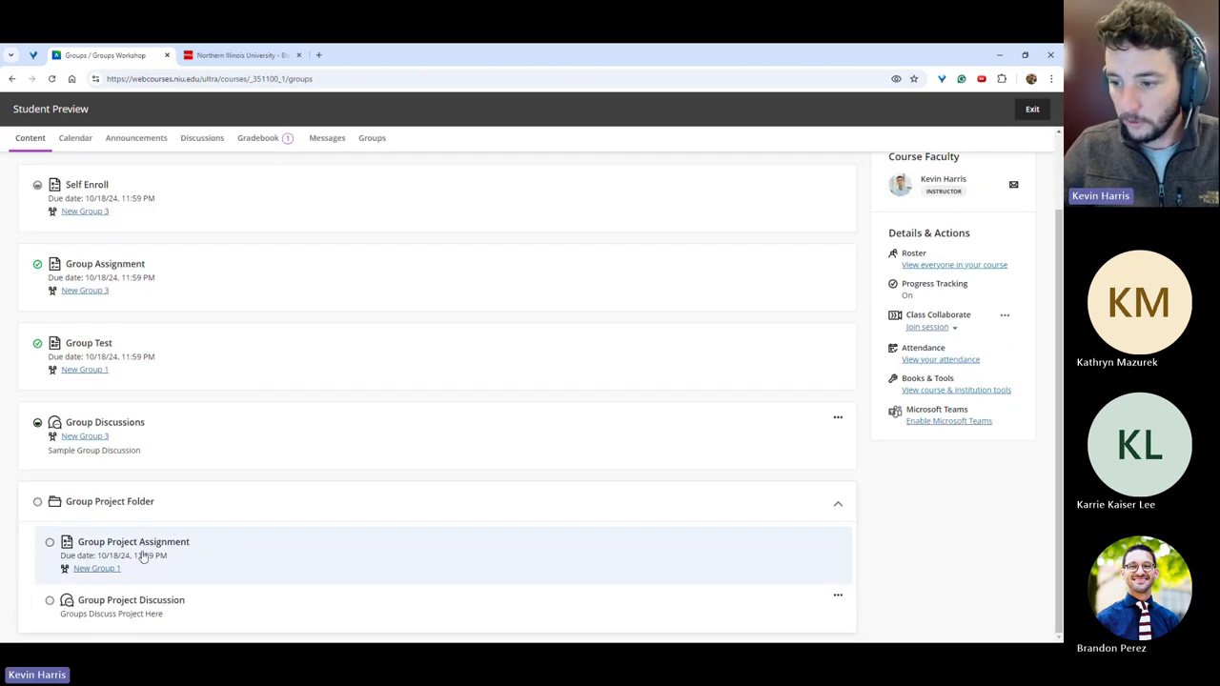
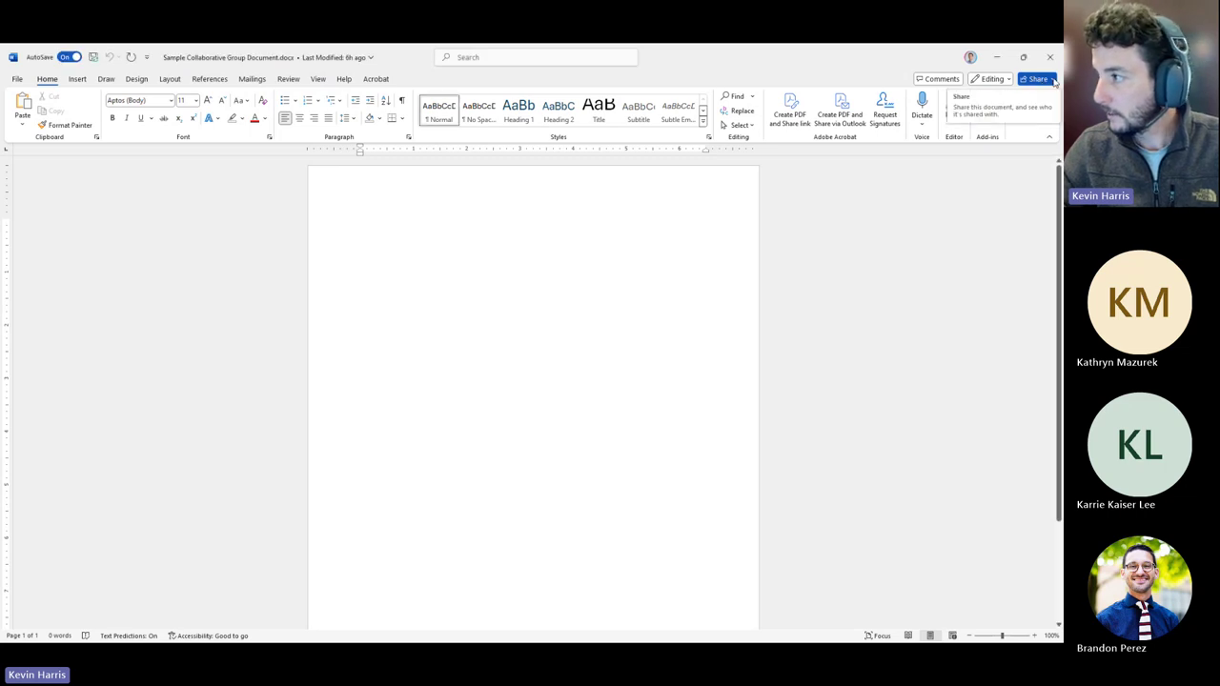
# In Word, set the sharing link of Sample Collaborative Group Document.docx to work for Anyone with Can edit permission.
pyautogui.click(1052, 80)
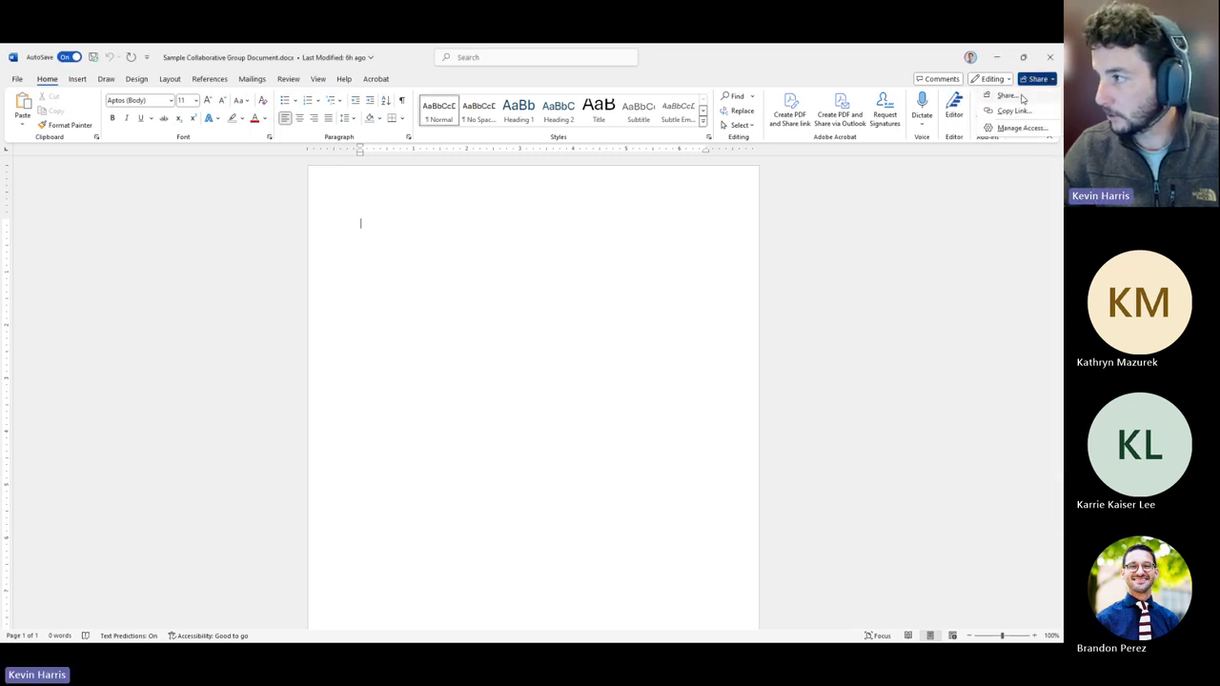
pyautogui.click(1022, 97)
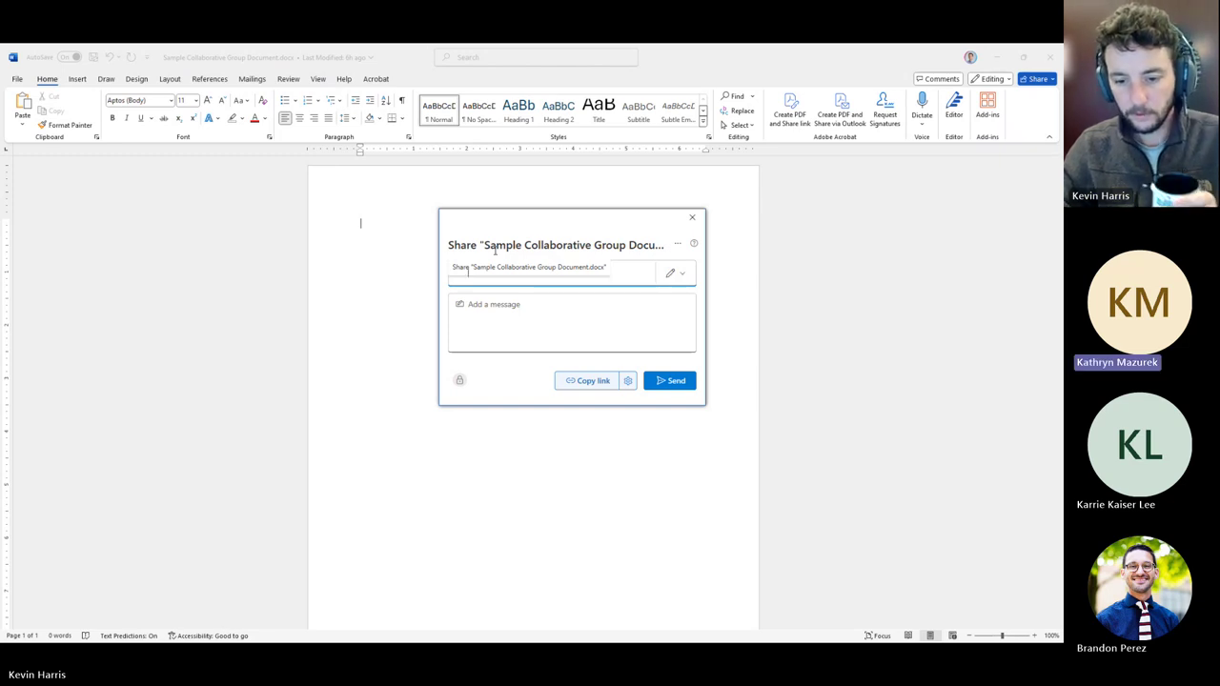
pyautogui.click(515, 273)
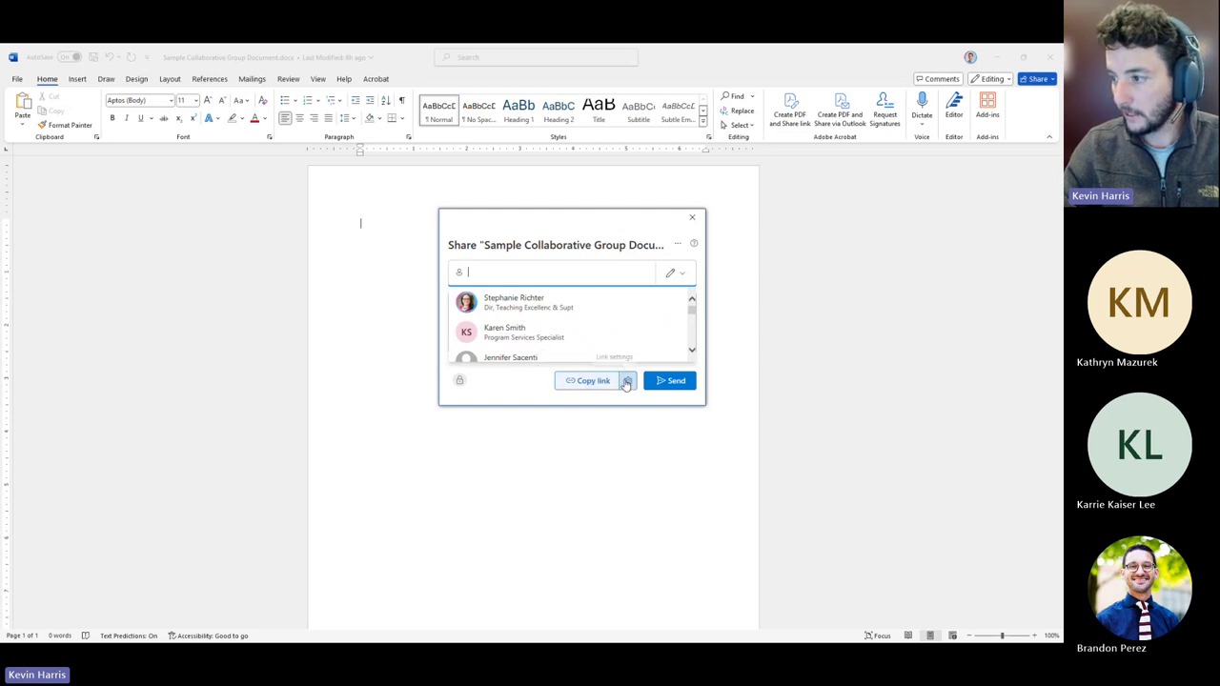
pyautogui.click(628, 382)
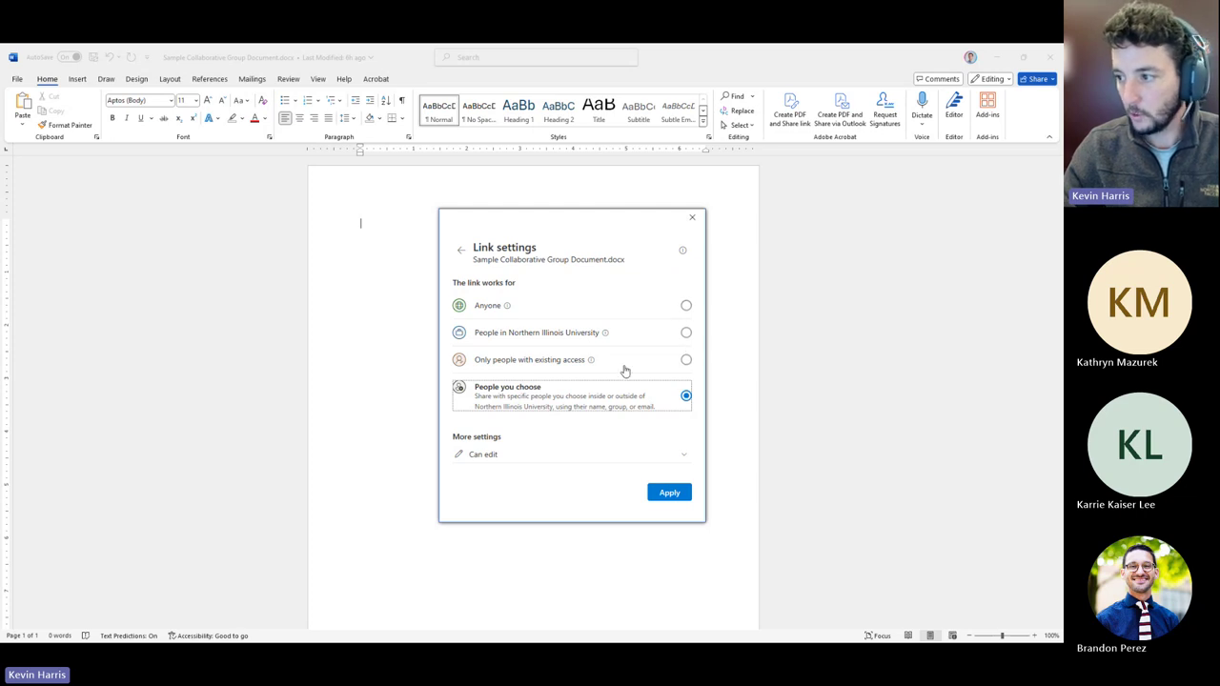
pyautogui.click(485, 458)
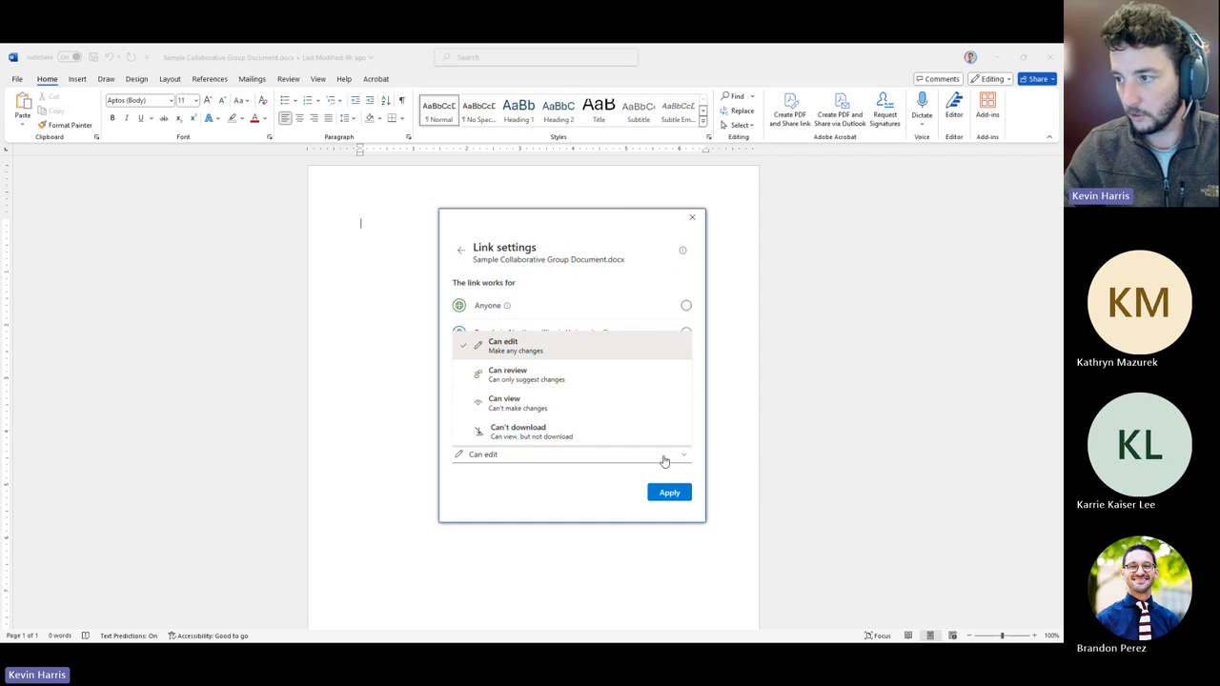
pyautogui.click(588, 281)
pyautogui.click(687, 307)
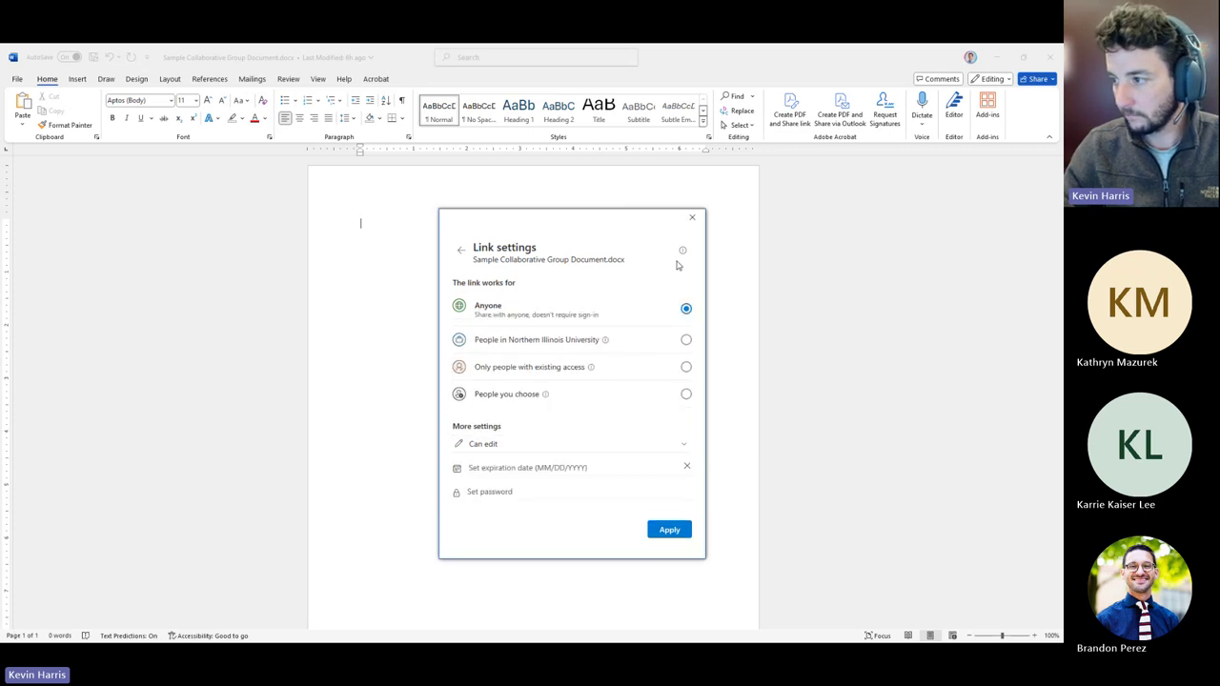
pyautogui.click(521, 449)
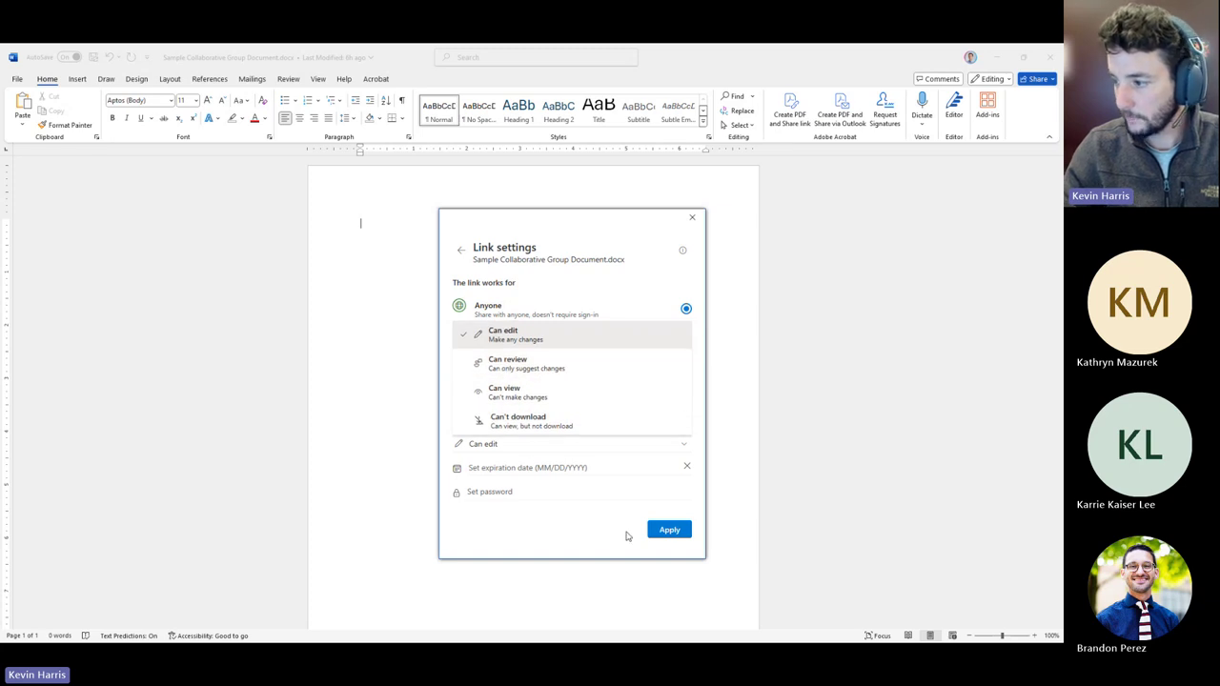
pyautogui.click(658, 532)
# Copy the document's sharing link, close the sharing dialog, and switch back to the course's student preview in the browser.
pyautogui.click(587, 378)
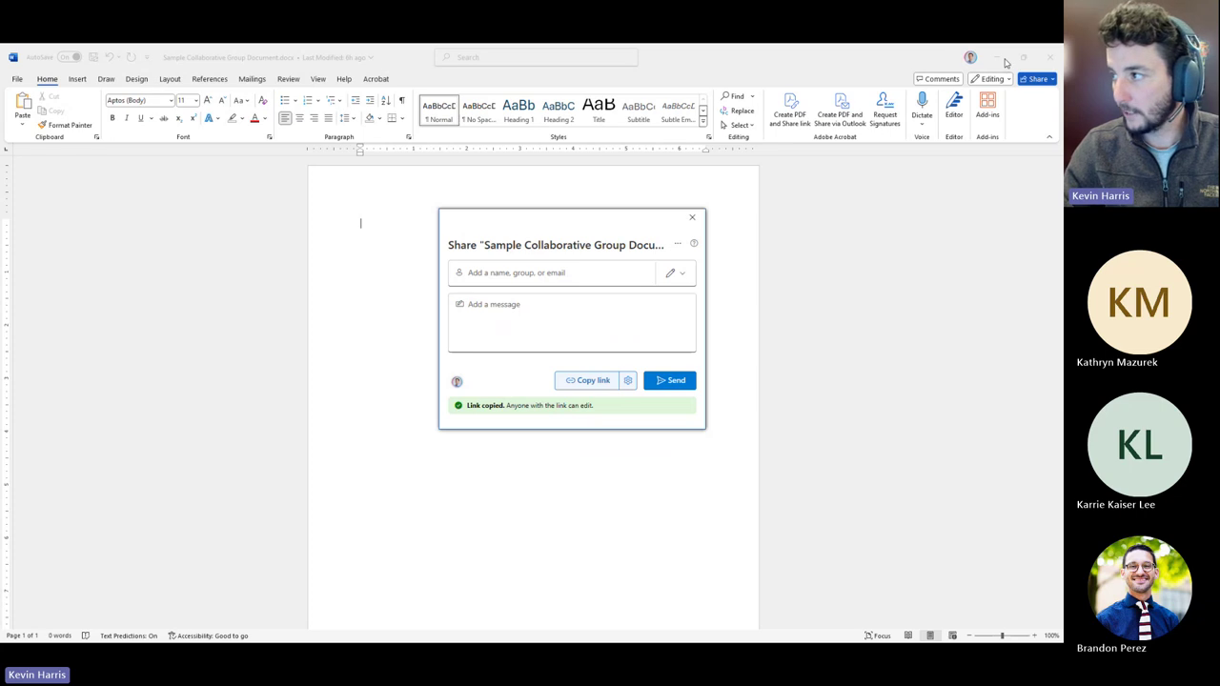
pyautogui.click(690, 220)
pyautogui.hotkey('alt', 'Tab')
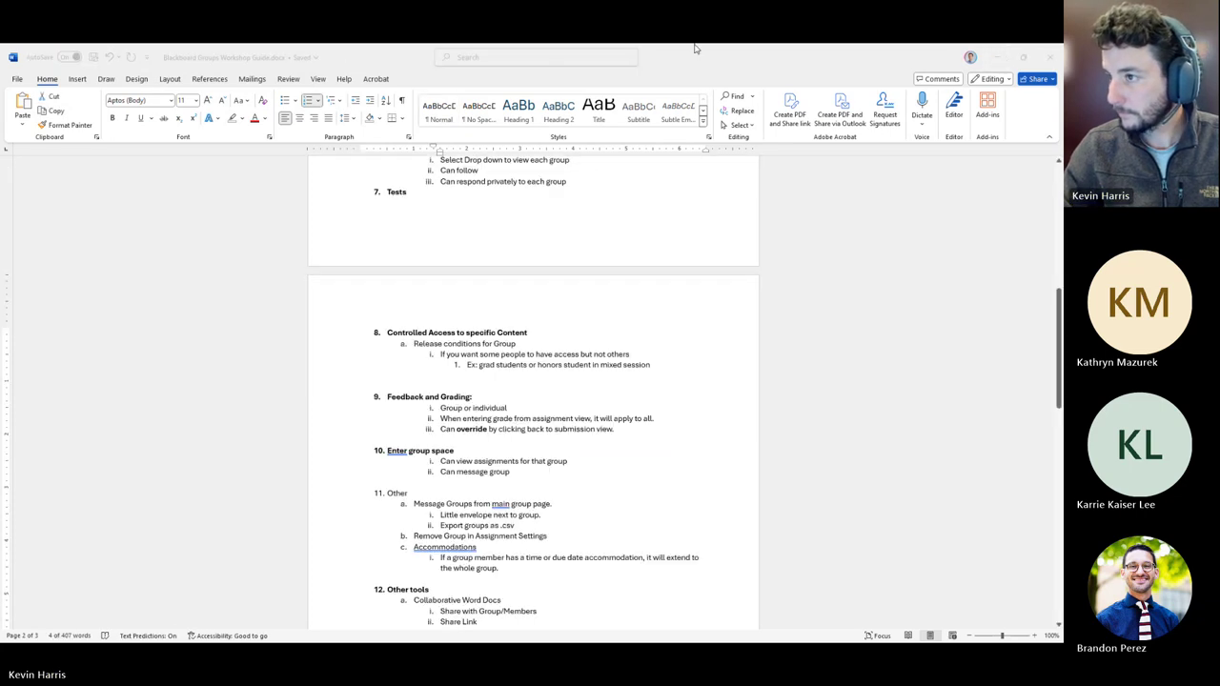
pyautogui.click(996, 59)
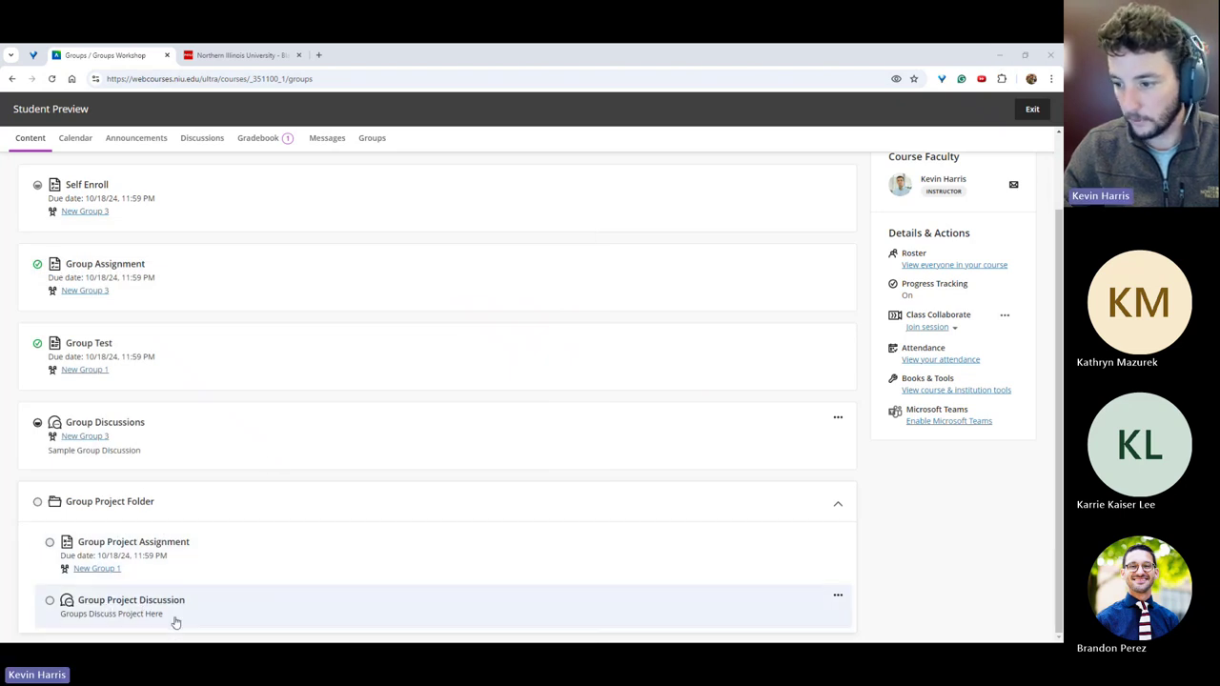
# Paste the copied document link into a new response in the Group Project Discussion.
pyautogui.click(179, 602)
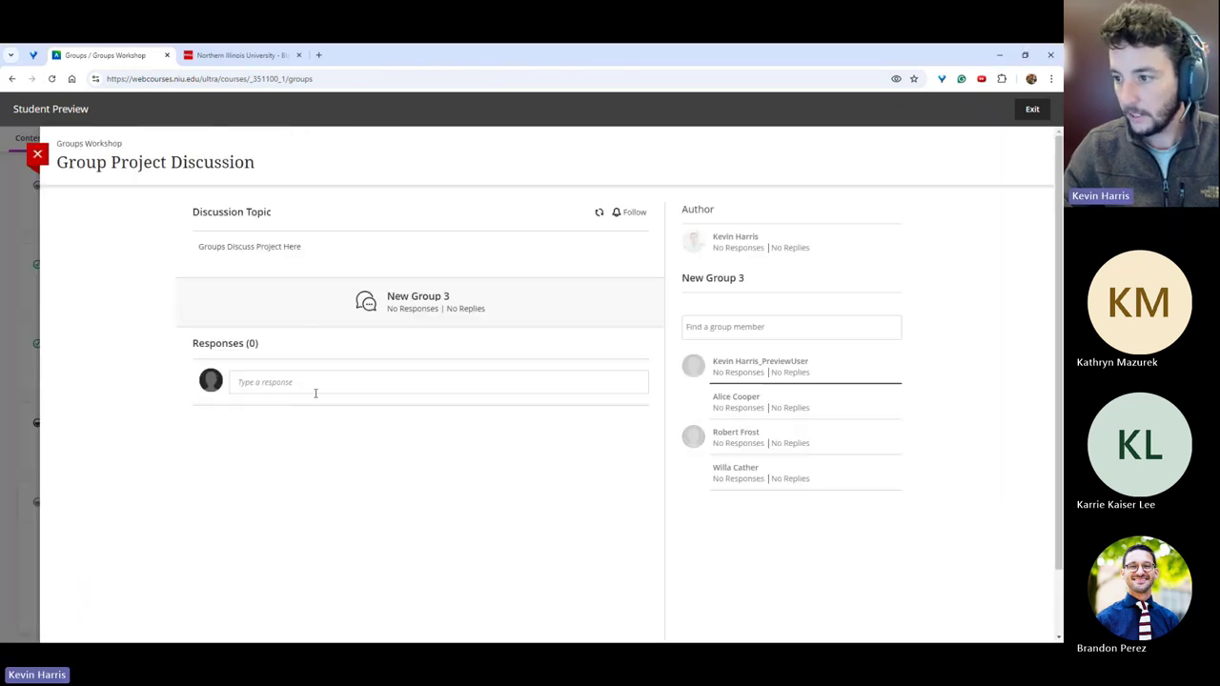
pyautogui.click(315, 382)
pyautogui.hotkey('ctrl', 'v')
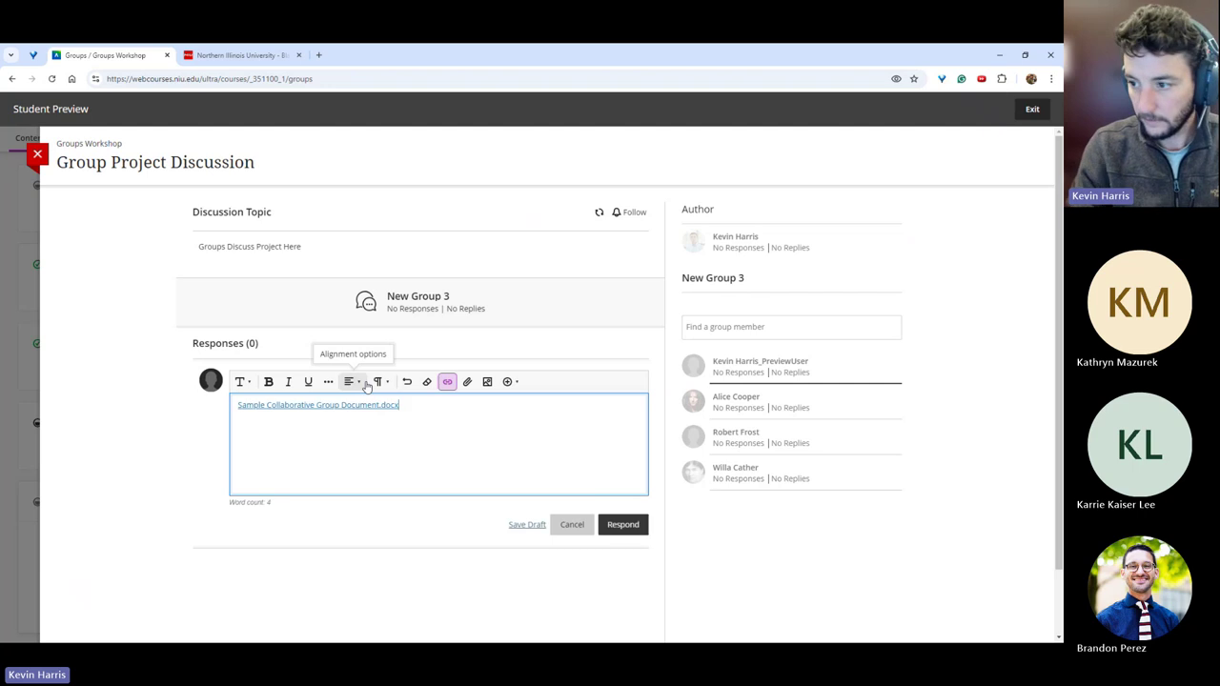
# Delete the pasted link from the response and close the Group Project Discussion without saving.
pyautogui.moveTo(412, 407); pyautogui.dragTo(144, 412)
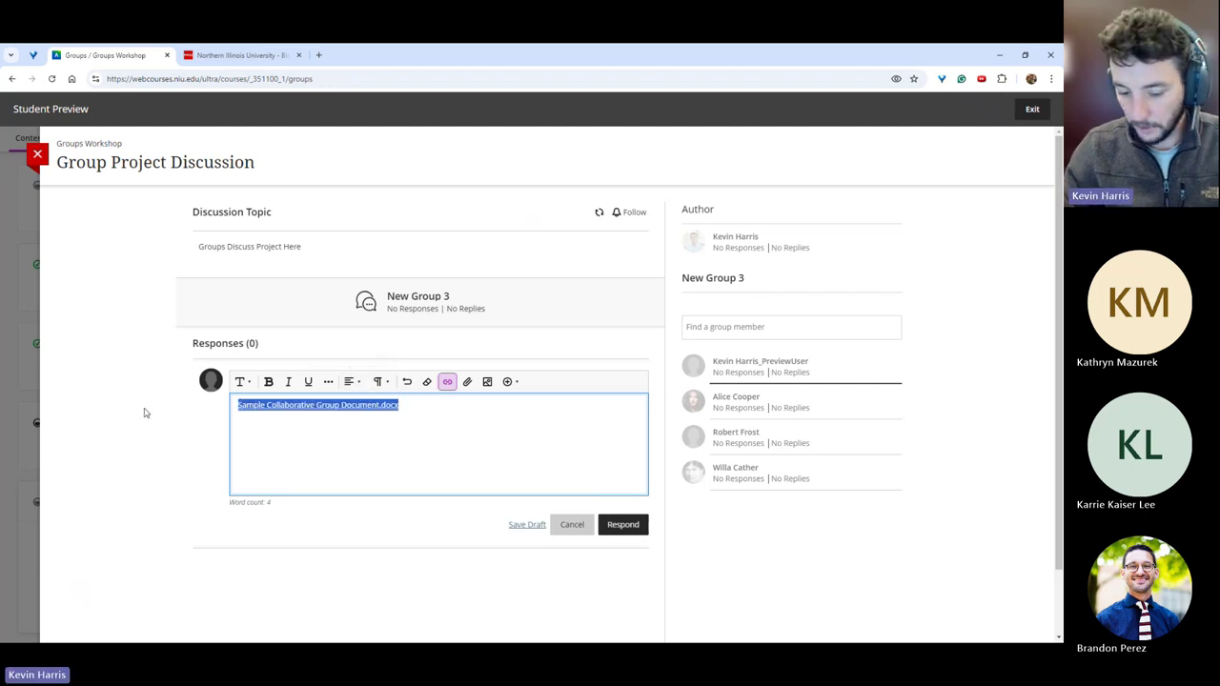
pyautogui.press('BackSpace')
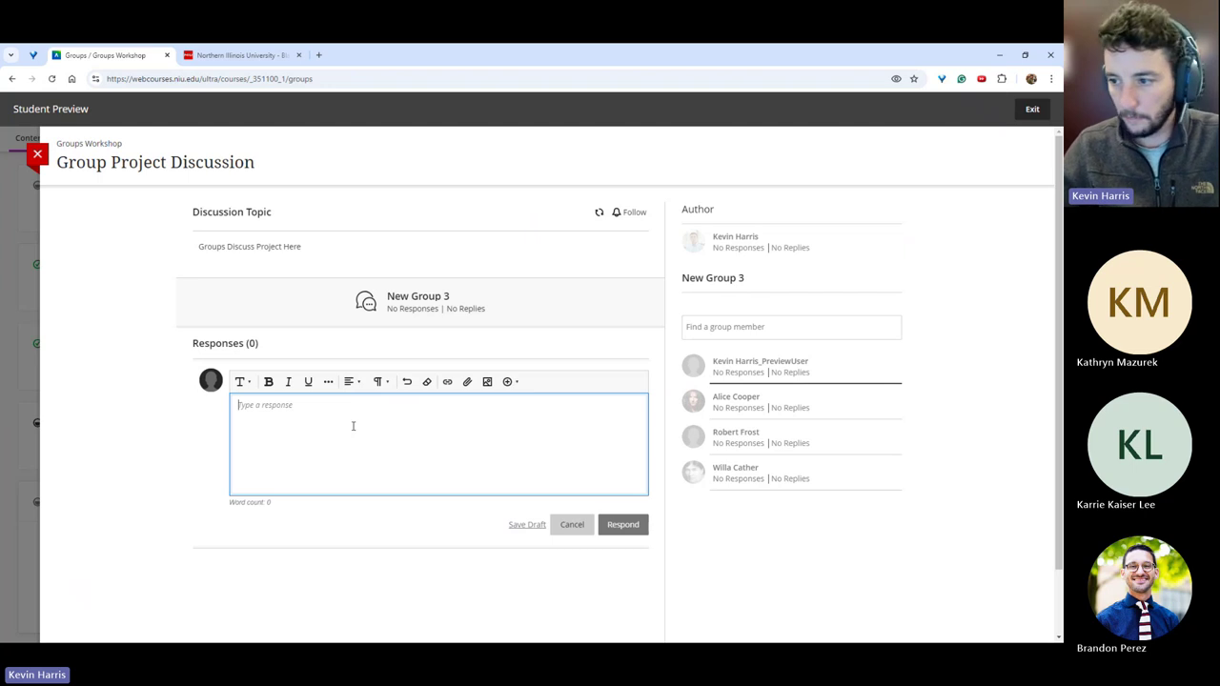
pyautogui.click(37, 154)
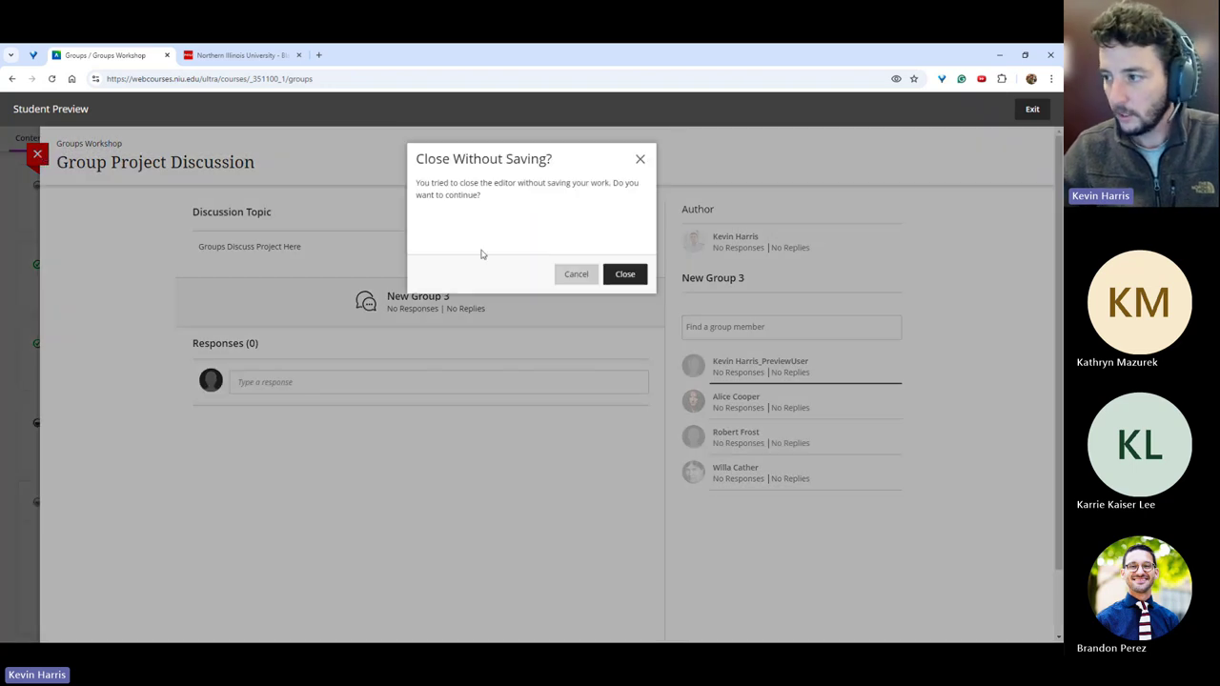
pyautogui.click(624, 275)
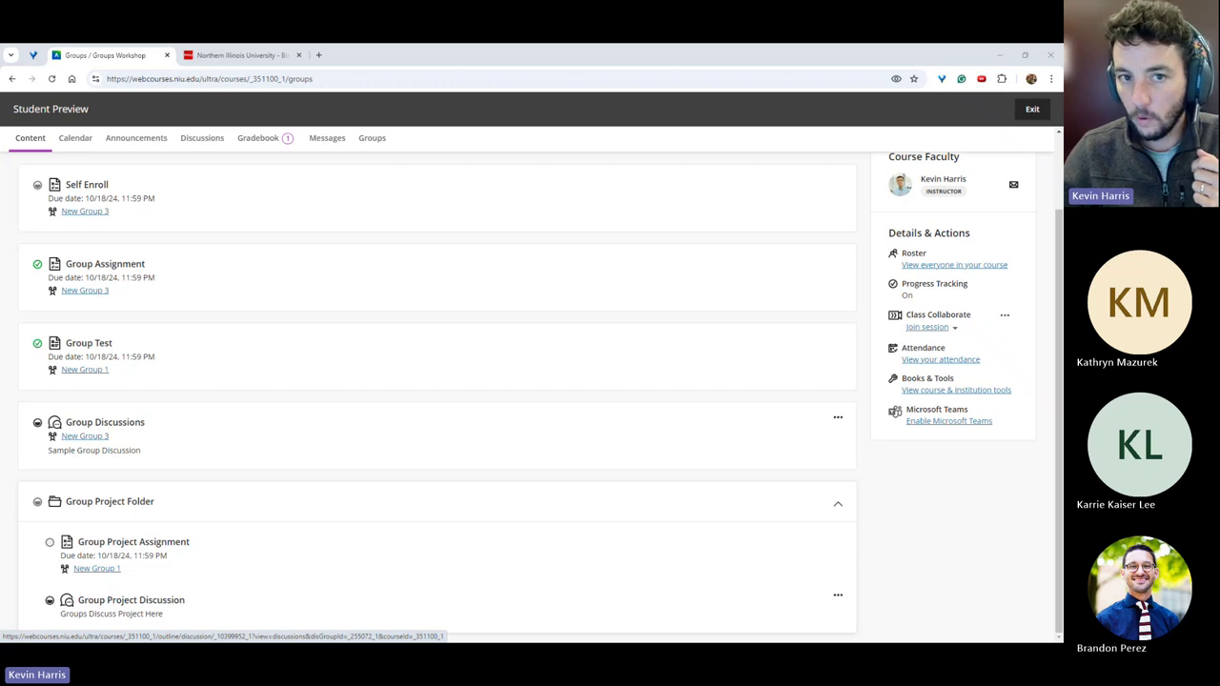
# Switch to Adobe Express, maximize its window, and open the most recent Untitled - September 18, 2024 fish design from the saved files.
pyautogui.moveTo(408, 125); pyautogui.dragTo(537, 130)
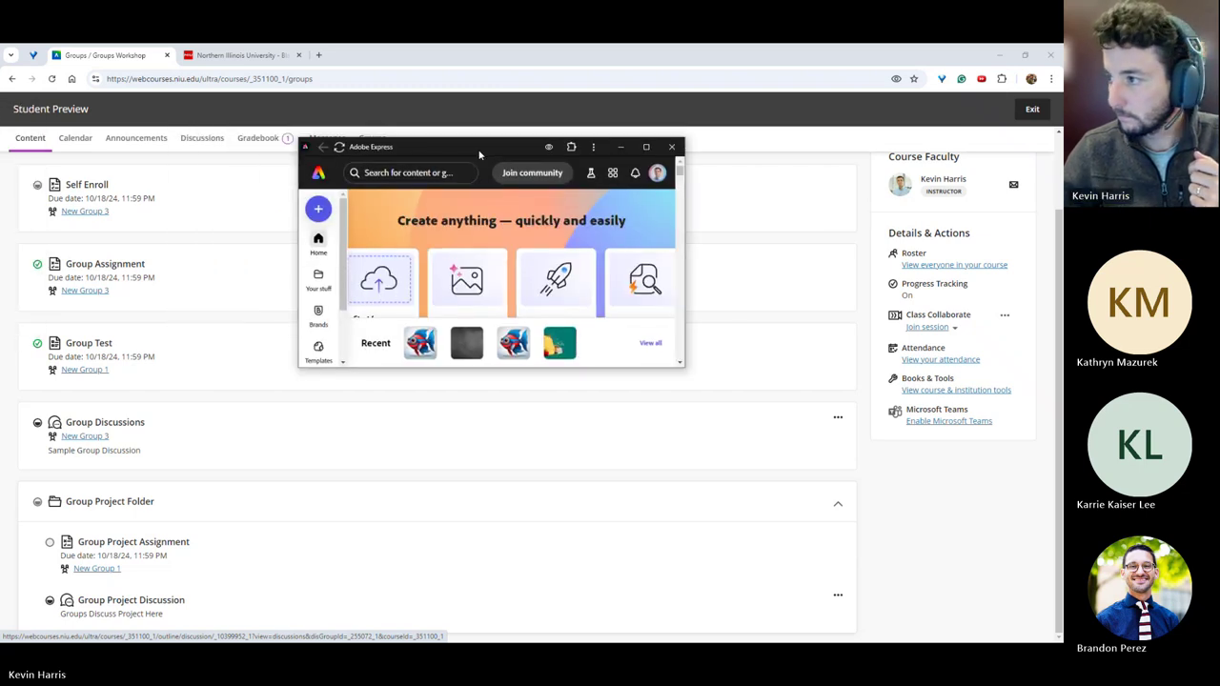
pyautogui.click(647, 151)
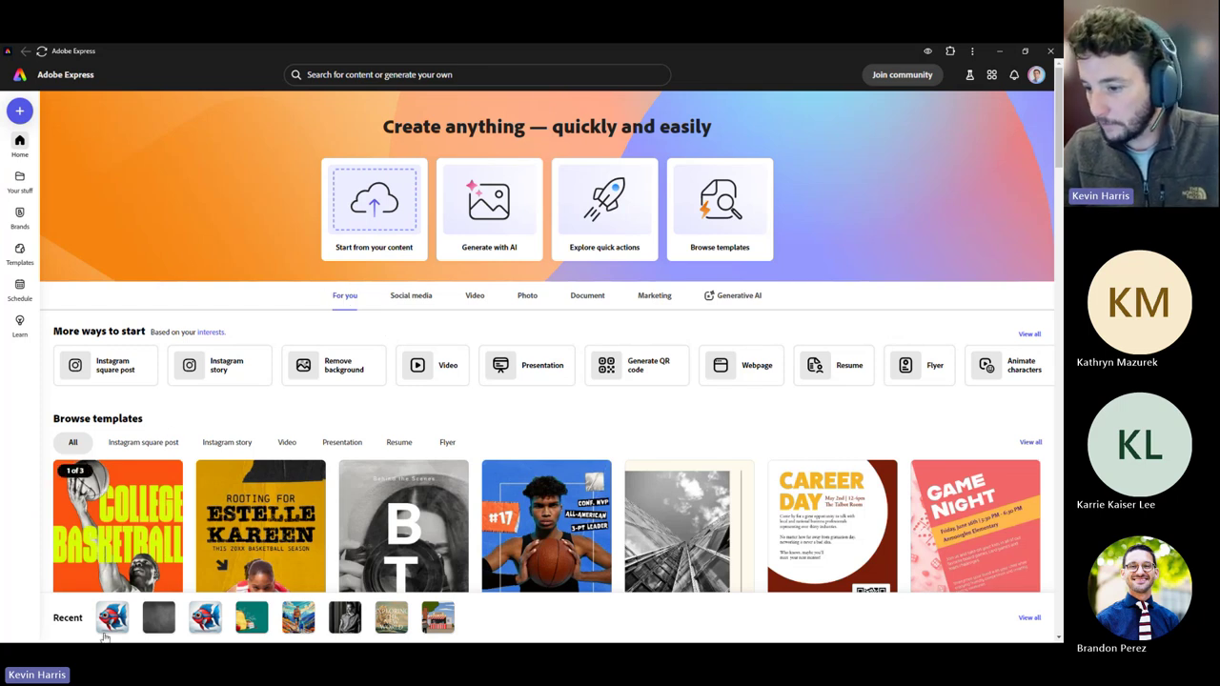
pyautogui.click(20, 181)
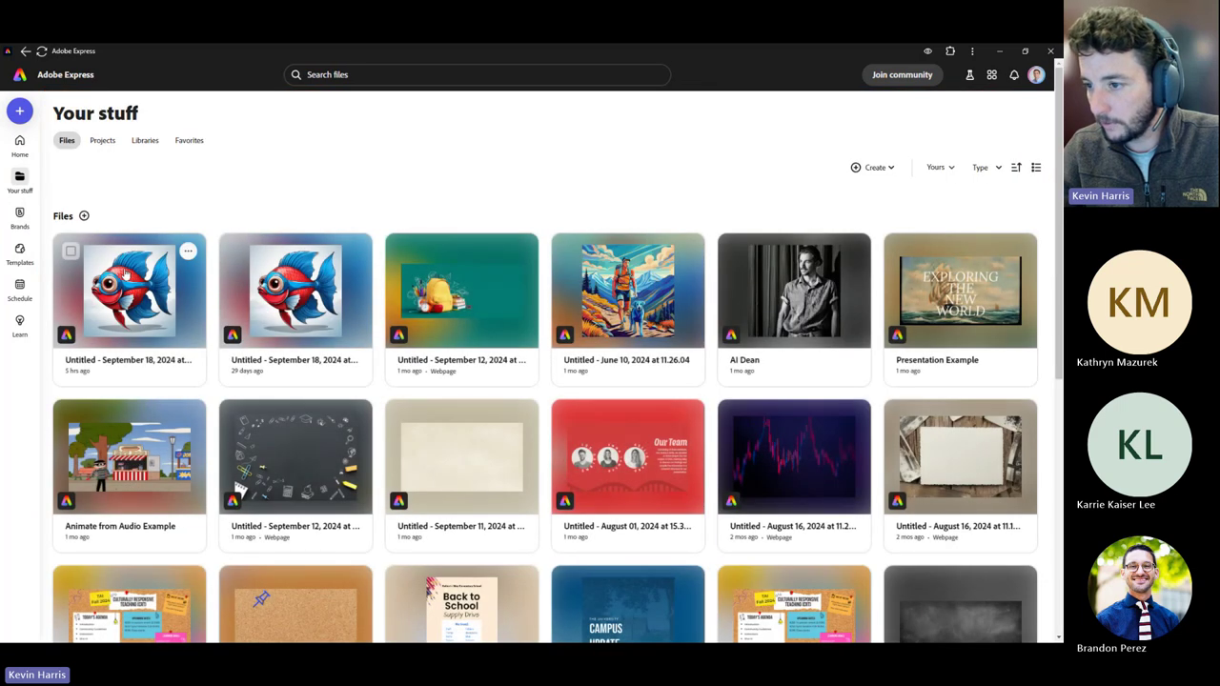
pyautogui.click(142, 309)
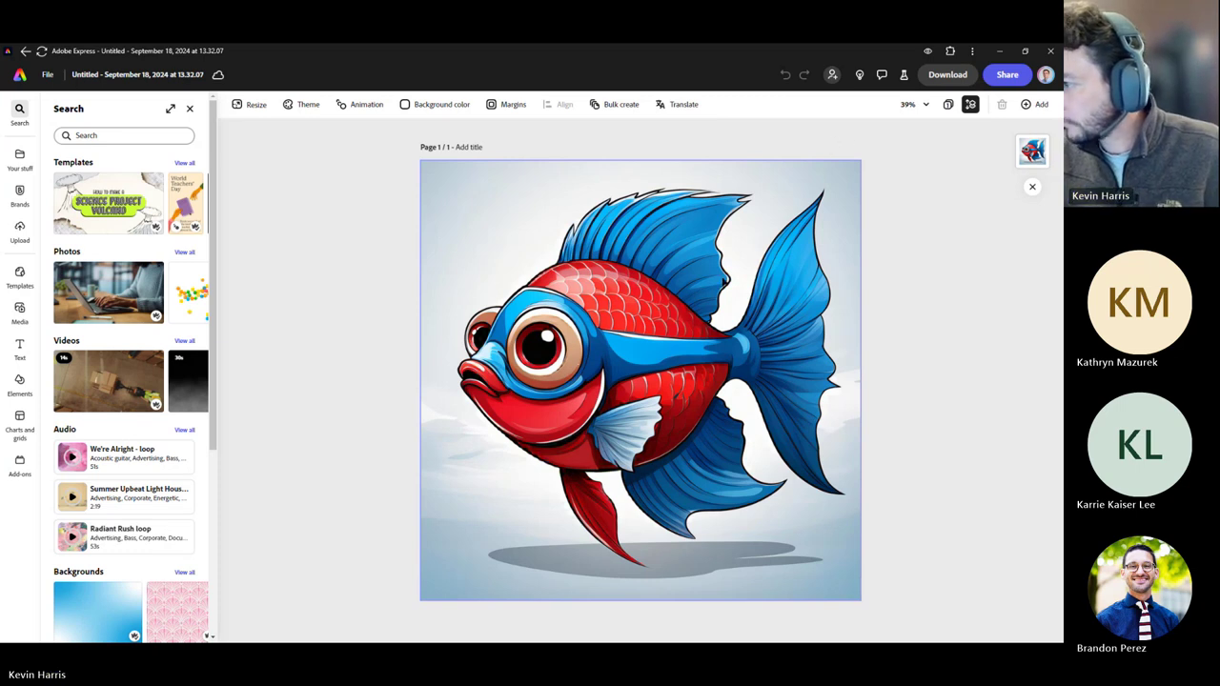
# Open the fish design's sharing options, search for a person to add by first name, and close the options without inviting anyone.
pyautogui.click(1003, 76)
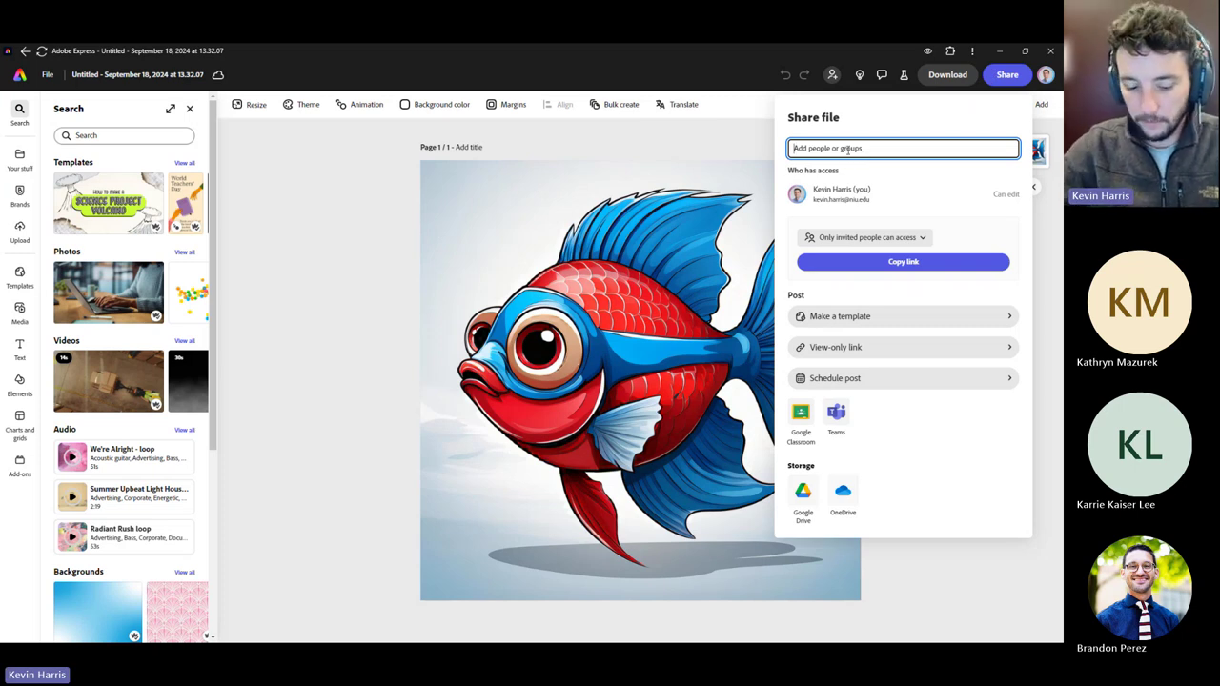
pyautogui.write('ste')
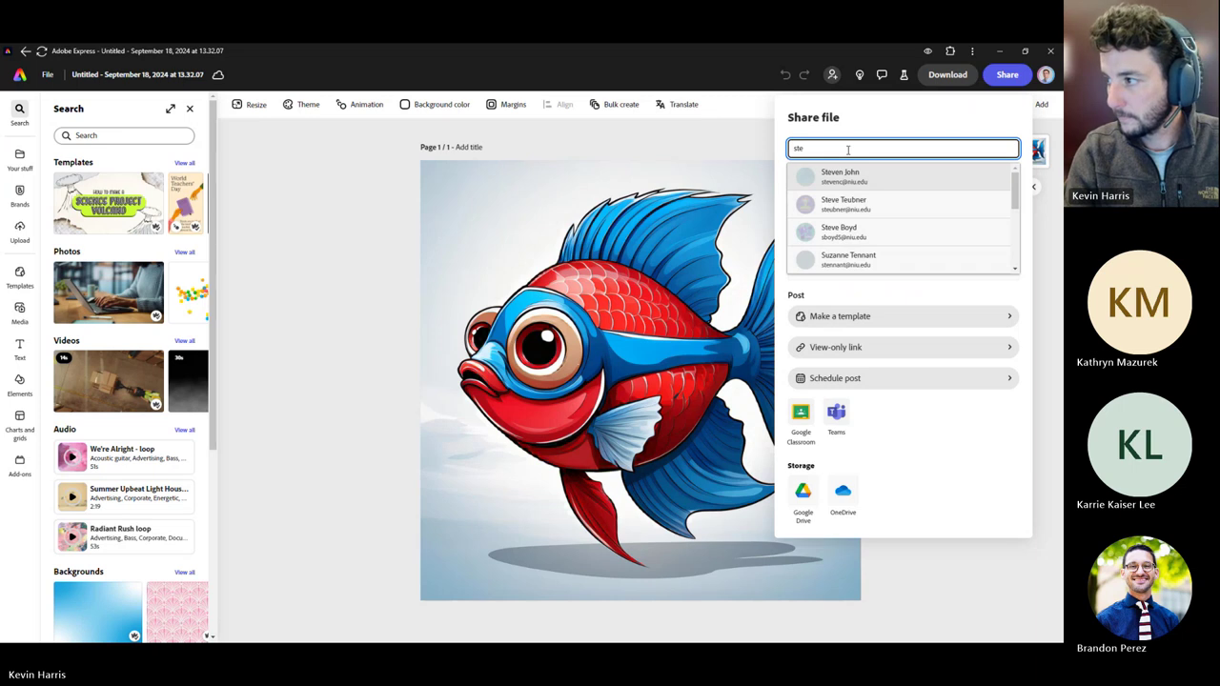
pyautogui.write('phanie')
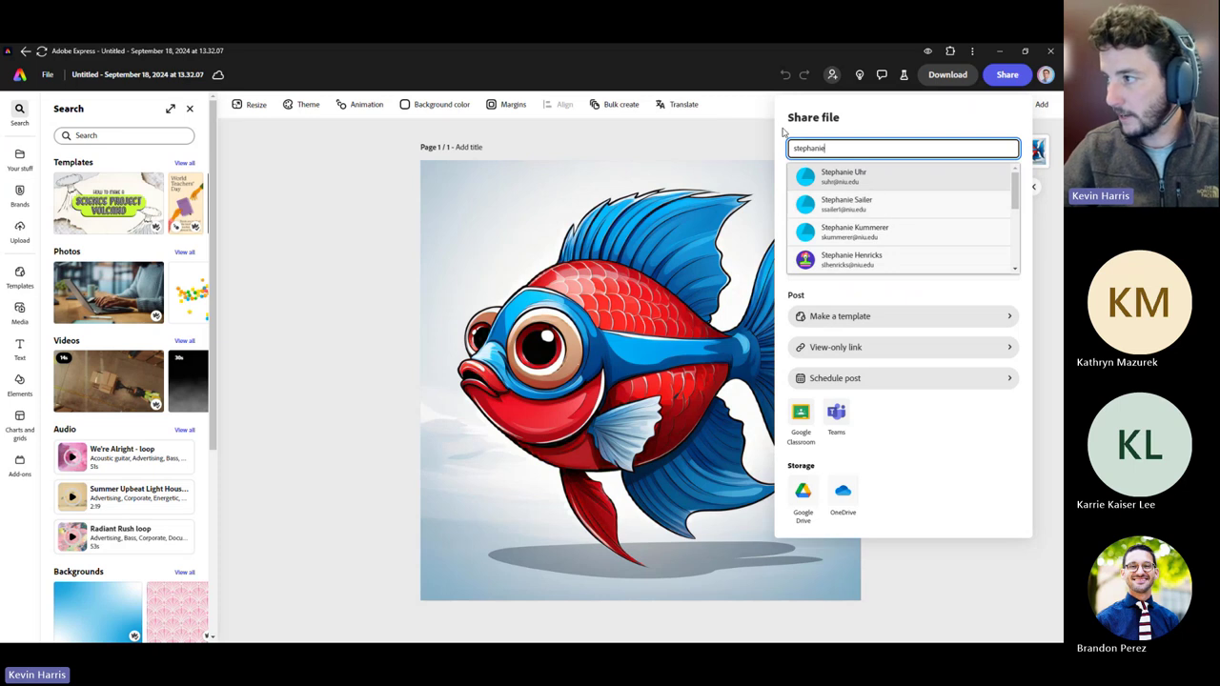
pyautogui.click(893, 120)
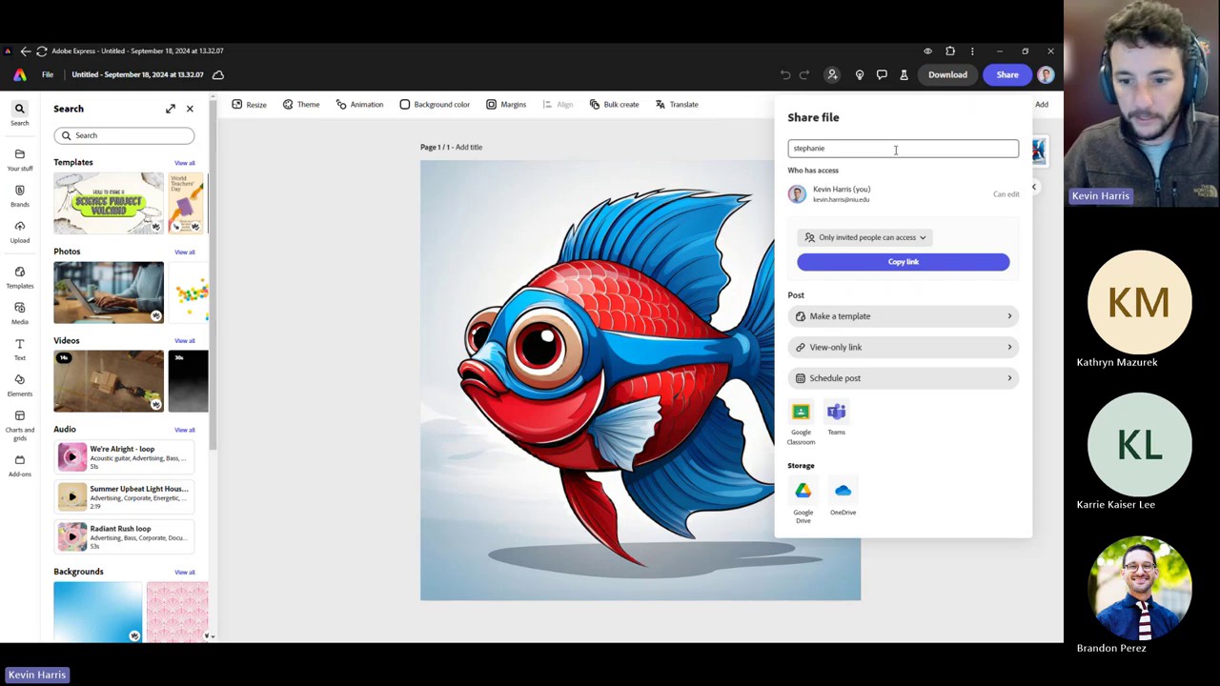
pyautogui.click(358, 238)
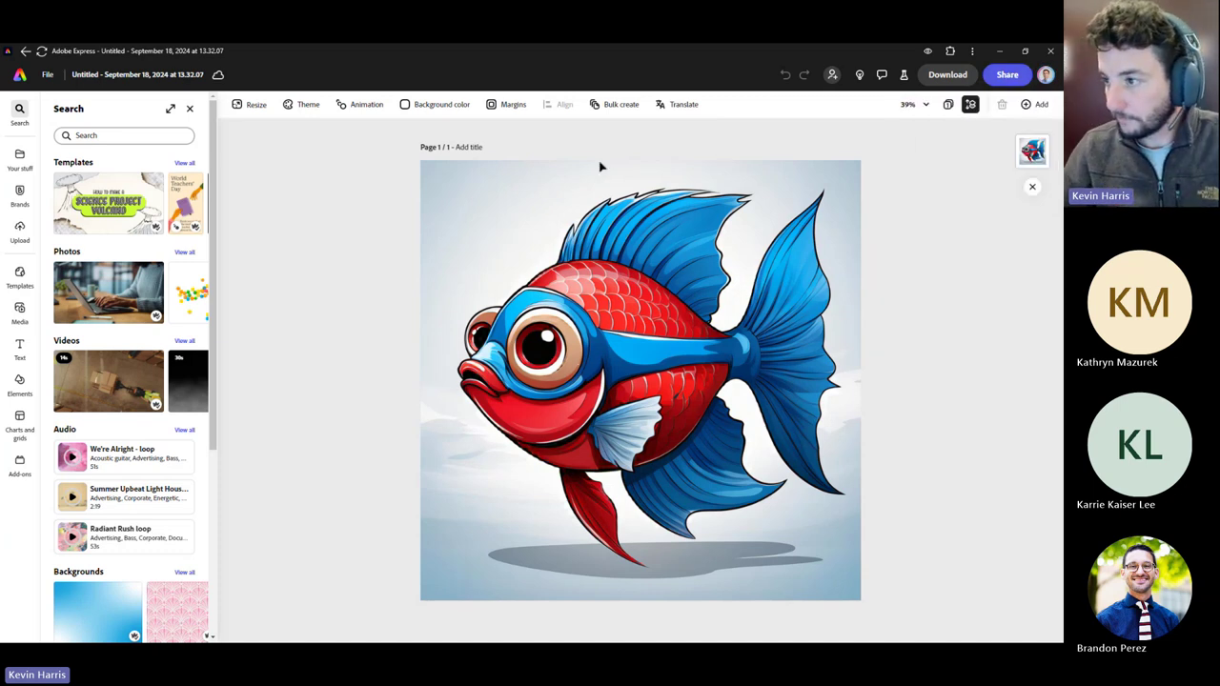
# Minimize Adobe Express and exit the course's Student Preview, saving the student preview user.
pyautogui.click(998, 55)
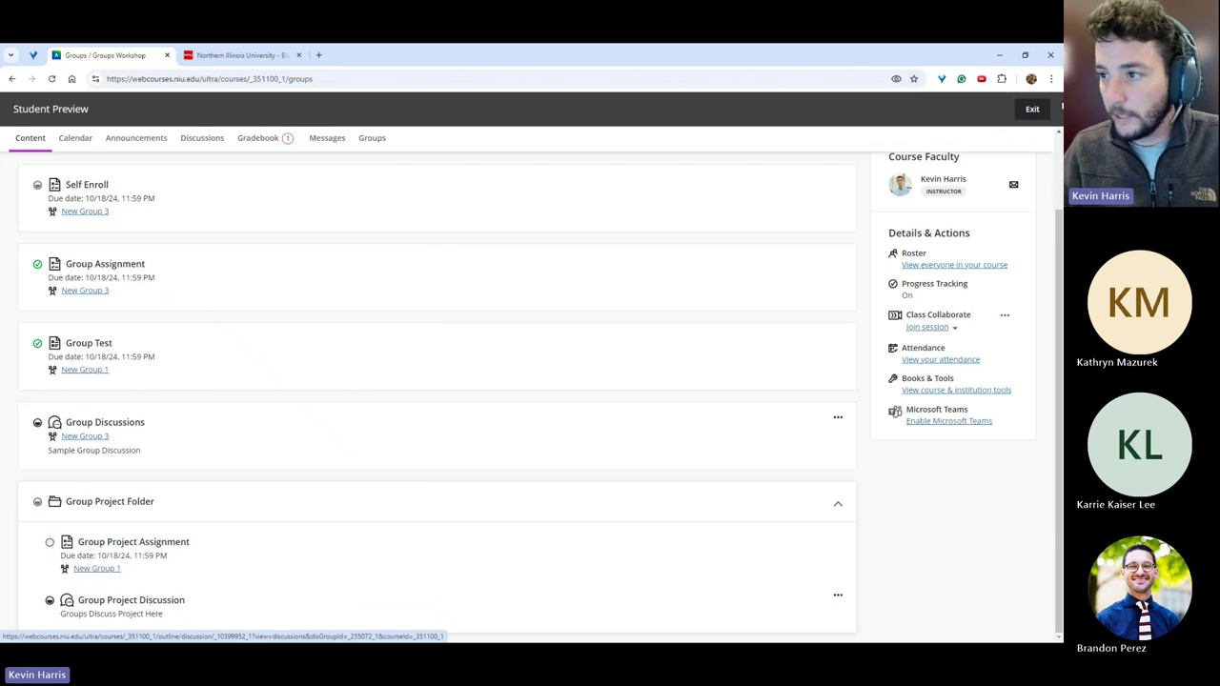
pyautogui.click(1029, 109)
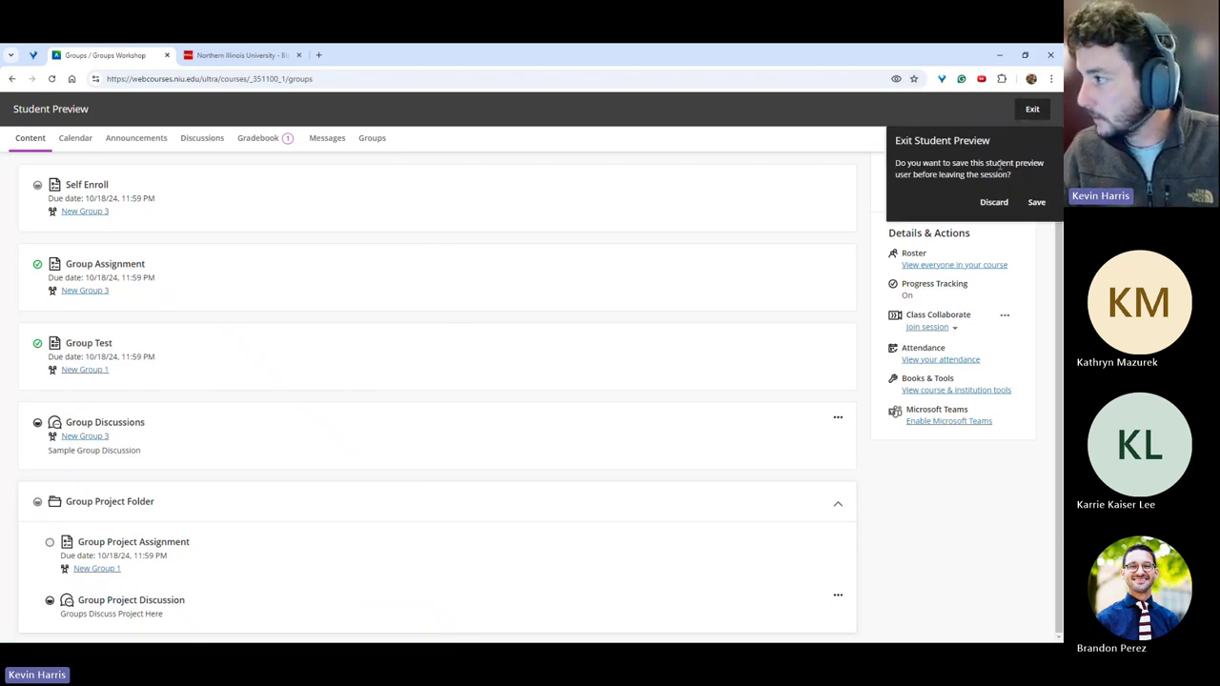
pyautogui.click(1036, 202)
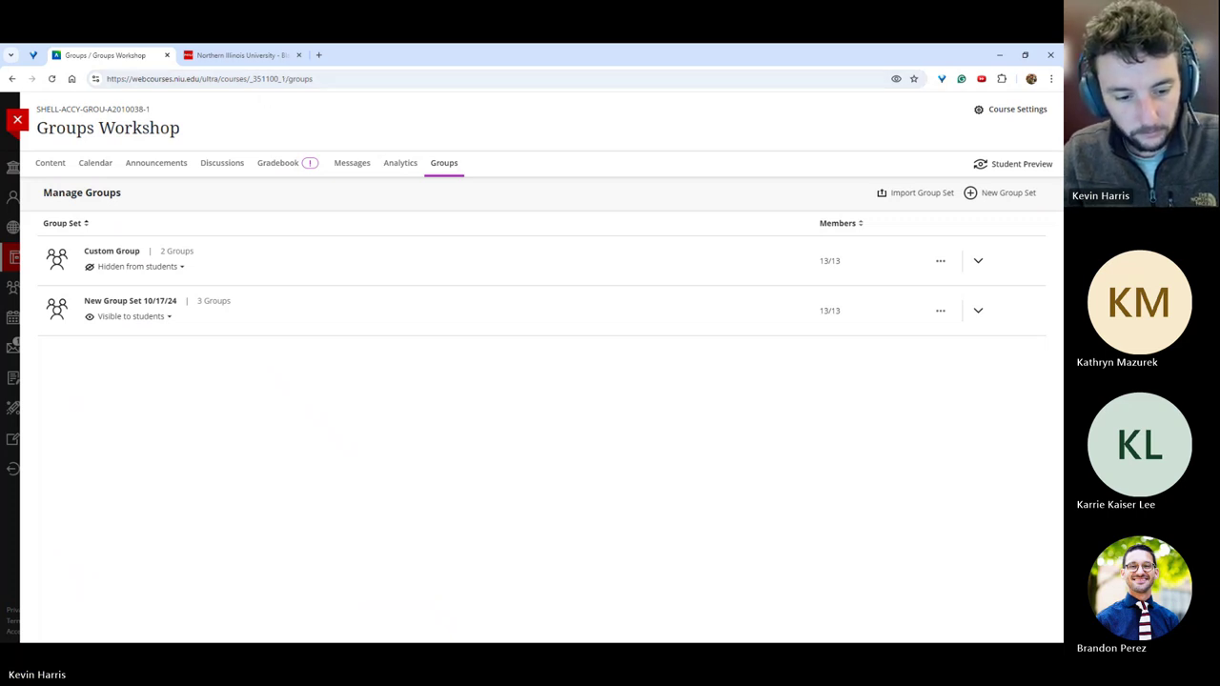
# Switch to the Student Collaboration with Blackboard Groups presentation in PowerPoint, maximize it, and run the slide show from the current slide to the Resources slide.
pyautogui.hotkey('alt', 'Tab')
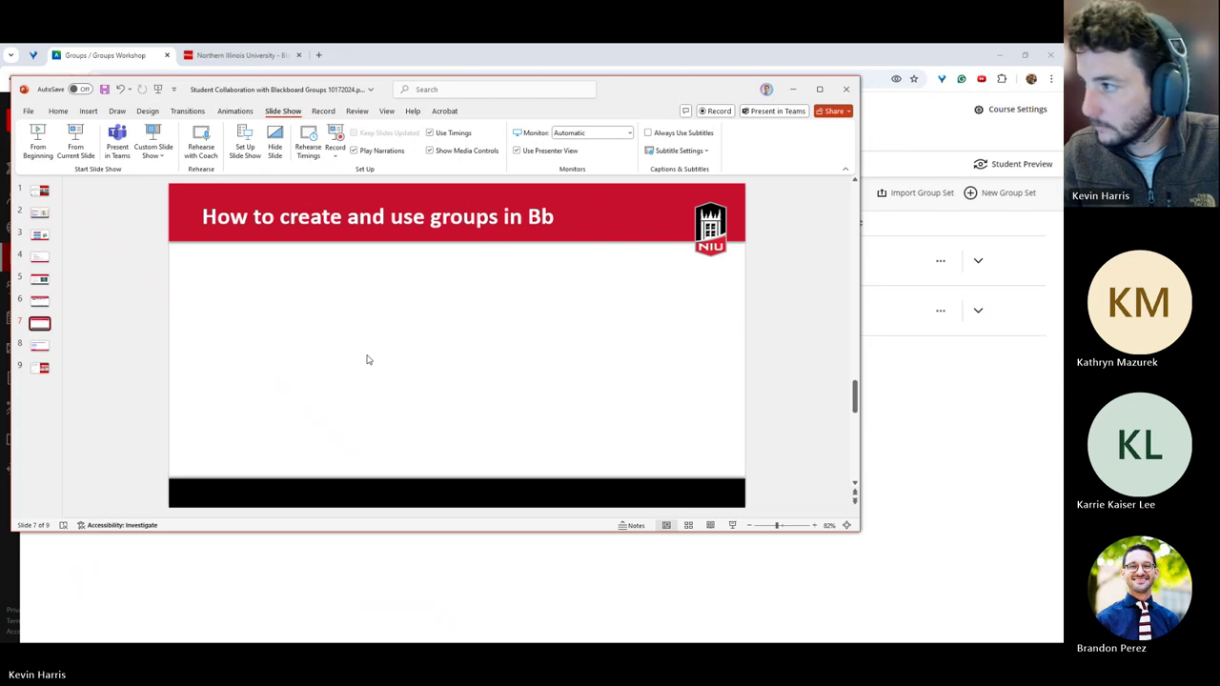
pyautogui.click(819, 89)
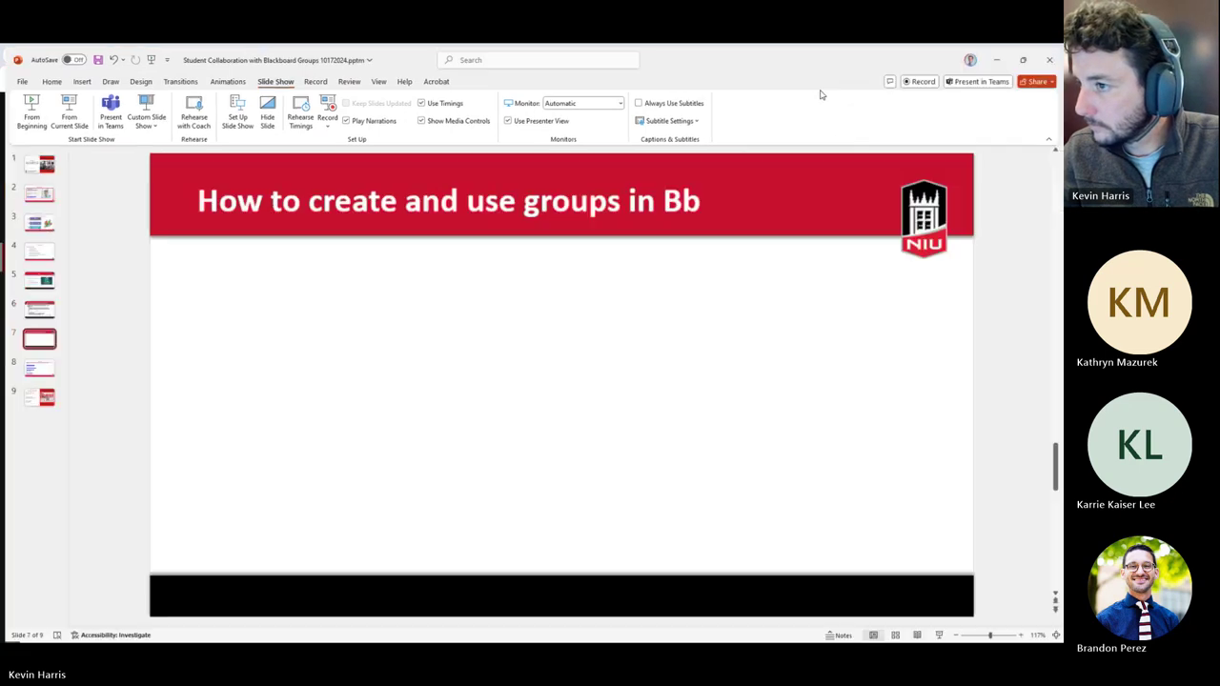
pyautogui.click(63, 115)
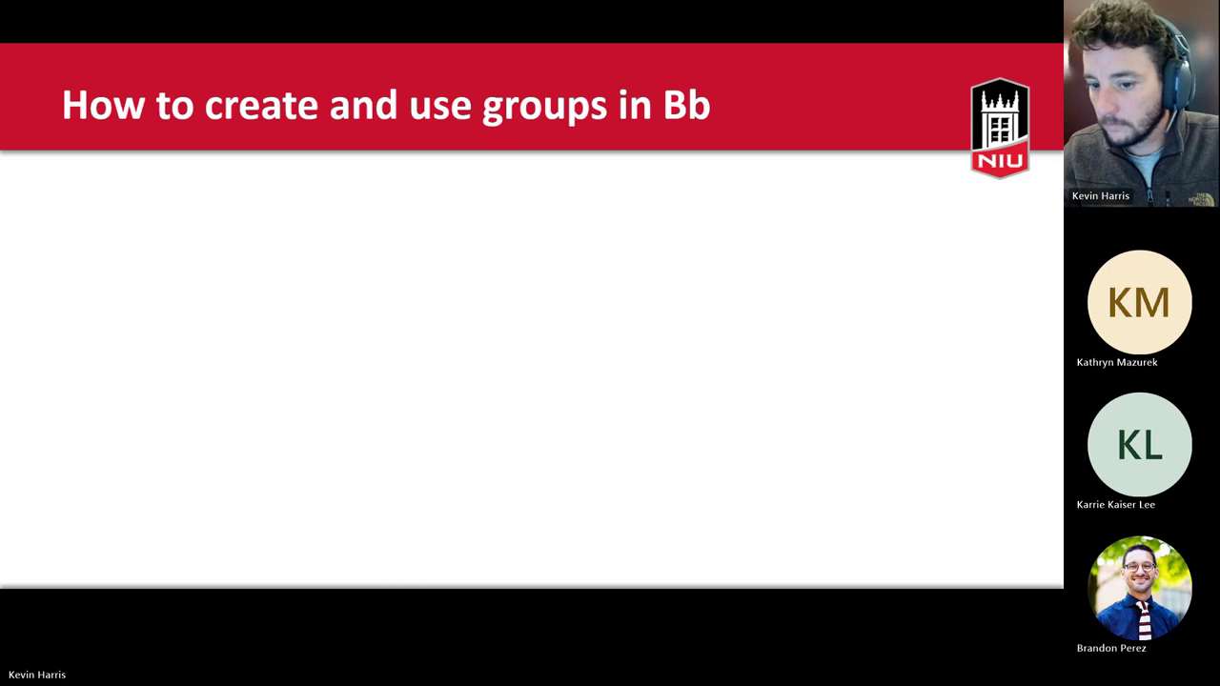
pyautogui.click(672, 349)
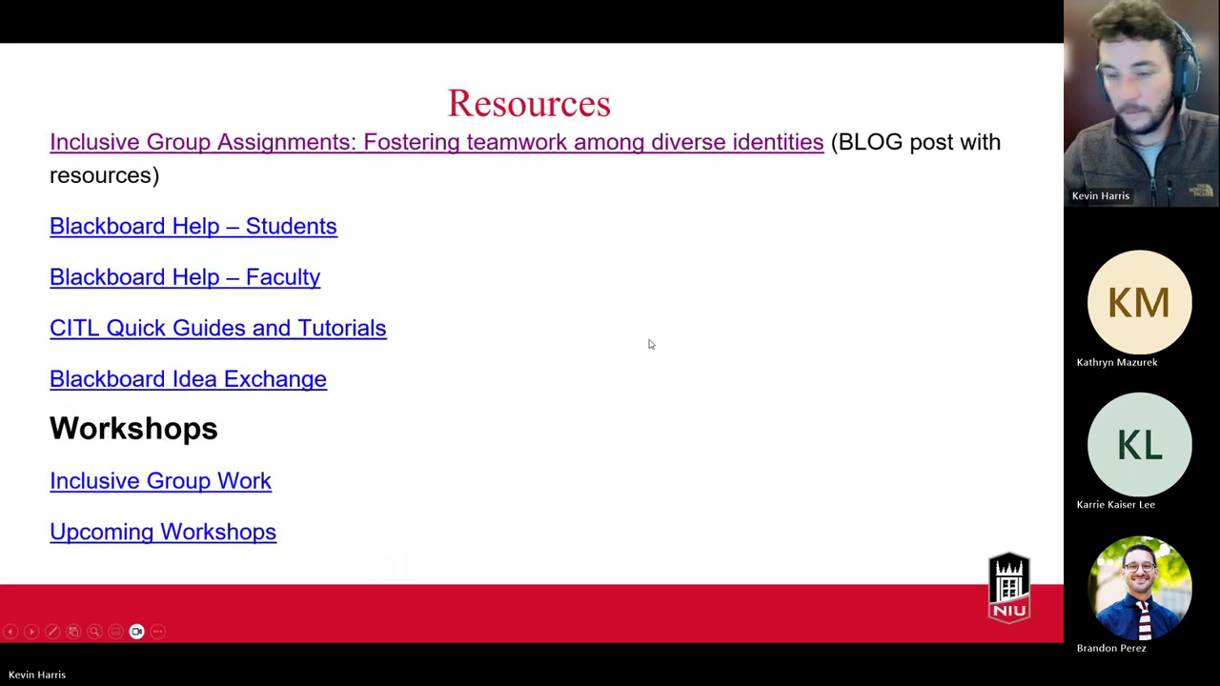